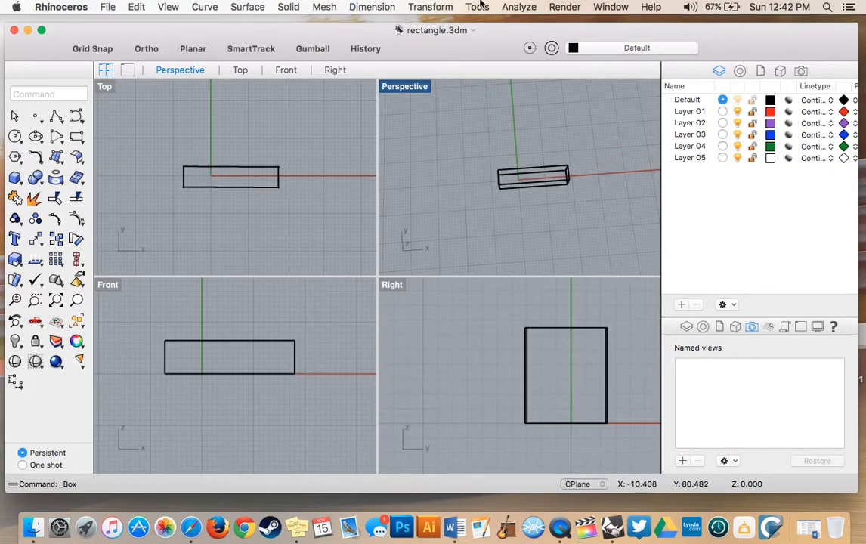
pyautogui.click(240, 9)
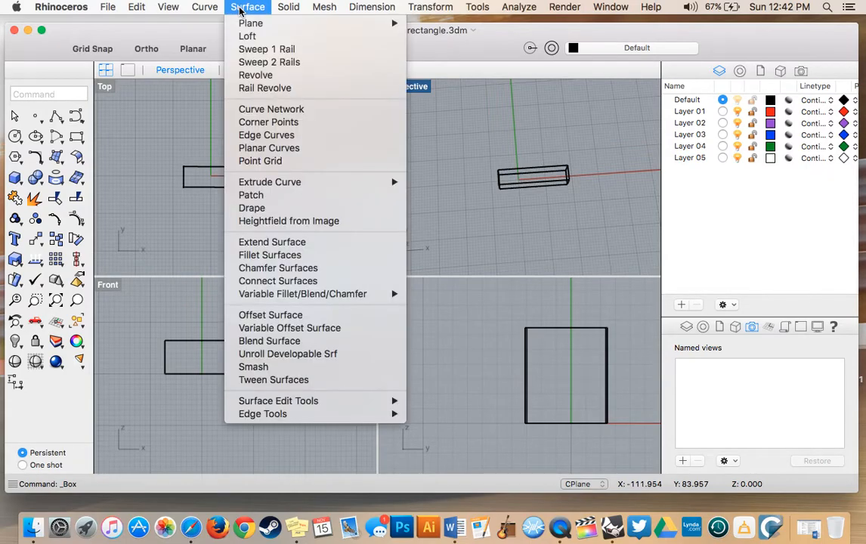
pyautogui.moveTo(198, 9)
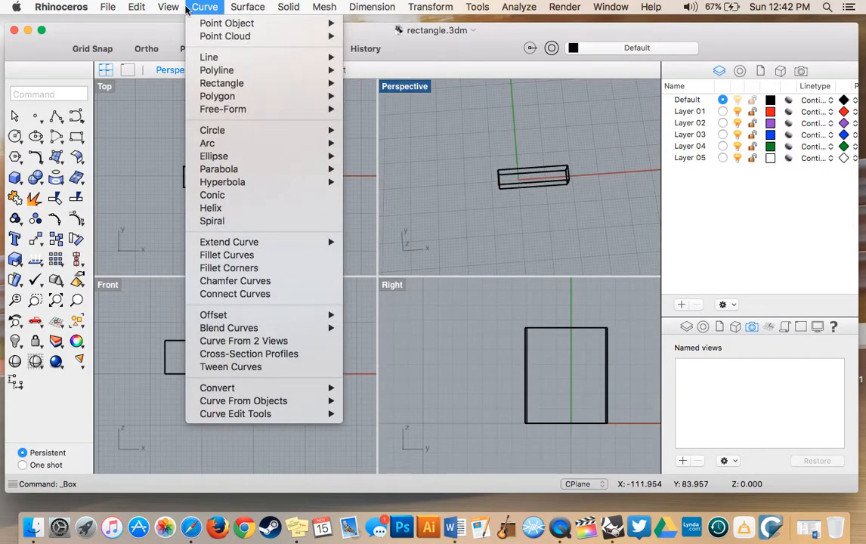
pyautogui.moveTo(318, 7)
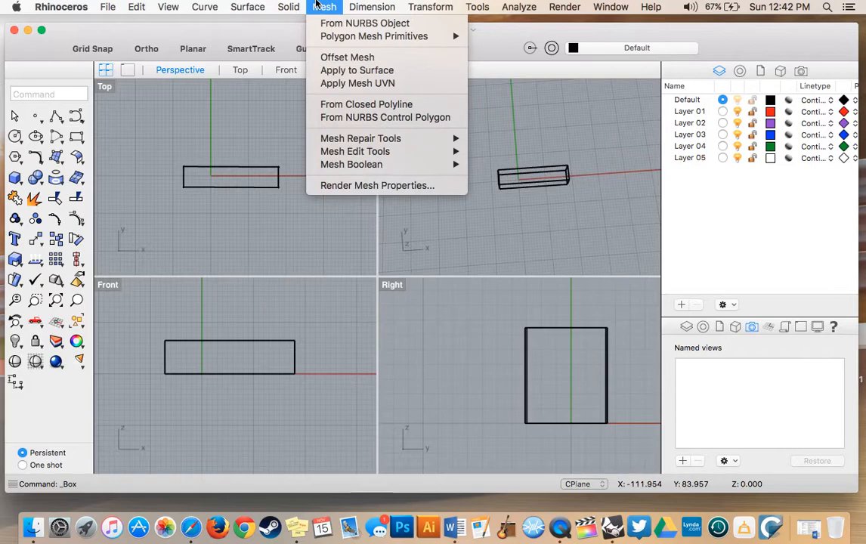
pyautogui.click(156, 112)
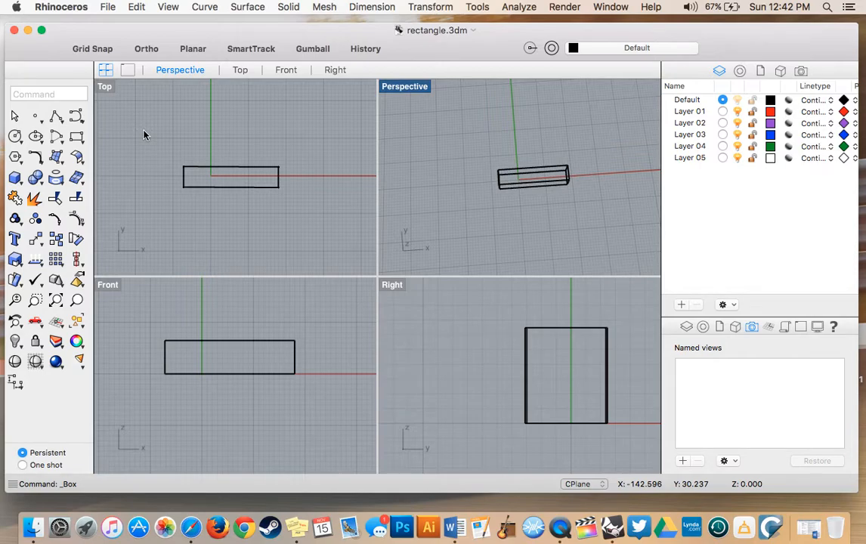
# - Draw a closed, irregular free-form curve of degree 2 with eleven control points in an empty area of the Top view
pyautogui.hscroll(-5, 157, 142)
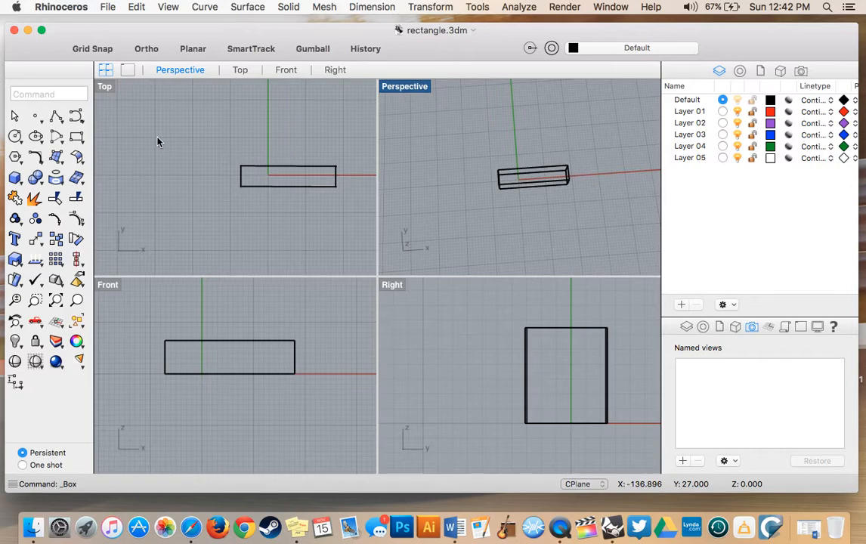
pyautogui.hscroll(-10, 157, 142)
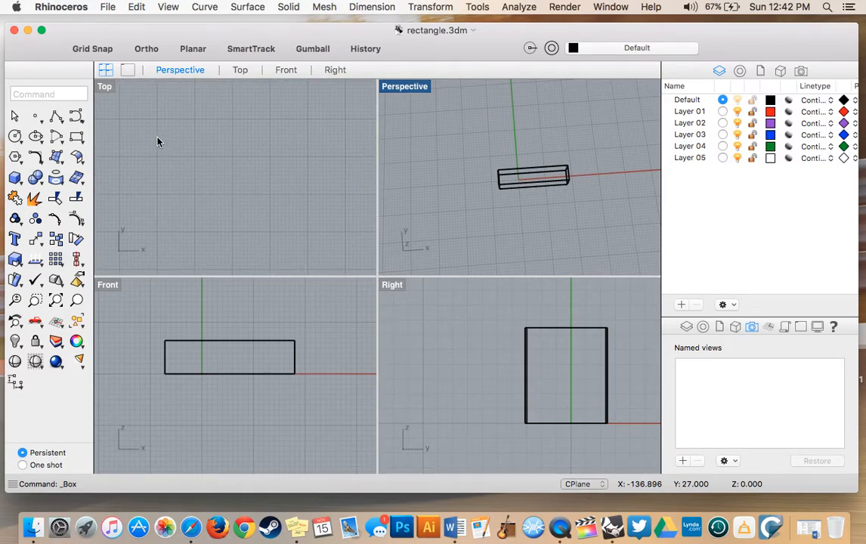
pyautogui.click(56, 116)
pyautogui.click(182, 173)
pyautogui.click(177, 151)
pyautogui.click(205, 136)
pyautogui.click(259, 139)
pyautogui.click(304, 158)
pyautogui.click(292, 194)
pyautogui.click(267, 213)
pyautogui.click(263, 242)
pyautogui.click(239, 243)
pyautogui.click(187, 240)
pyautogui.click(212, 212)
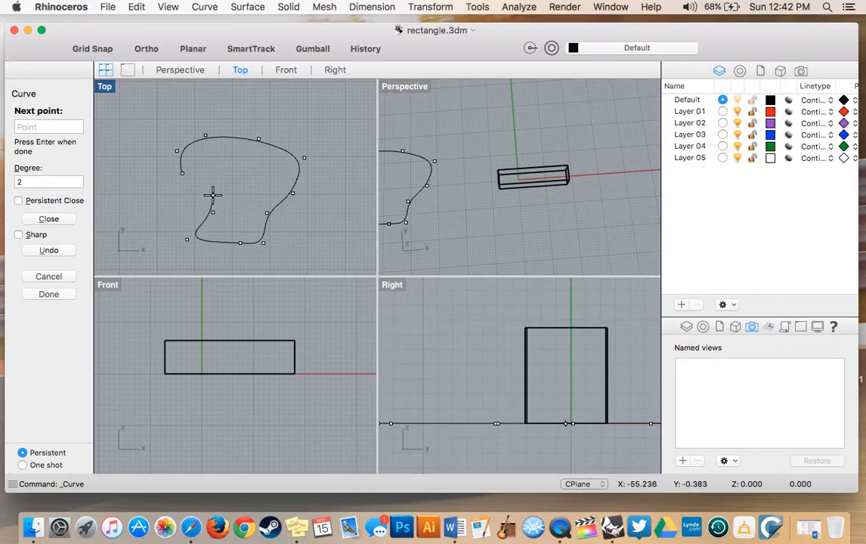
pyautogui.click(182, 173)
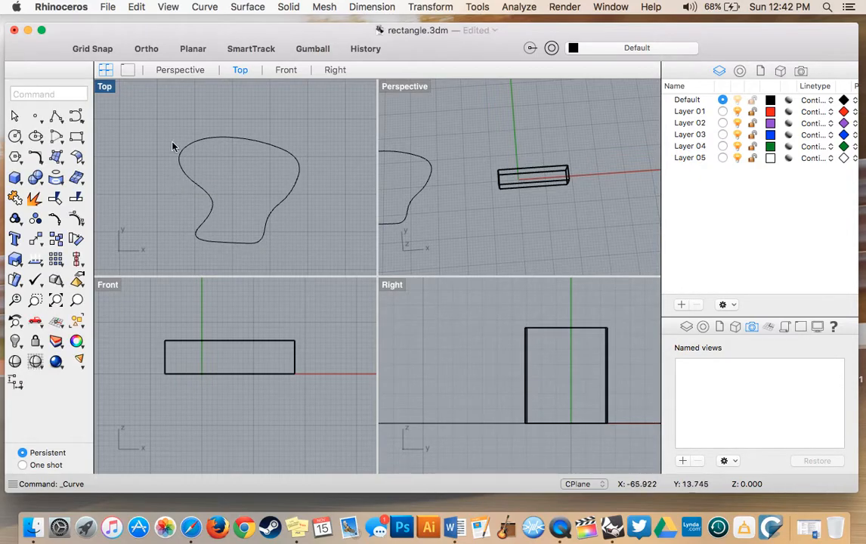
# - Extrude the closed free-form curve straight into a solid, with Solid enabled and a typed extrusion distance
pyautogui.click(287, 8)
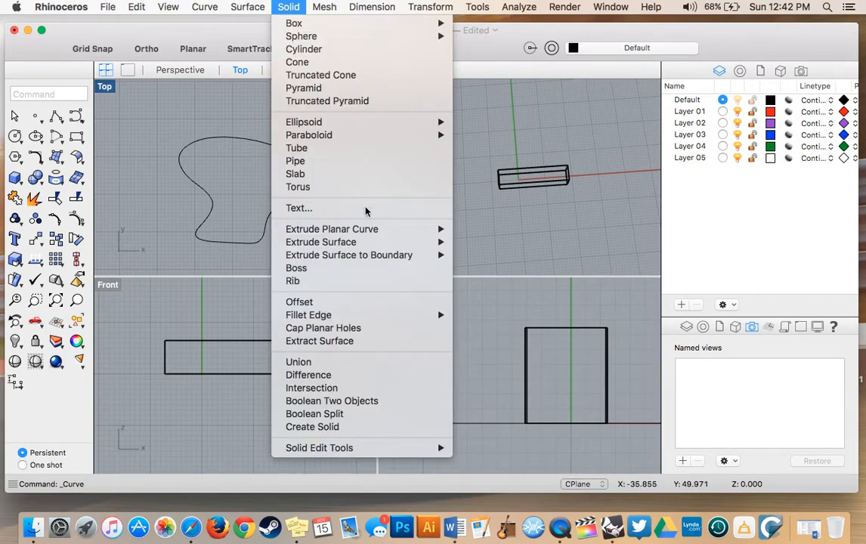
pyautogui.moveTo(368, 232)
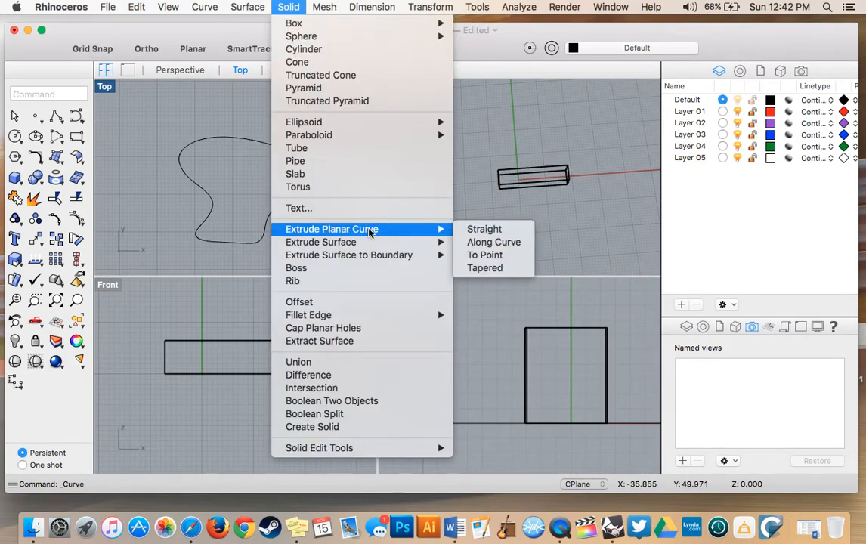
pyautogui.click(482, 229)
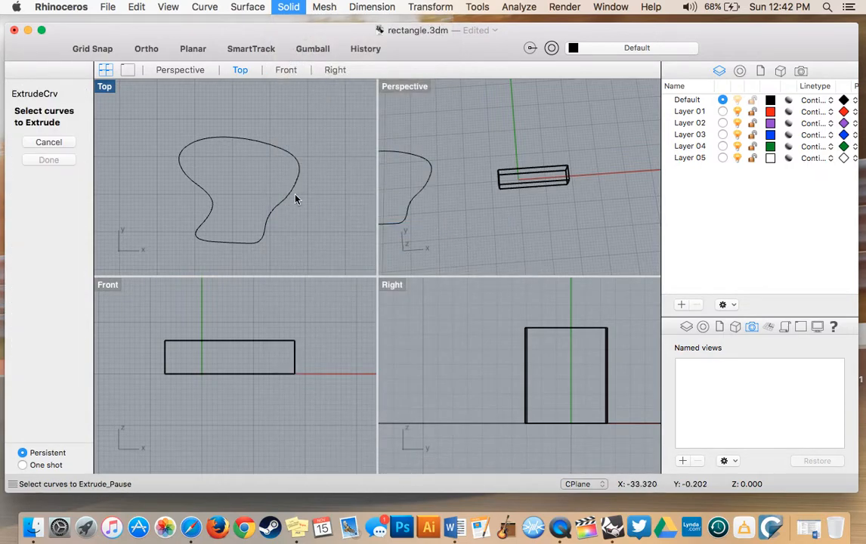
pyautogui.click(295, 198)
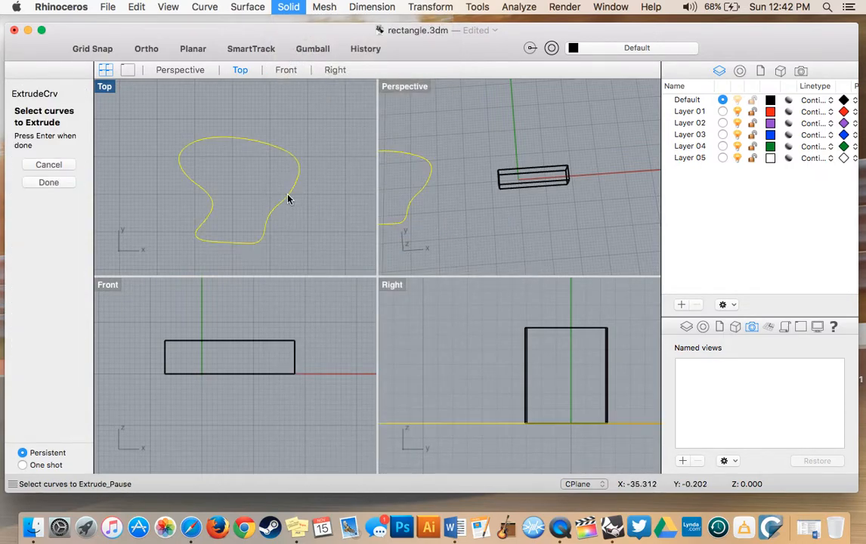
pyautogui.click(49, 182)
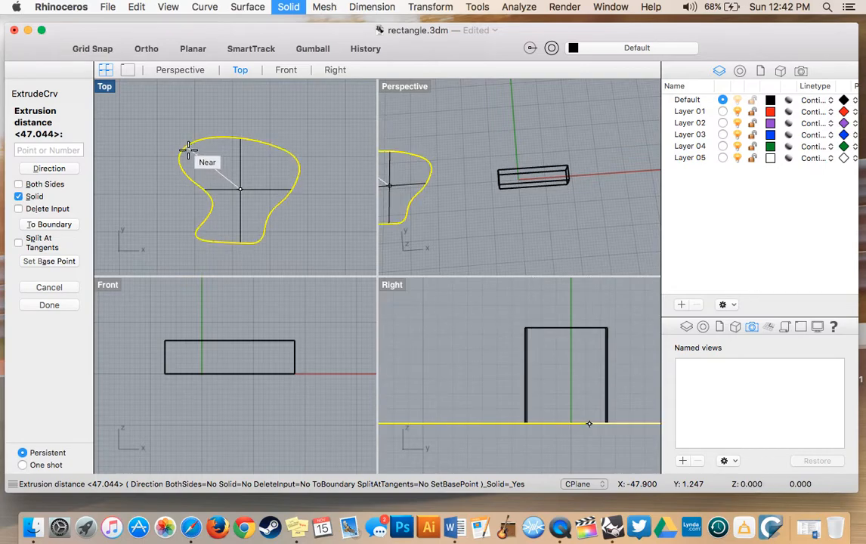
pyautogui.click(54, 149)
pyautogui.write('35')
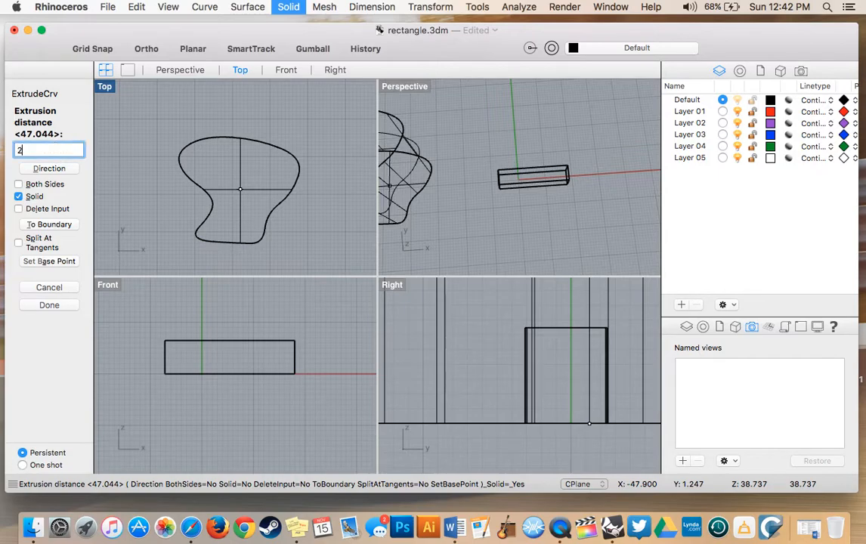
pyautogui.press('Return')
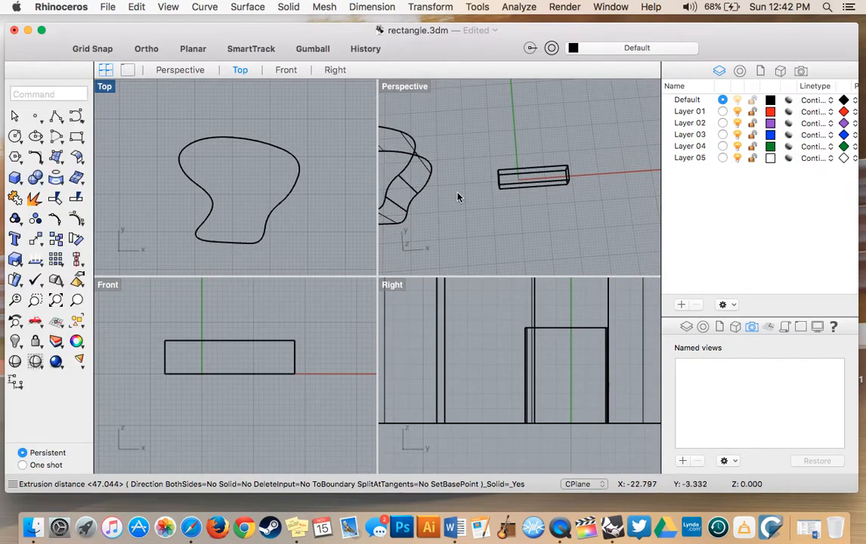
# - Examine the extruded free-form solid and the box from several angles in the Perspective view
pyautogui.hscroll(2, 458, 197)
pyautogui.keyDown('shift'); pyautogui.hscroll(-5, 457, 197); pyautogui.keyUp('shift')
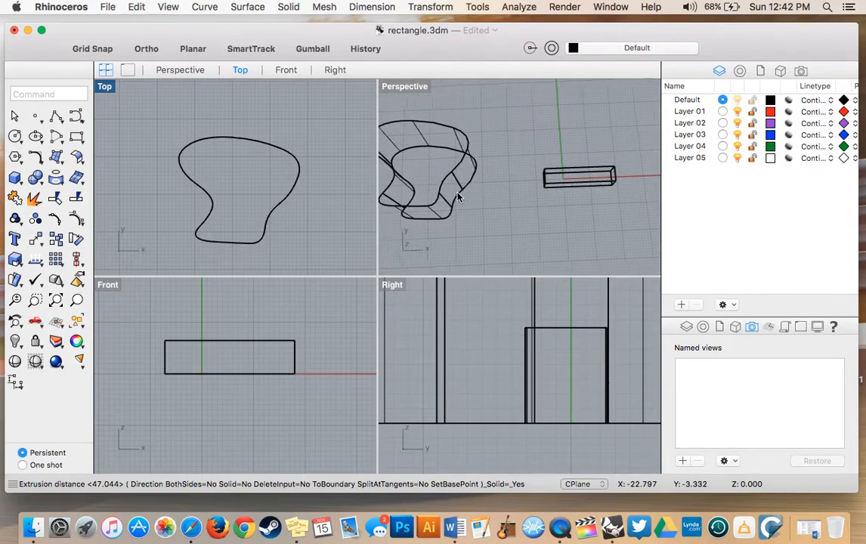
pyautogui.scroll(-4, 458, 197)
pyautogui.hscroll(-10, 457, 198)
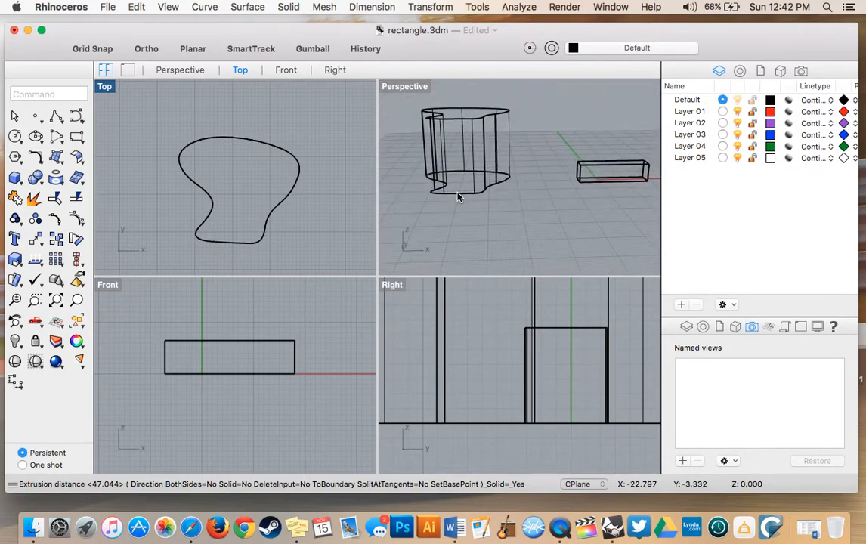
pyautogui.hscroll(-15, 457, 197)
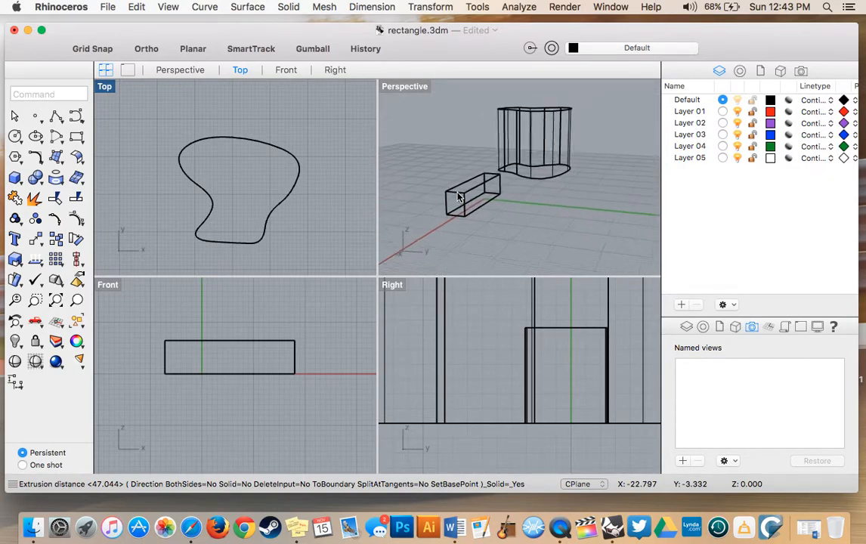
pyautogui.hscroll(-6, 457, 197)
pyautogui.scroll(5, 458, 198)
pyautogui.hscroll(5, 447, 157)
pyautogui.hscroll(4, 447, 156)
pyautogui.hscroll(-4, 446, 156)
pyautogui.hscroll(4, 447, 157)
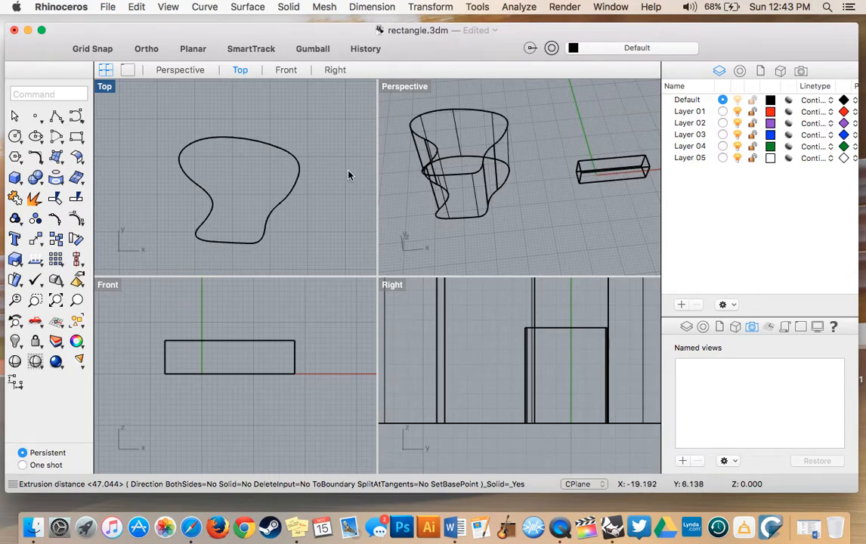
# - Copy and paste the extruded free-form shape, and move the selected shape in front of the box in the Perspective view
pyautogui.click(136, 8)
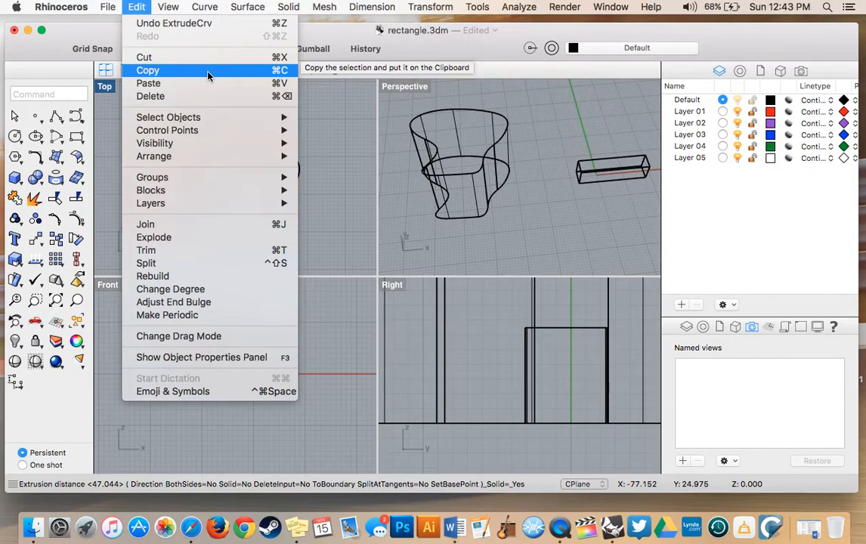
pyautogui.click(313, 168)
pyautogui.click(299, 182)
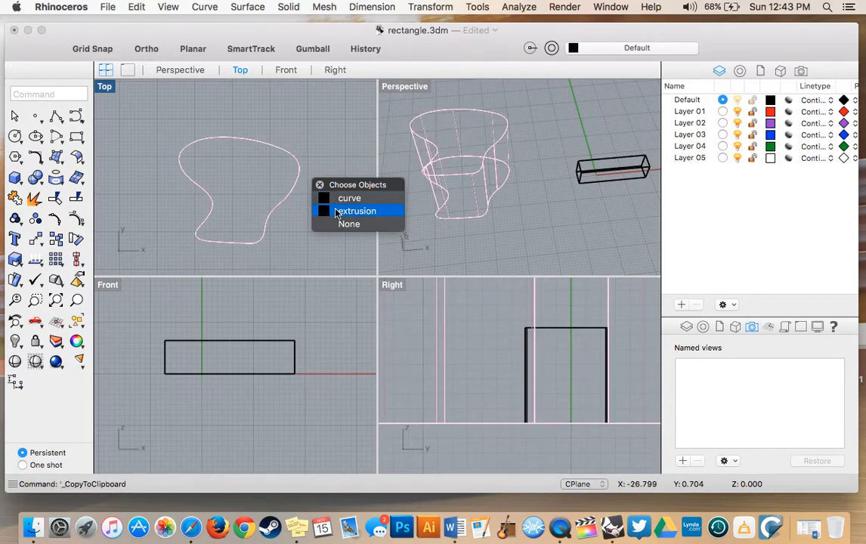
pyautogui.click(320, 185)
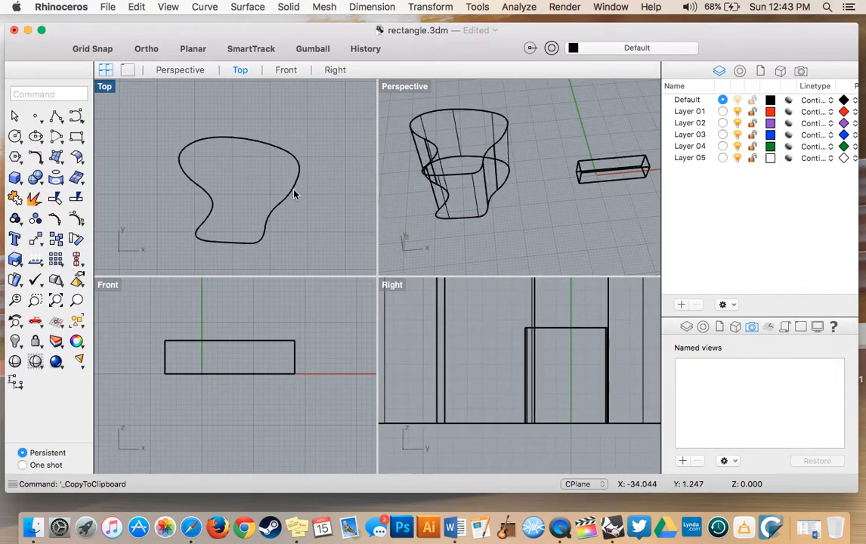
pyautogui.click(444, 210)
pyautogui.click(505, 240)
pyautogui.press('super+c')
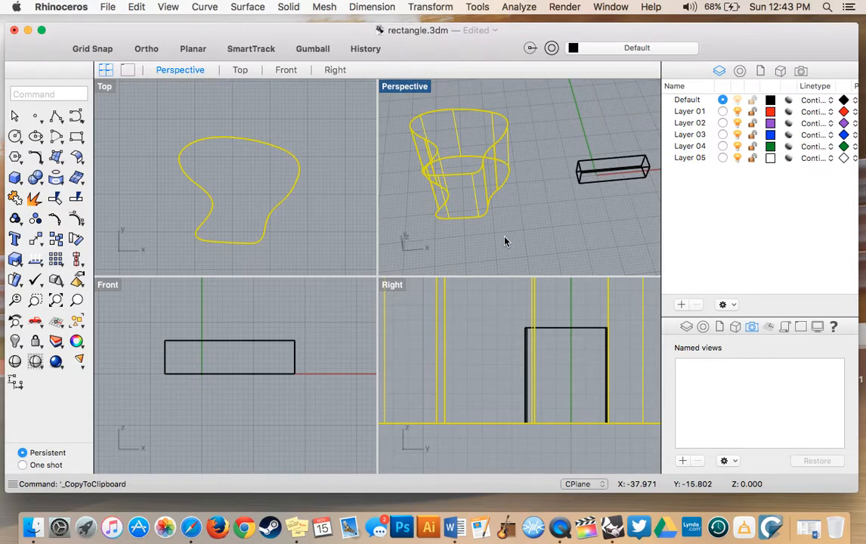
pyautogui.press('super+v')
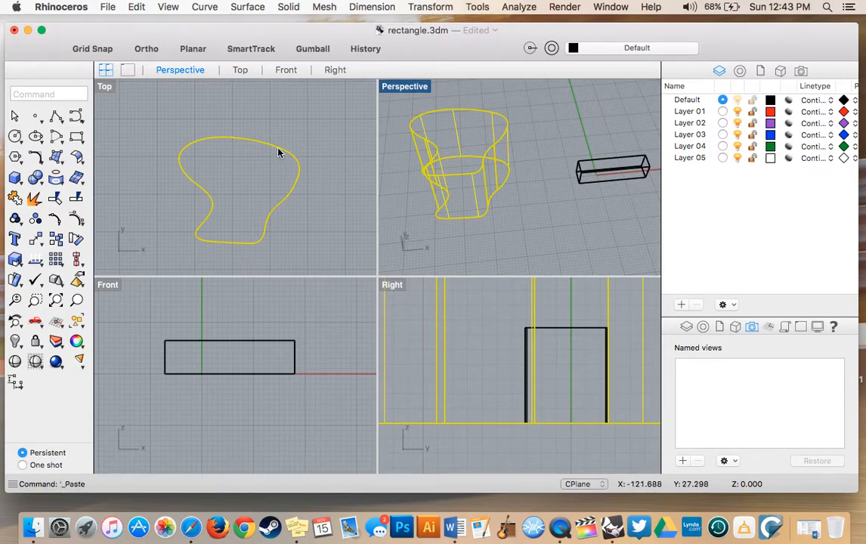
pyautogui.moveTo(487, 192); pyautogui.dragTo(595, 256)
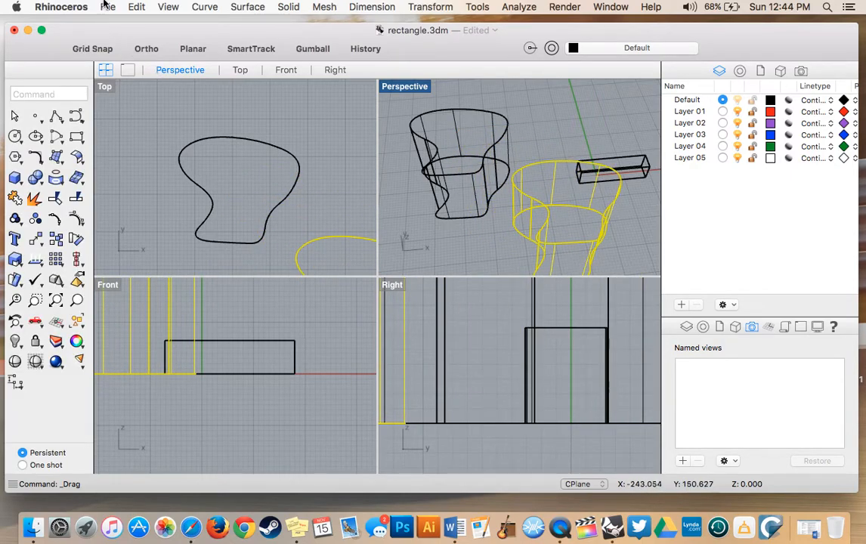
# - Delete the selected duplicate of the free-form shape in front of the box
pyautogui.click(136, 6)
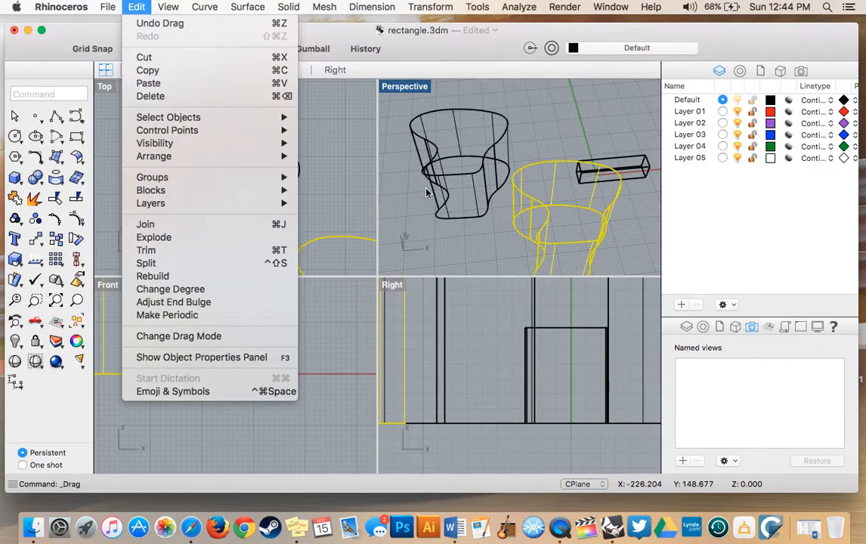
pyautogui.click(427, 214)
pyautogui.scroll(-10, 426, 214)
pyautogui.hscroll(3, 427, 218)
pyautogui.scroll(8, 427, 218)
pyautogui.hscroll(-10, 427, 217)
pyautogui.hscroll(-3, 427, 217)
pyautogui.click(134, 7)
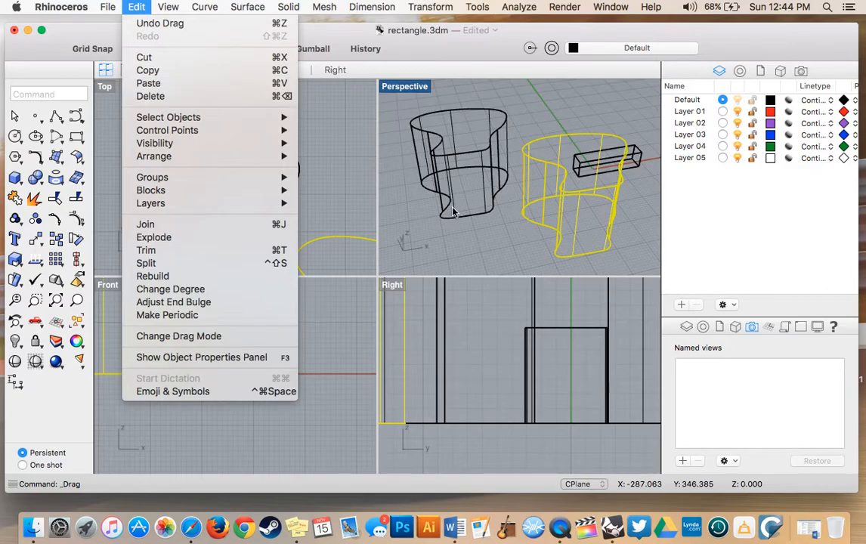
pyautogui.click(530, 272)
pyautogui.hscroll(5, 603, 228)
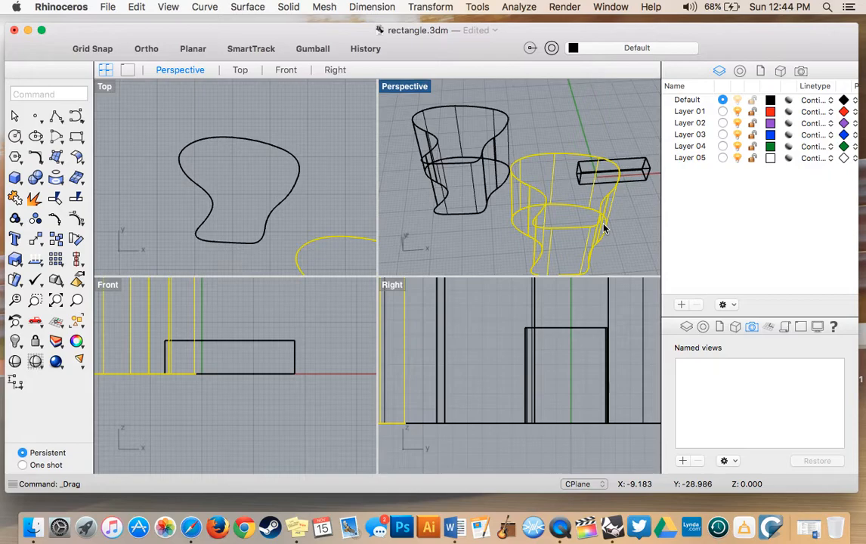
pyautogui.press('Delete')
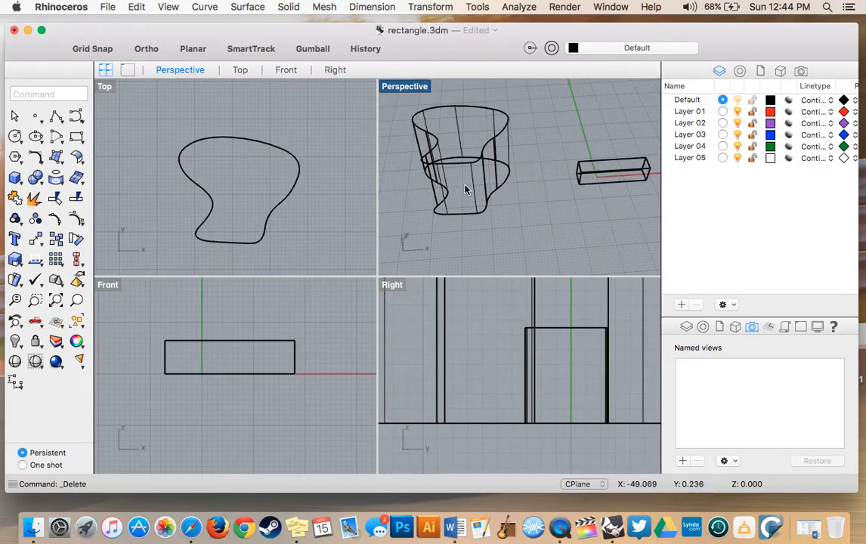
pyautogui.hscroll(-5, 536, 238)
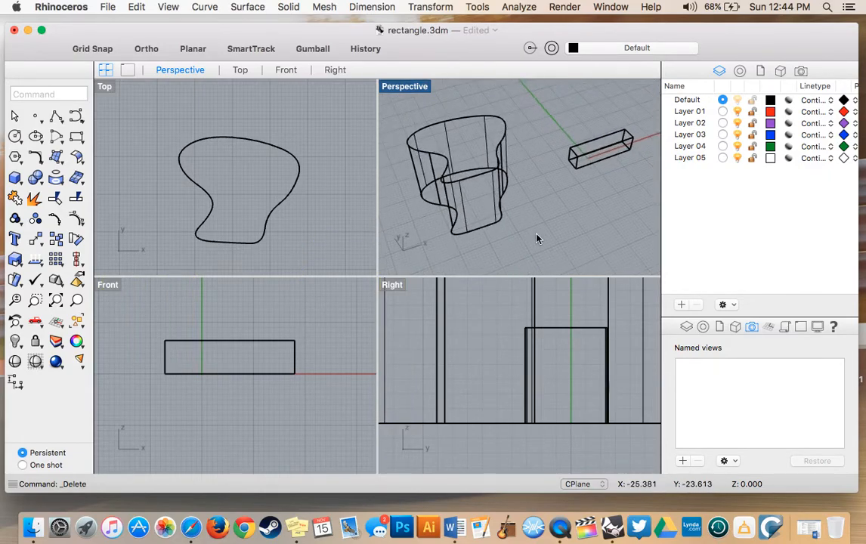
# - Turn on control point display for the closed free-form curve at the base of the extruded solid
pyautogui.click(138, 6)
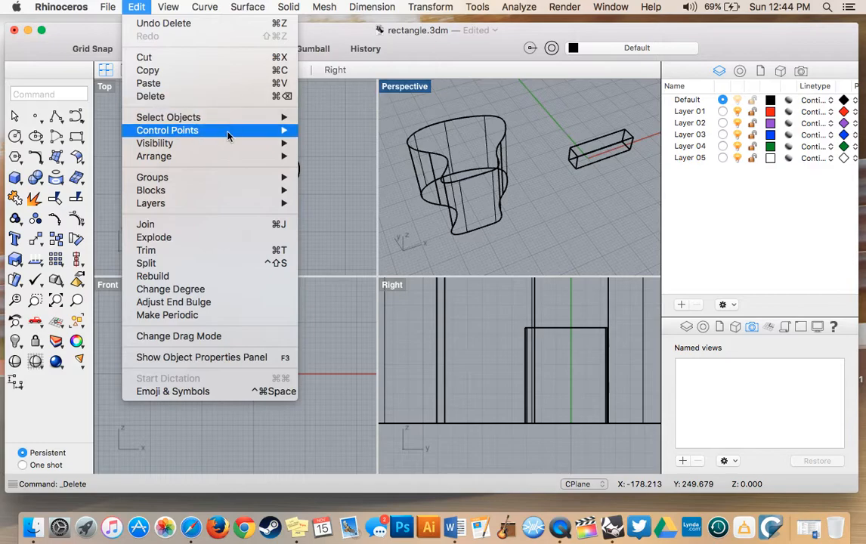
pyautogui.moveTo(228, 135)
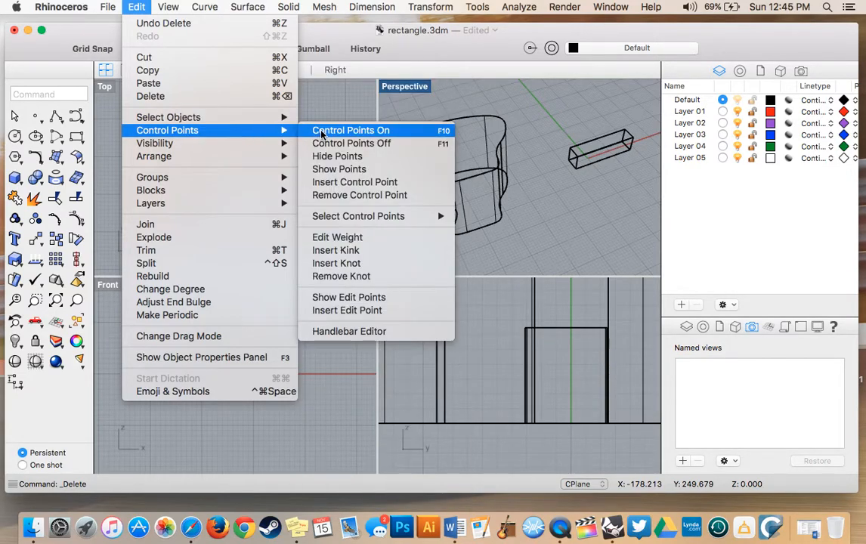
pyautogui.click(287, 129)
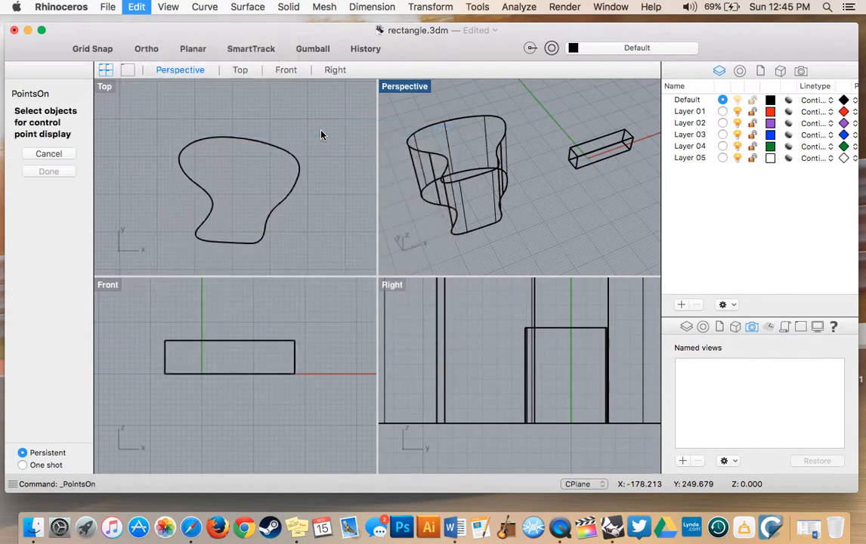
pyautogui.click(269, 211)
pyautogui.click(300, 228)
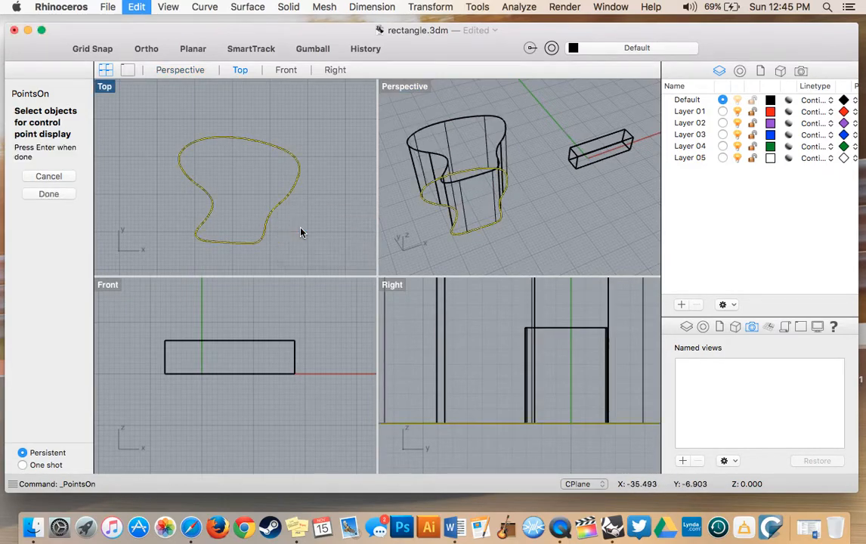
pyautogui.scroll(10, 279, 220)
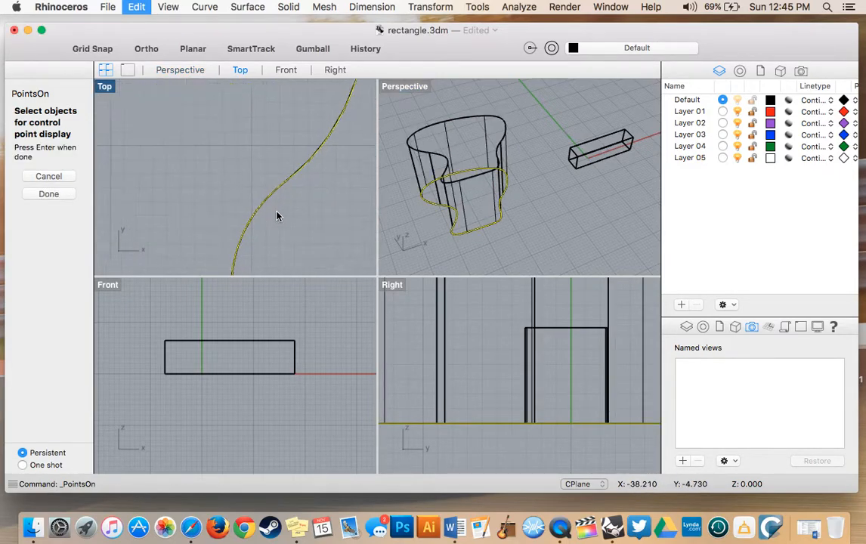
pyautogui.click(44, 194)
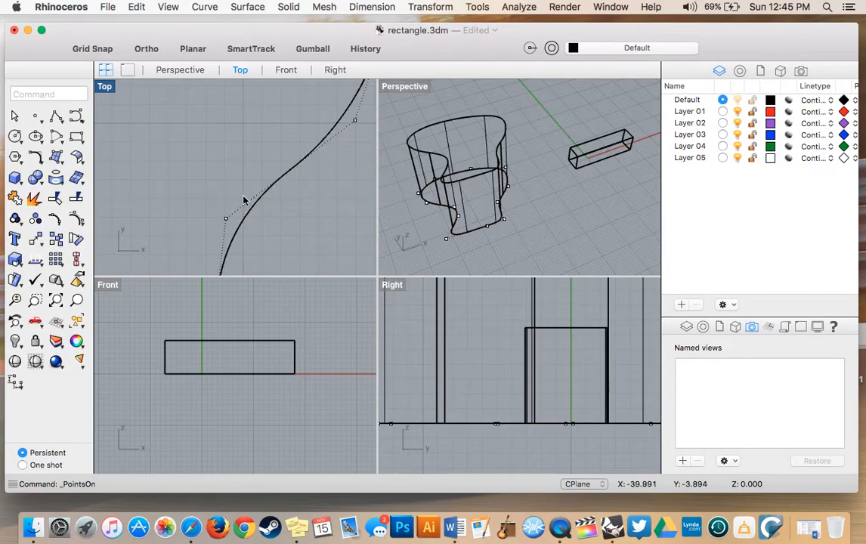
# - Reshape the base curve in the Top view by moving one right-side control point outward and the one below it inward at the waist
pyautogui.scroll(-8, 243, 200)
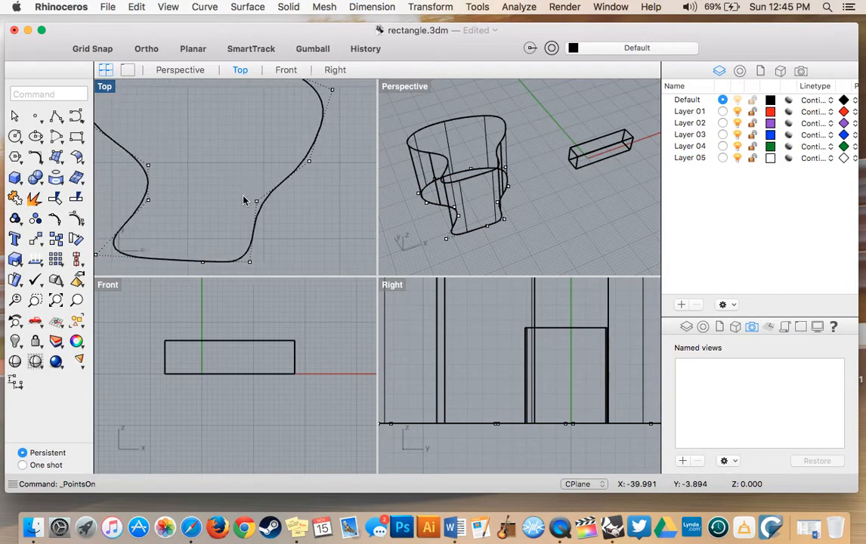
pyautogui.scroll(-2, 244, 201)
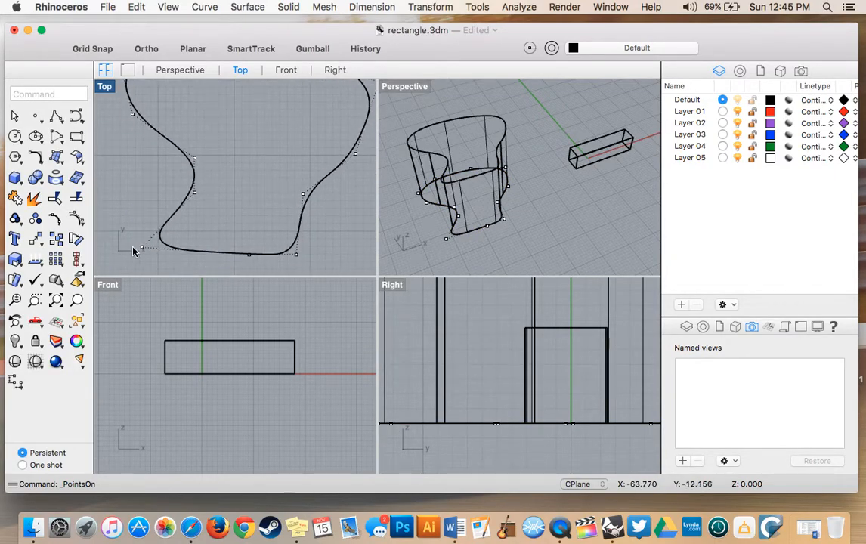
pyautogui.scroll(5, 224, 191)
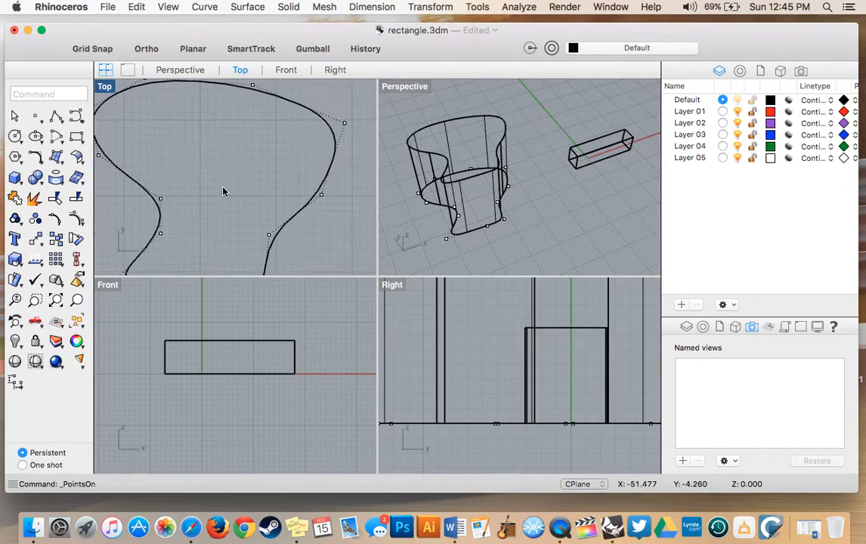
pyautogui.click(321, 188)
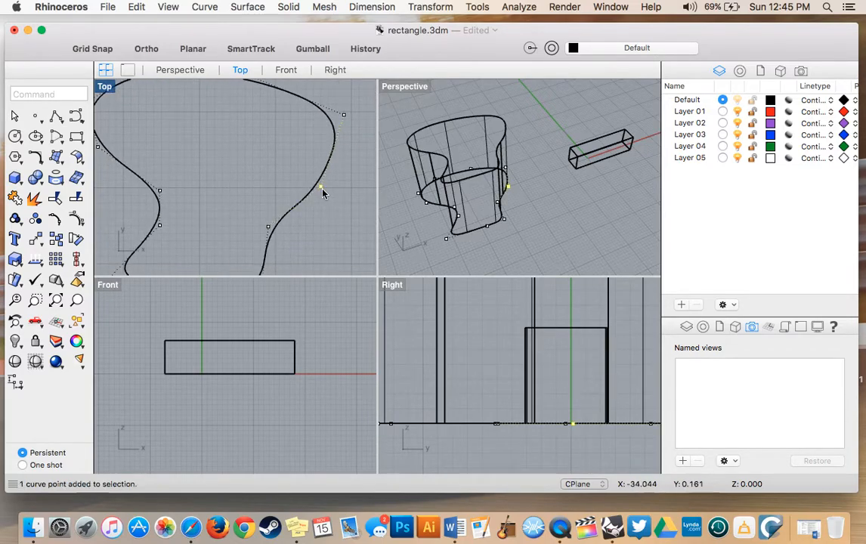
pyautogui.moveTo(321, 187); pyautogui.dragTo(340, 202)
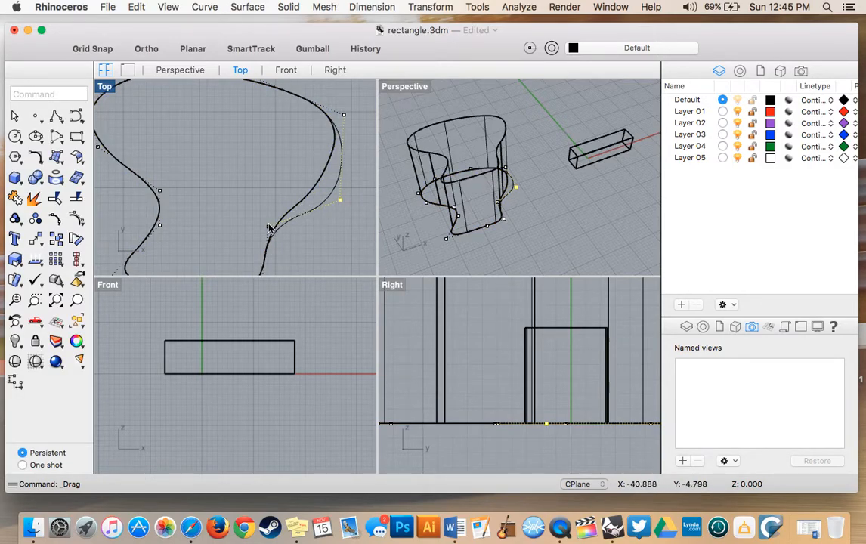
pyautogui.moveTo(269, 227); pyautogui.dragTo(238, 217)
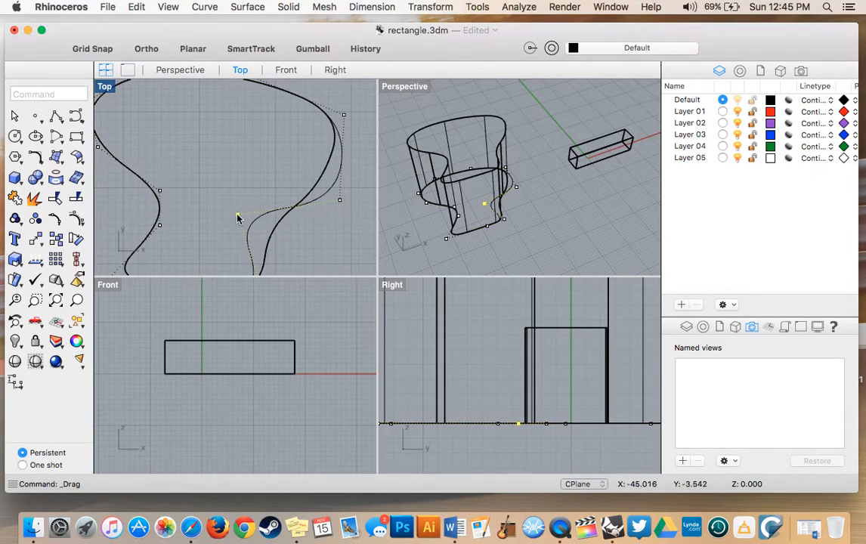
# - Move the base curve's upper left waist control point and its lower left corner control point outward in the Top view
pyautogui.scroll(-3, 211, 226)
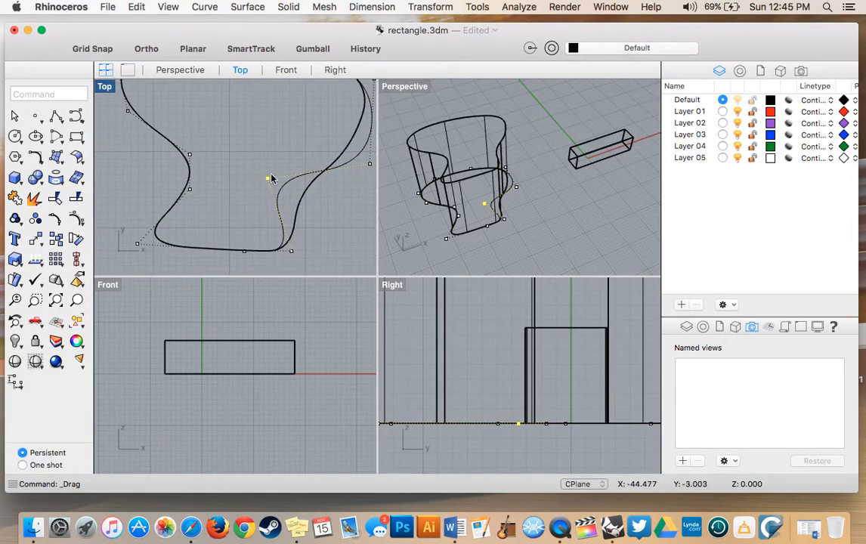
pyautogui.moveTo(270, 179); pyautogui.dragTo(145, 164)
pyautogui.click(137, 242)
pyautogui.moveTo(138, 241)
pyautogui.mouseDown()
pyautogui.moveTo(136, 210)
pyautogui.moveTo(182, 258)
pyautogui.moveTo(151, 239)
pyautogui.moveTo(122, 237)
pyautogui.mouseUp()
pyautogui.click(180, 151)
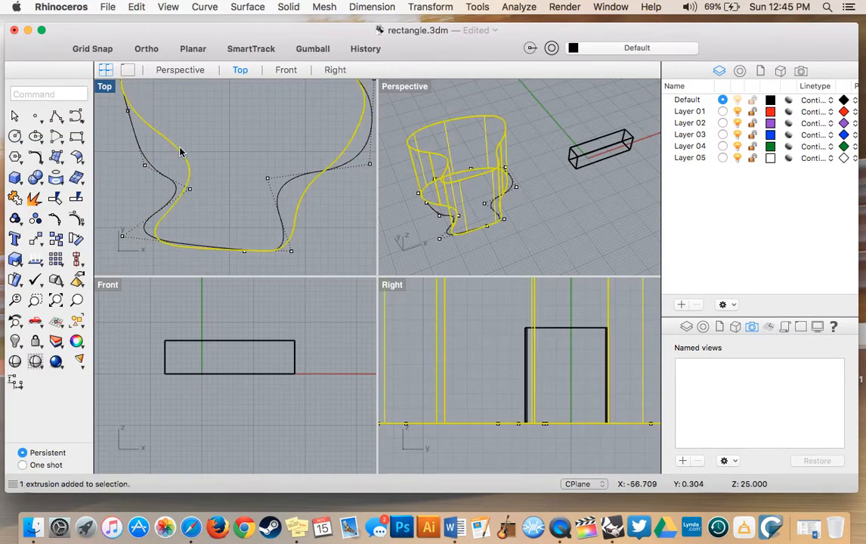
pyautogui.click(122, 204)
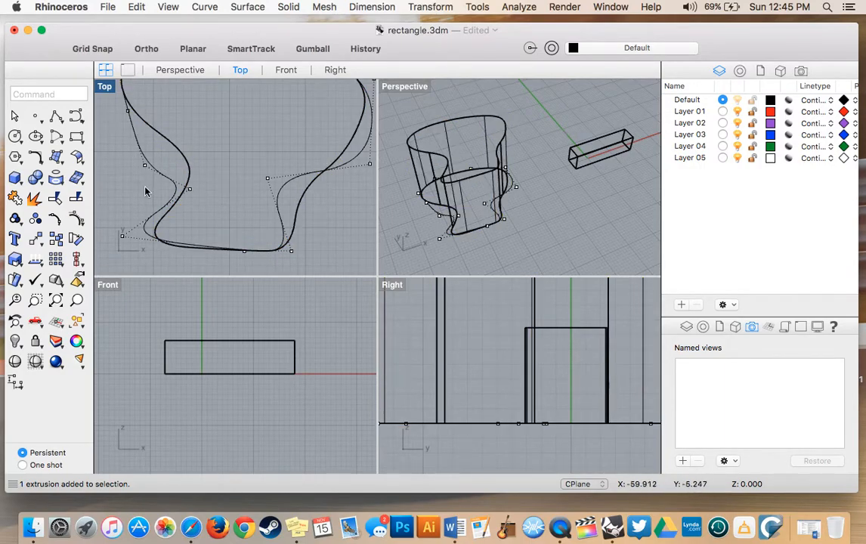
# - Maximize the Perspective view and undo all four control point moves on the base curve
pyautogui.doubleClick(416, 86)
pyautogui.moveTo(429, 263); pyautogui.dragTo(337, 295, button='right')
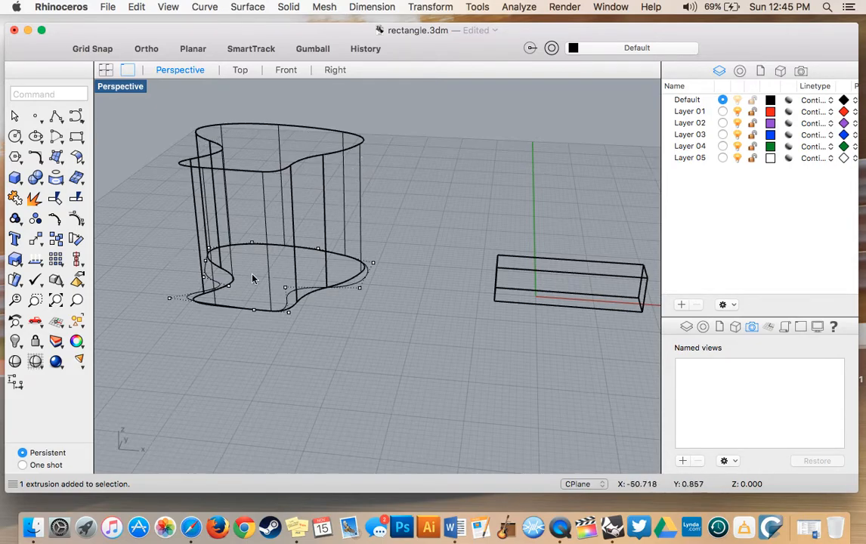
pyautogui.hscroll(5, 216, 272)
pyautogui.scroll(-5, 216, 272)
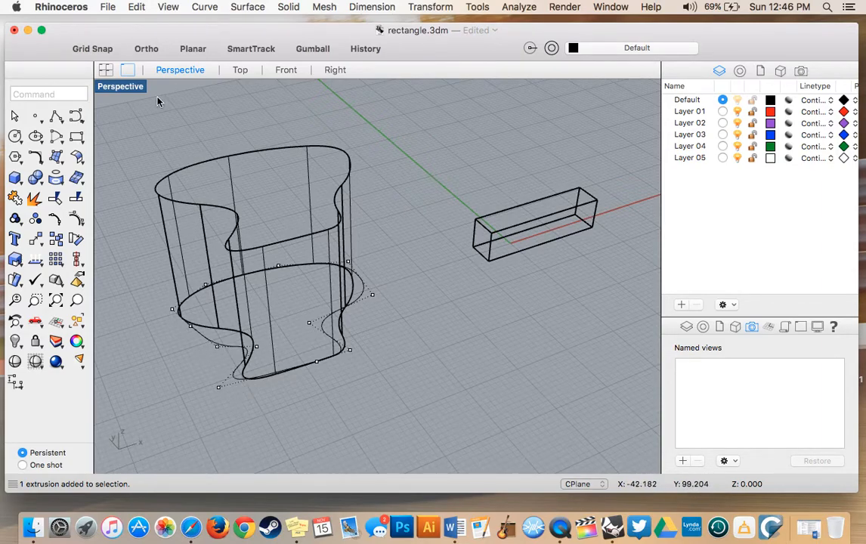
pyautogui.click(136, 7)
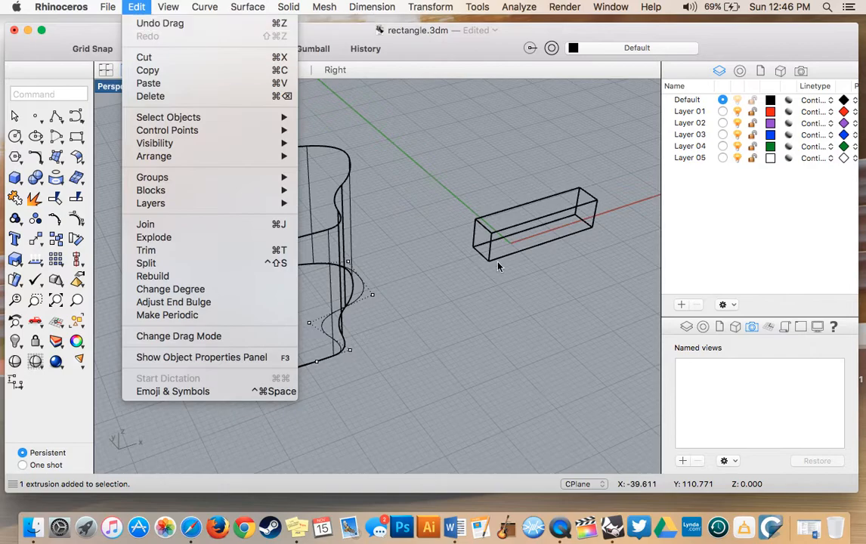
pyautogui.click(424, 290)
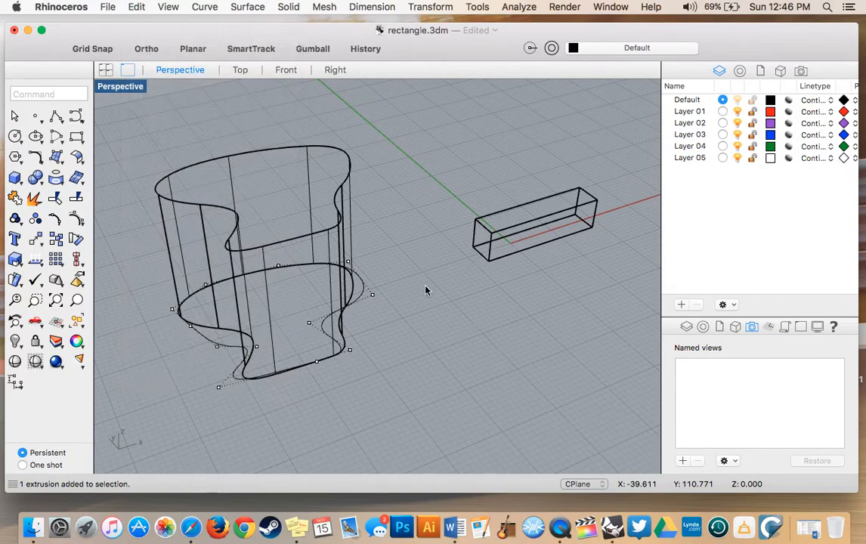
pyautogui.press('super+z')
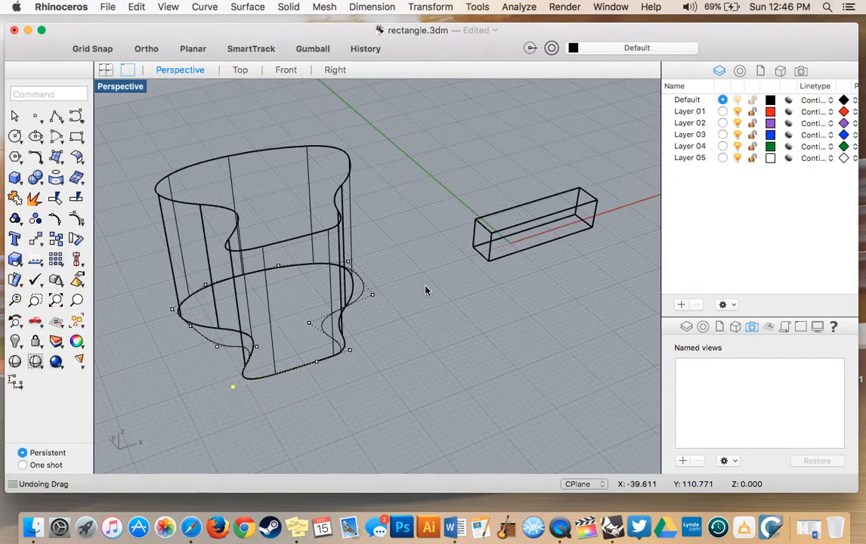
pyautogui.press('super+z')
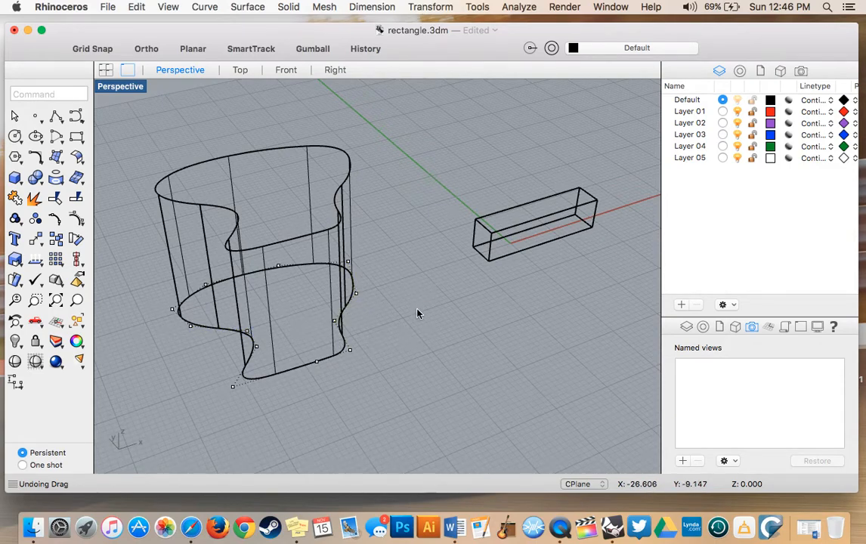
# - Turn off the control point display of the free-form base curve, leaving no object selected
pyautogui.hscroll(-10, 265, 357)
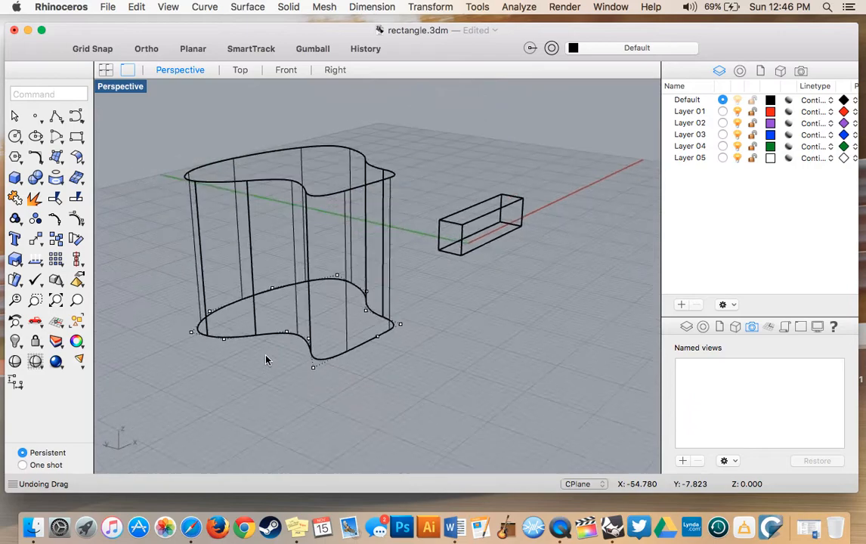
pyautogui.hscroll(-15, 265, 359)
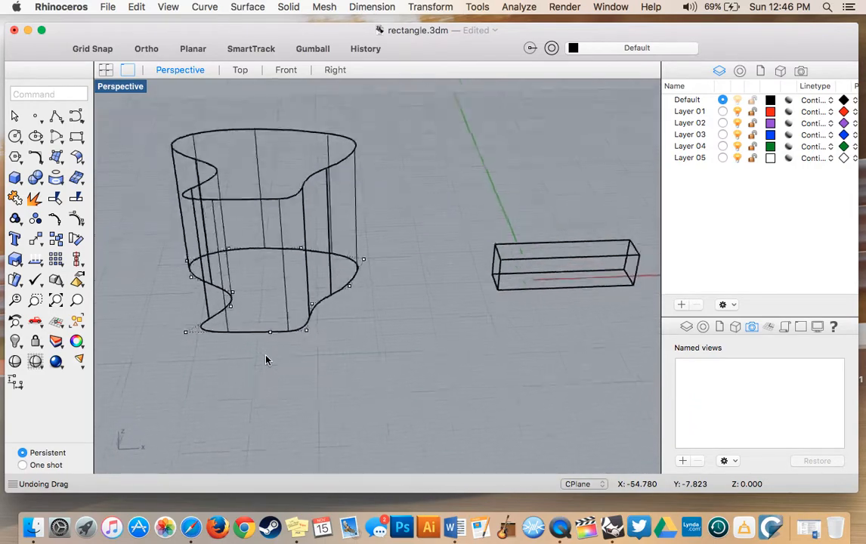
pyautogui.scroll(10, 265, 360)
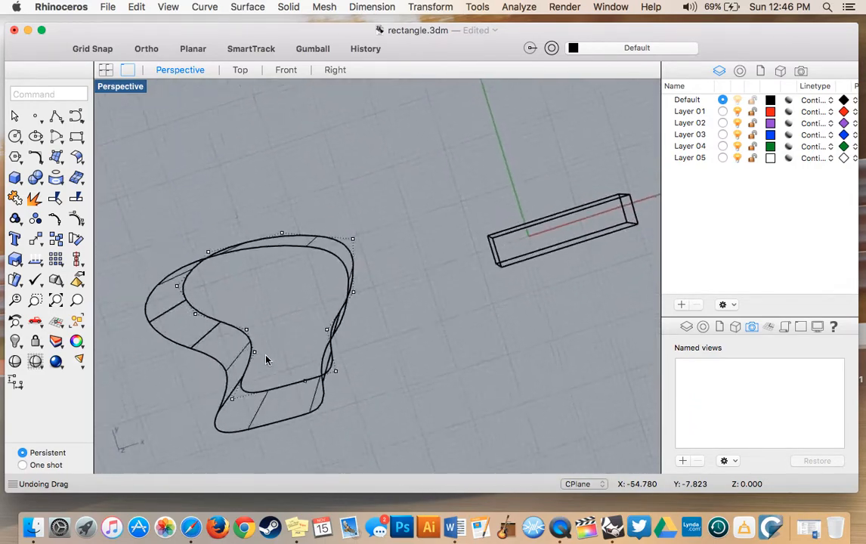
pyautogui.hscroll(-10, 265, 360)
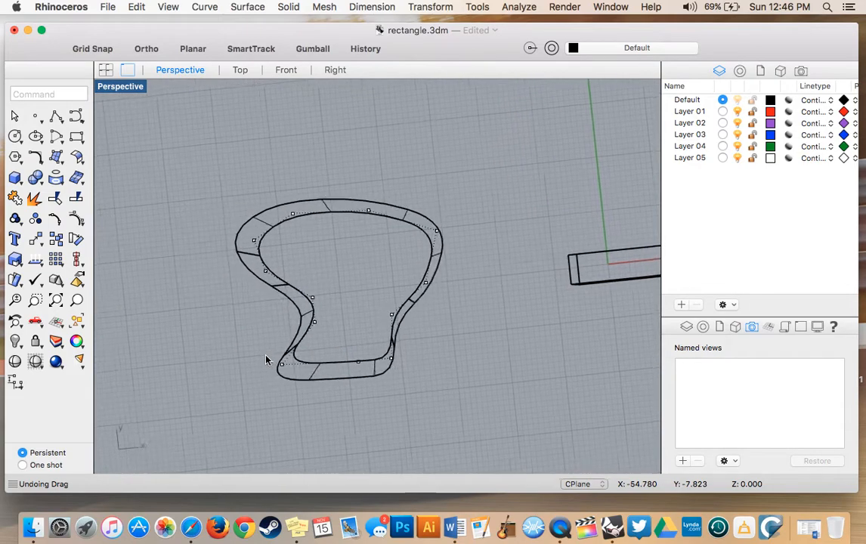
pyautogui.scroll(-15, 265, 359)
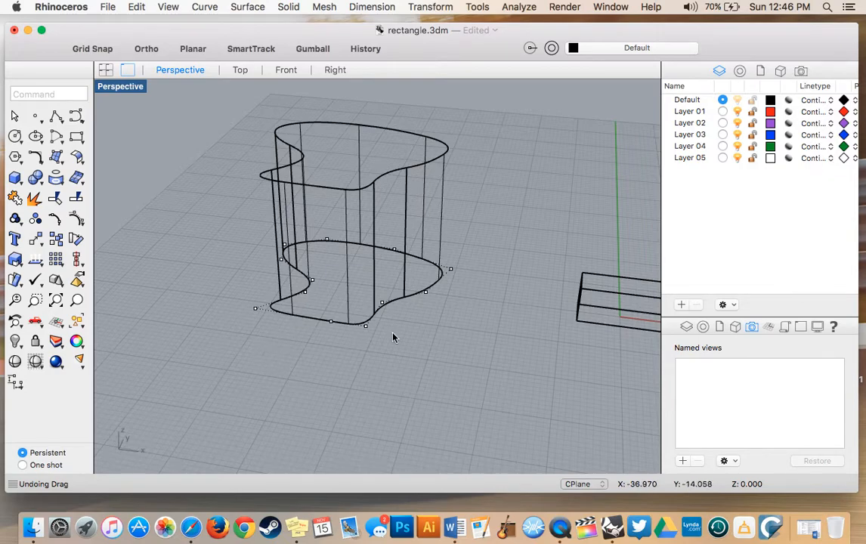
pyautogui.click(139, 7)
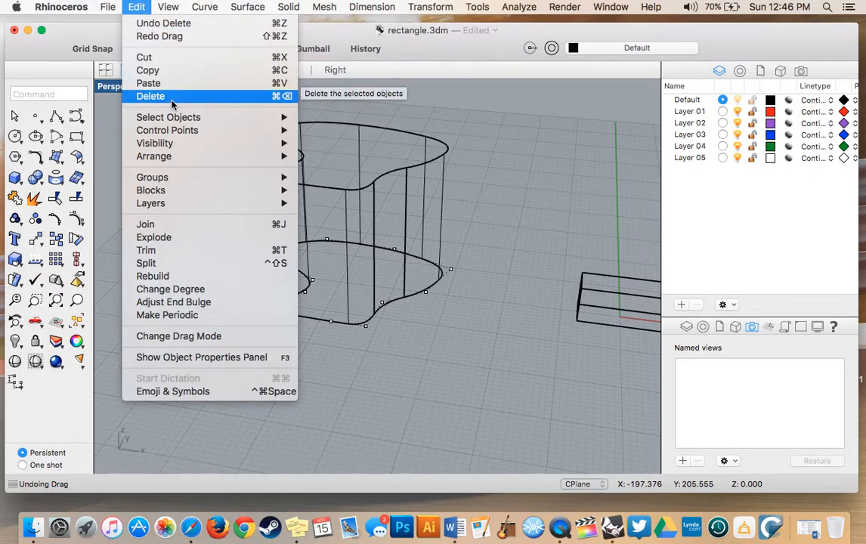
pyautogui.moveTo(255, 130)
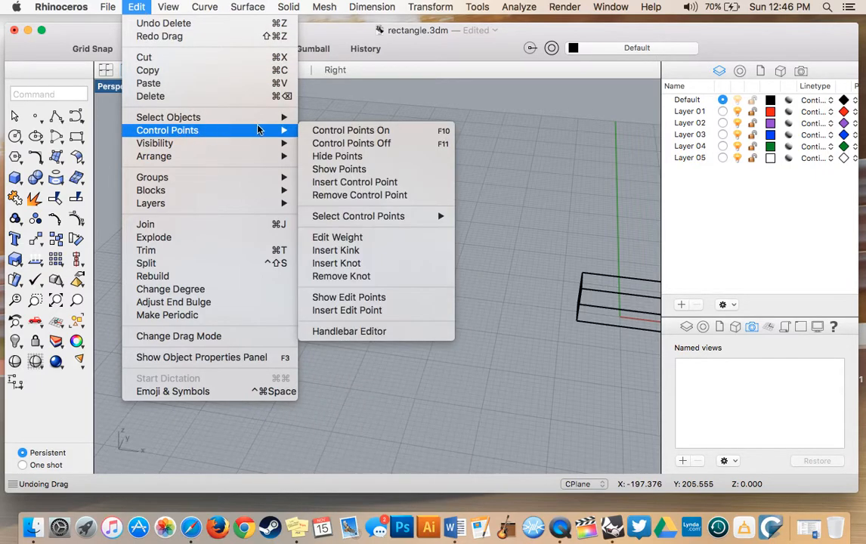
pyautogui.click(326, 143)
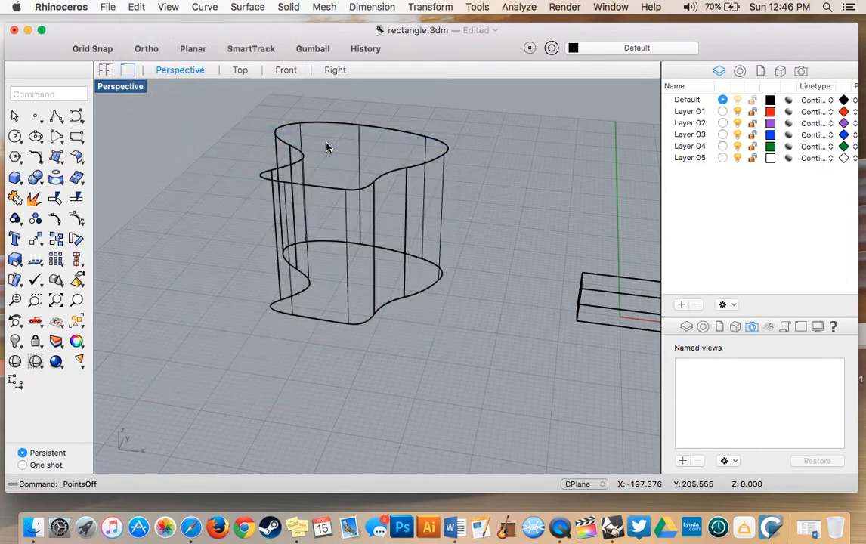
pyautogui.click(389, 310)
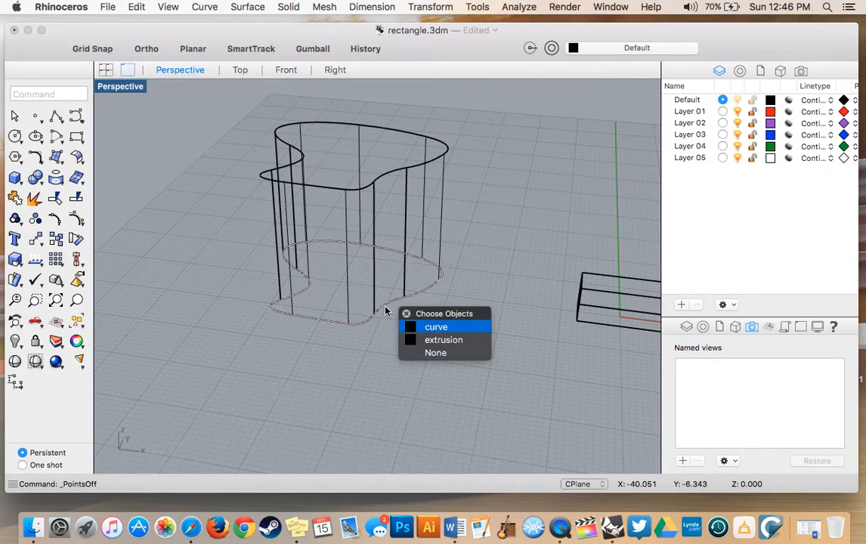
pyautogui.click(358, 341)
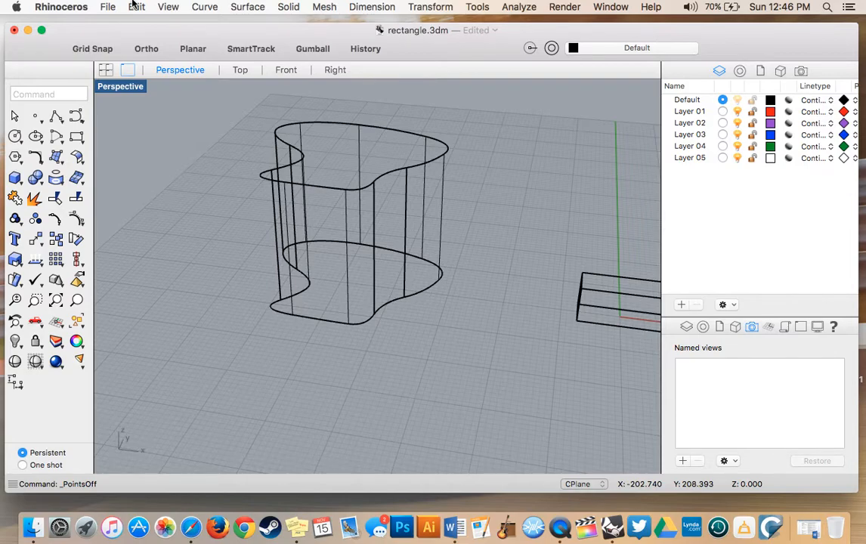
# - Return from the maximized Perspective view to the four-viewport layout
pyautogui.scroll(5, 268, 207)
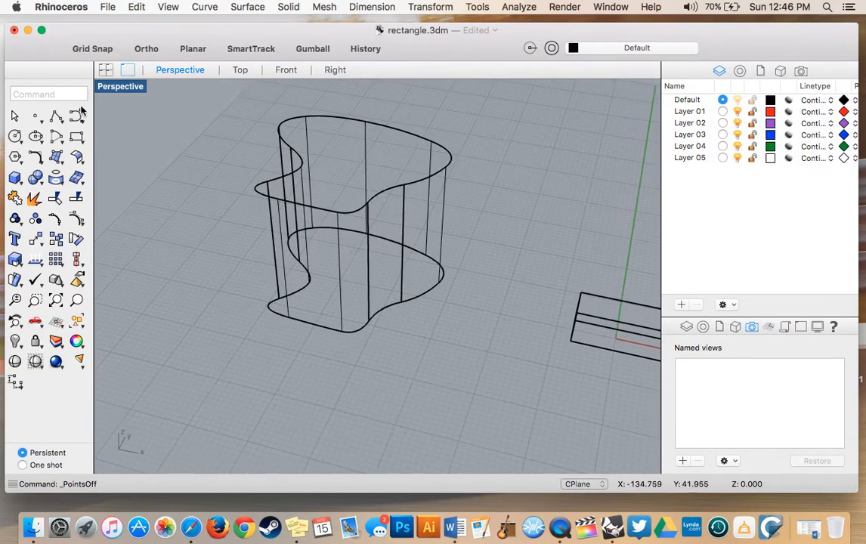
pyautogui.click(105, 70)
pyautogui.hscroll(2, 250, 169)
pyautogui.scroll(-5, 249, 169)
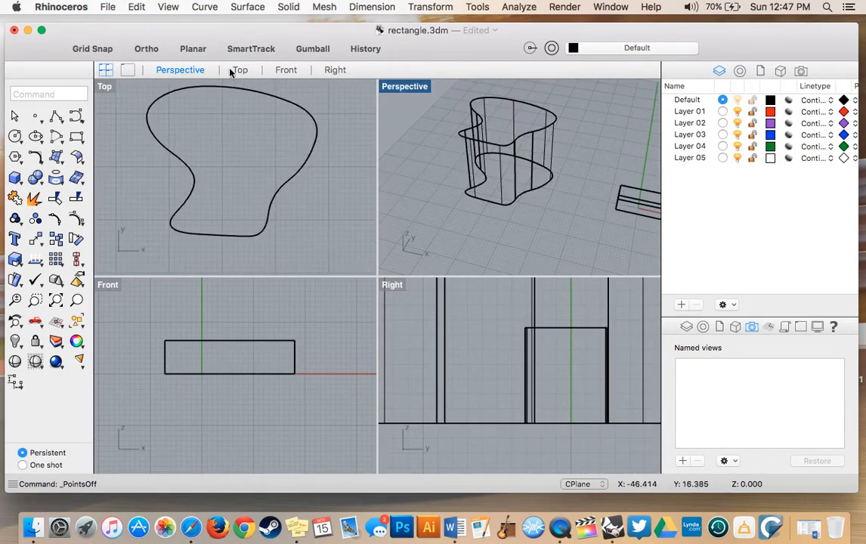
pyautogui.click(169, 6)
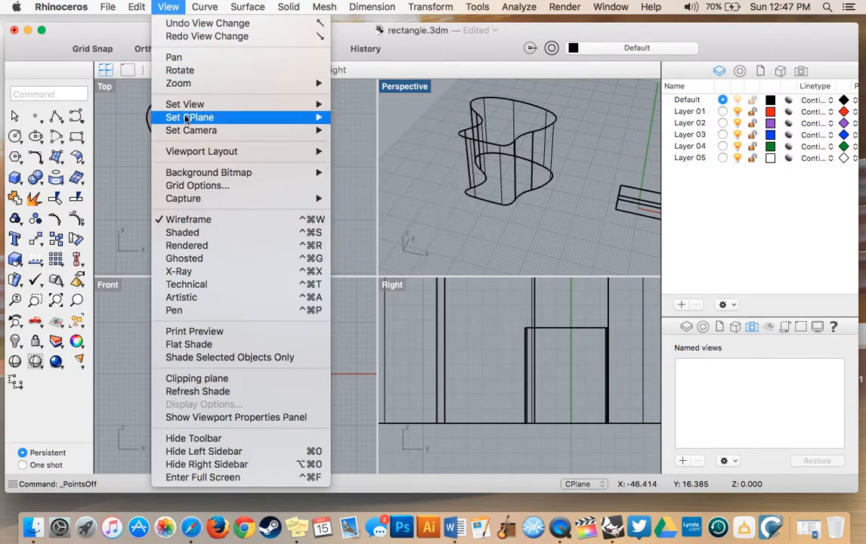
pyautogui.click(125, 147)
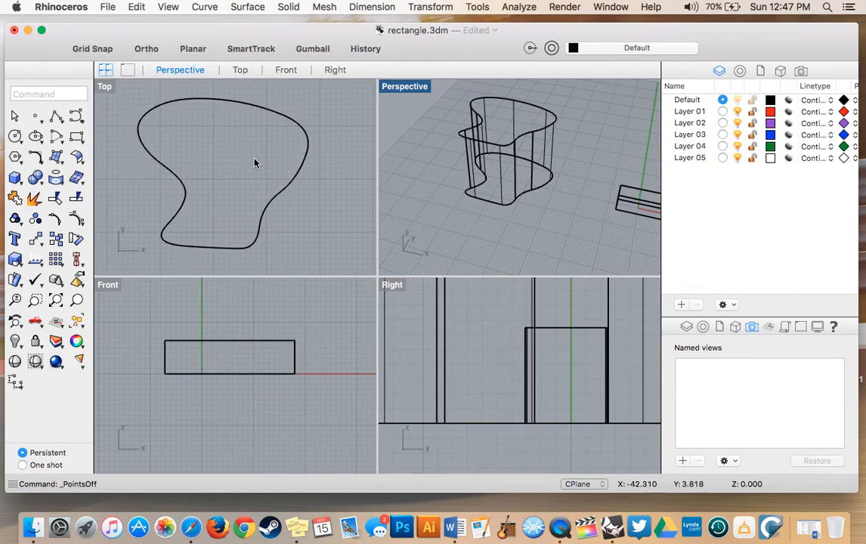
# - Find the Rotate view command by searching for "rot" and rotate the Top viewport into an oblique 3D angle
pyautogui.click(651, 8)
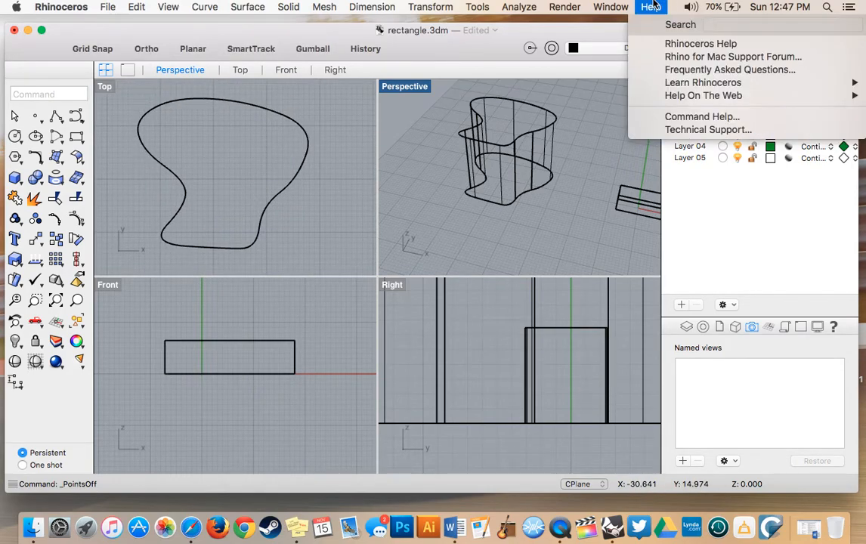
pyautogui.write('rot')
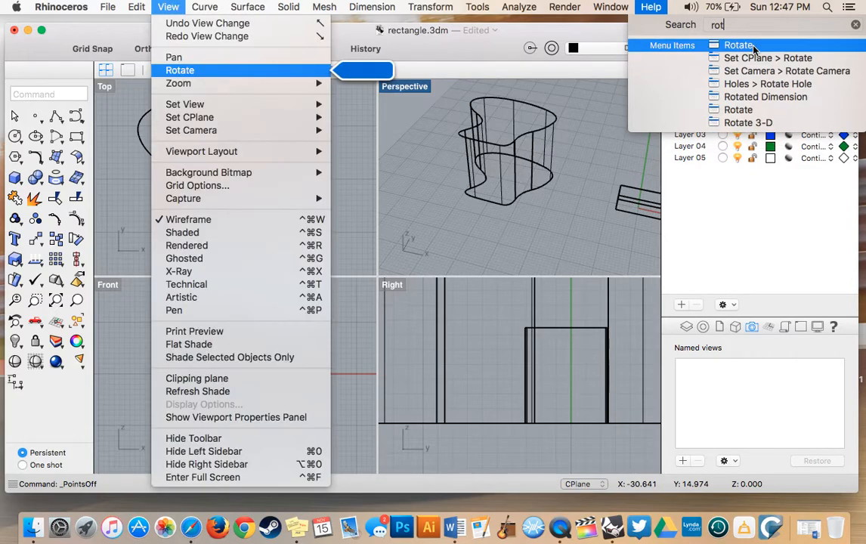
pyautogui.click(753, 47)
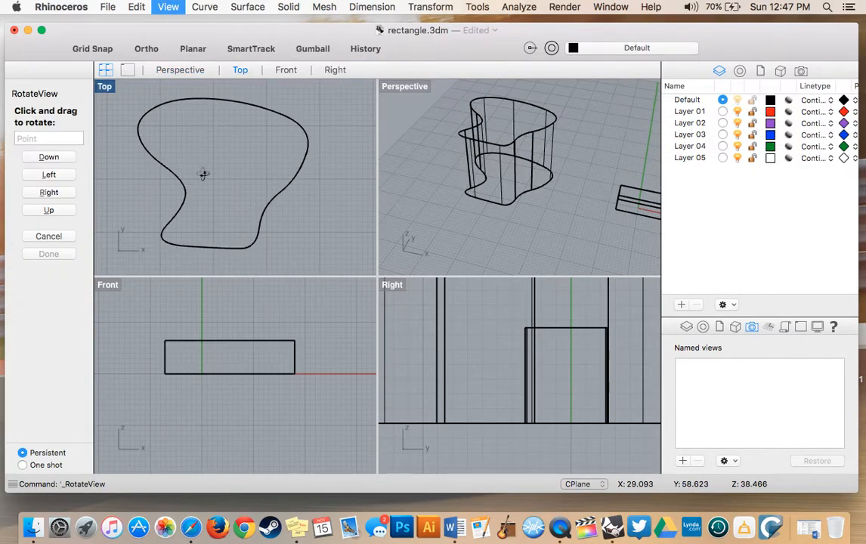
pyautogui.moveTo(203, 174); pyautogui.dragTo(256, 114)
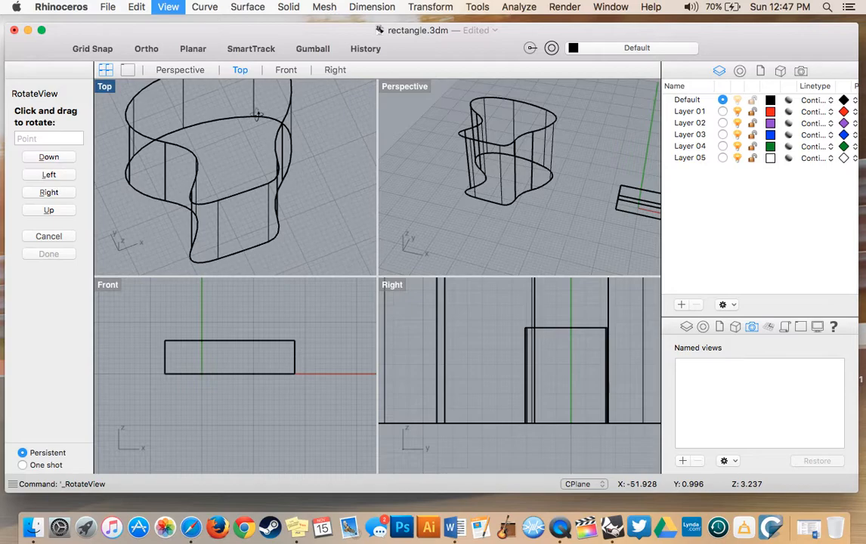
pyautogui.scroll(2, 251, 174)
pyautogui.hscroll(2, 251, 175)
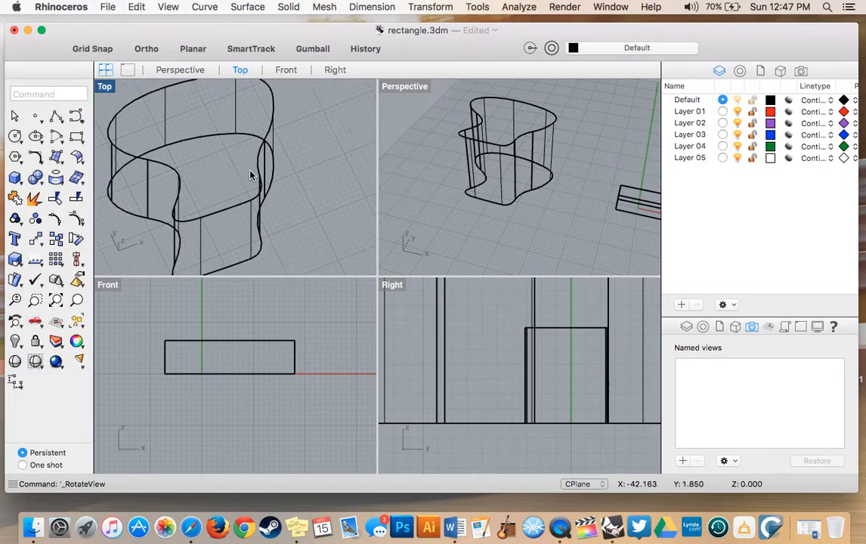
# - Maximize the rotated Top viewport and examine the extruded free-form shape from its oblique angle
pyautogui.doubleClick(102, 88)
pyautogui.hscroll(-4, 222, 217)
pyautogui.scroll(-2, 222, 217)
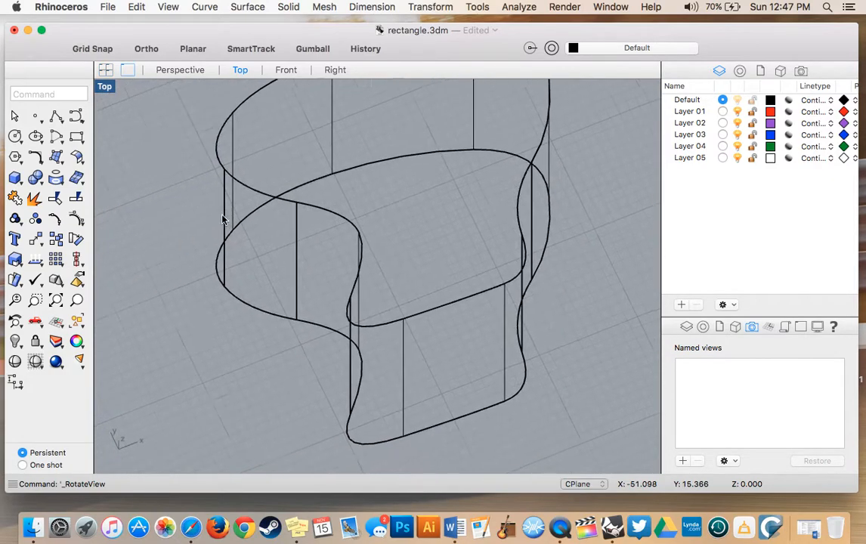
pyautogui.scroll(3, 222, 217)
pyautogui.hscroll(6, 222, 219)
pyautogui.scroll(2, 222, 219)
pyautogui.scroll(-3, 222, 219)
pyautogui.scroll(-5, 222, 219)
pyautogui.hscroll(1, 222, 219)
pyautogui.hscroll(-4, 222, 219)
pyautogui.scroll(1, 222, 219)
pyautogui.scroll(5, 222, 220)
pyautogui.hscroll(-2, 222, 220)
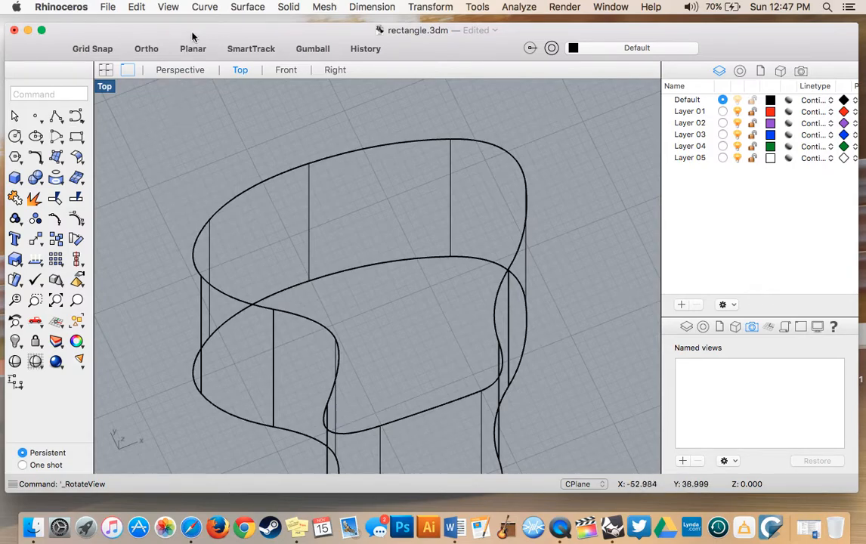
# - Reset the maximized viewport to the standard Top view and fit the whole free-form outline in it
pyautogui.click(168, 7)
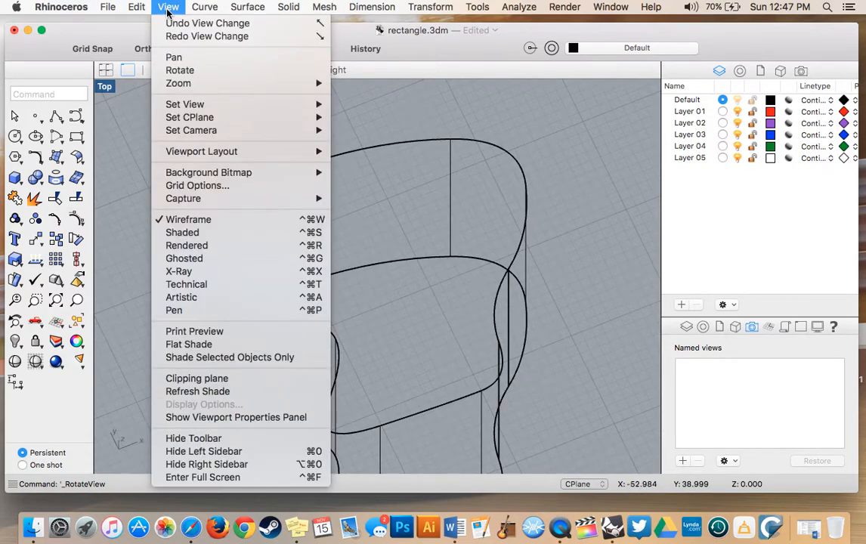
pyautogui.moveTo(189, 106)
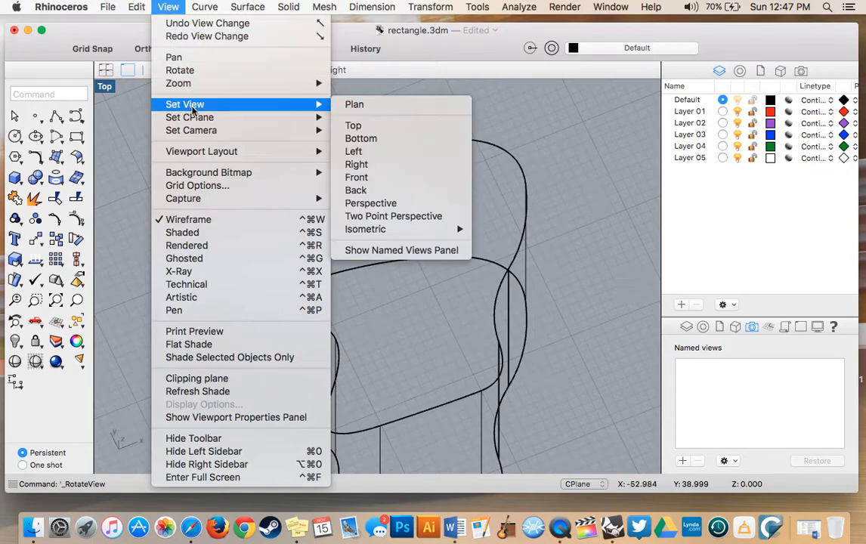
pyautogui.click(354, 126)
pyautogui.scroll(-5, 340, 227)
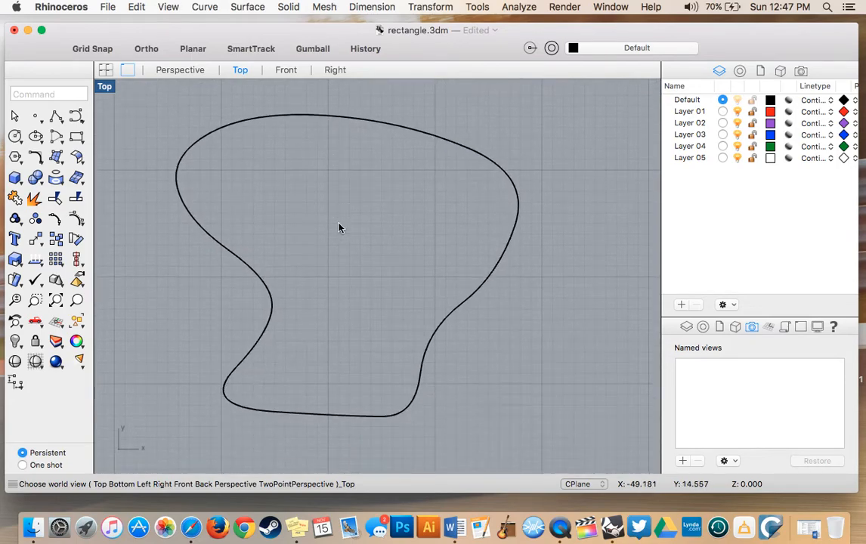
pyautogui.scroll(-1, 339, 228)
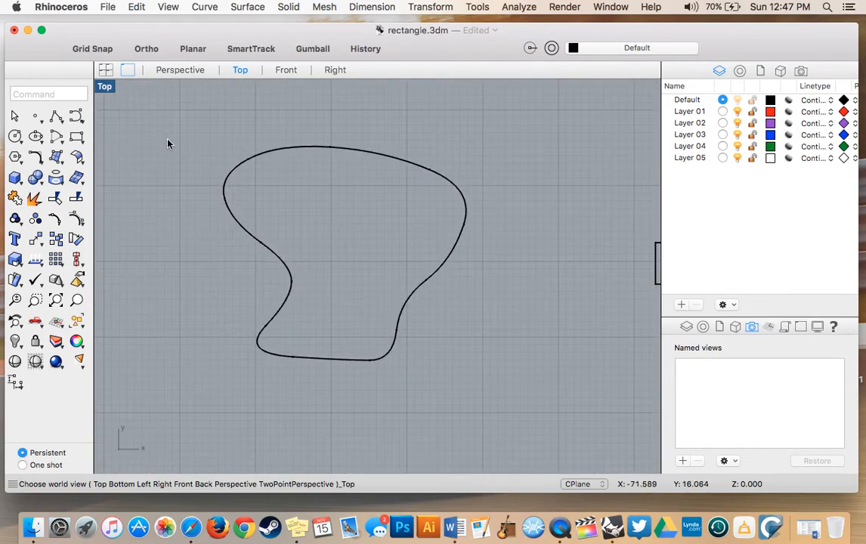
# - Return to the four-viewport layout and center the free-form outline in the Top viewport
pyautogui.click(103, 72)
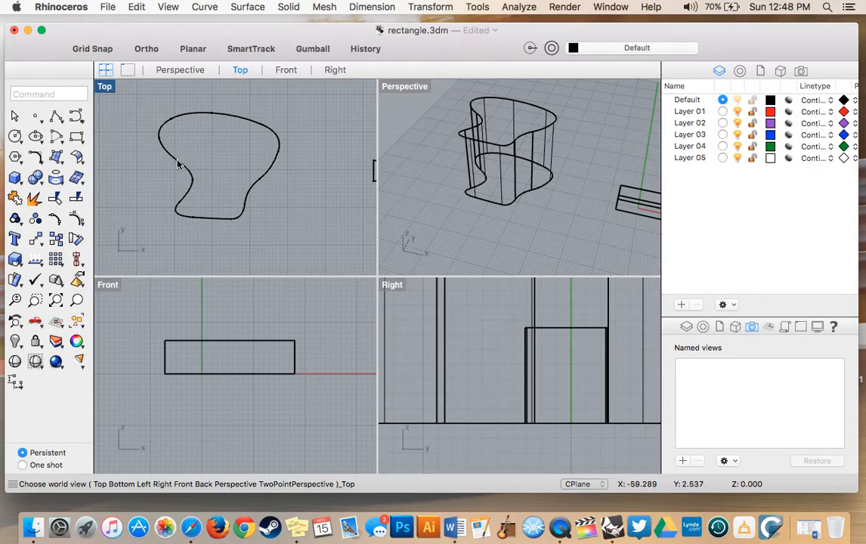
pyautogui.hscroll(2, 177, 164)
pyautogui.hscroll(-5, 178, 164)
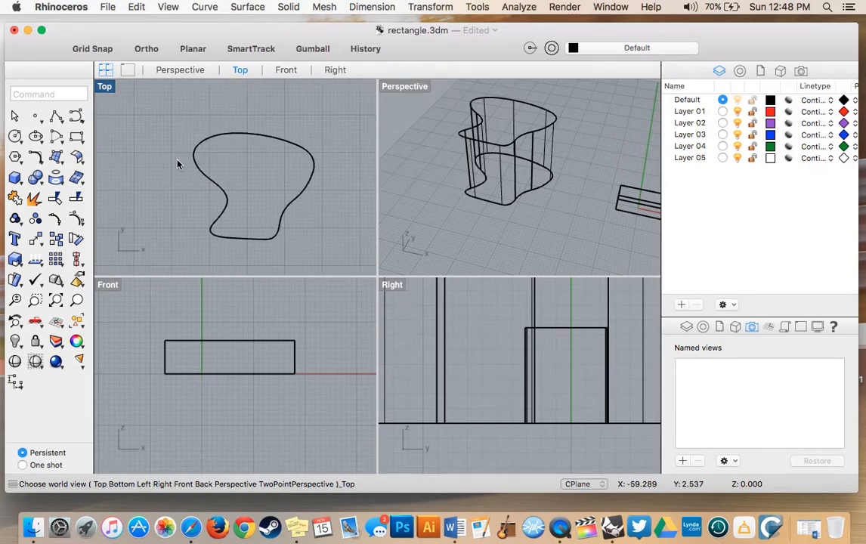
pyautogui.hscroll(3, 178, 164)
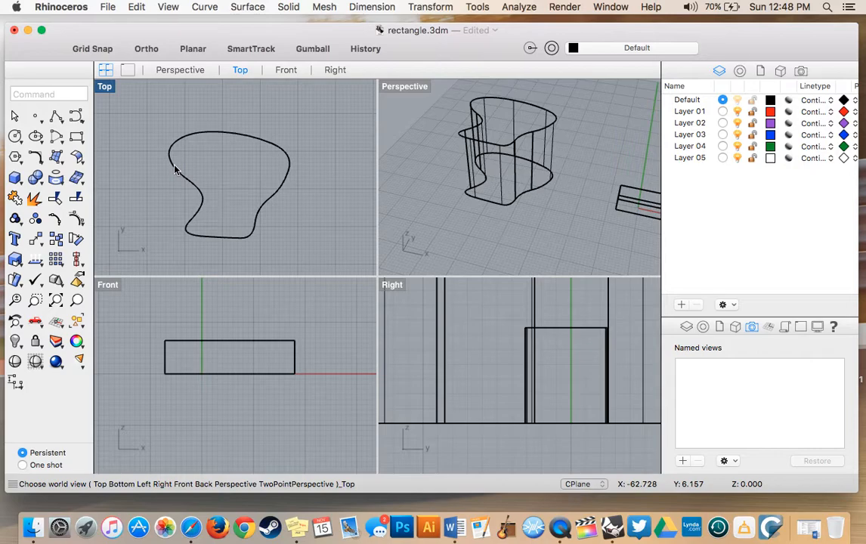
pyautogui.scroll(-2, 174, 169)
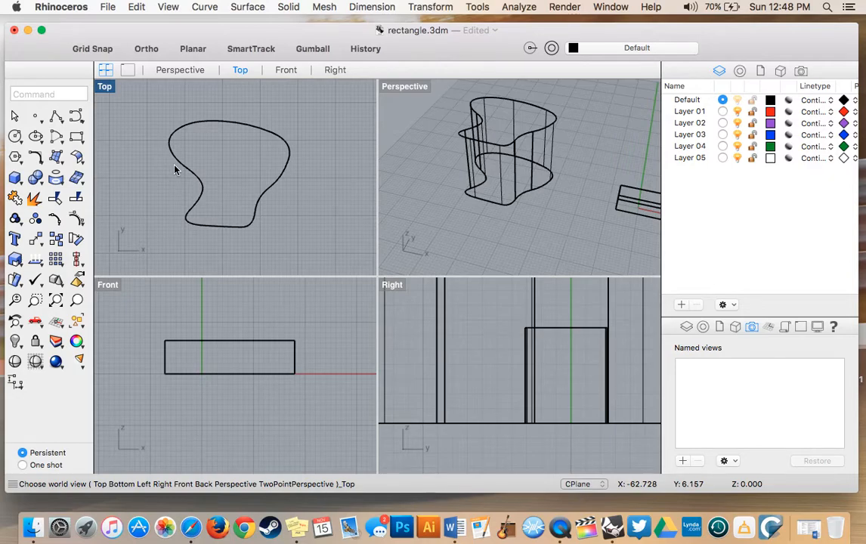
# - Open the document's grid options and move the settings dialog clear of the Perspective viewport
pyautogui.click(169, 9)
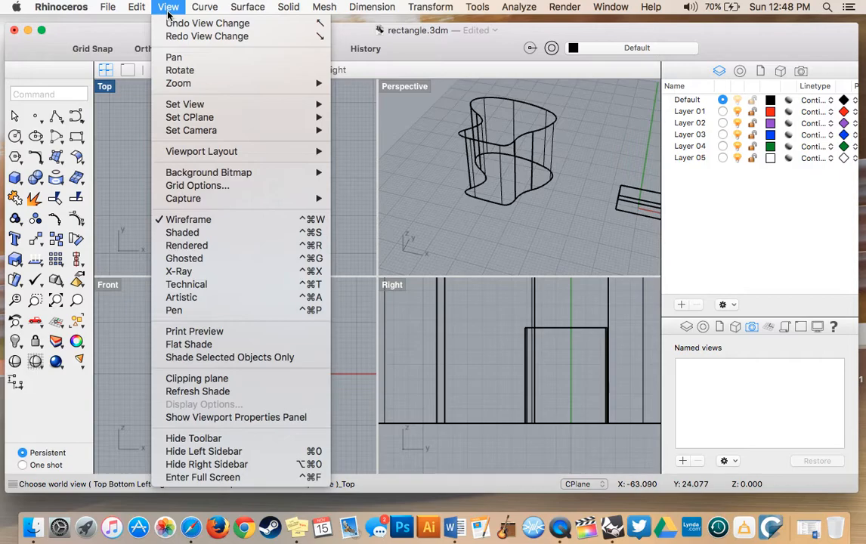
pyautogui.click(198, 186)
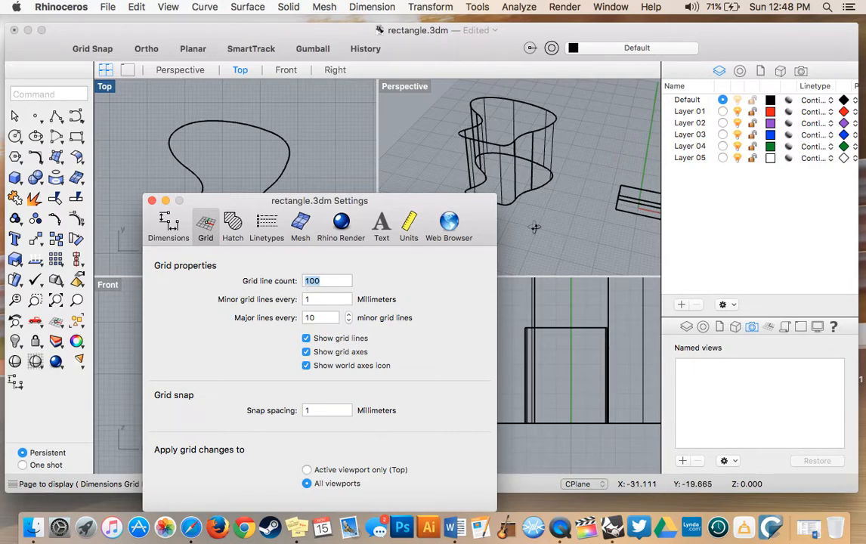
pyautogui.moveTo(543, 223); pyautogui.dragTo(541, 224, button='right')
pyautogui.moveTo(425, 203); pyautogui.dragTo(291, 161)
# - Examine the grid's extent and its minor and major lines in the Perspective viewport against the grid settings
pyautogui.scroll(-5, 481, 183)
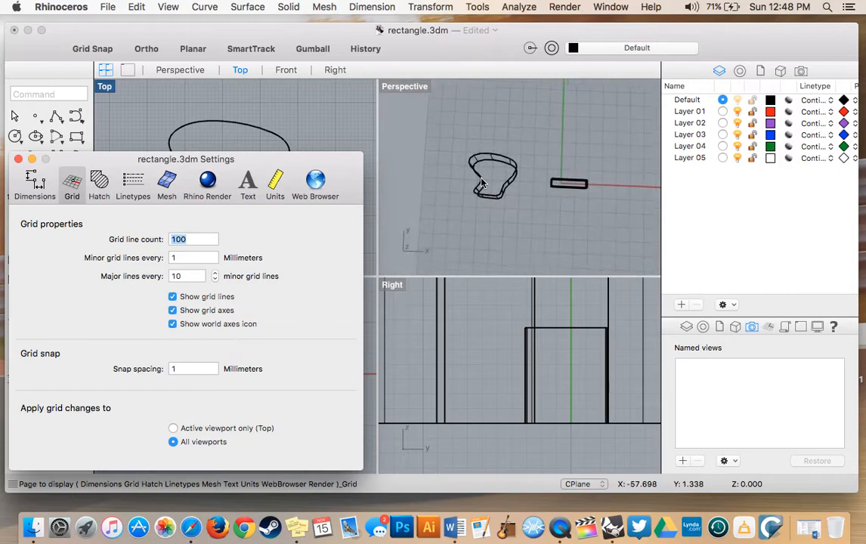
pyautogui.moveTo(481, 183); pyautogui.dragTo(446, 192, button='right')
pyautogui.scroll(10, 446, 193)
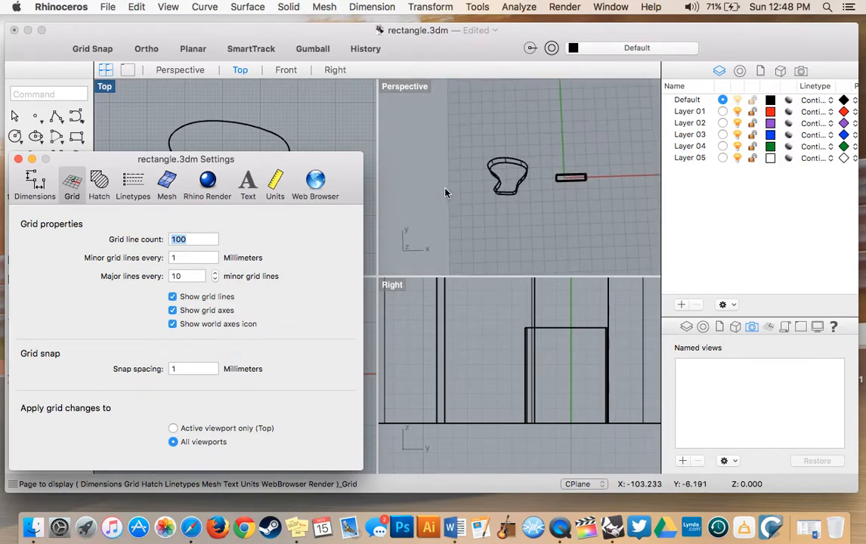
pyautogui.scroll(-8, 445, 193)
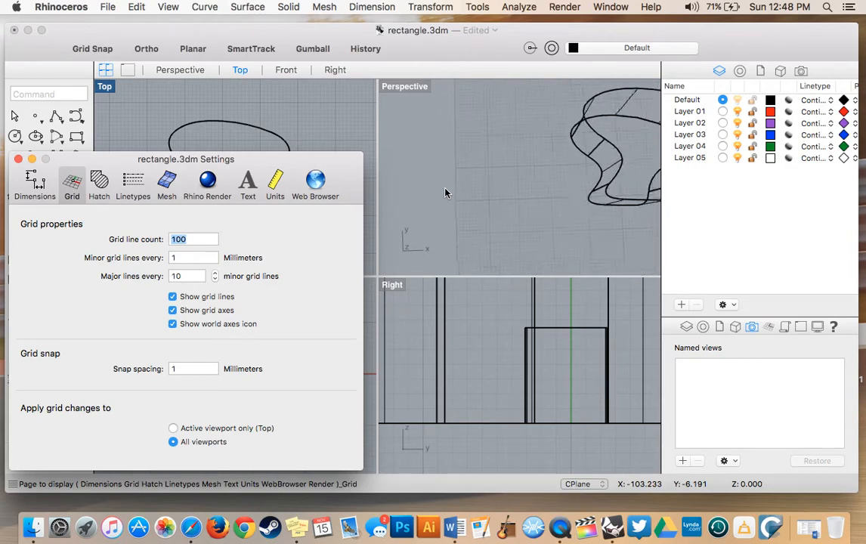
pyautogui.scroll(1, 446, 193)
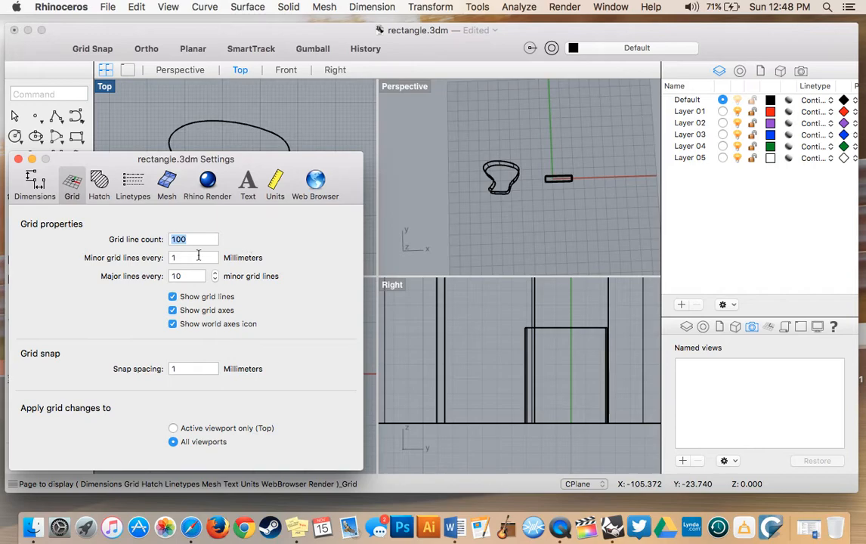
pyautogui.moveTo(129, 154); pyautogui.dragTo(184, 150)
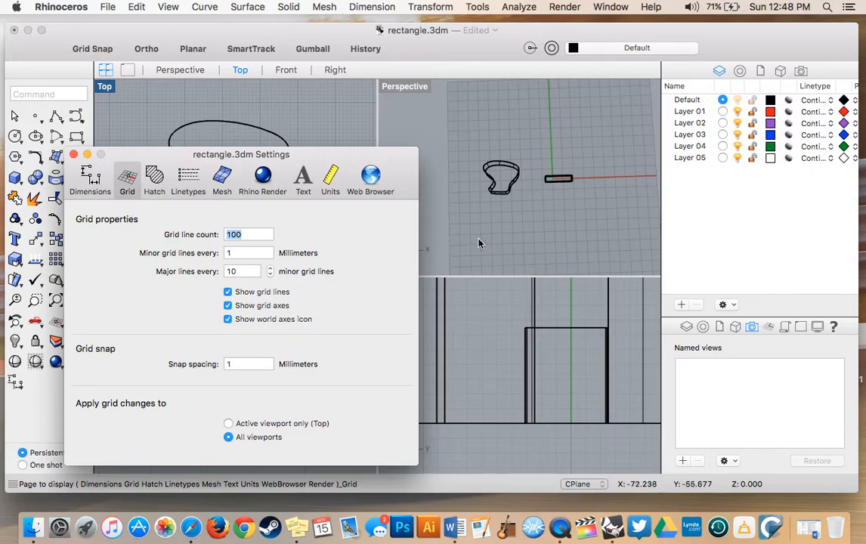
pyautogui.scroll(3, 478, 244)
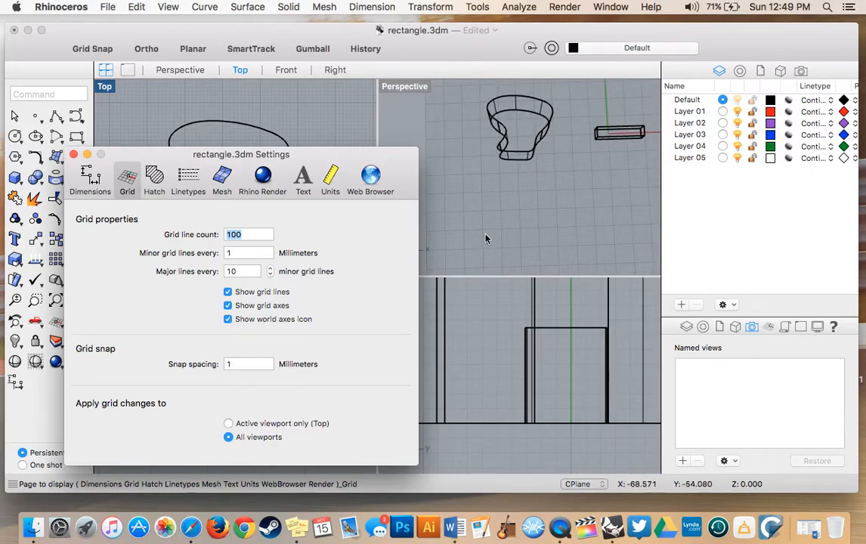
pyautogui.scroll(4, 458, 230)
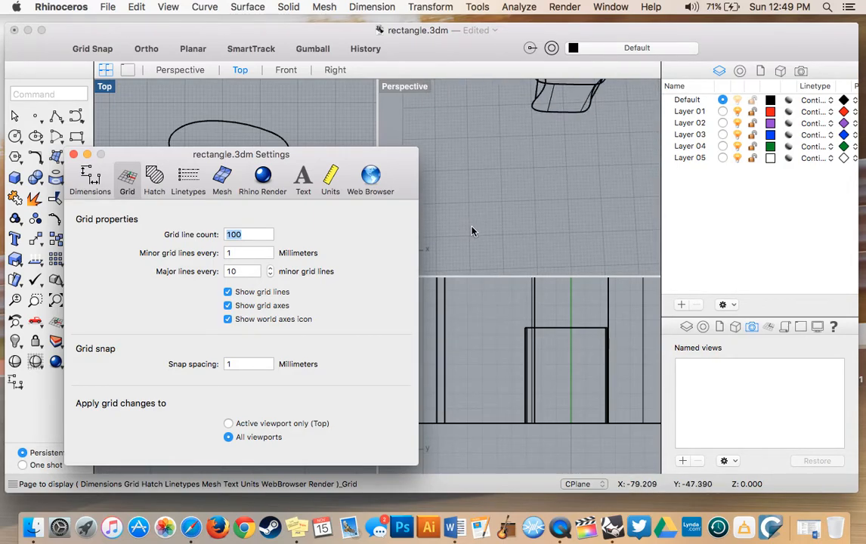
pyautogui.scroll(2, 468, 230)
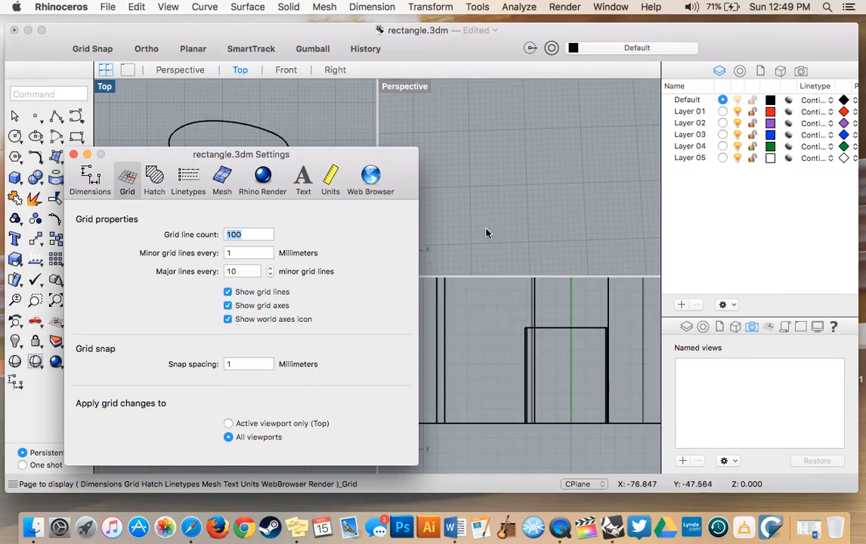
pyautogui.scroll(-1, 517, 230)
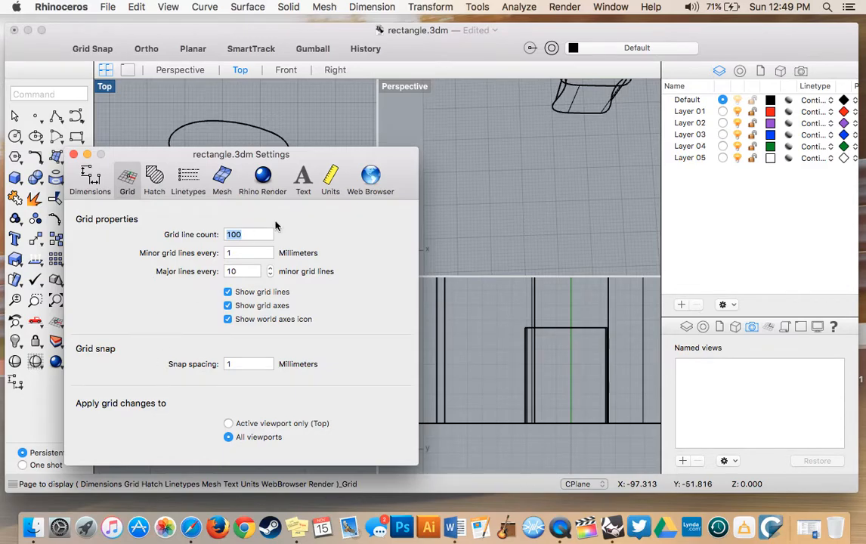
# - Review the available model units in the document's unit settings, keep Millimeters, and close the settings
pyautogui.click(329, 180)
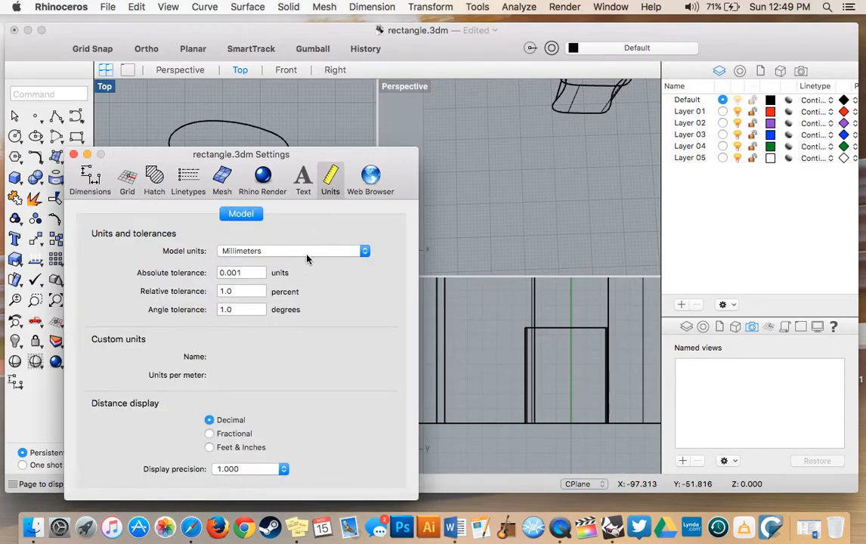
pyautogui.click(307, 253)
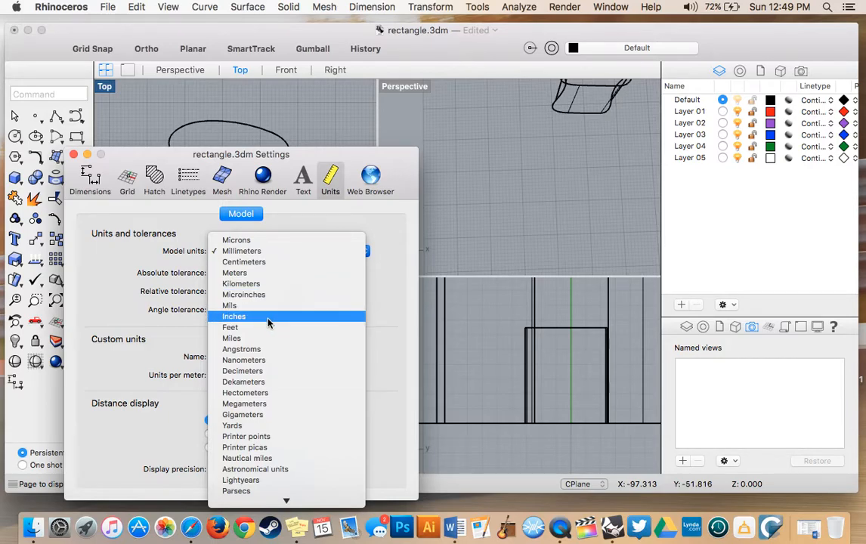
pyautogui.click(342, 160)
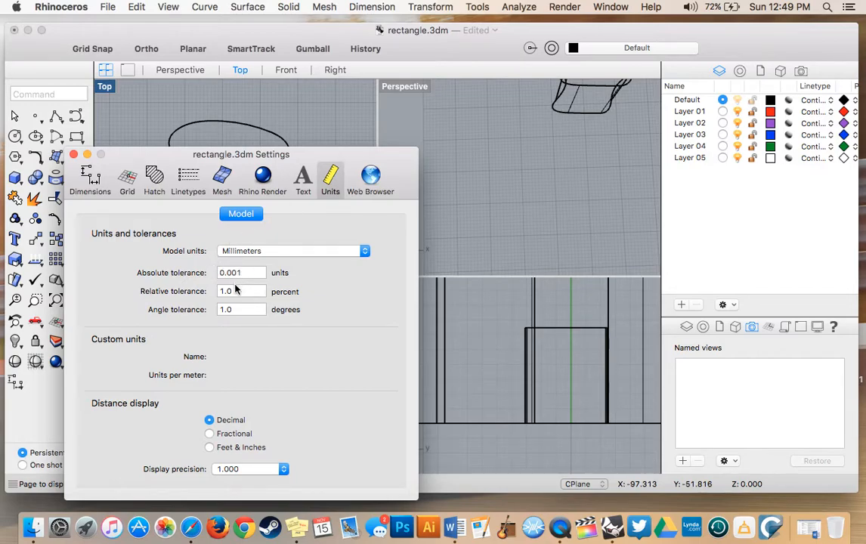
pyautogui.click(74, 154)
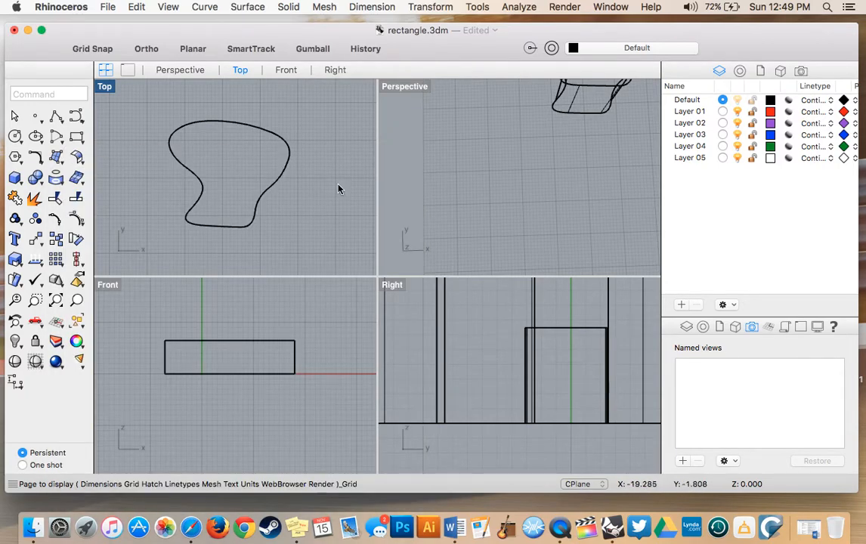
pyautogui.scroll(4, 338, 189)
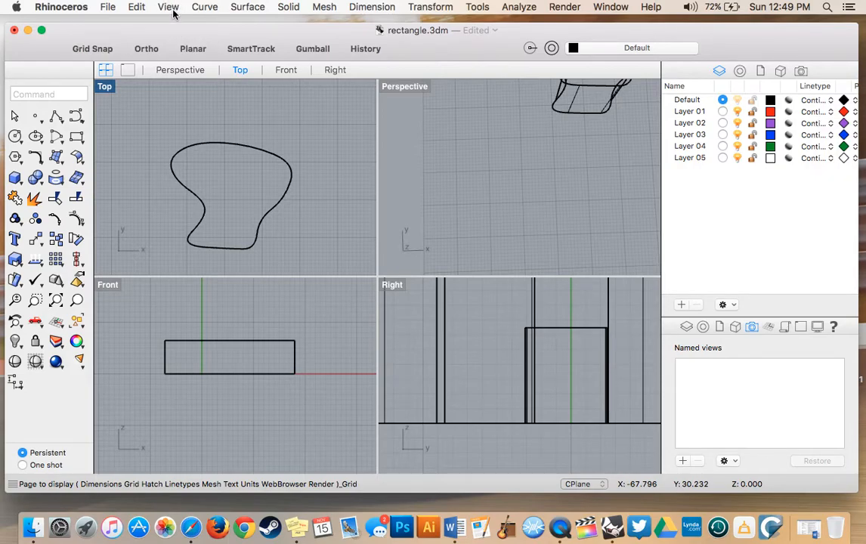
pyautogui.click(203, 6)
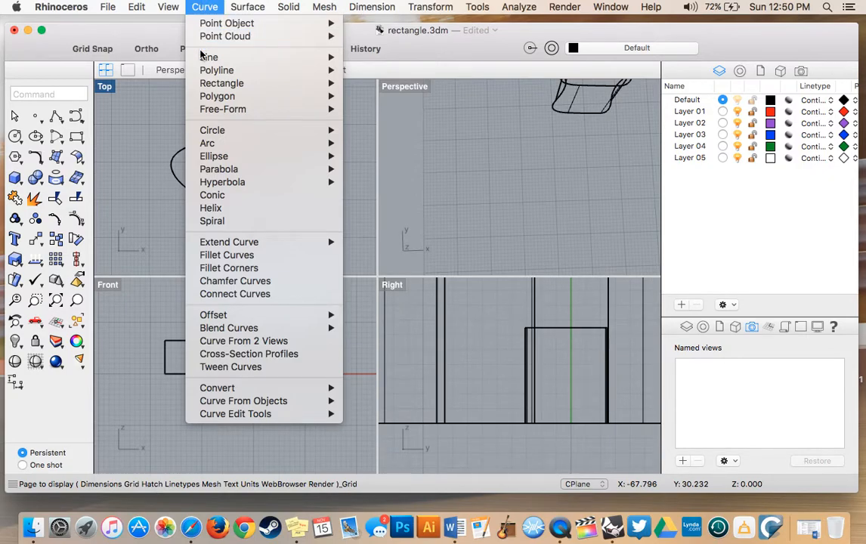
pyautogui.moveTo(251, 160)
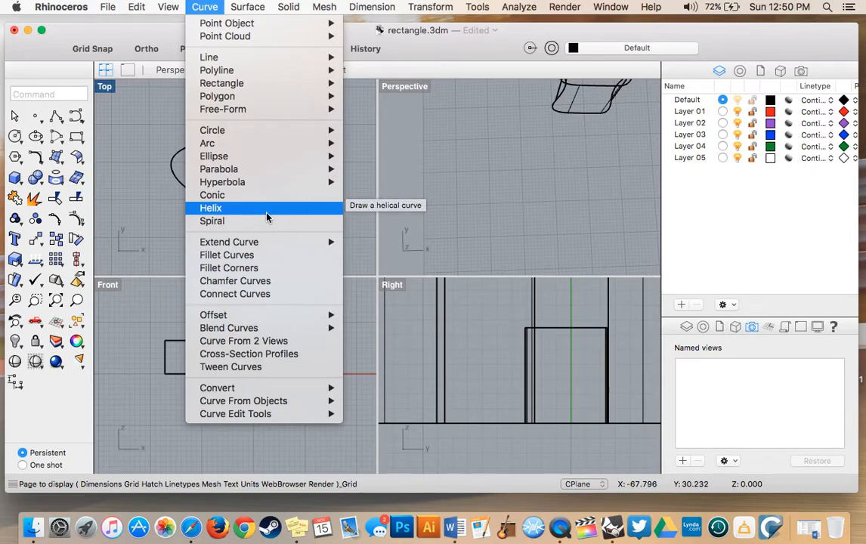
pyautogui.moveTo(275, 83)
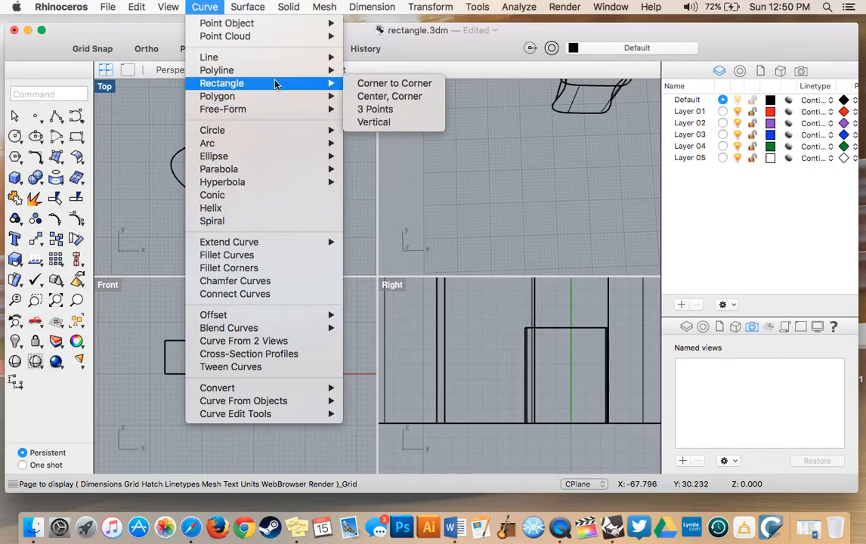
pyautogui.click(483, 141)
# - Maximize the Perspective viewport
pyautogui.doubleClick(398, 86)
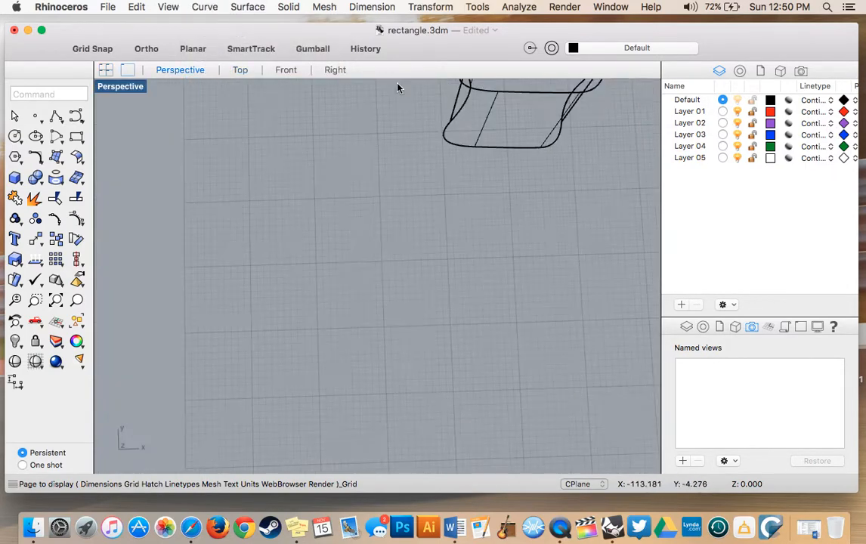
# - Draw a single line about 22 mm long on an empty area of the grid in front of the extruded curve
pyautogui.scroll(-1, 374, 195)
pyautogui.scroll(3, 374, 197)
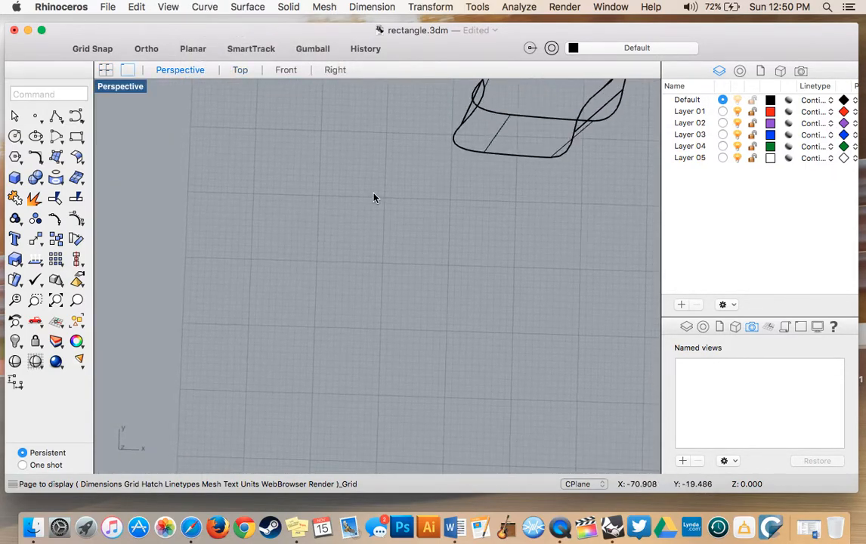
pyautogui.scroll(-2, 373, 195)
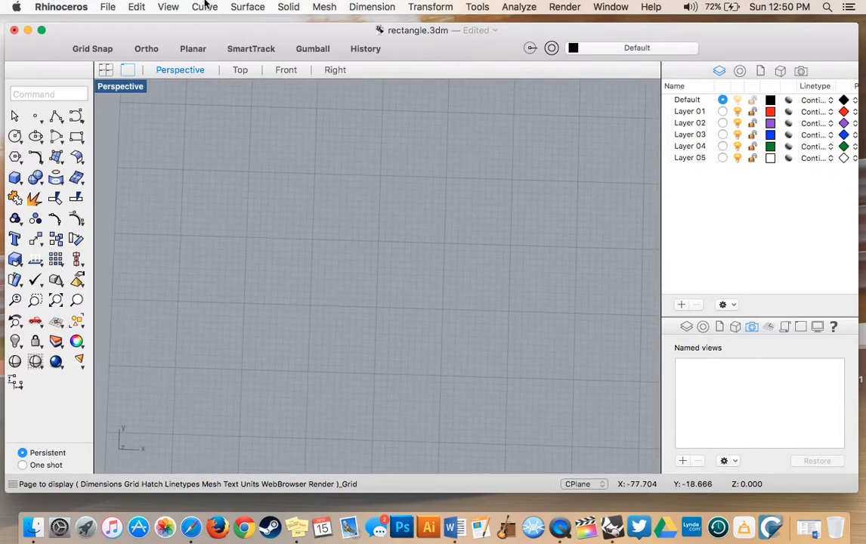
pyautogui.click(201, 6)
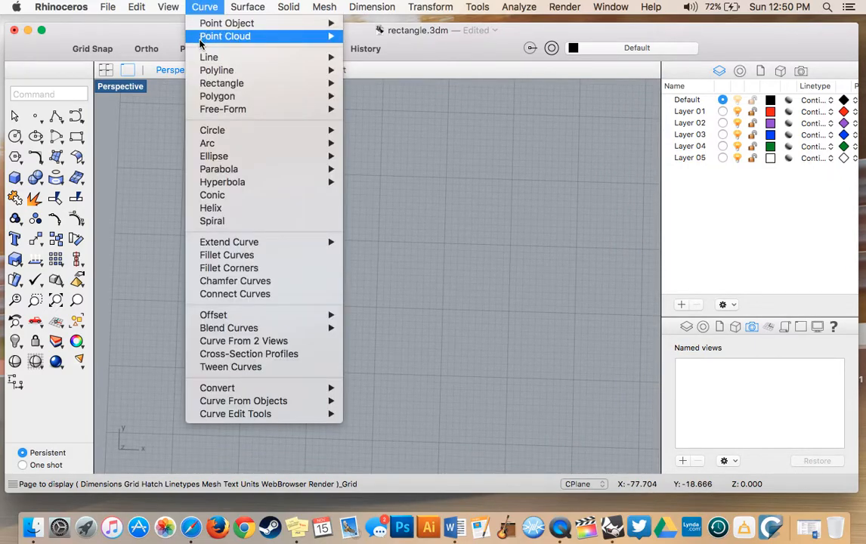
pyautogui.moveTo(201, 57)
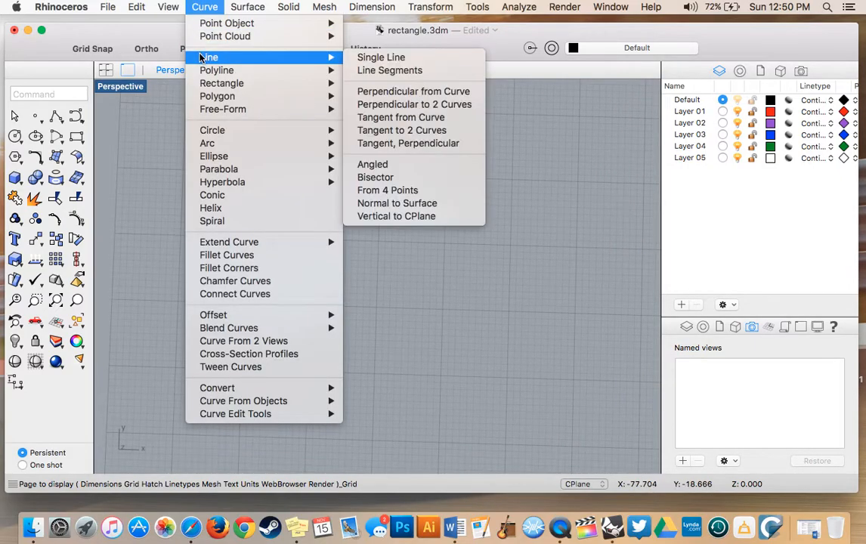
pyautogui.click(360, 58)
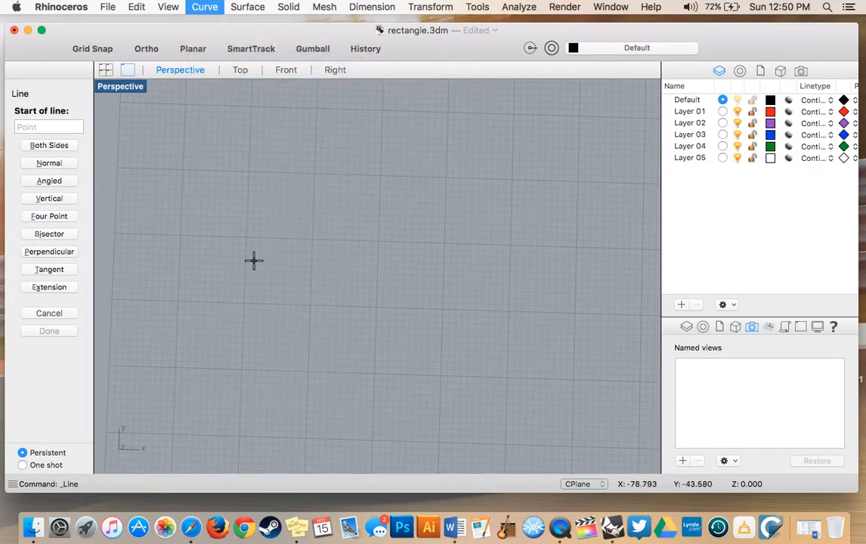
pyautogui.click(254, 260)
pyautogui.click(401, 268)
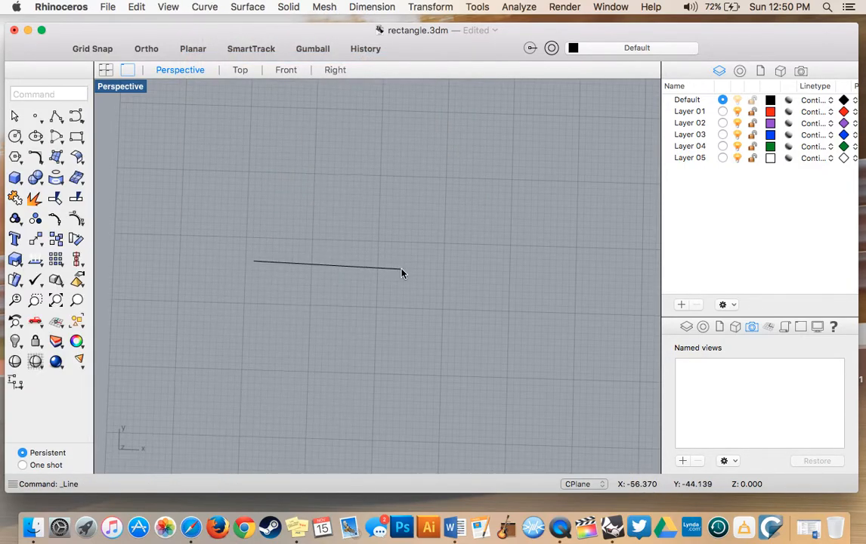
# - Draw an open zigzag polyline of six straight segments beside the single line
pyautogui.scroll(-10, 311, 272)
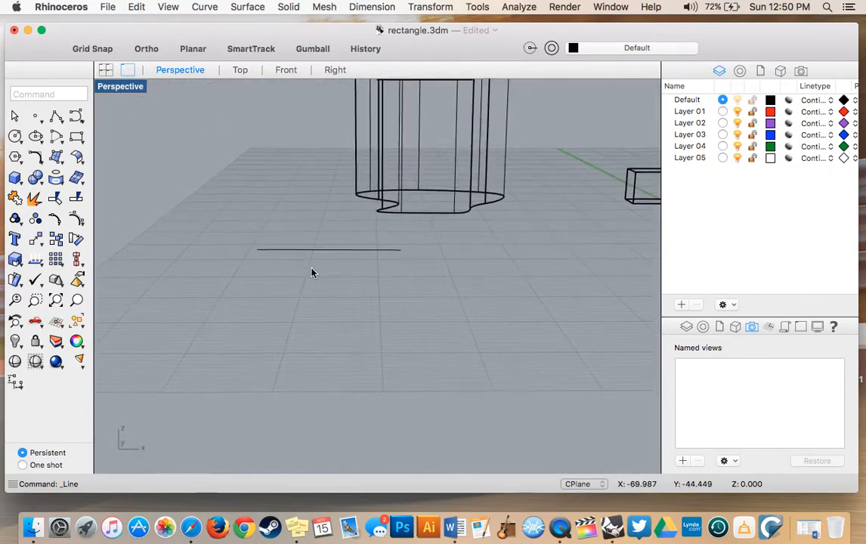
pyautogui.scroll(7, 312, 272)
pyautogui.scroll(6, 311, 273)
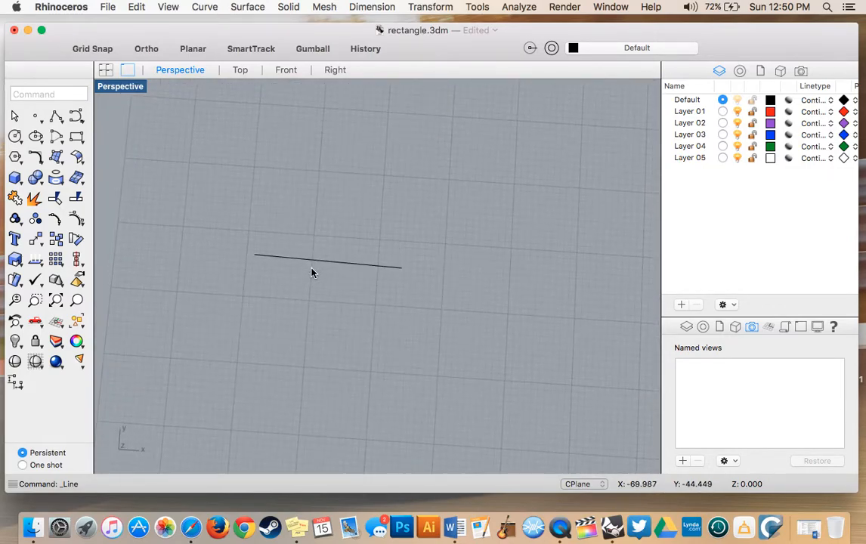
pyautogui.click(206, 6)
pyautogui.moveTo(215, 60)
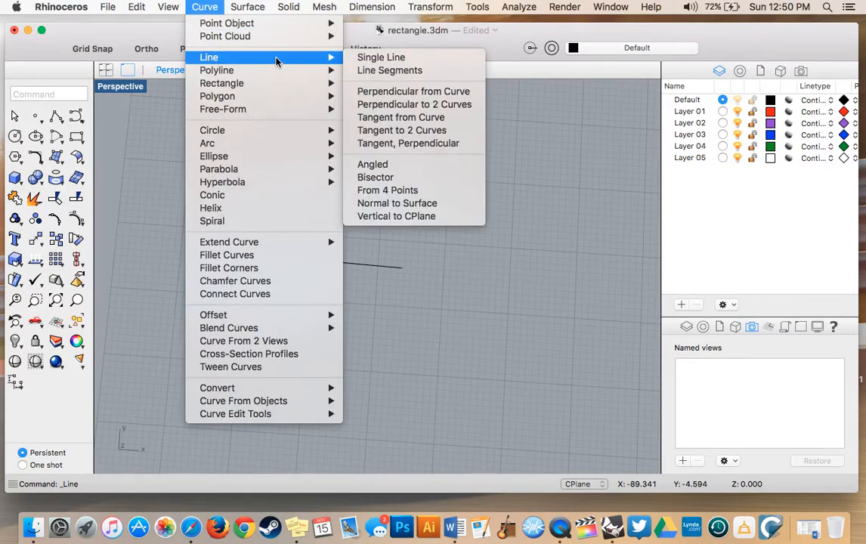
pyautogui.moveTo(278, 73)
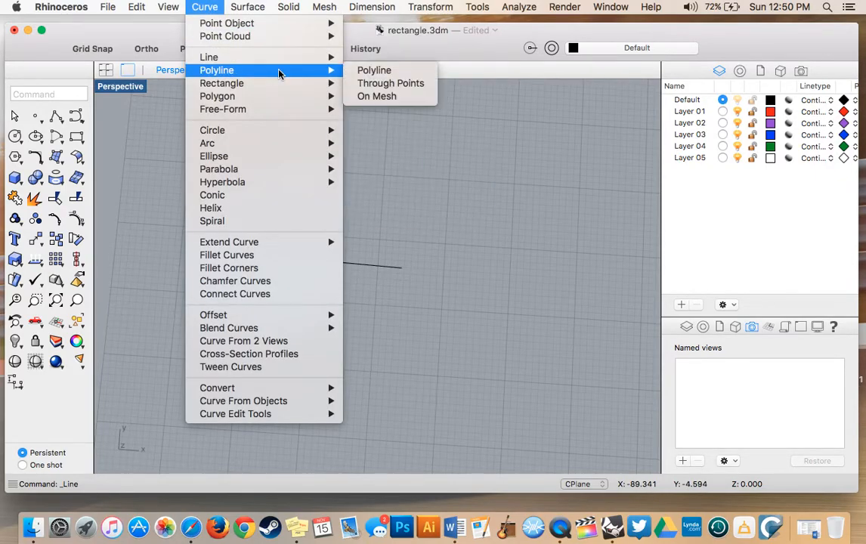
pyautogui.click(361, 70)
pyautogui.click(417, 200)
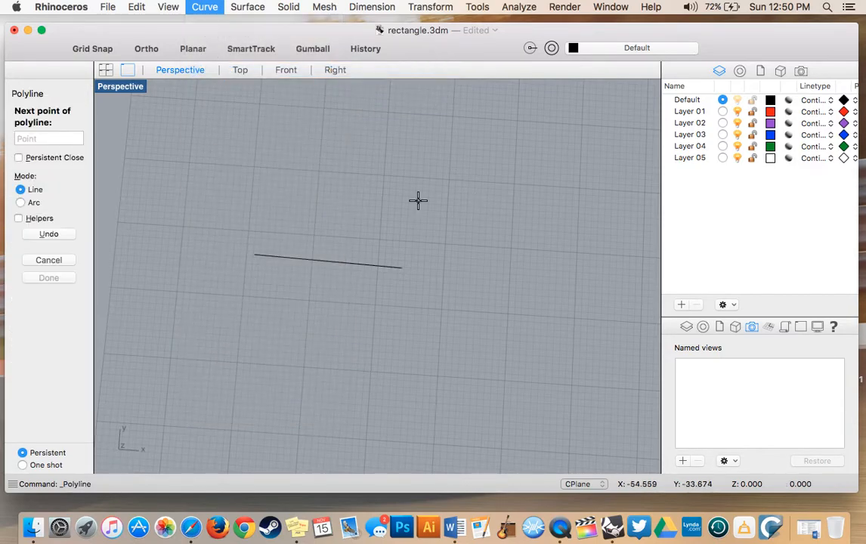
pyautogui.click(474, 236)
pyautogui.click(475, 282)
pyautogui.click(431, 311)
pyautogui.click(381, 351)
pyautogui.click(415, 388)
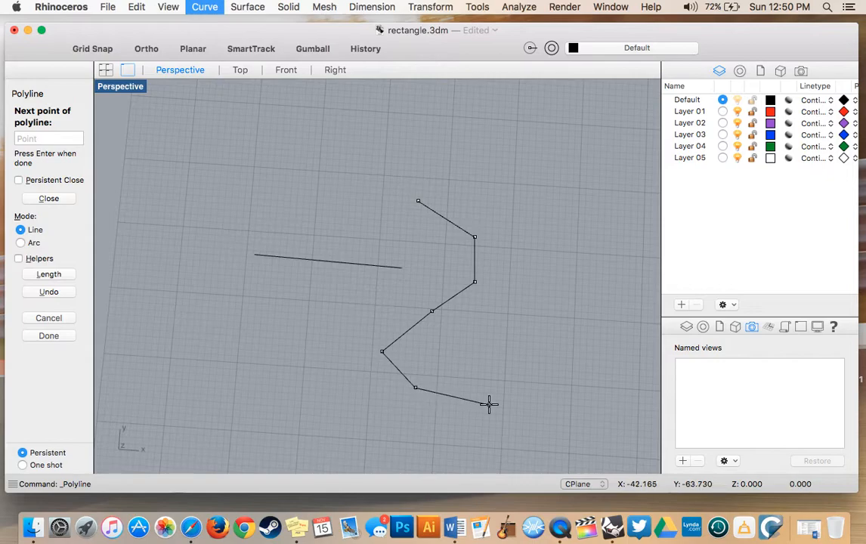
pyautogui.press('Return')
# - Examine the single line and the polyline from several angles in the Perspective viewport
pyautogui.scroll(-5, 489, 409)
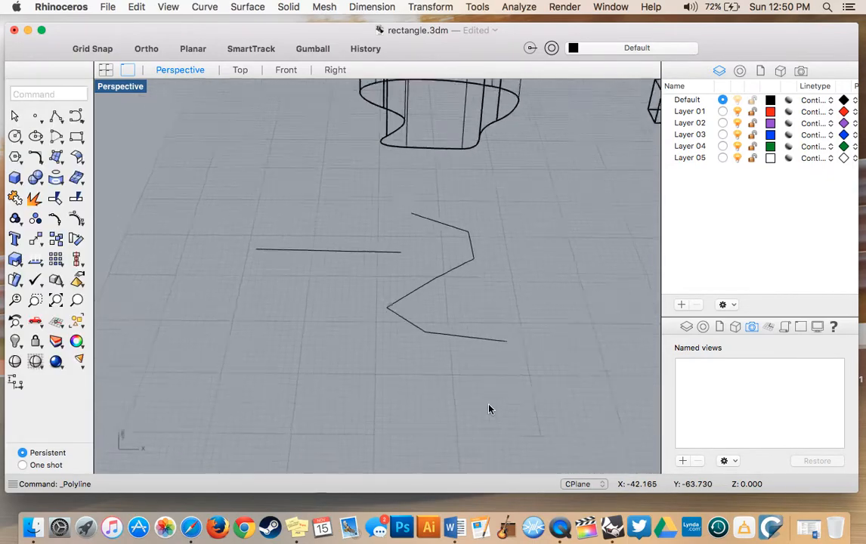
pyautogui.hscroll(-5, 489, 408)
pyautogui.hscroll(-5, 489, 409)
pyautogui.scroll(5, 489, 409)
pyautogui.hscroll(5, 488, 409)
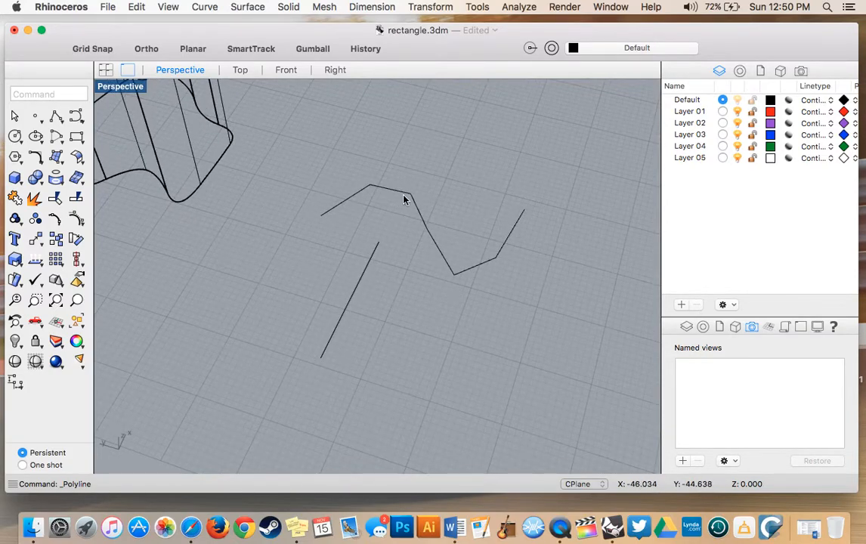
pyautogui.hscroll(5, 438, 201)
pyautogui.hscroll(5, 438, 201)
pyautogui.scroll(5, 438, 201)
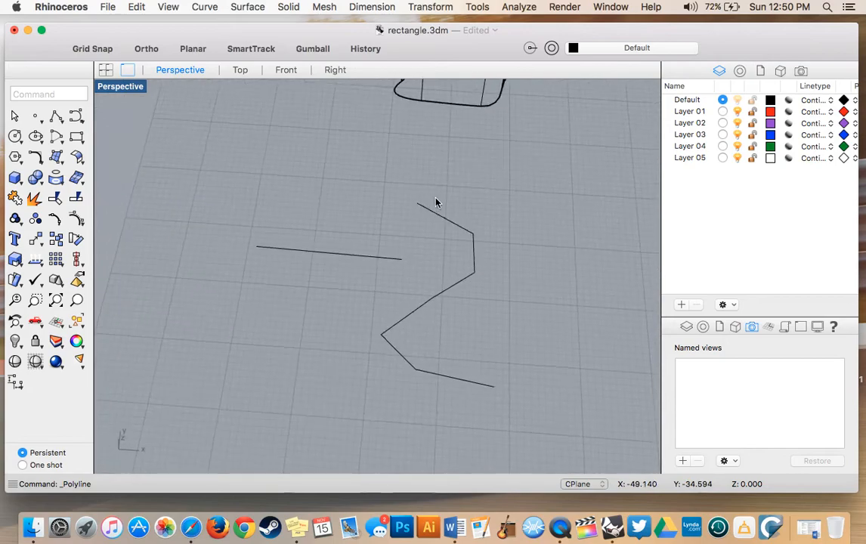
# - Draw a corner-to-corner rectangle on the grid below the single line
pyautogui.click(204, 7)
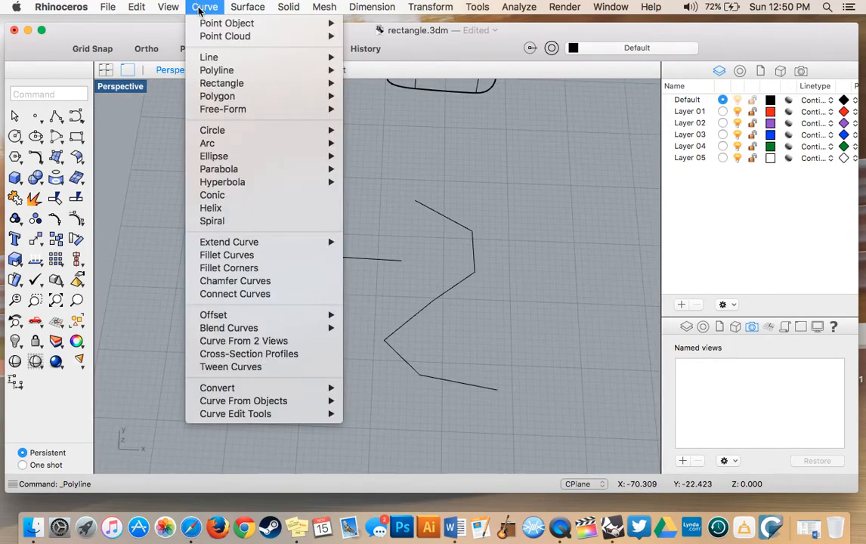
pyautogui.moveTo(230, 86)
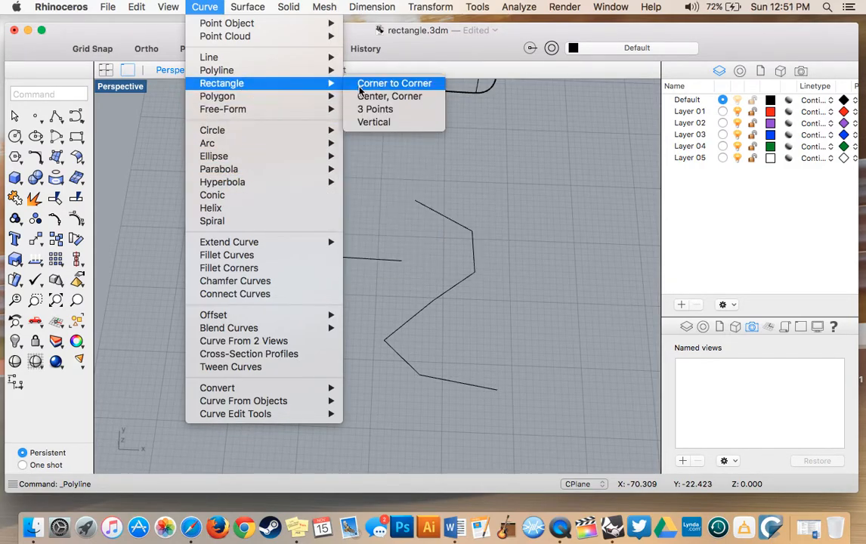
pyautogui.click(361, 91)
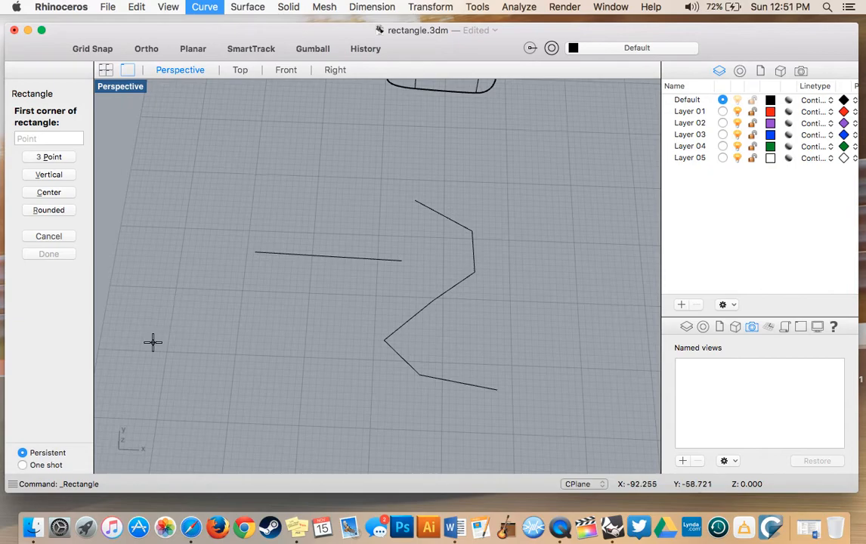
pyautogui.click(153, 371)
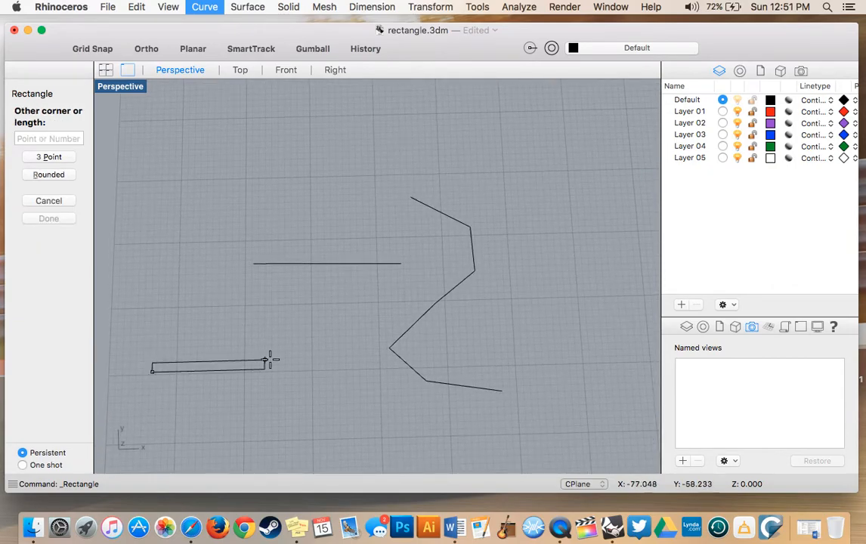
pyautogui.click(287, 311)
# - Draw a 2 Points circle inside the rectangle, with its diameter running from one long edge to the opposite one
pyautogui.hscroll(3, 318, 337)
pyautogui.hscroll(5, 318, 337)
pyautogui.hscroll(-8, 319, 337)
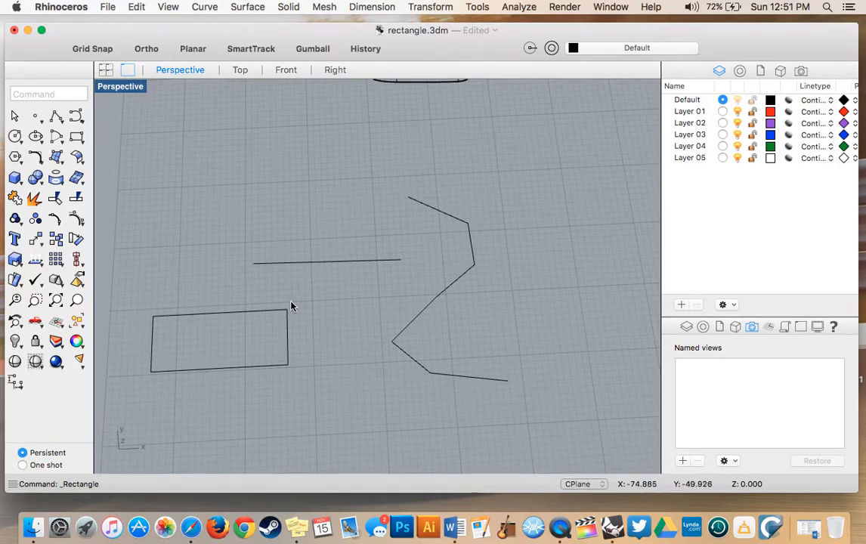
pyautogui.scroll(4, 290, 323)
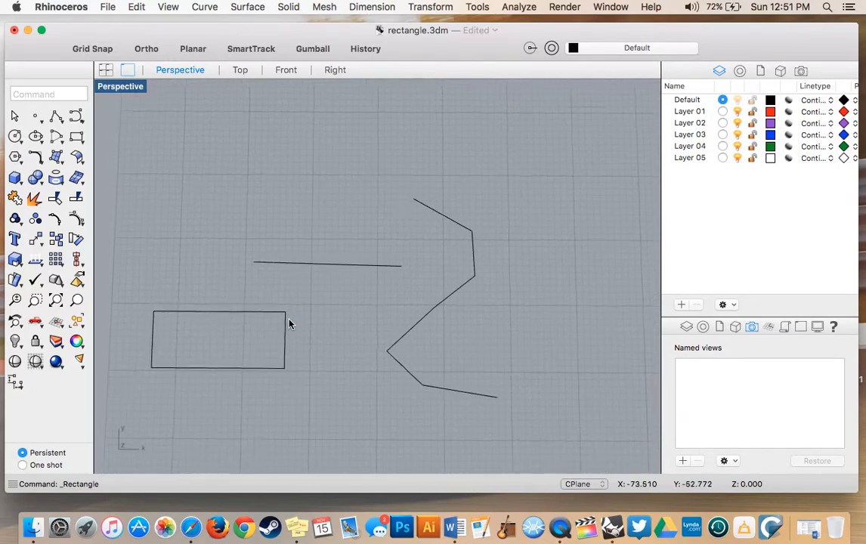
pyautogui.click(205, 7)
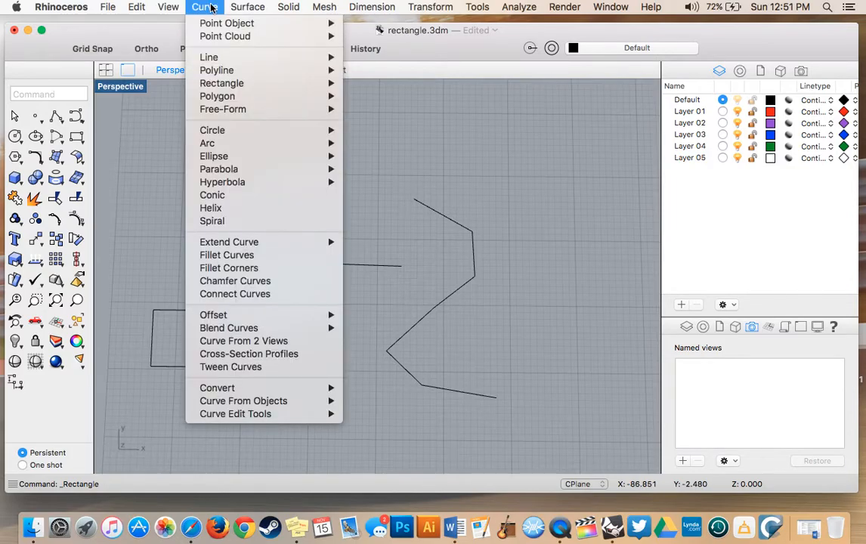
pyautogui.moveTo(237, 145)
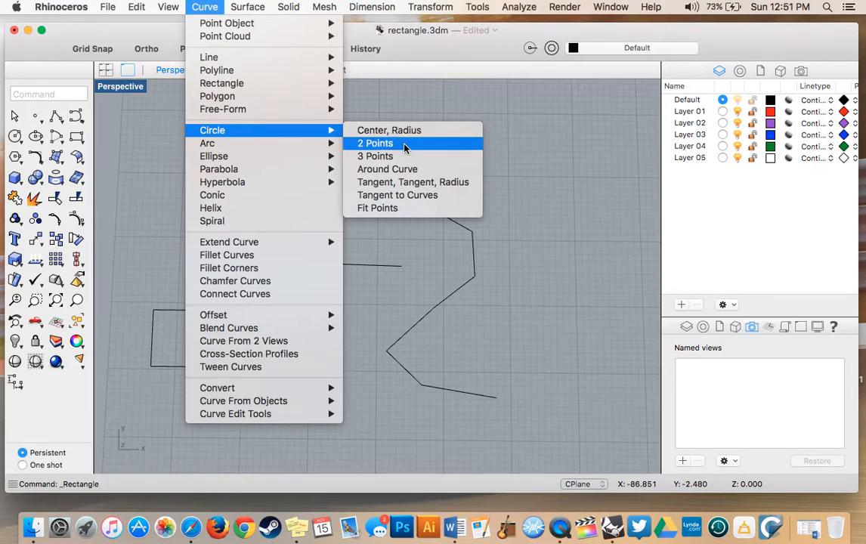
pyautogui.click(404, 143)
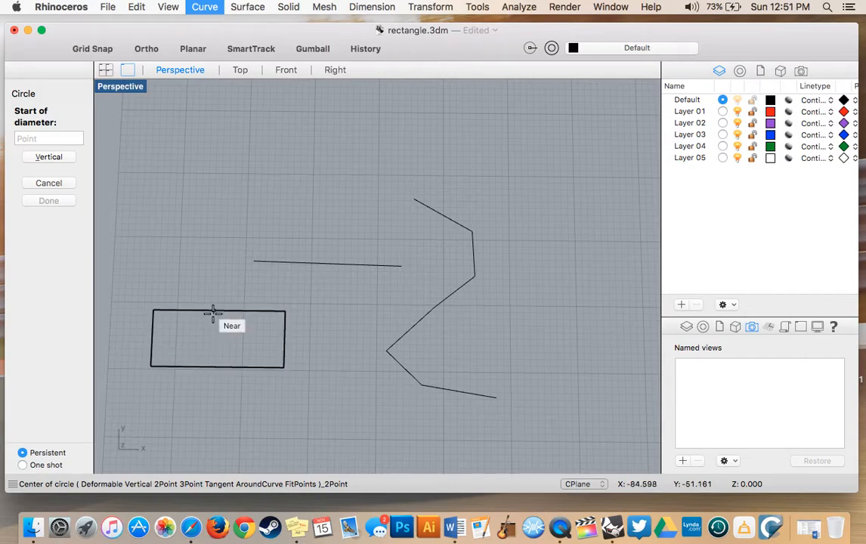
pyautogui.click(214, 311)
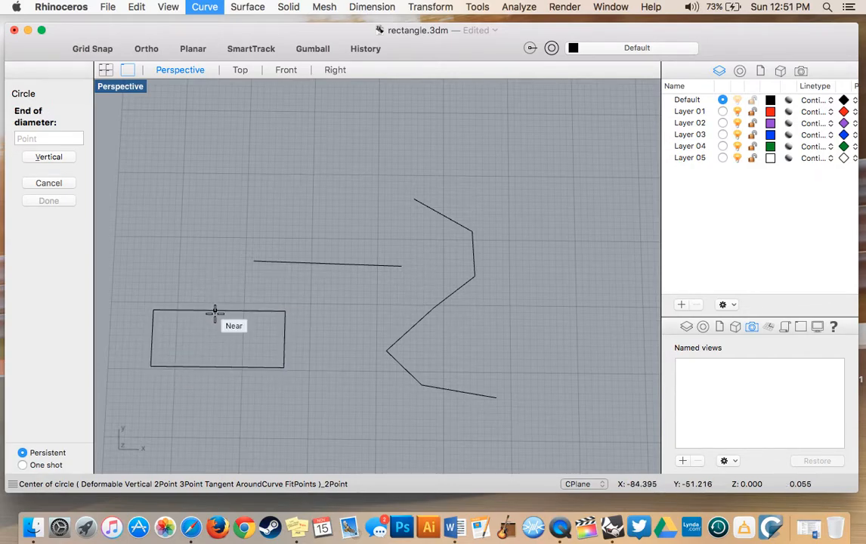
pyautogui.click(214, 371)
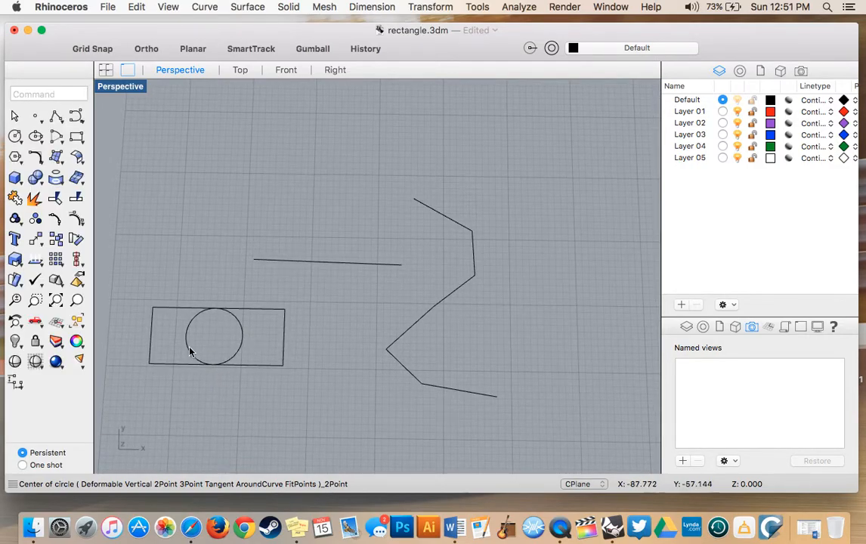
# - Draw a Center, Start, Angle arc on the grid above the single line
pyautogui.click(210, 8)
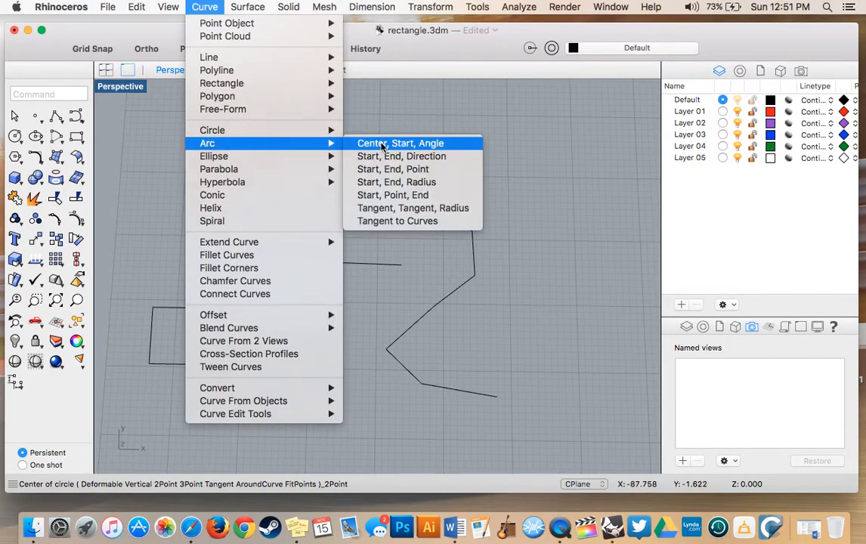
pyautogui.click(382, 143)
pyautogui.click(160, 218)
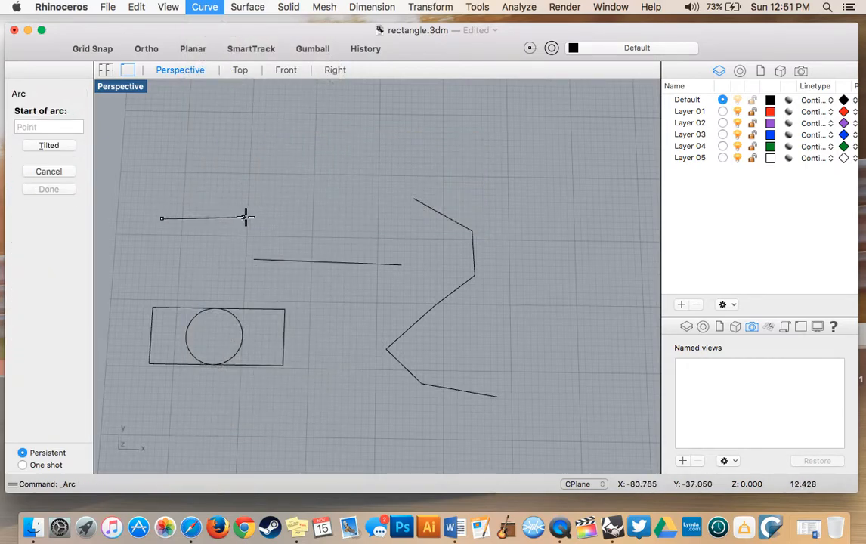
pyautogui.click(282, 221)
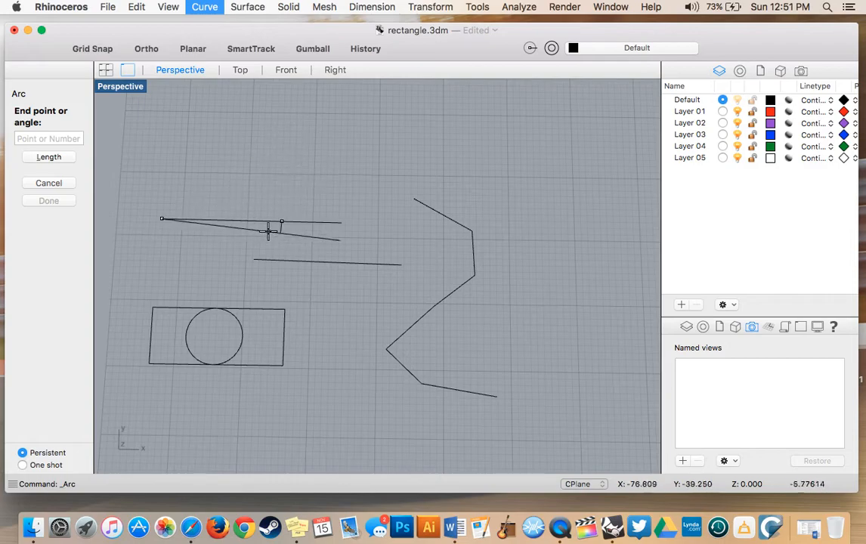
pyautogui.click(209, 175)
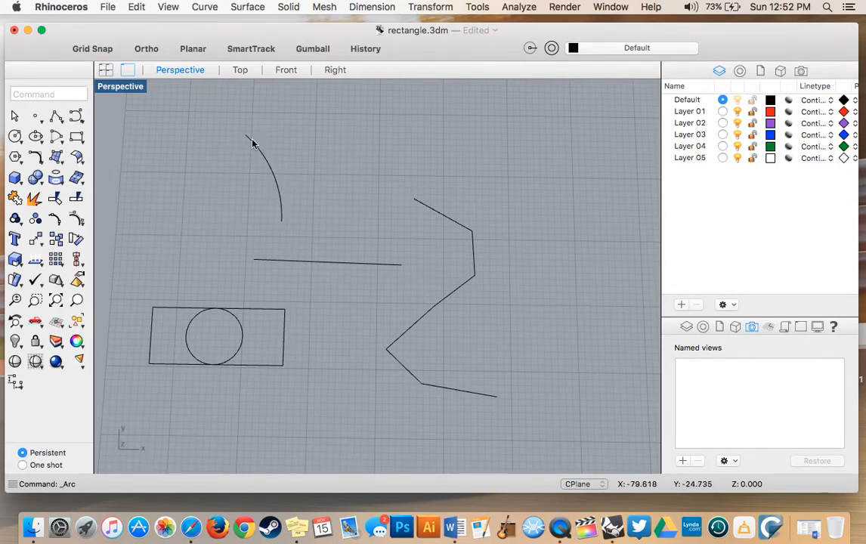
pyautogui.click(210, 6)
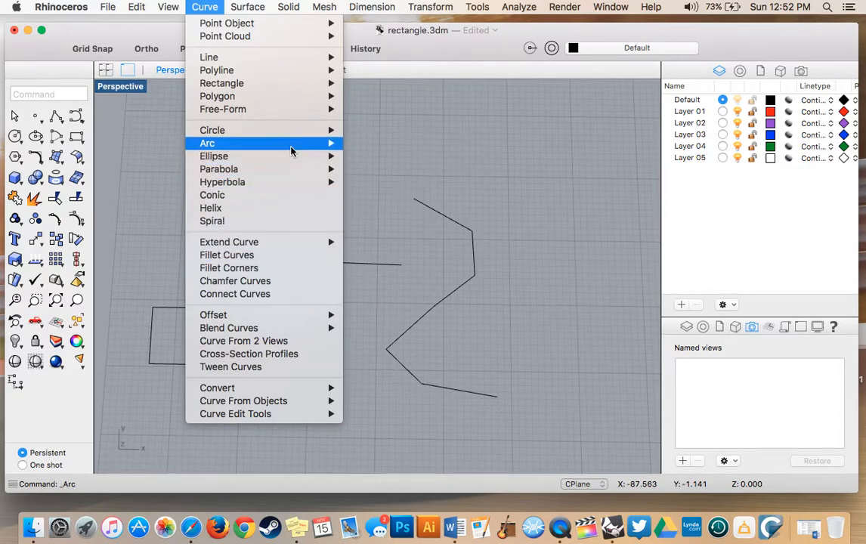
pyautogui.moveTo(287, 133)
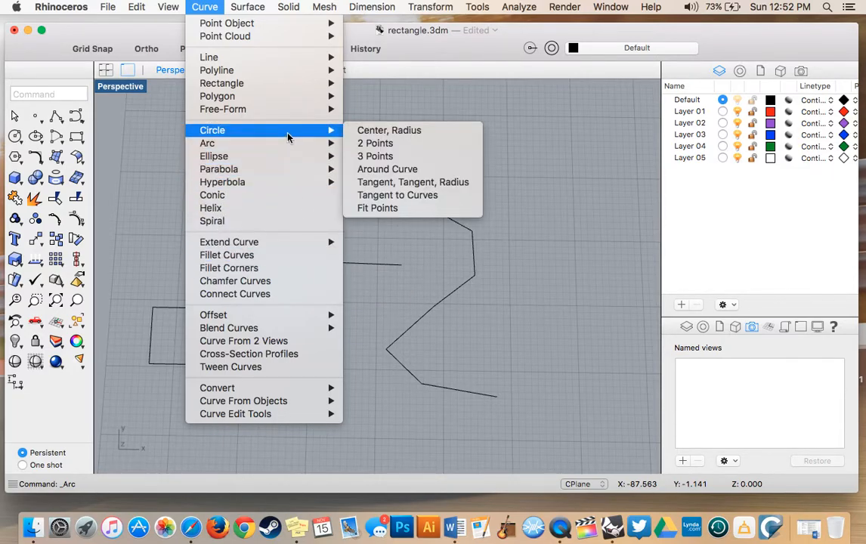
pyautogui.click(375, 225)
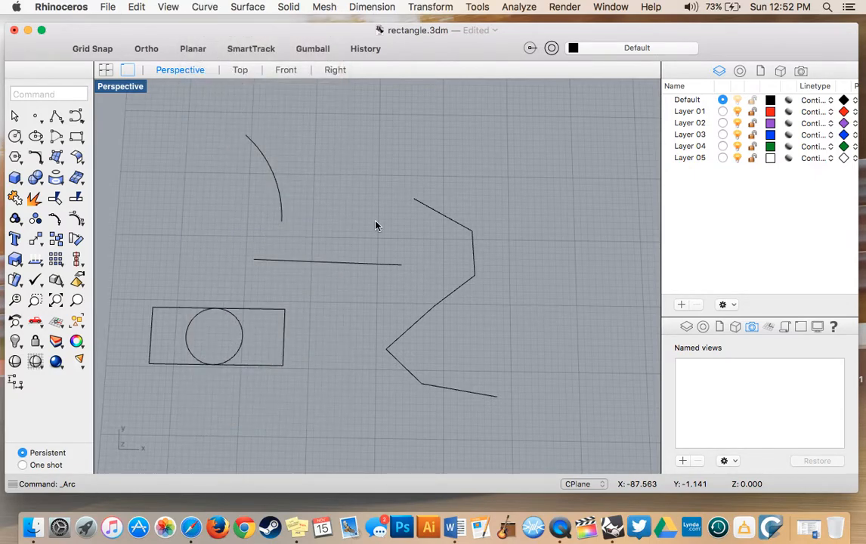
# - Draw a two-segment L-shaped polyline on the empty grid beyond the existing zigzag polyline
pyautogui.click(203, 9)
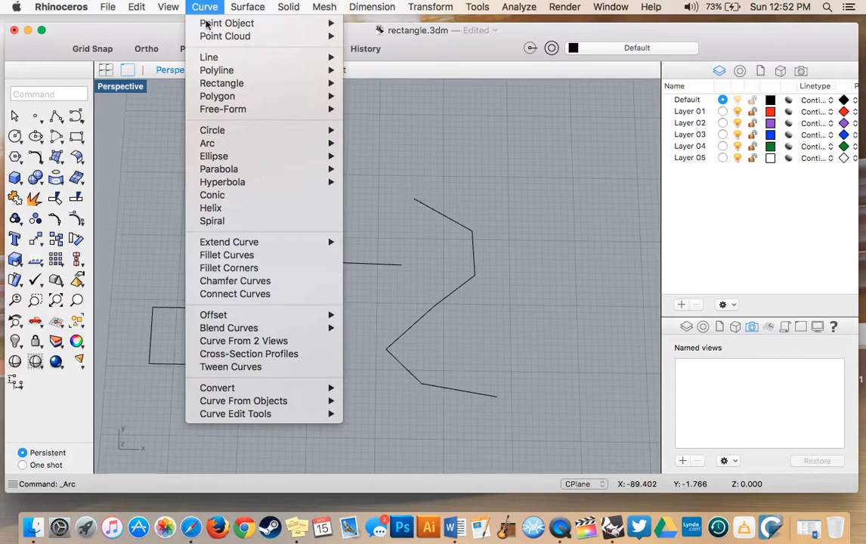
pyautogui.moveTo(310, 71)
pyautogui.click(364, 71)
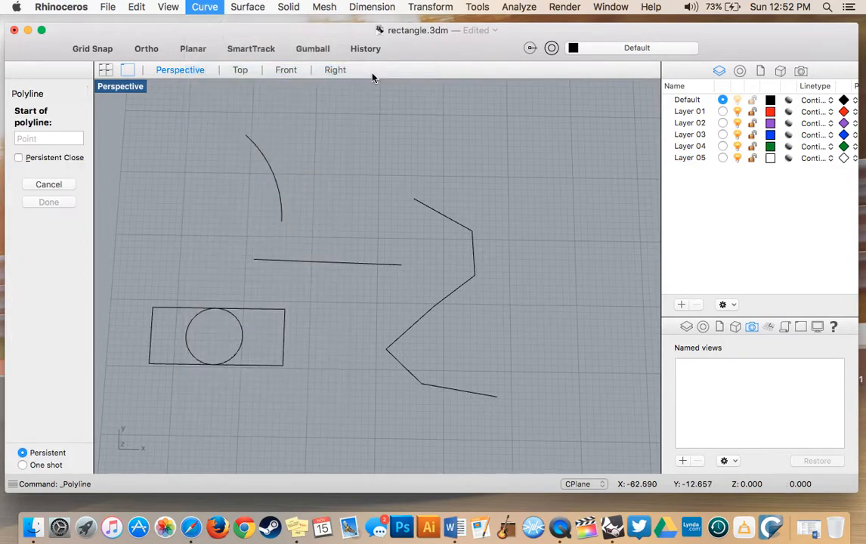
pyautogui.hscroll(5, 421, 177)
pyautogui.hscroll(-4, 422, 177)
pyautogui.keyDown('shift'); pyautogui.hscroll(5, 421, 177); pyautogui.keyUp('shift')
pyautogui.scroll(5, 422, 177)
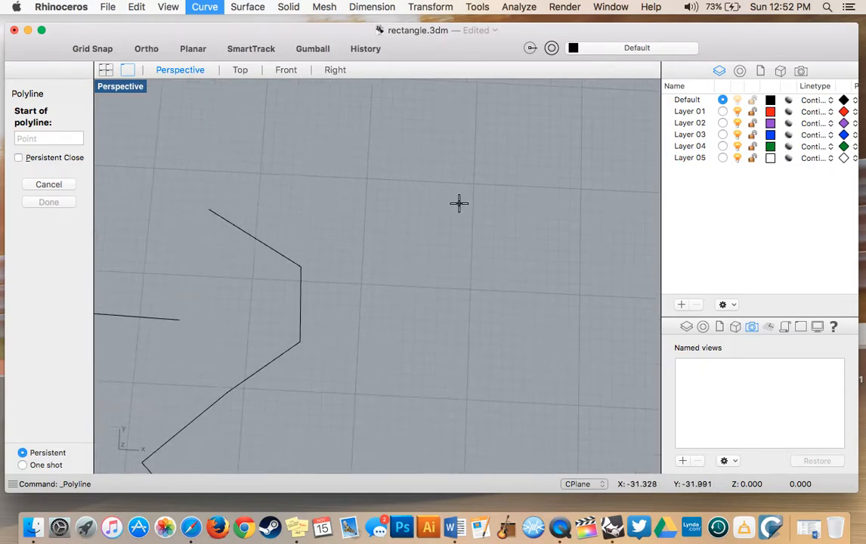
pyautogui.click(454, 181)
pyautogui.click(448, 318)
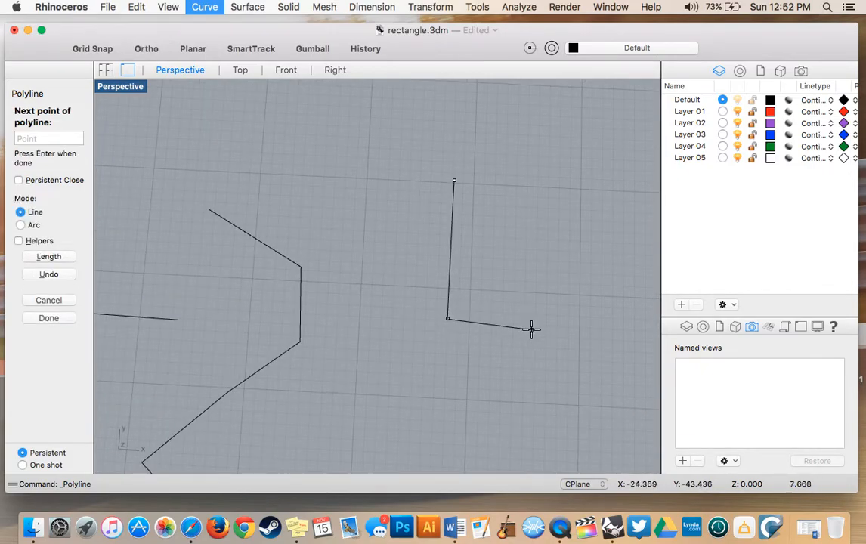
pyautogui.click(580, 325)
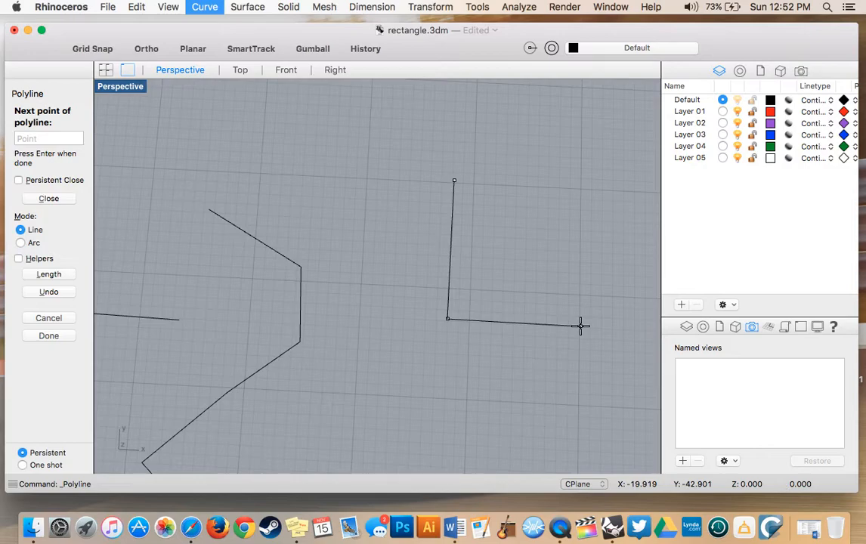
pyautogui.press('Return')
# - Try a fillet with radius 2 at the corner of the L-shaped polyline and undo it
pyautogui.click(203, 9)
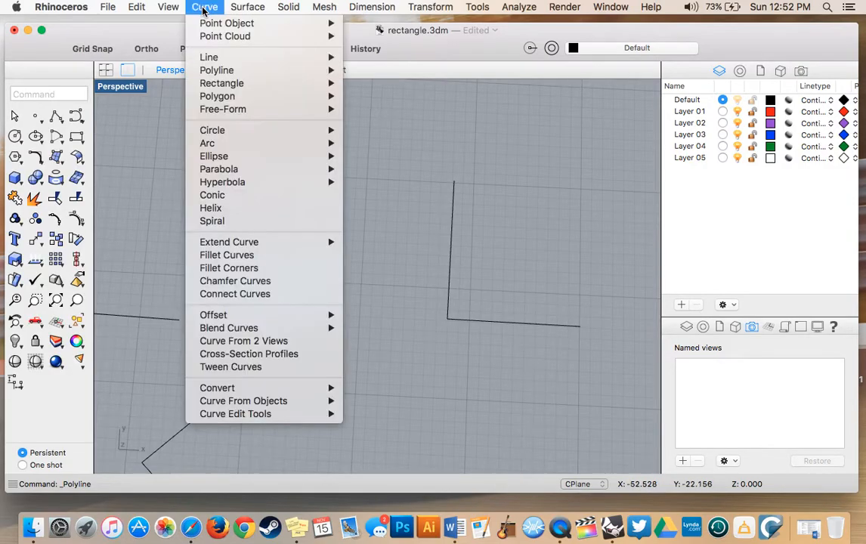
pyautogui.click(263, 260)
pyautogui.click(453, 246)
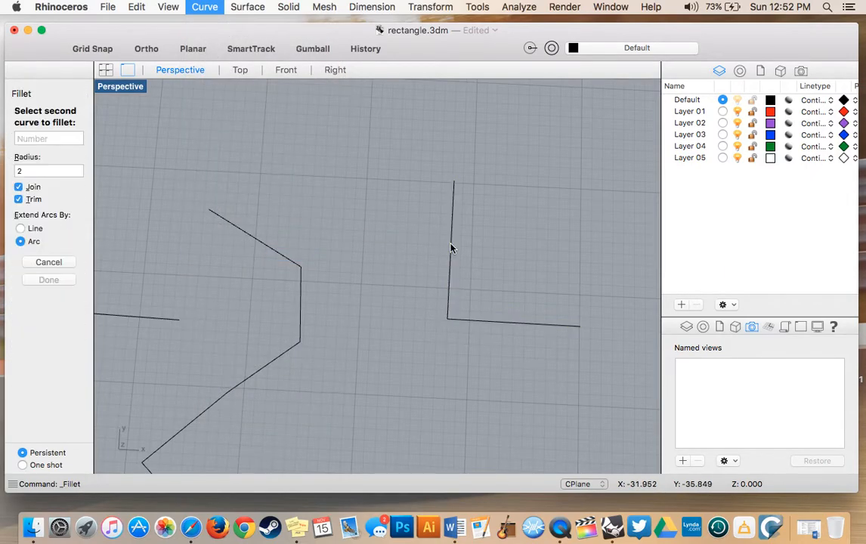
pyautogui.click(450, 249)
pyautogui.press('super+z')
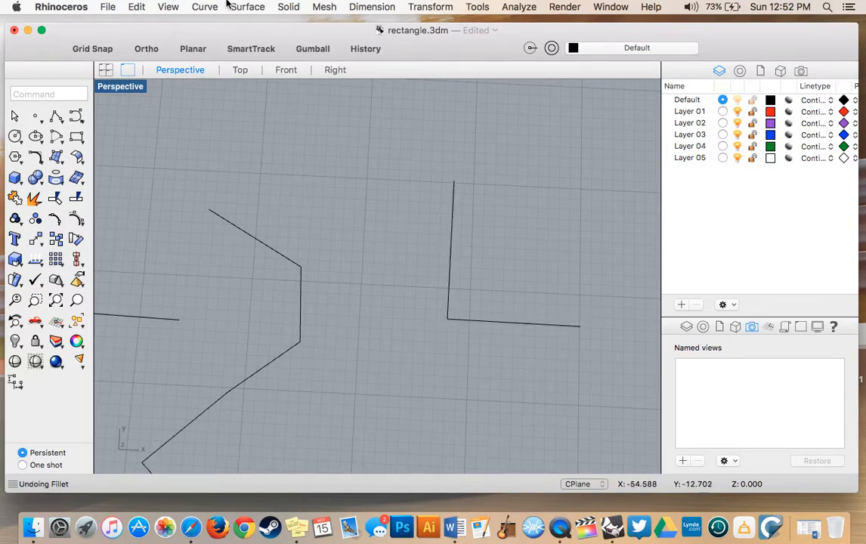
# - Fillet the corner between the two segments of the L-shaped polyline with radius 5, keeping Join and Trim on
pyautogui.click(218, 7)
pyautogui.moveTo(242, 250)
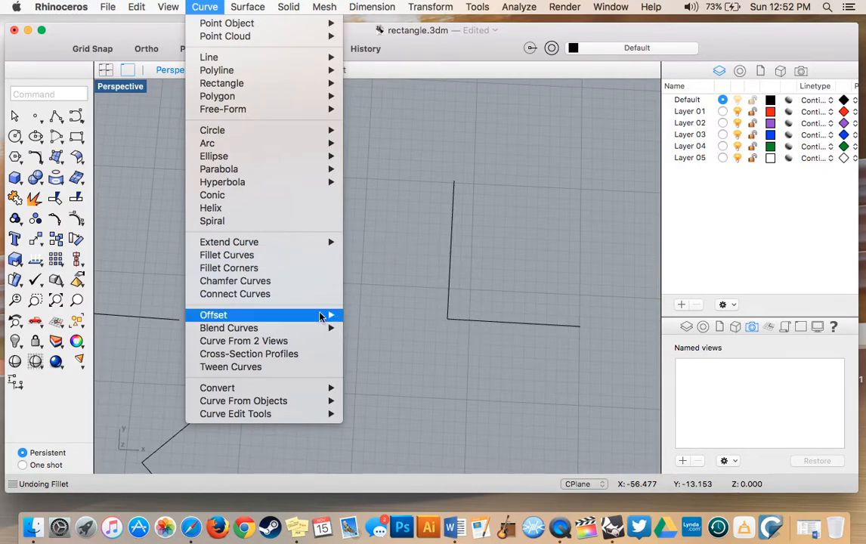
pyautogui.click(296, 259)
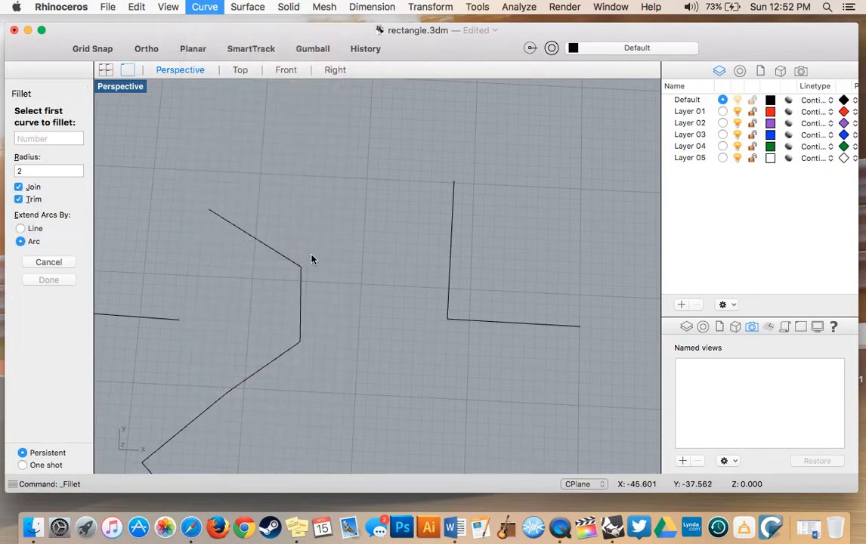
pyautogui.click(451, 287)
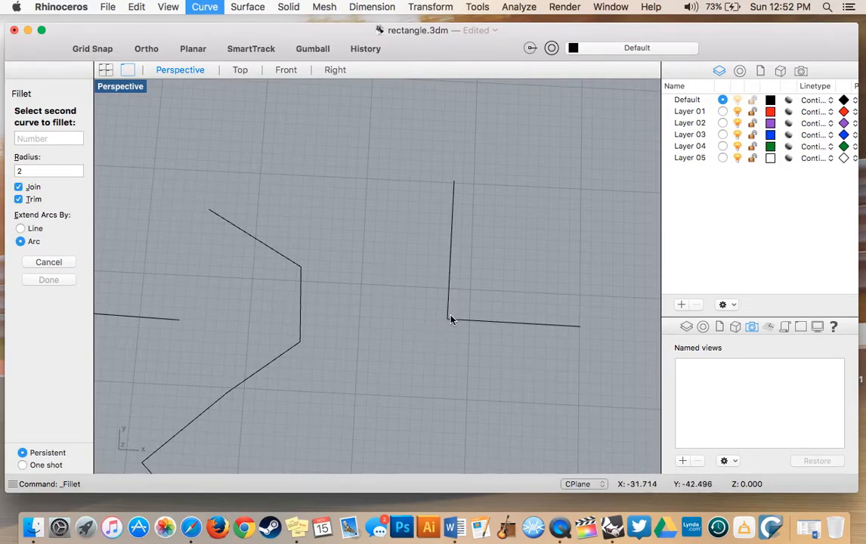
pyautogui.click(38, 170)
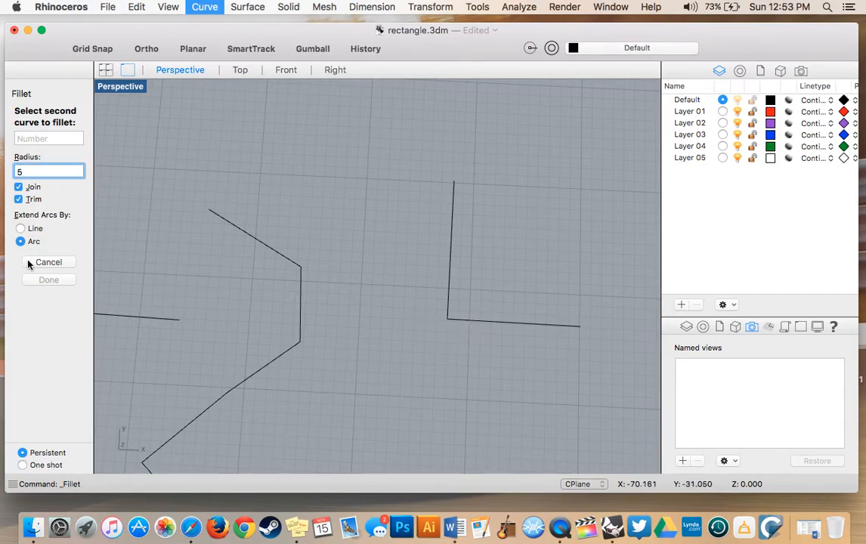
pyautogui.click(452, 231)
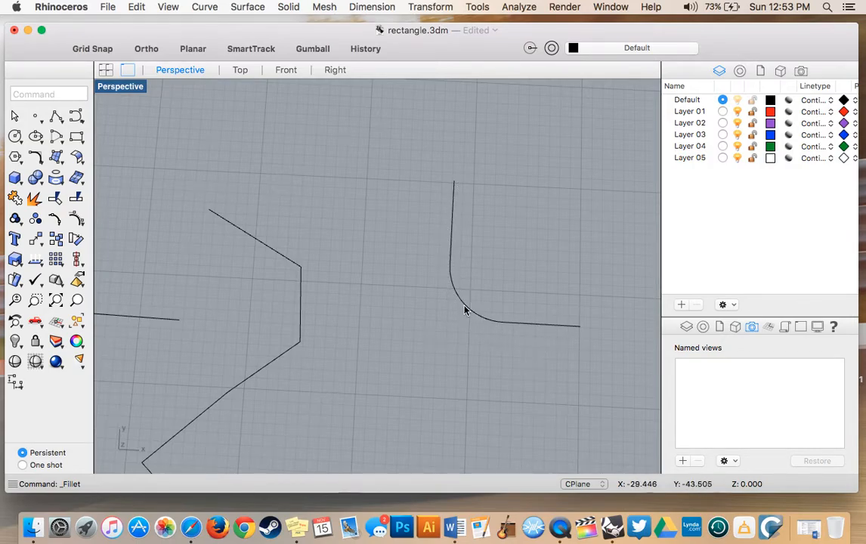
pyautogui.hscroll(-2, 443, 288)
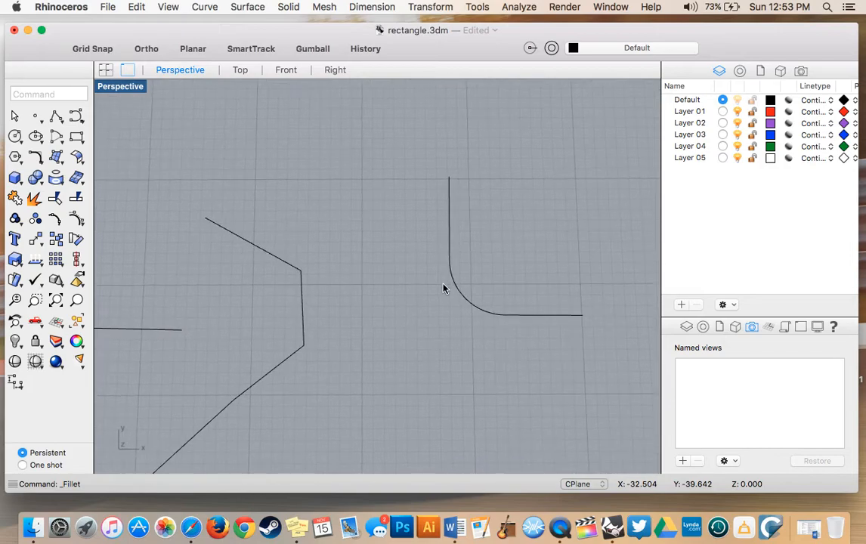
pyautogui.click(199, 7)
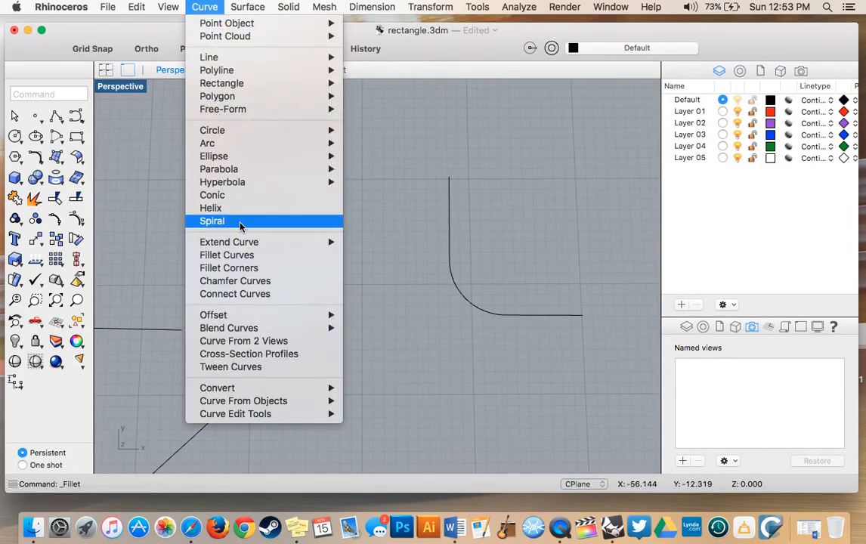
pyautogui.moveTo(269, 331)
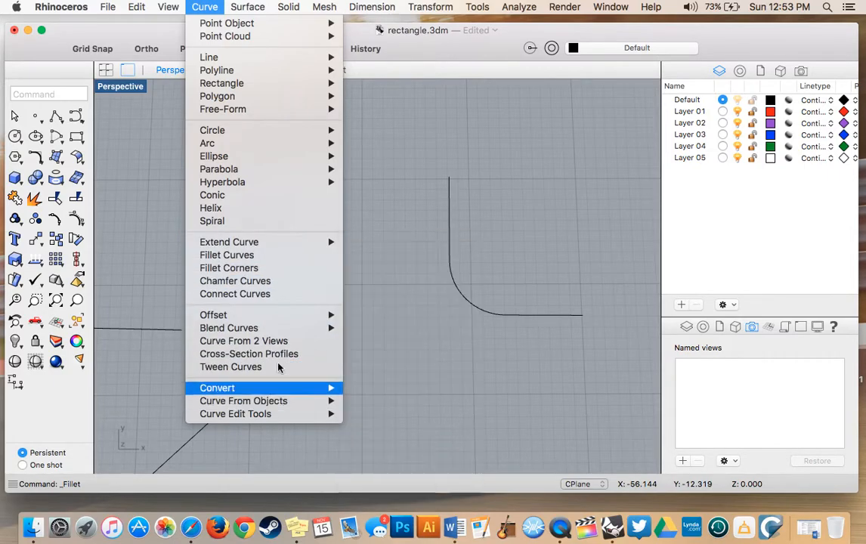
pyautogui.moveTo(277, 159)
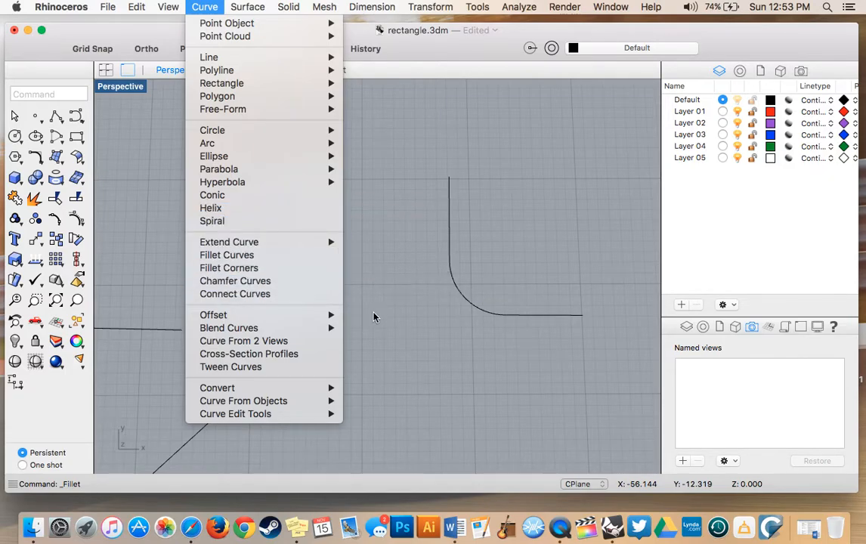
pyautogui.click(392, 330)
# - Delete the arc, single line, rectangle, circle, zigzag polyline and filleted polyline together
pyautogui.scroll(-5, 392, 329)
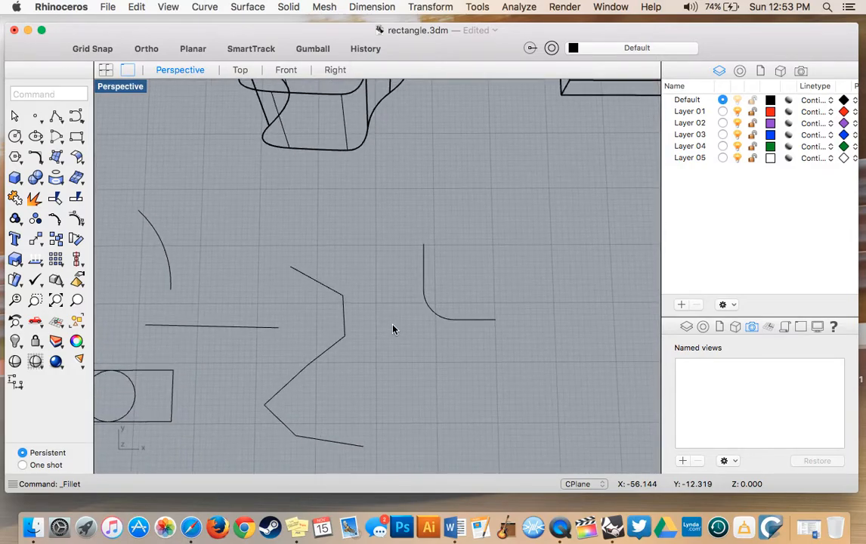
pyautogui.hscroll(-5, 392, 330)
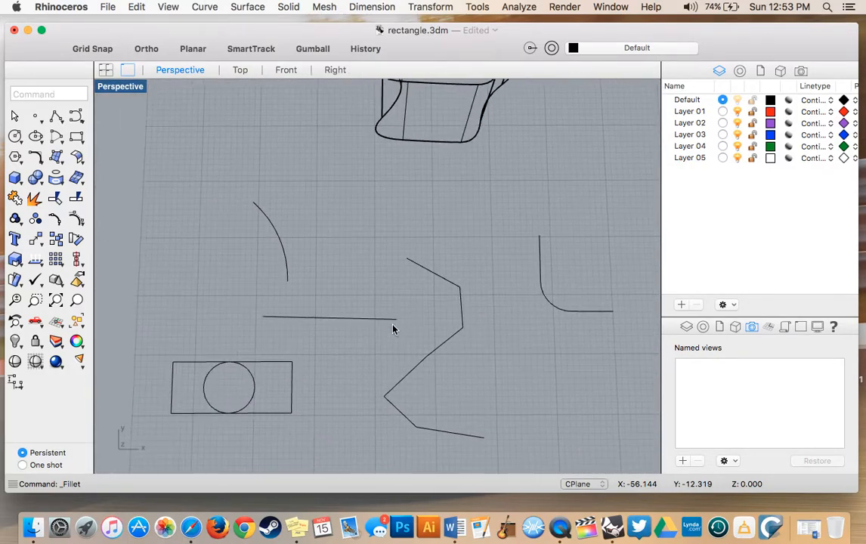
pyautogui.scroll(2, 181, 176)
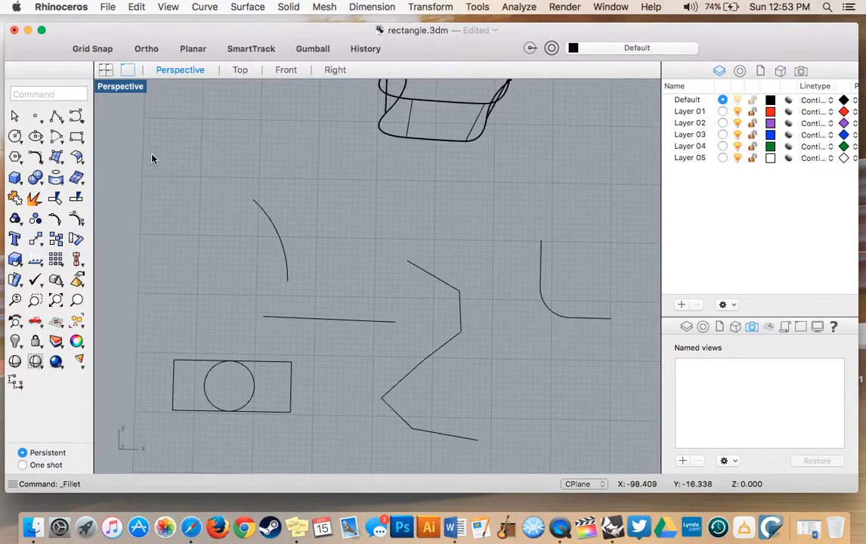
pyautogui.moveTo(152, 157); pyautogui.dragTo(628, 471)
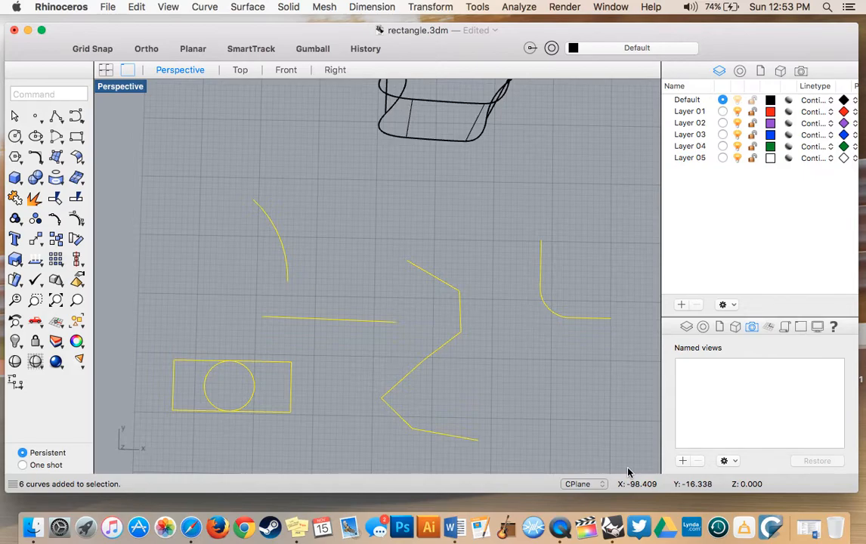
pyautogui.press('Delete')
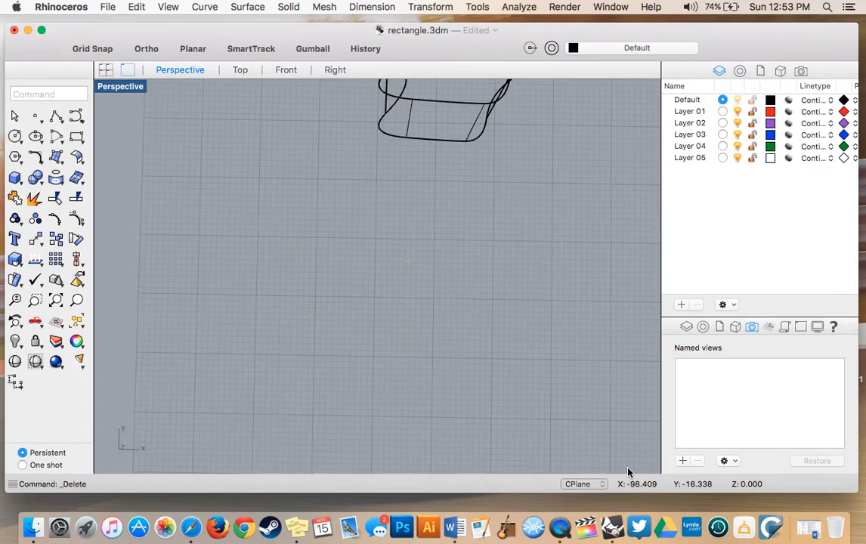
# - Draw a closed, rounded free-form curve of degree 2 through eight control points on the empty grid near the extruded shape
pyautogui.scroll(-3, 367, 307)
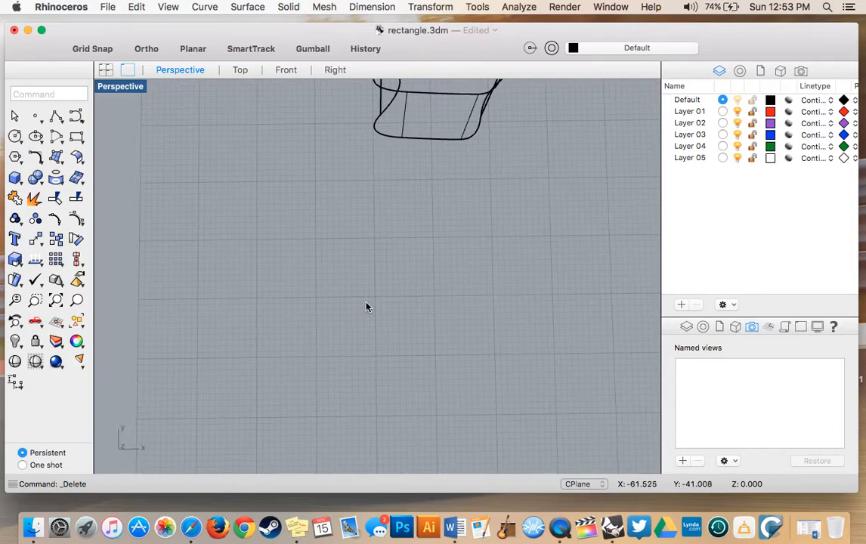
pyautogui.click(245, 8)
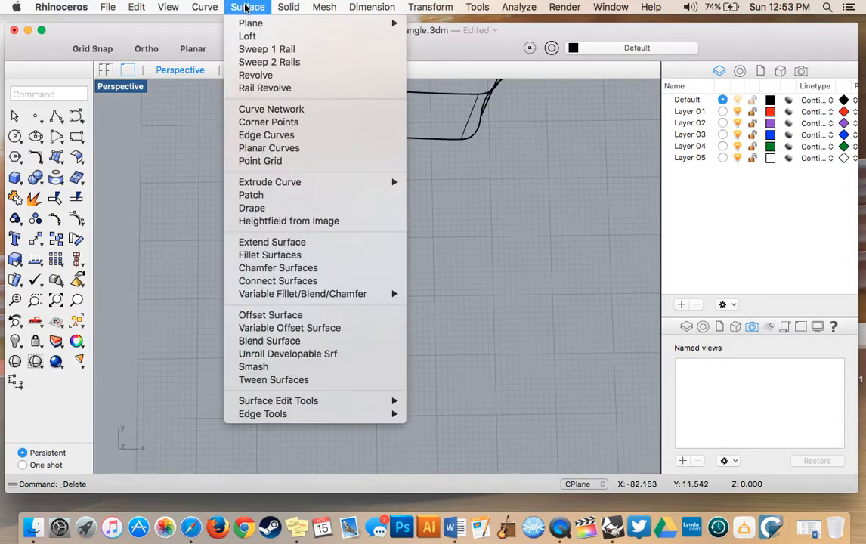
pyautogui.click(186, 218)
pyautogui.click(76, 115)
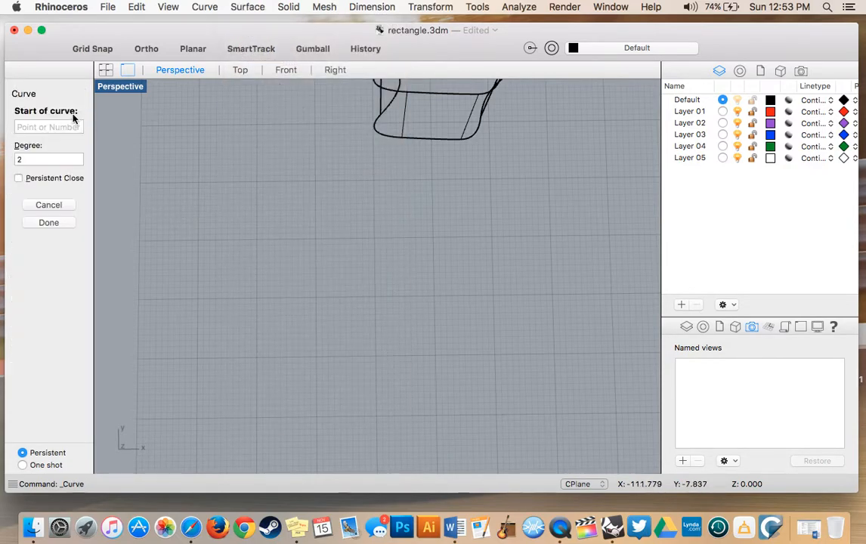
pyautogui.click(220, 209)
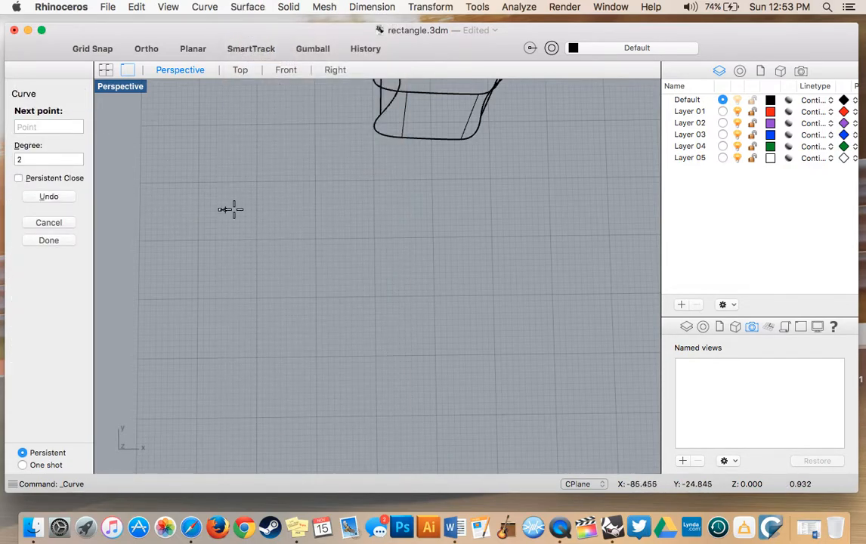
pyautogui.click(278, 206)
pyautogui.click(347, 210)
pyautogui.click(364, 276)
pyautogui.click(318, 321)
pyautogui.click(246, 330)
pyautogui.click(199, 286)
pyautogui.click(169, 244)
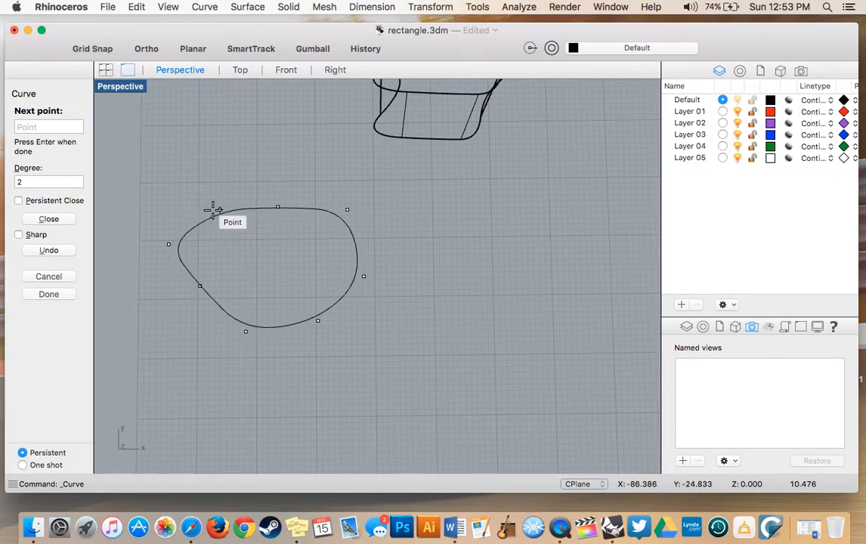
pyautogui.click(214, 210)
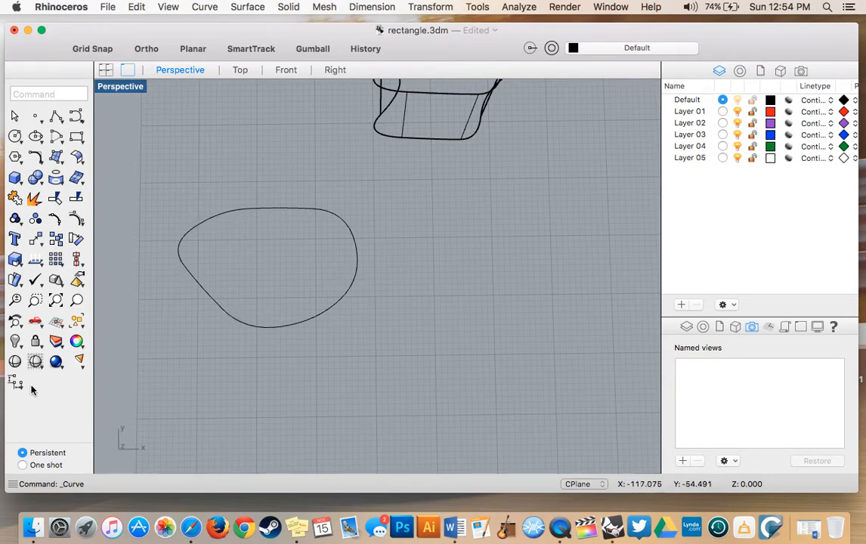
# - Shade the Perspective viewport temporarily and examine the closed curve beside the solid shapes from several angles
pyautogui.click(14, 362)
pyautogui.scroll(-10, 501, 165)
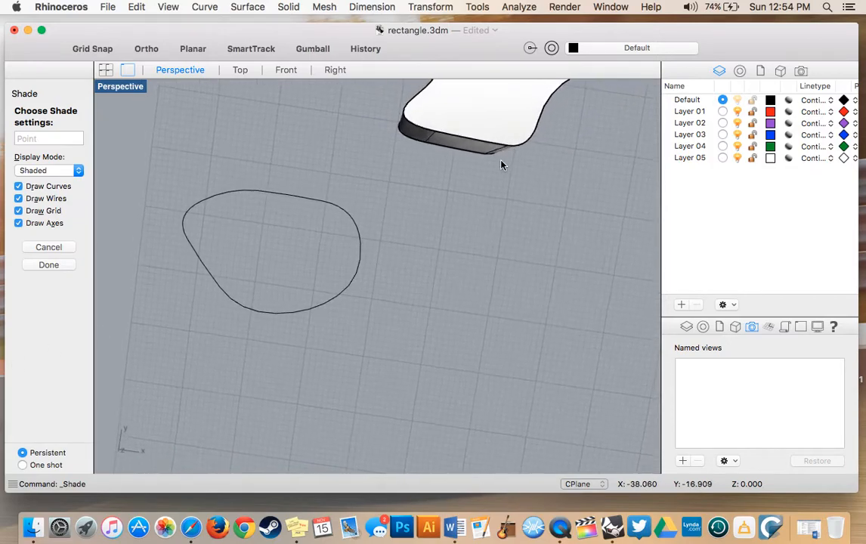
pyautogui.scroll(-2, 501, 164)
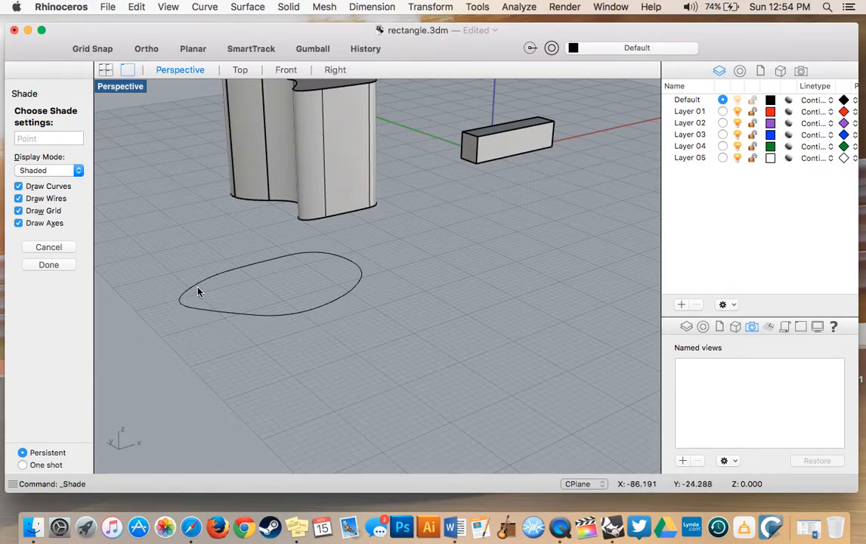
pyautogui.hscroll(10, 322, 327)
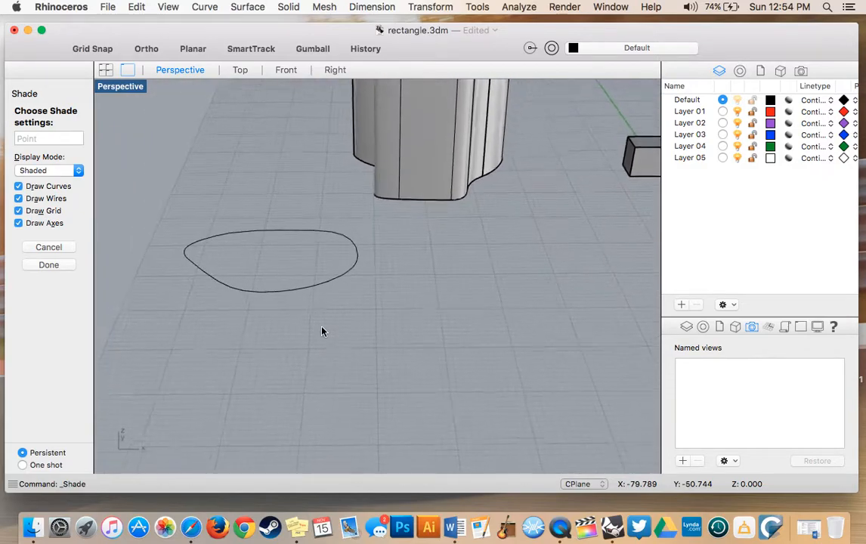
pyautogui.hscroll(2, 322, 327)
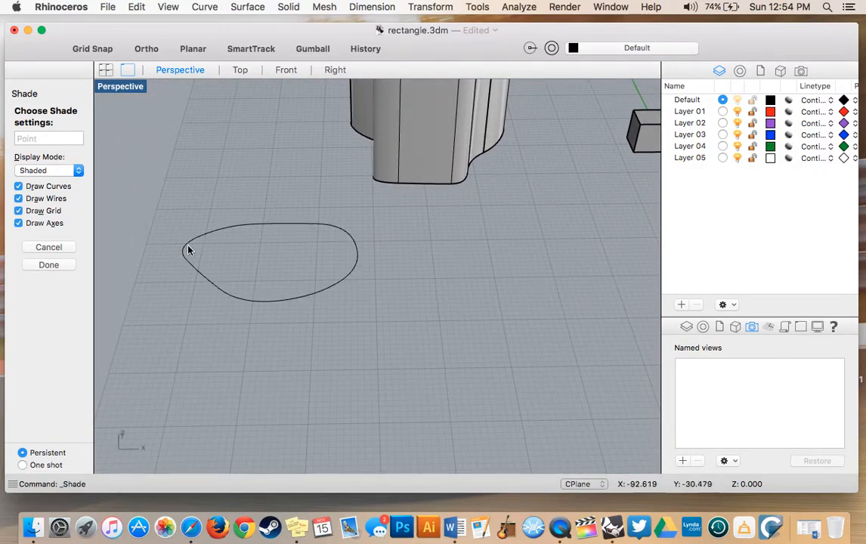
pyautogui.click(50, 267)
# - Create a Patch surface from the closed free-form curve, keeping the default patch options
pyautogui.scroll(3, 214, 363)
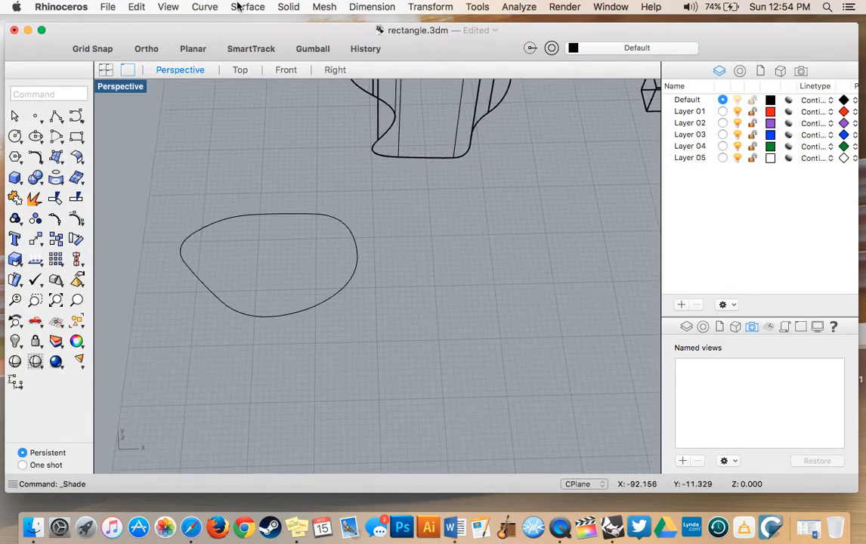
pyautogui.click(239, 7)
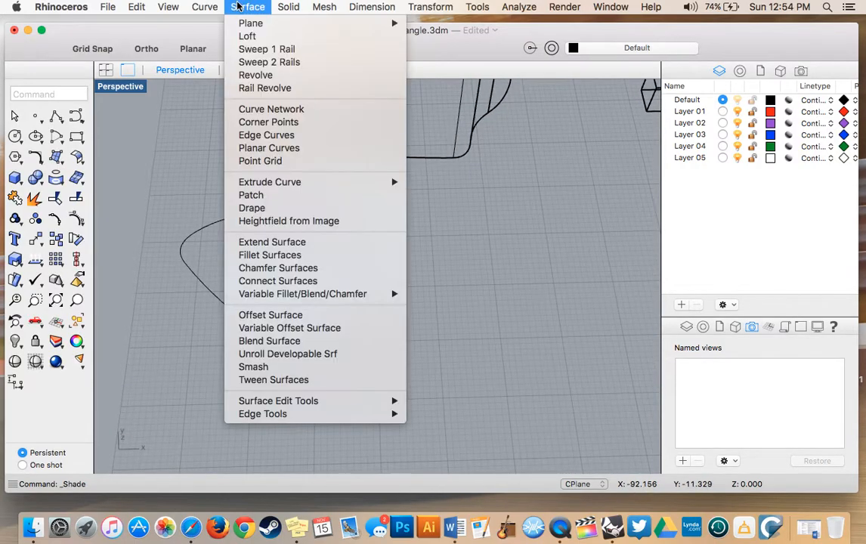
pyautogui.click(287, 197)
pyautogui.click(244, 218)
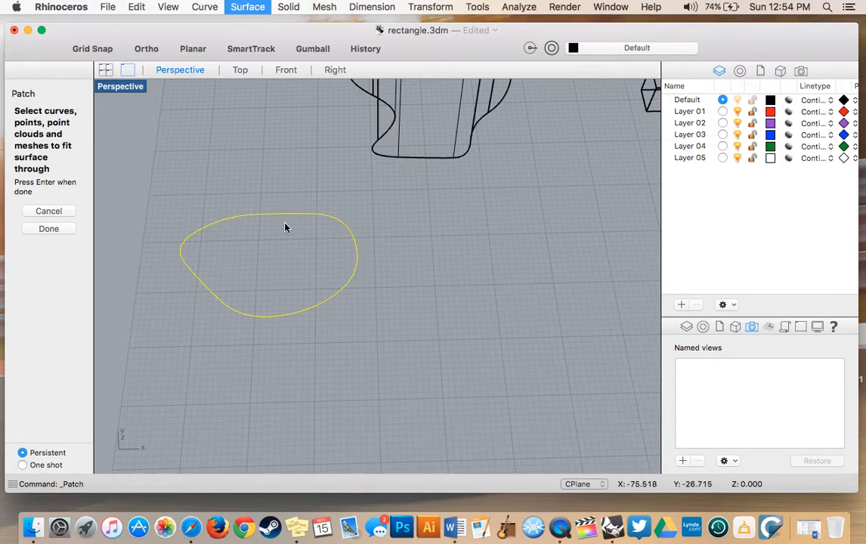
pyautogui.click(50, 229)
pyautogui.click(479, 283)
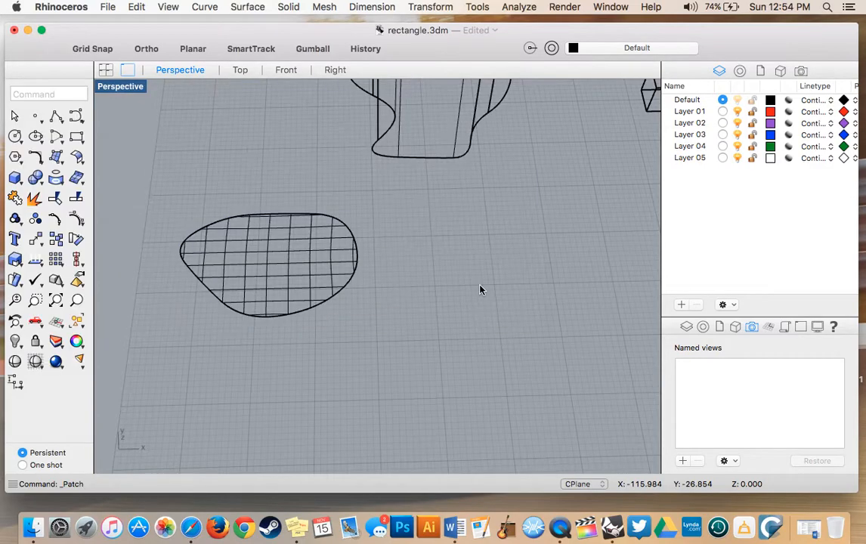
# - Shade the Perspective viewport temporarily and examine the patched surface from a low side view and from above
pyautogui.click(15, 361)
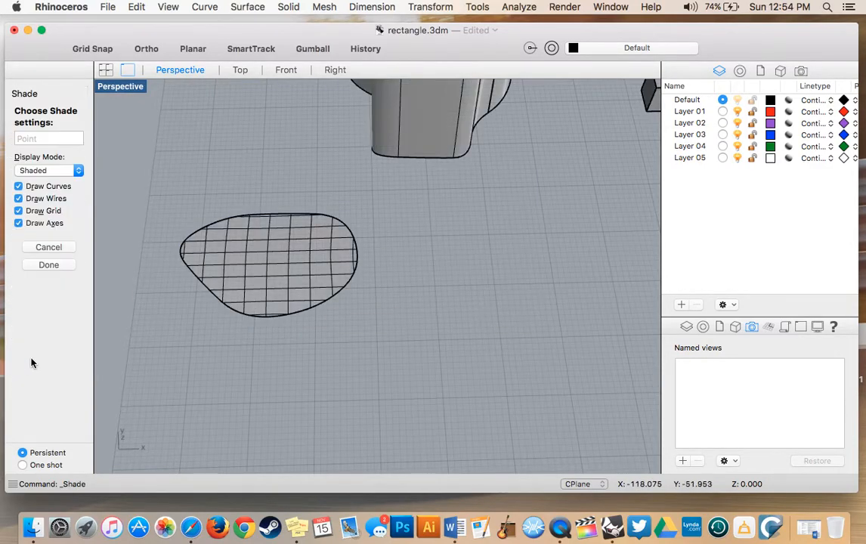
pyautogui.scroll(-5, 217, 311)
pyautogui.hscroll(-10, 217, 311)
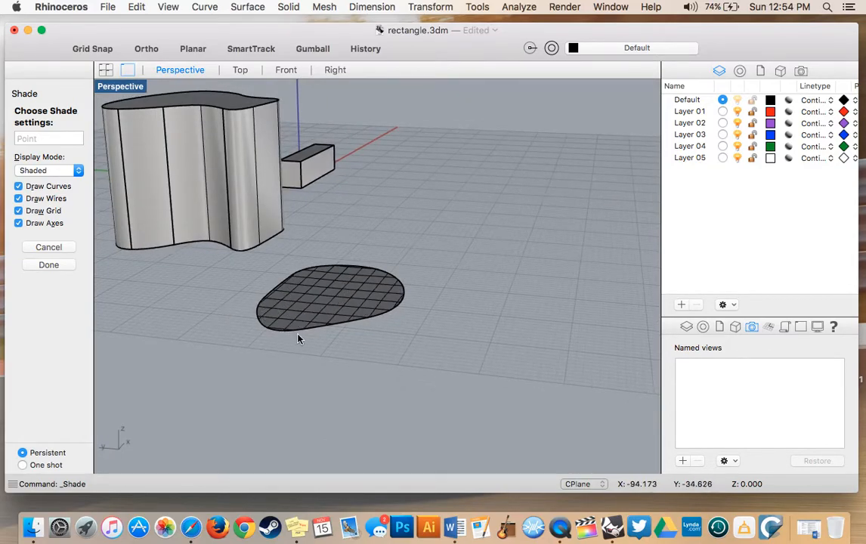
pyautogui.scroll(-10, 280, 290)
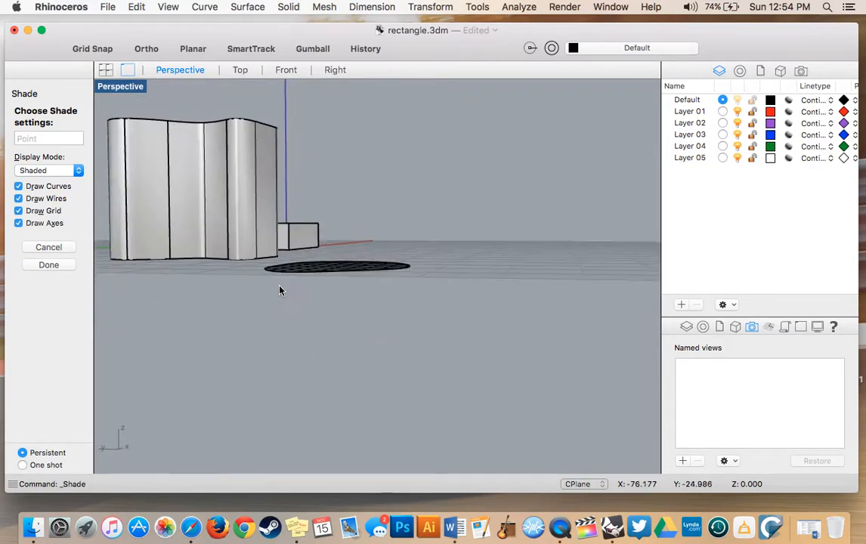
pyautogui.scroll(10, 280, 290)
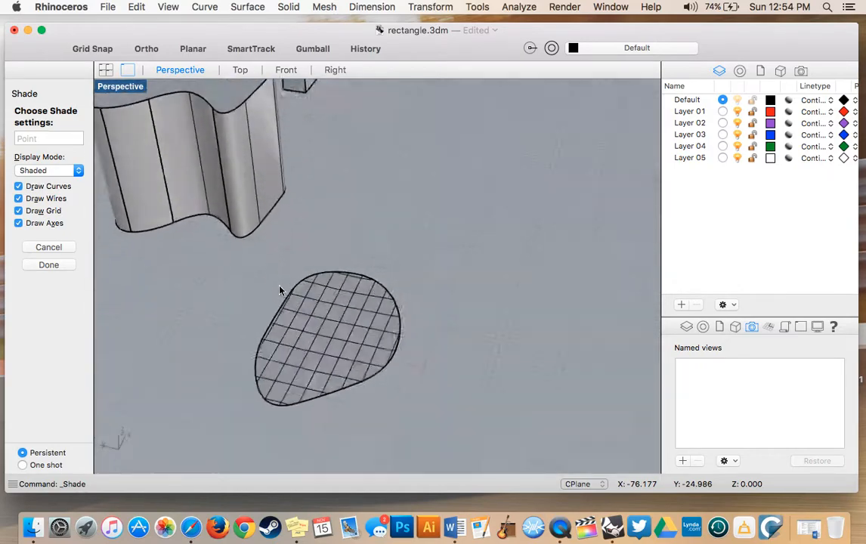
pyautogui.click(61, 264)
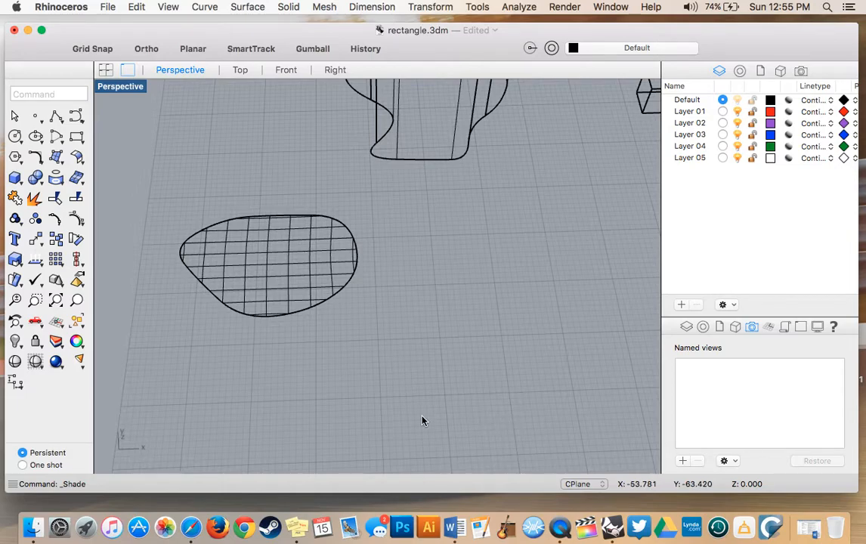
# - Undo the Patch surface on the closed free-form curve
pyautogui.press('super+z')
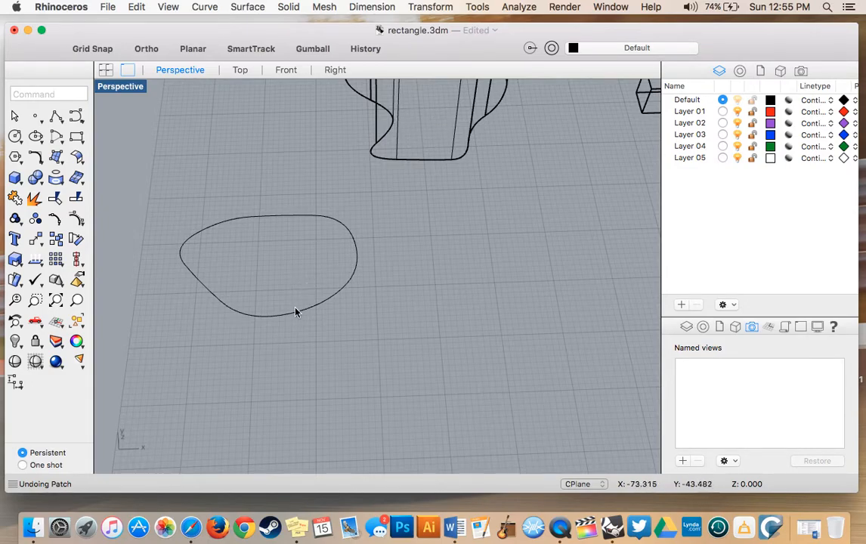
pyautogui.scroll(-10, 286, 227)
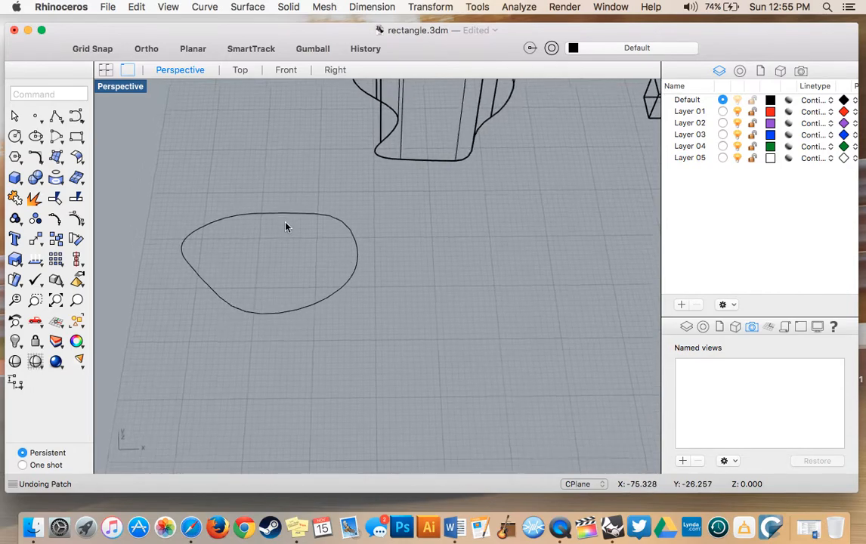
pyautogui.scroll(-3, 285, 226)
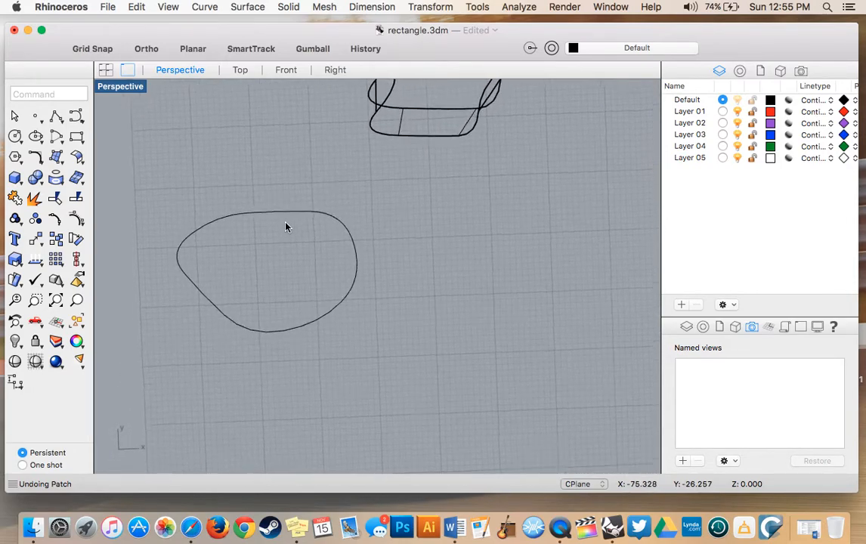
pyautogui.scroll(10, 285, 227)
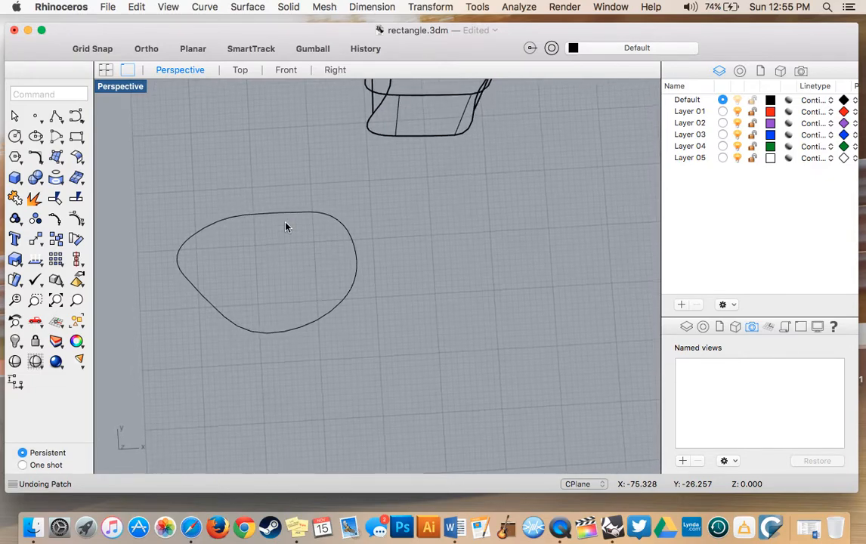
pyautogui.scroll(-3, 286, 226)
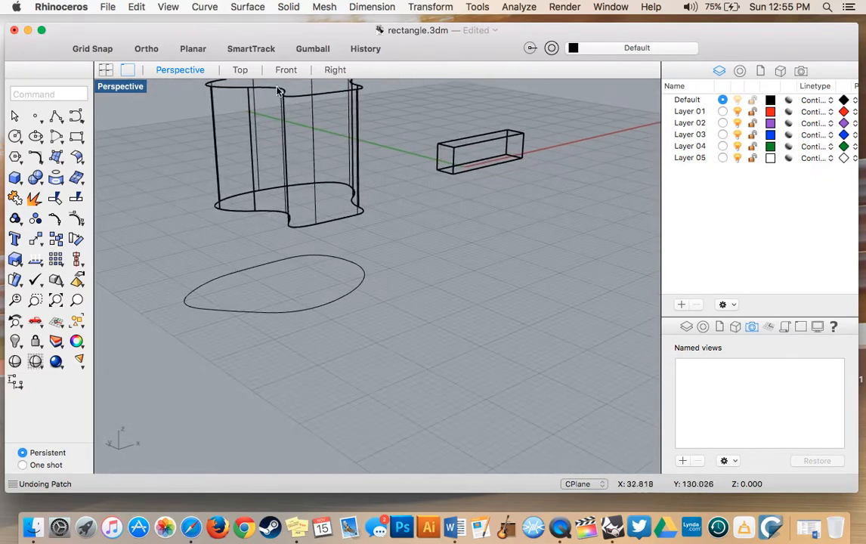
pyautogui.scroll(5, 171, 247)
pyautogui.scroll(3, 170, 248)
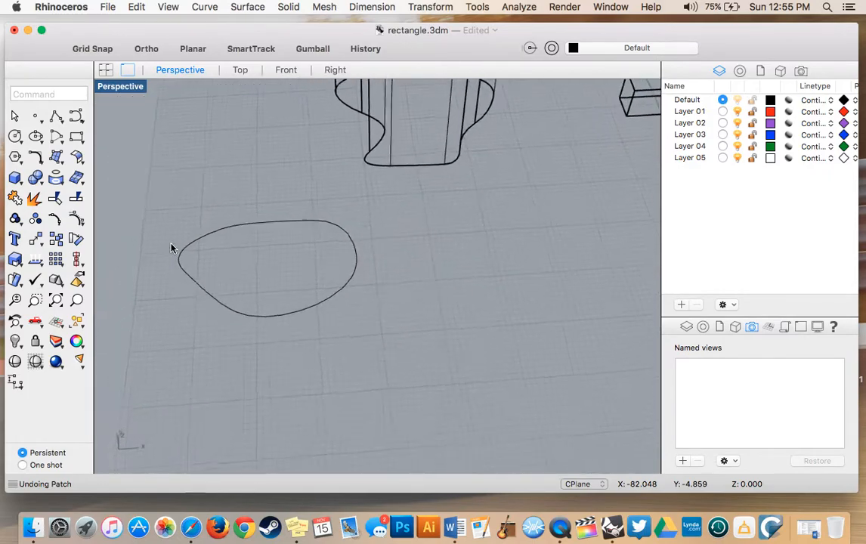
# - Extrude the closed free-form curve straight up by 25 as a surface with open ends
pyautogui.click(244, 6)
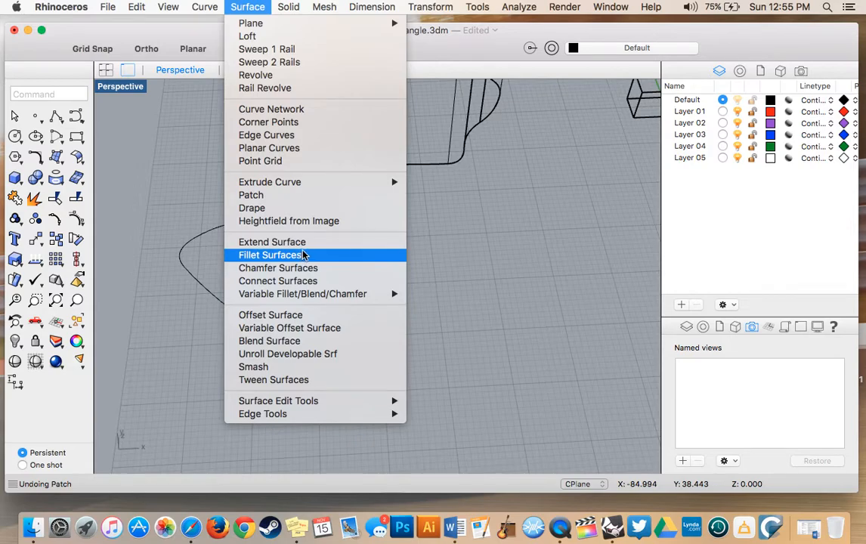
pyautogui.moveTo(330, 180)
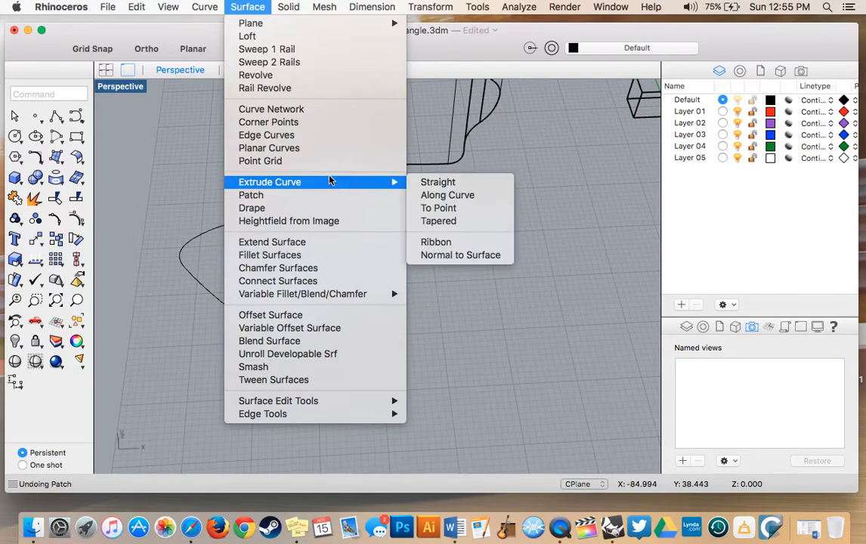
pyautogui.click(435, 181)
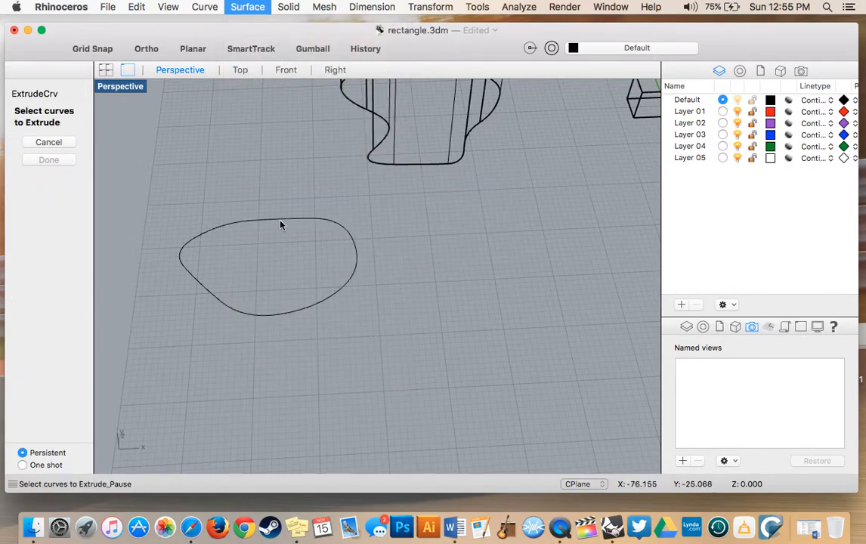
pyautogui.click(280, 225)
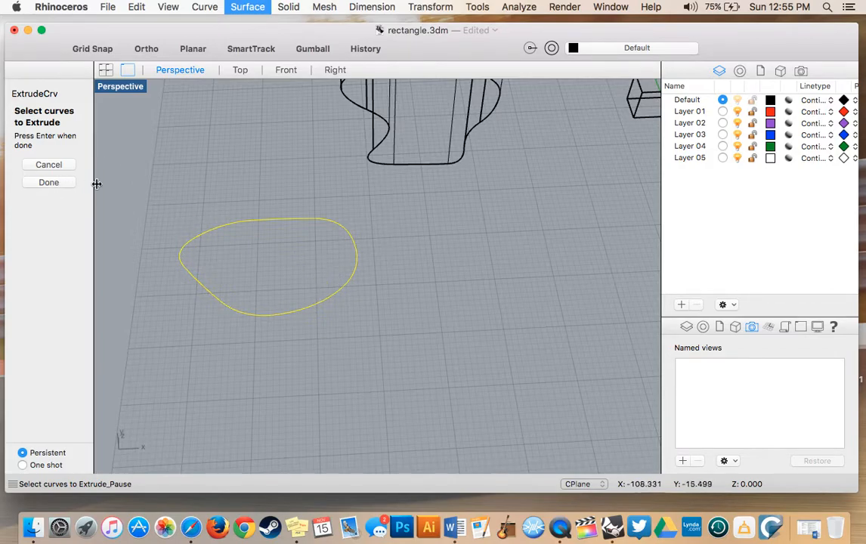
pyautogui.click(50, 183)
pyautogui.scroll(-10, 170, 192)
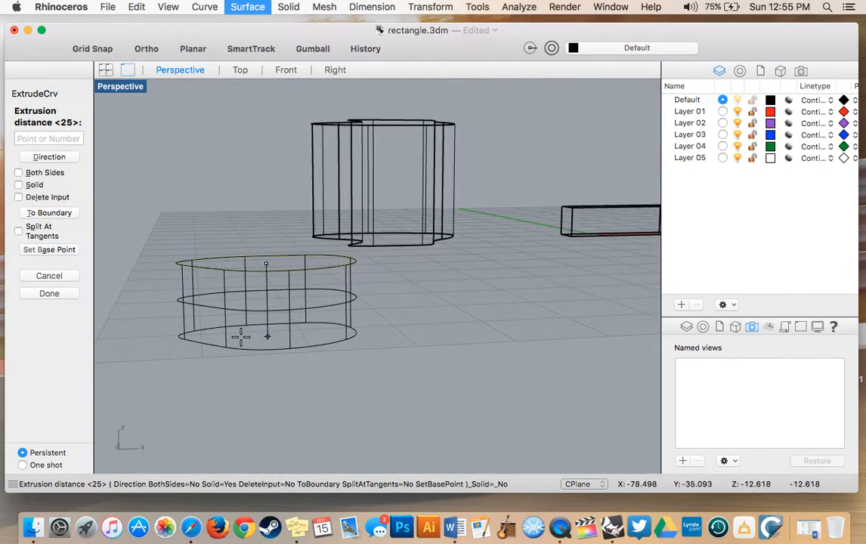
pyautogui.scroll(3, 265, 342)
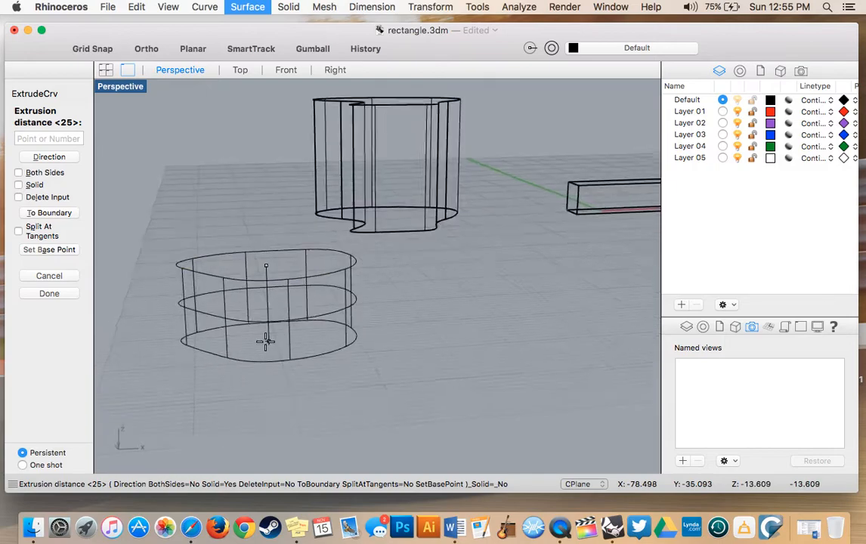
pyautogui.scroll(-6, 266, 342)
pyautogui.scroll(4, 266, 342)
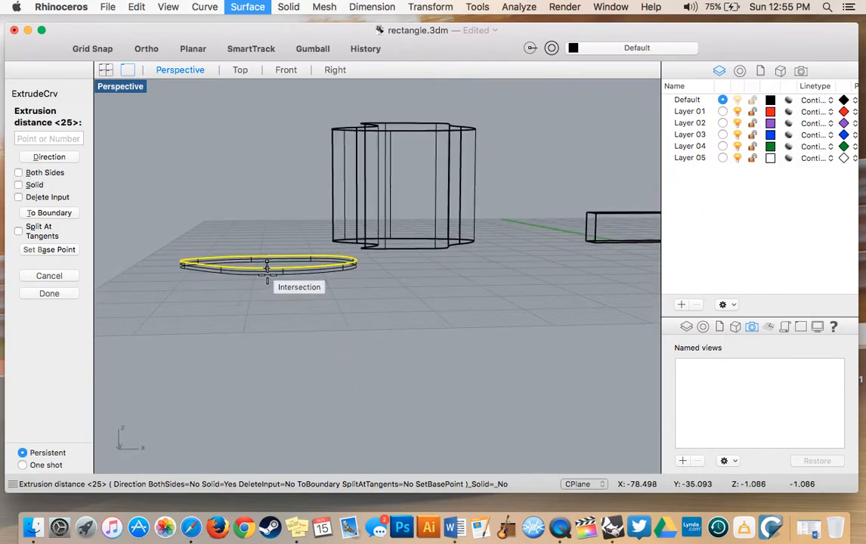
pyautogui.click(59, 138)
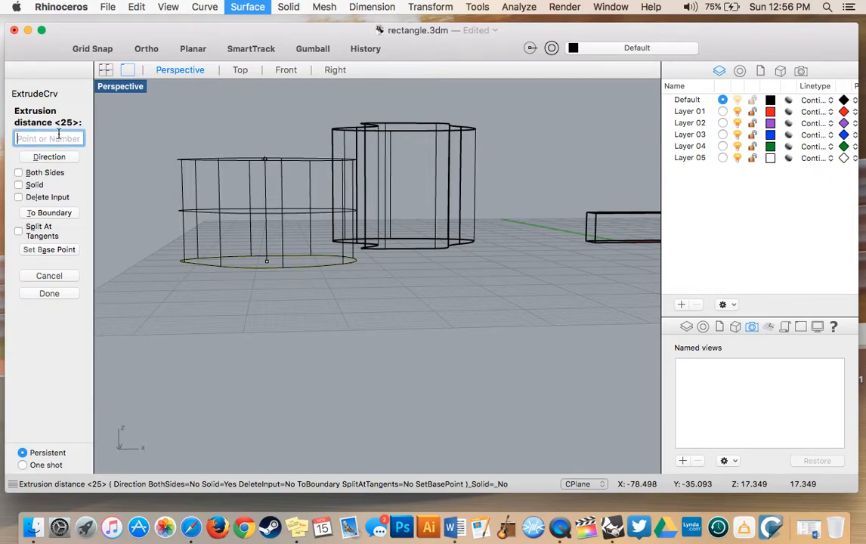
pyautogui.write('25')
pyautogui.press('Return')
# - Shade the Perspective viewport temporarily and compare the hollow extruded wall with the capped solid from several angles
pyautogui.scroll(10, 215, 157)
pyautogui.scroll(-10, 215, 158)
pyautogui.scroll(-1, 215, 157)
pyautogui.click(15, 361)
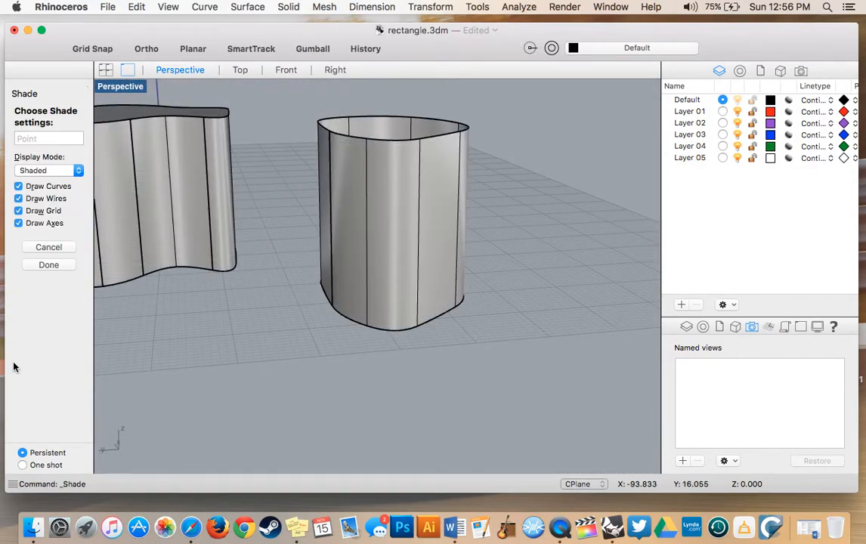
pyautogui.scroll(5, 242, 274)
pyautogui.scroll(10, 242, 274)
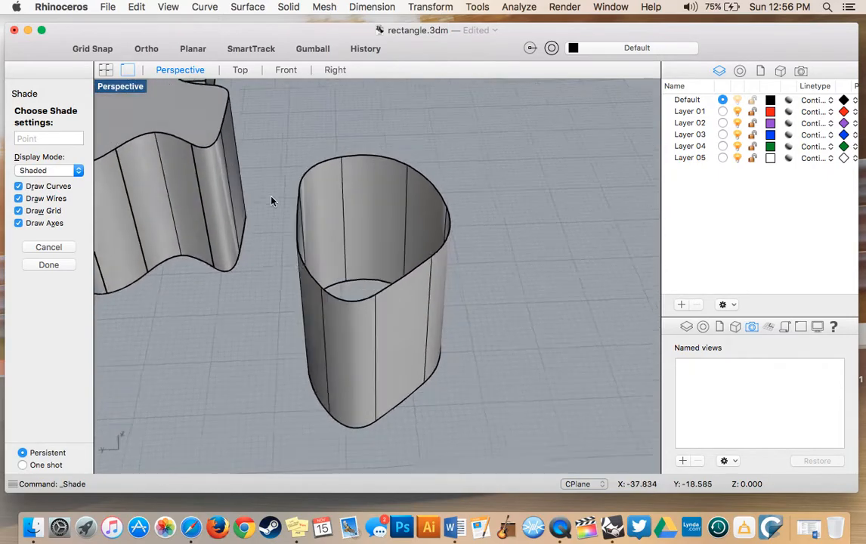
pyautogui.scroll(10, 261, 221)
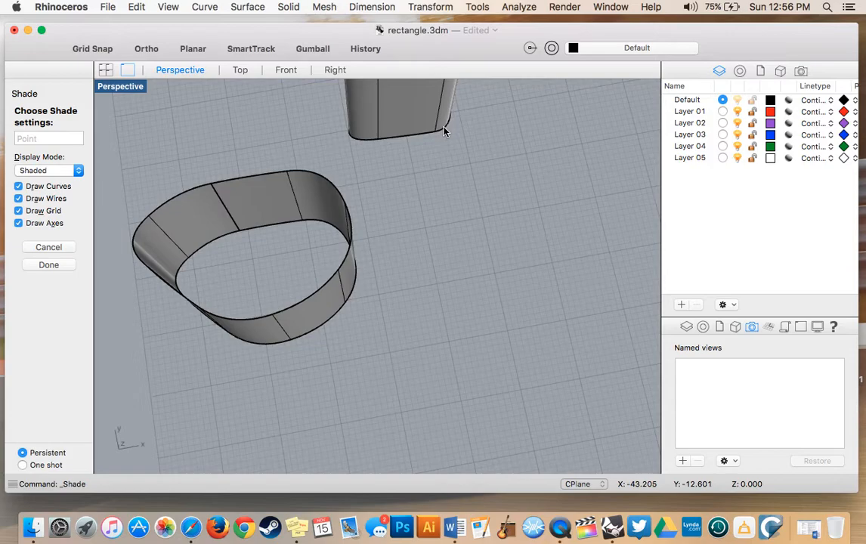
pyautogui.scroll(-10, 315, 201)
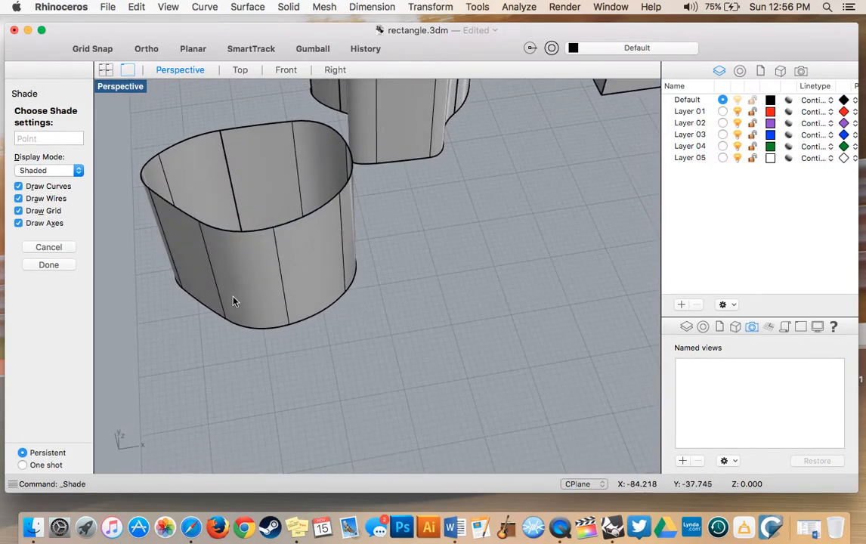
pyautogui.scroll(-10, 334, 259)
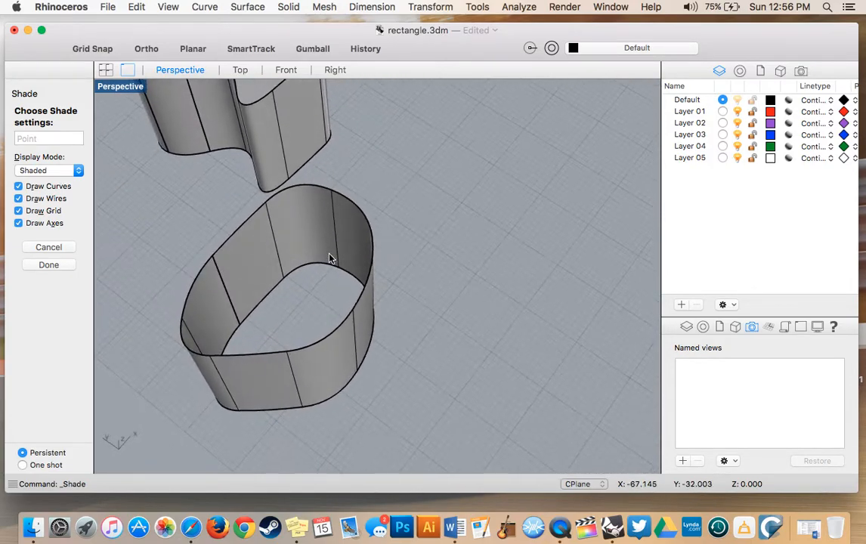
pyautogui.scroll(5, 330, 259)
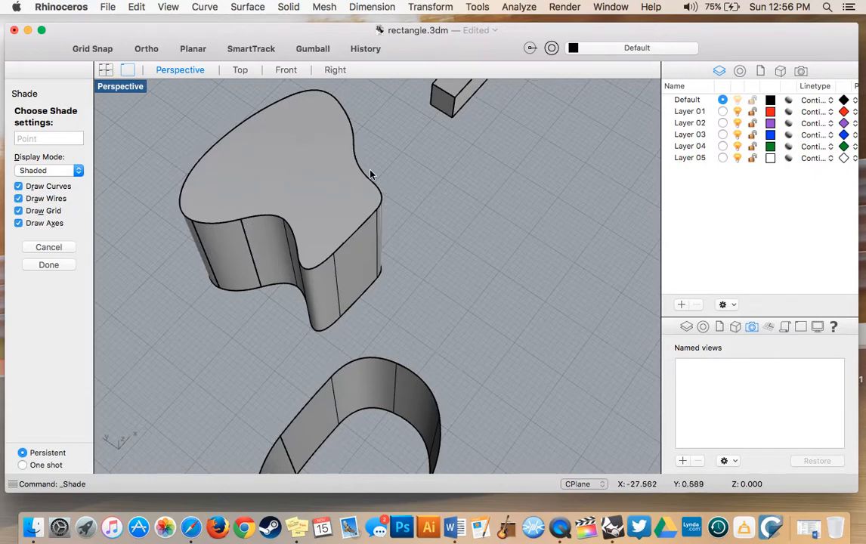
pyautogui.scroll(-10, 253, 241)
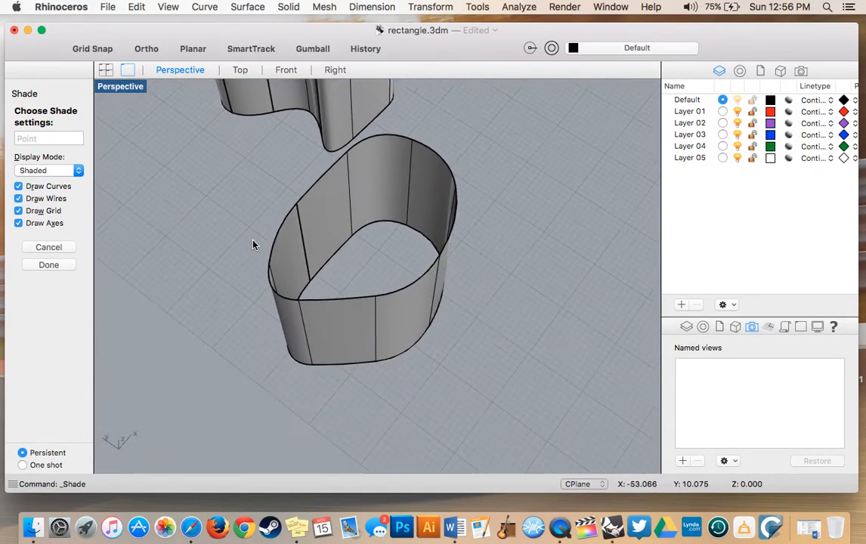
pyautogui.scroll(-10, 254, 244)
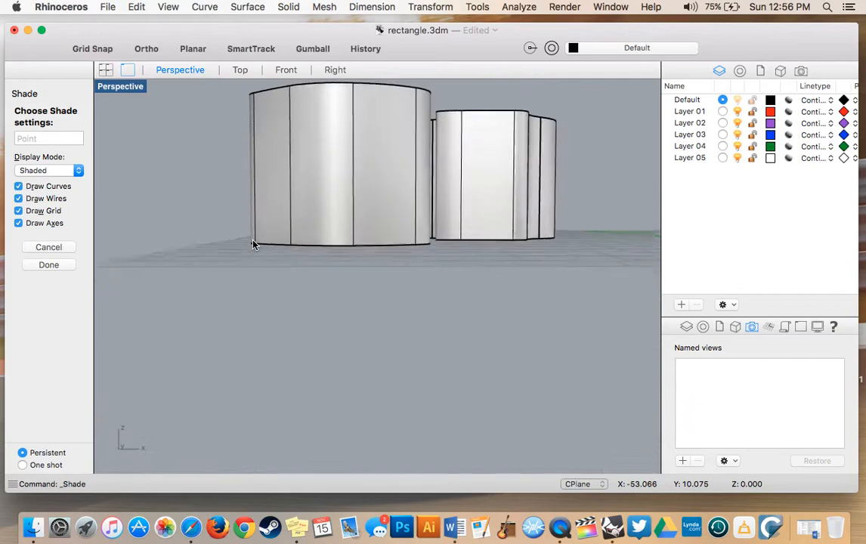
pyautogui.scroll(5, 254, 244)
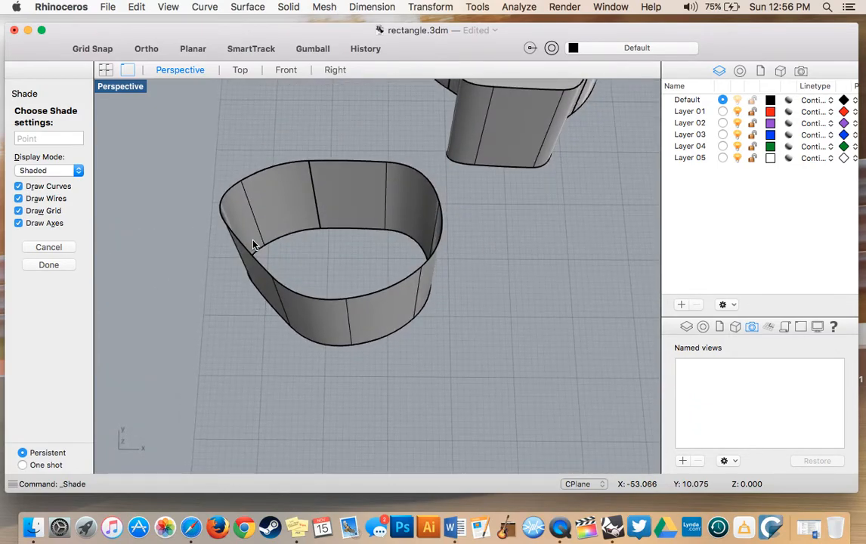
pyautogui.click(55, 250)
# - Undo the straight extrusion of the closed free-form curve
pyautogui.press('super+z')
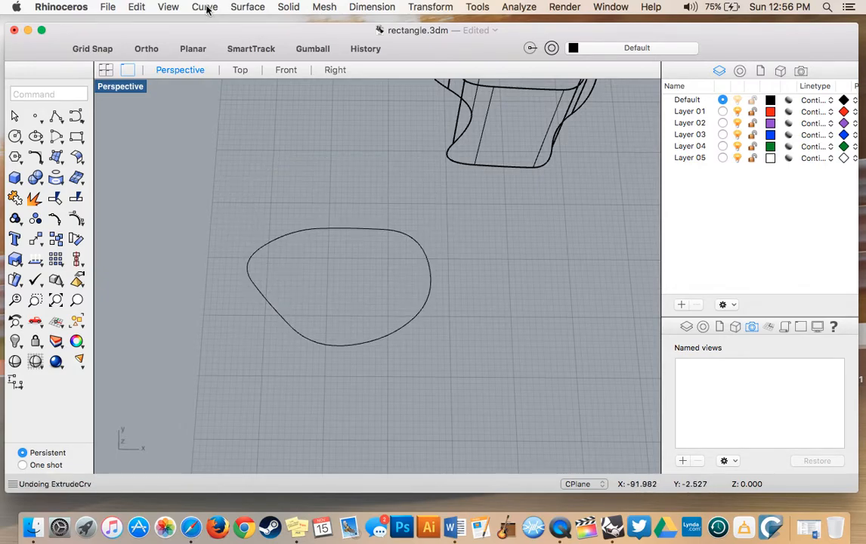
# - Extrude the closed free-form curve to a single point above it as a surface with Solid off
pyautogui.click(250, 8)
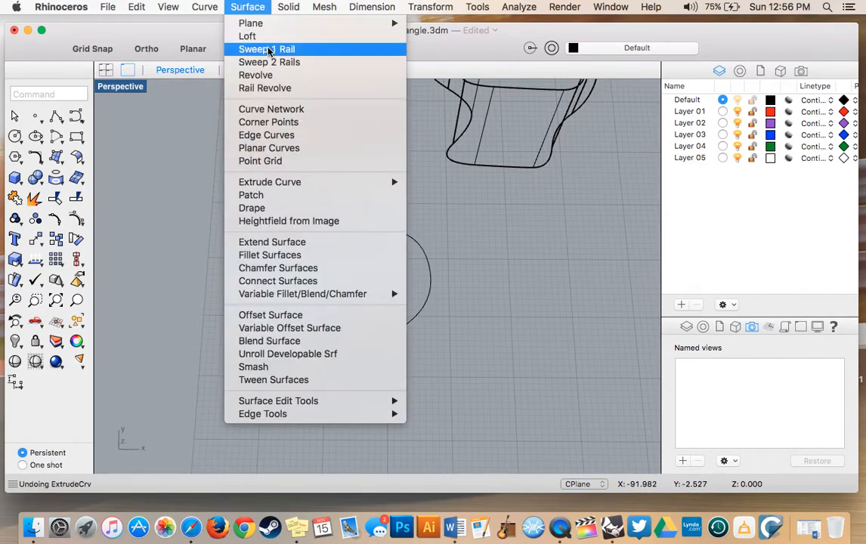
pyautogui.moveTo(300, 186)
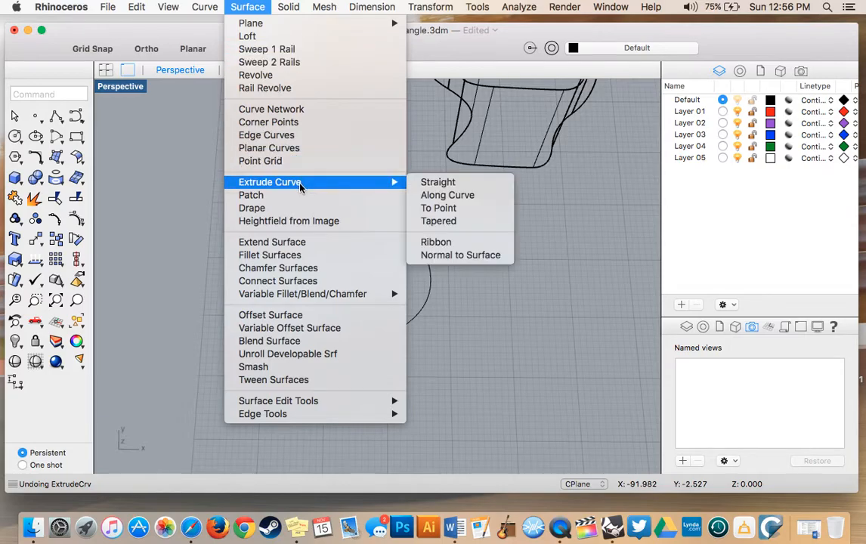
pyautogui.click(443, 209)
pyautogui.click(399, 235)
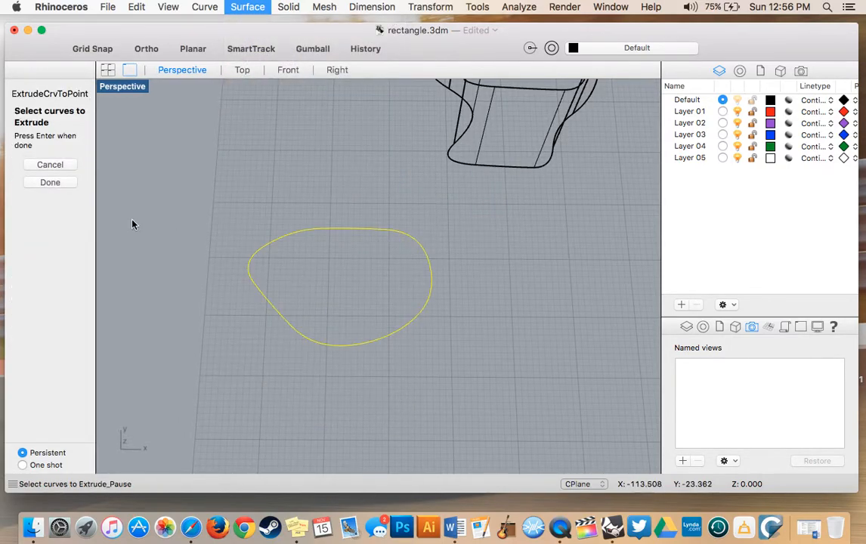
pyautogui.click(50, 181)
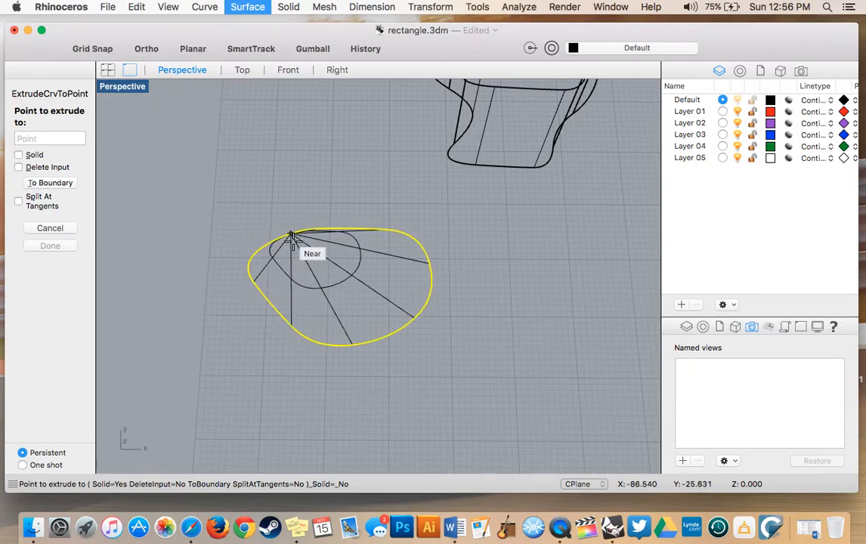
pyautogui.hscroll(3, 296, 242)
pyautogui.scroll(-5, 296, 242)
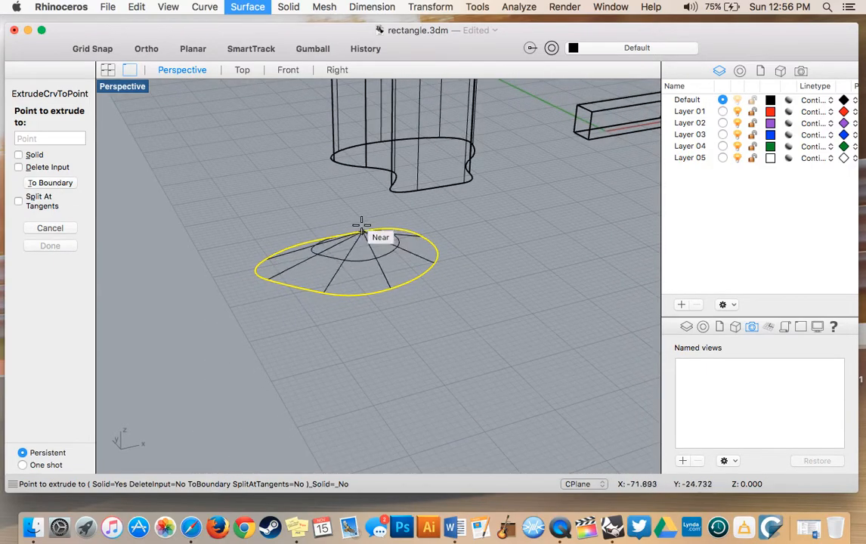
pyautogui.click(345, 190)
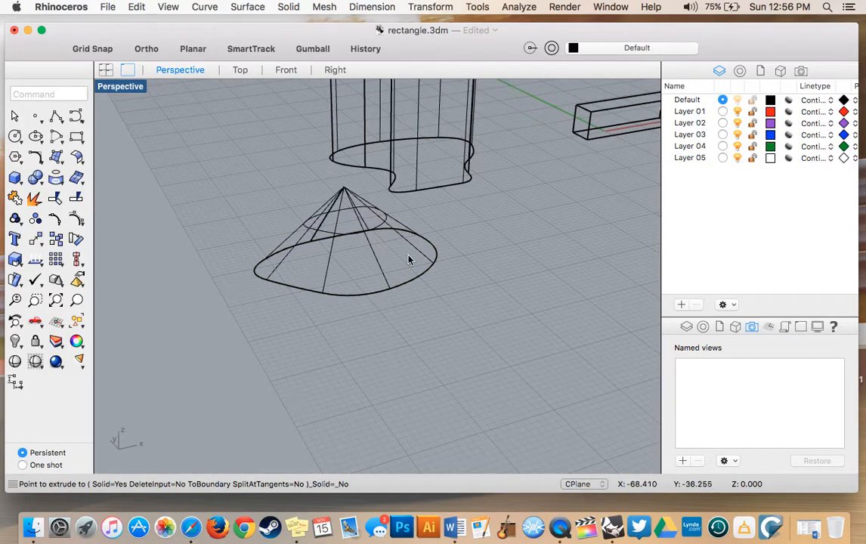
# - Inspect the pointed extrusion with temporary shading from several angles, and undo the extrusion to a point
pyautogui.hscroll(-5, 408, 259)
pyautogui.scroll(-5, 408, 259)
pyautogui.scroll(5, 408, 259)
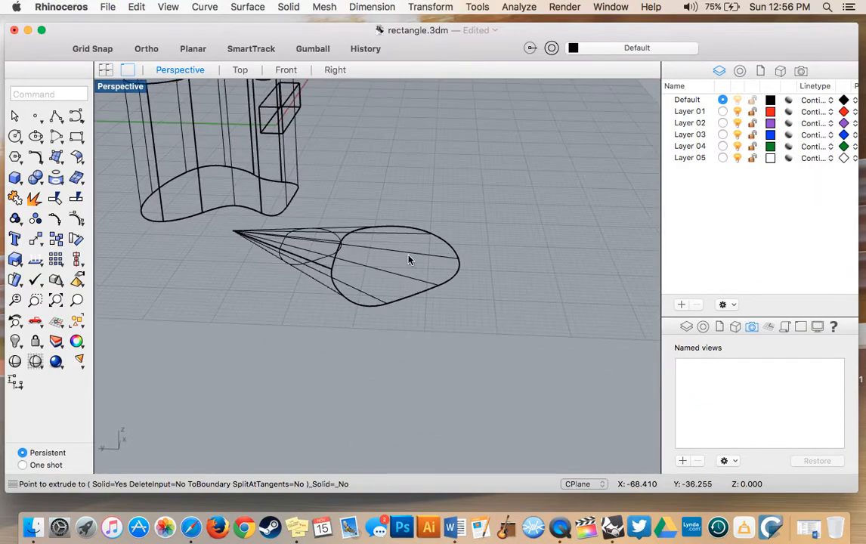
pyautogui.click(12, 366)
pyautogui.hscroll(-10, 276, 290)
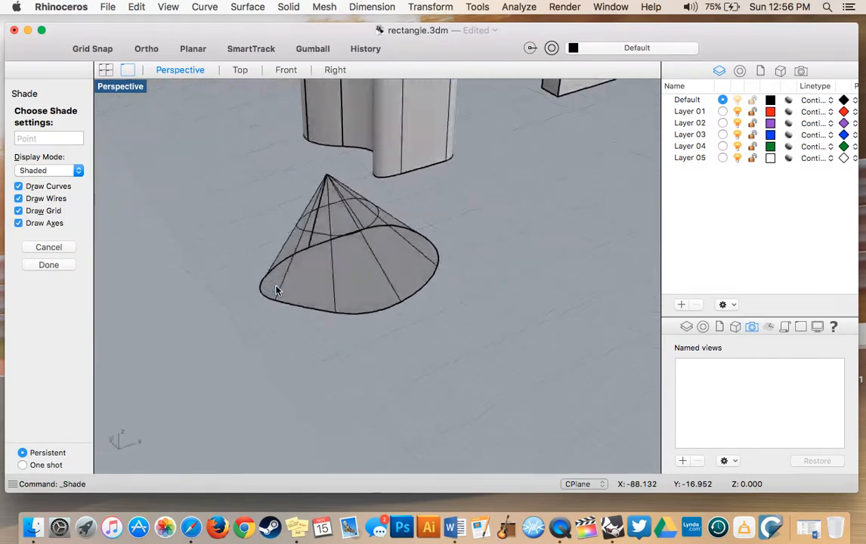
pyautogui.hscroll(-5, 276, 290)
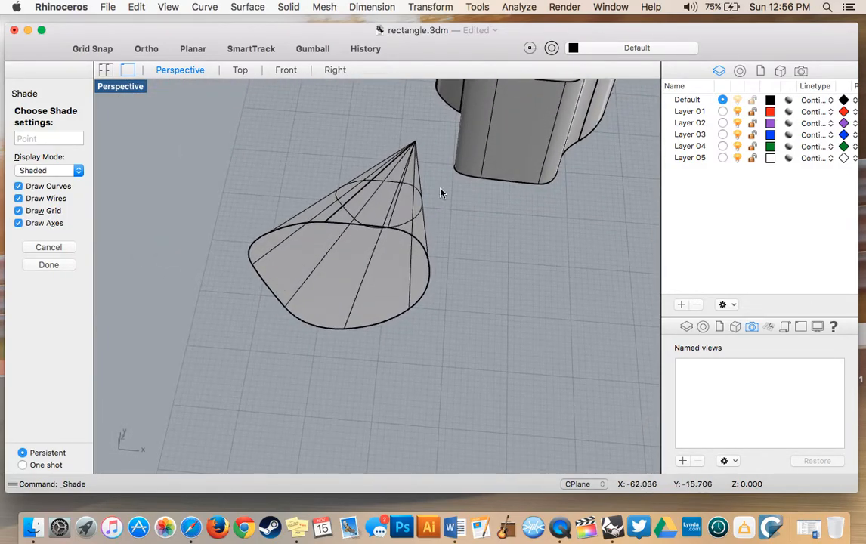
pyautogui.click(59, 247)
pyautogui.press('super+z')
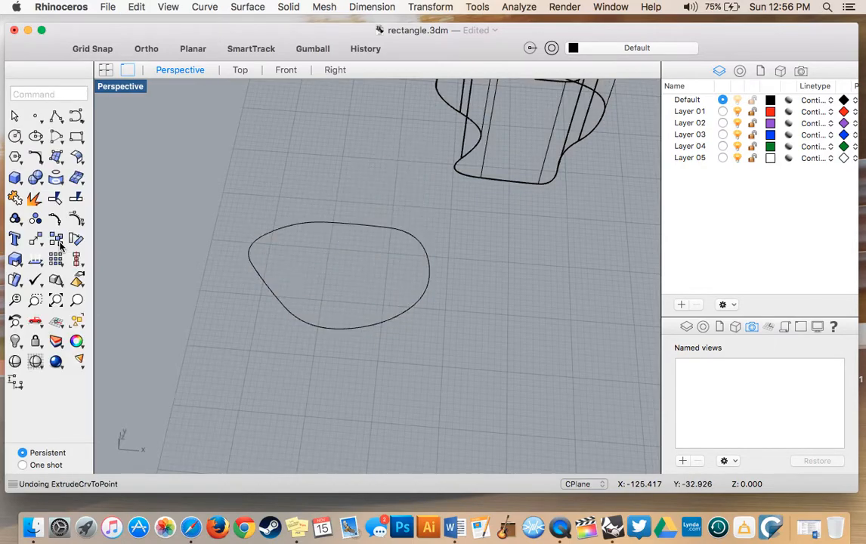
# - Extrude the closed free-form curve upward as an open tapered surface with draft angle 5 and sharp corners, and undo the extrusion
pyautogui.click(204, 7)
pyautogui.moveTo(246, 7)
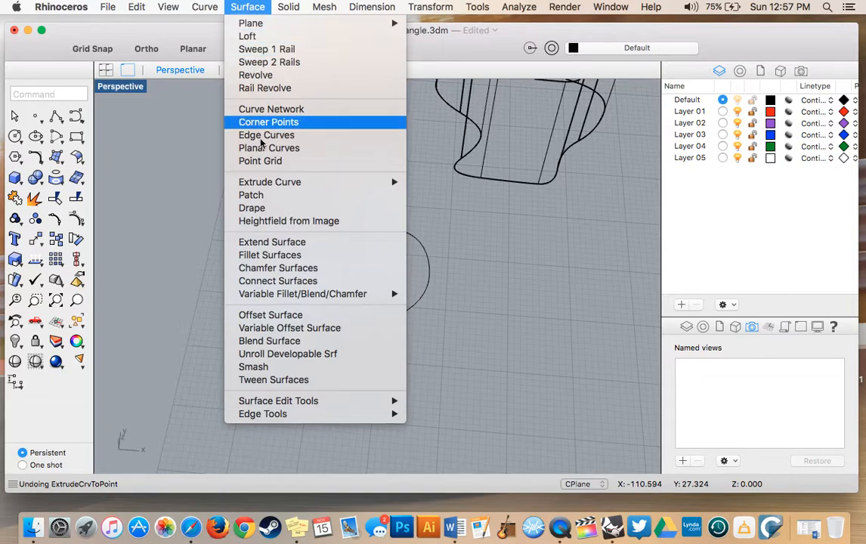
pyautogui.moveTo(274, 188)
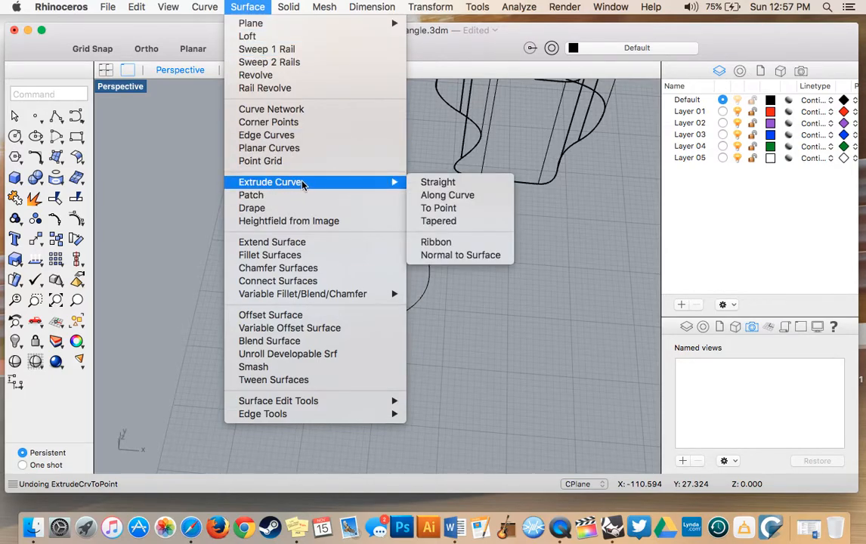
pyautogui.click(420, 221)
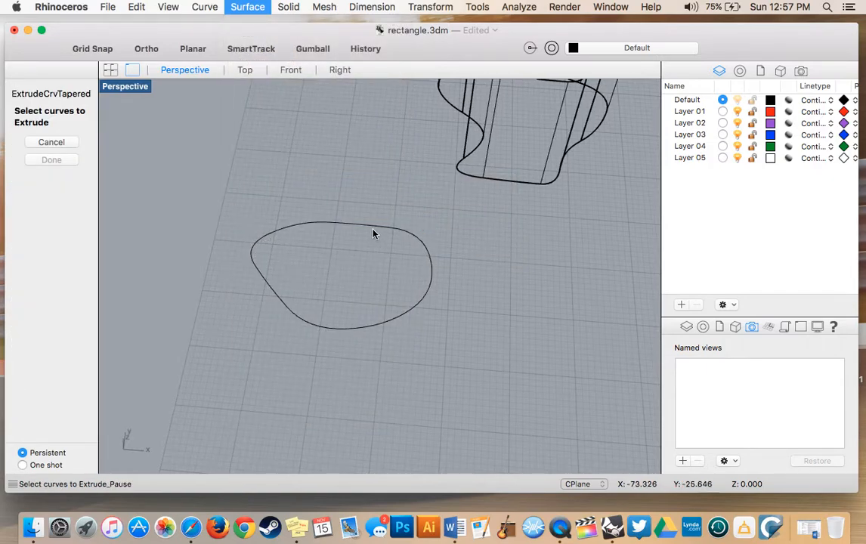
pyautogui.click(370, 227)
pyautogui.click(73, 185)
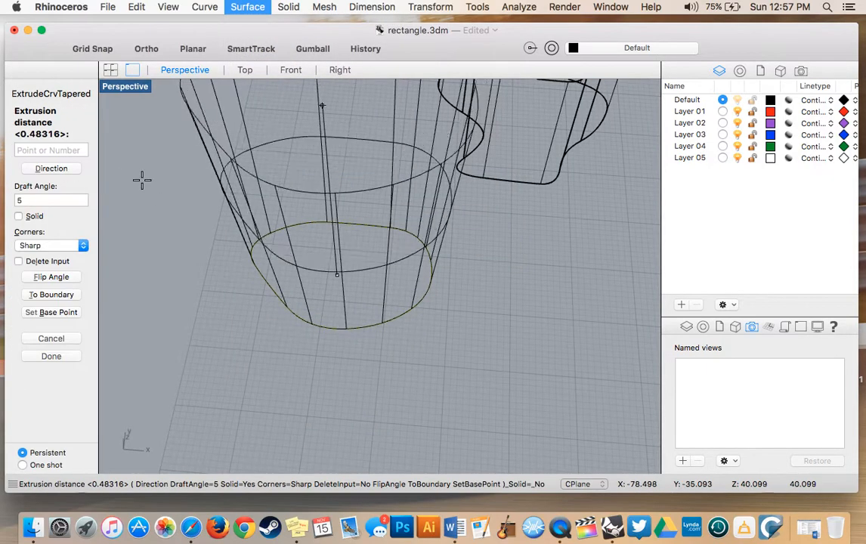
pyautogui.click(261, 182)
pyautogui.moveTo(297, 195); pyautogui.dragTo(295, 234, button='right')
pyautogui.scroll(-5, 295, 234)
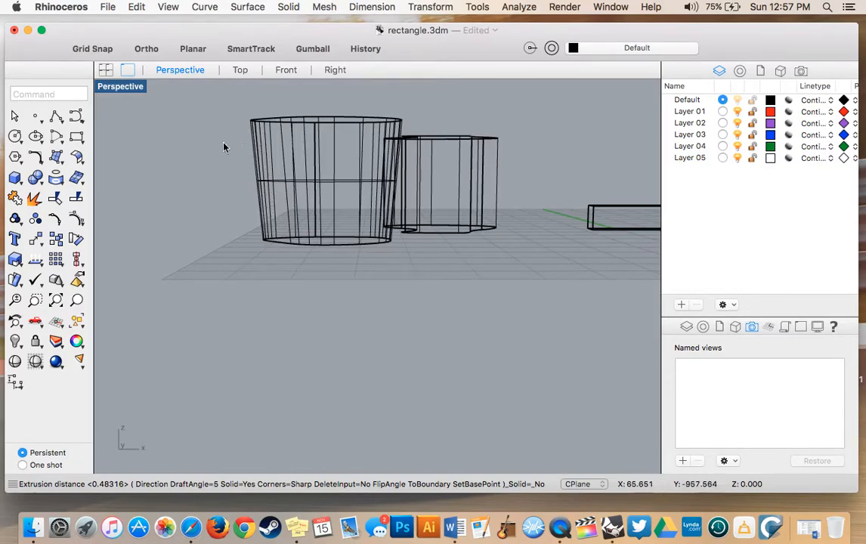
pyautogui.press('super+z')
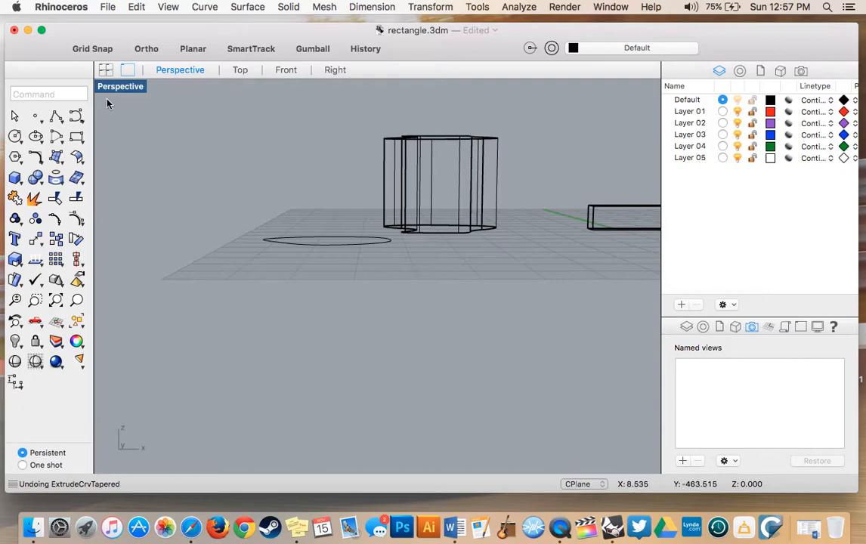
# - In the four-viewport layout, move the free-form extruded solid in the positive X direction off its base curve and delete that curve
pyautogui.click(106, 70)
pyautogui.hscroll(-10, 179, 361)
pyautogui.scroll(-5, 179, 362)
pyautogui.scroll(-5, 178, 363)
pyautogui.scroll(4, 179, 363)
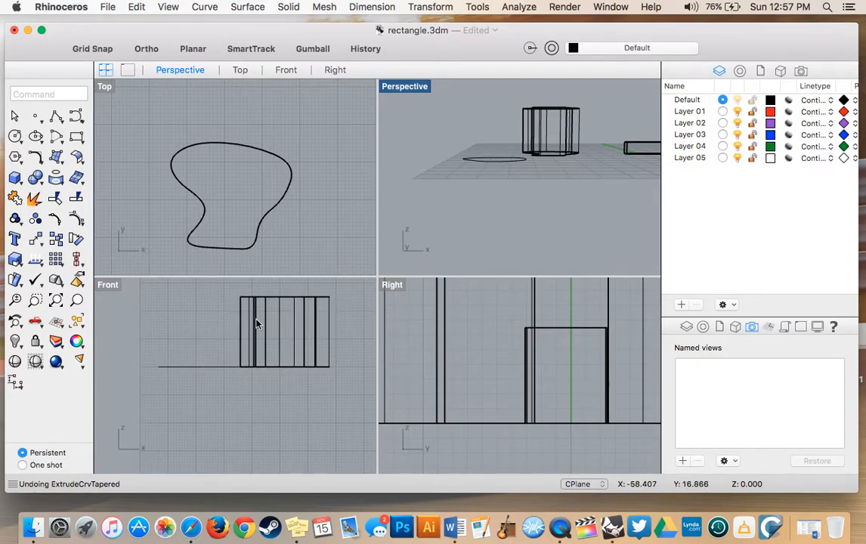
pyautogui.moveTo(256, 303); pyautogui.dragTo(349, 305)
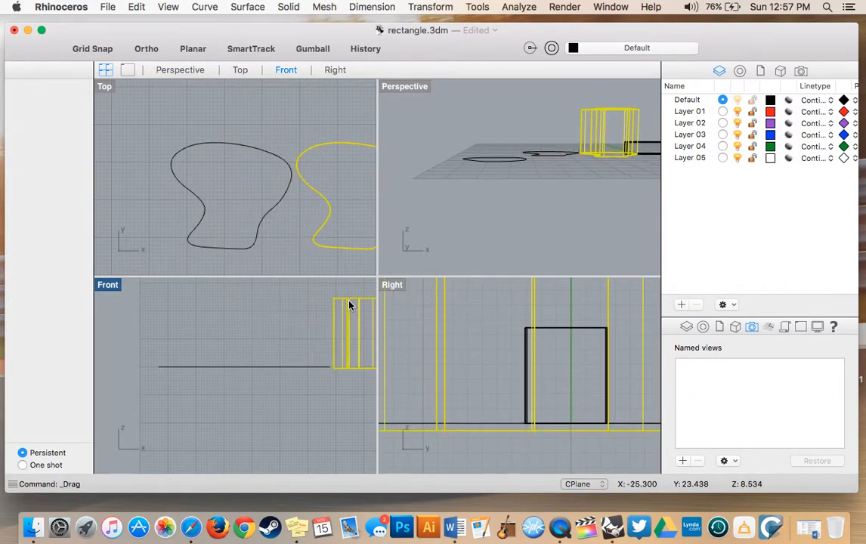
pyautogui.hscroll(3, 281, 343)
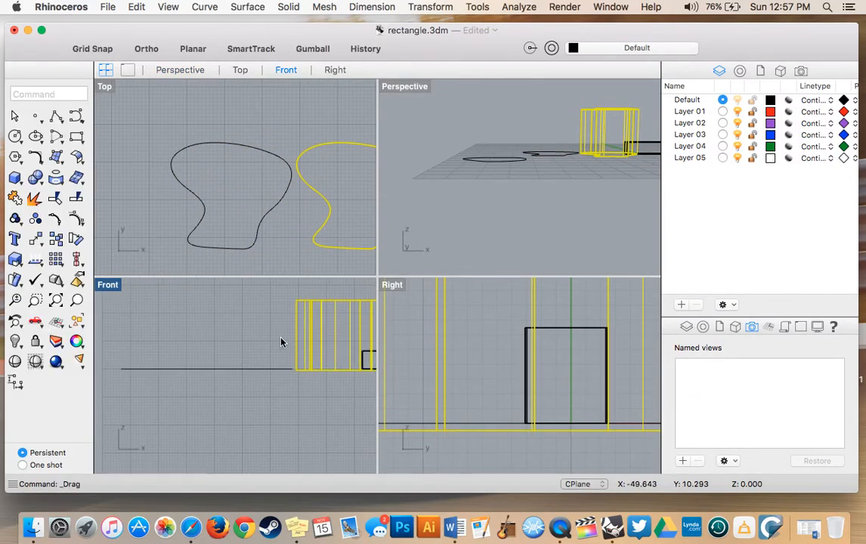
pyautogui.click(554, 159)
pyautogui.press('Delete')
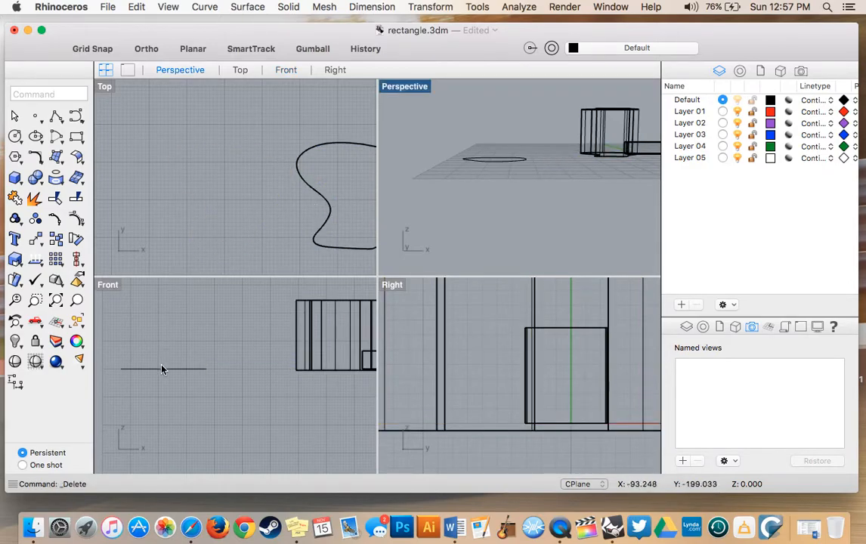
# - Draw an open degree-2 S-shaped curve in the Front viewport, starting on the closed curve and rising about 66 units
pyautogui.click(165, 343)
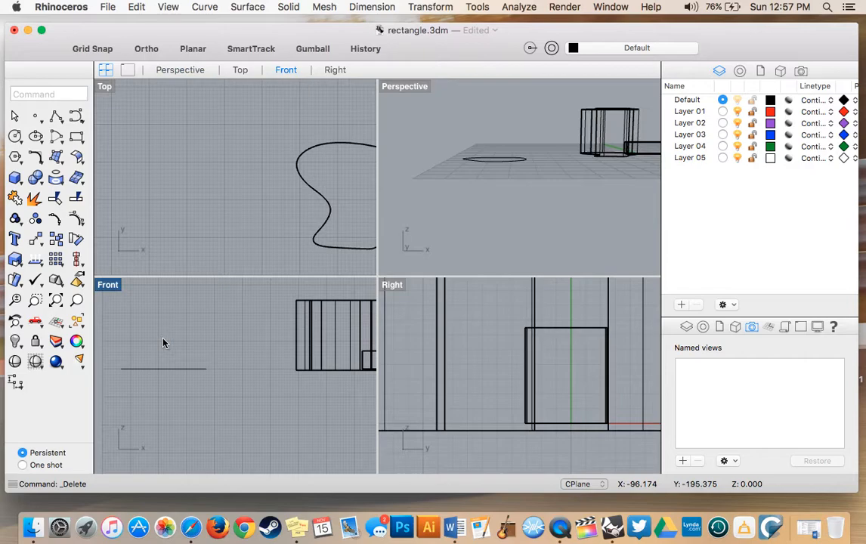
pyautogui.click(75, 117)
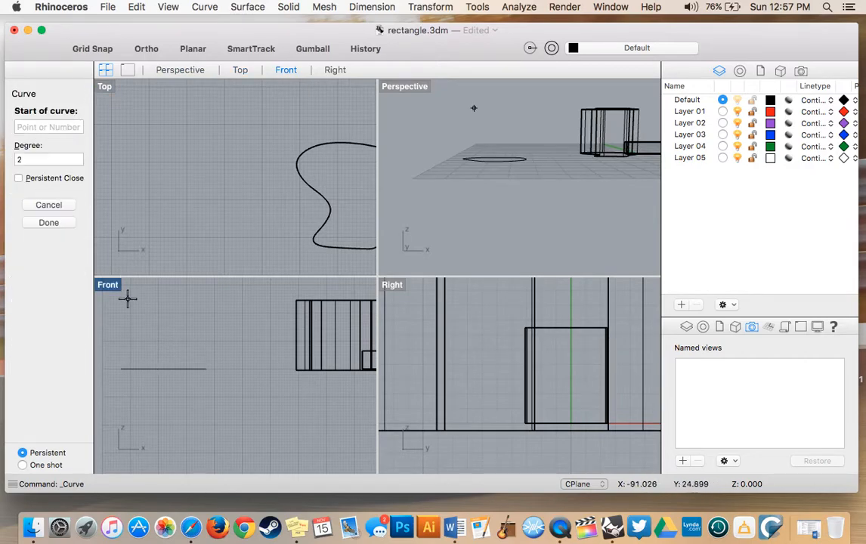
pyautogui.click(149, 366)
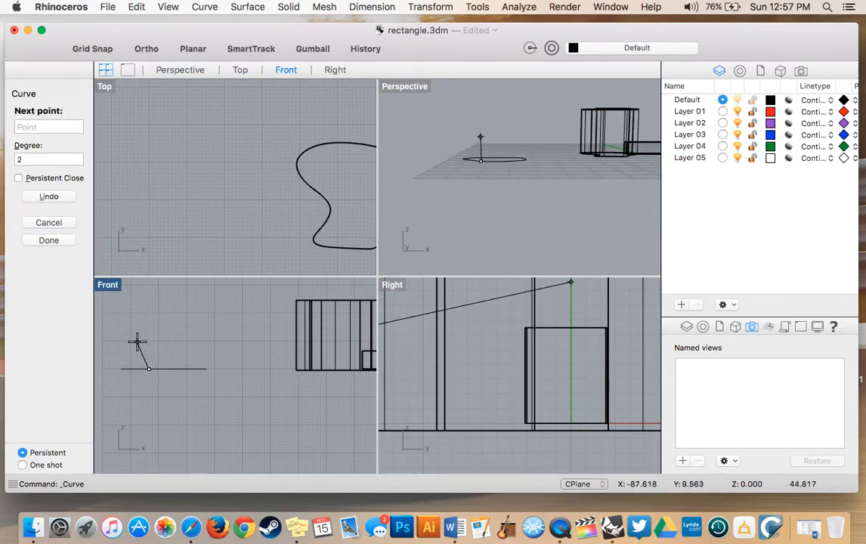
pyautogui.click(137, 342)
pyautogui.click(155, 318)
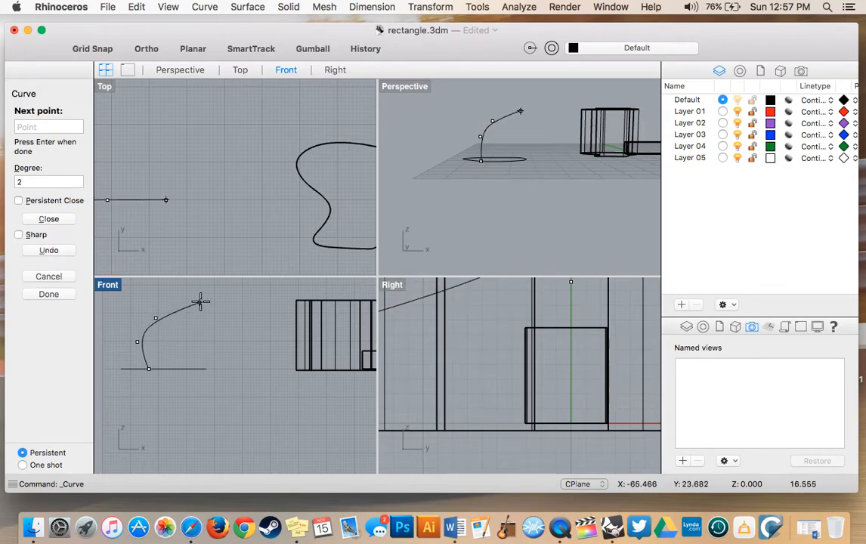
pyautogui.scroll(5, 213, 290)
pyautogui.hscroll(3, 212, 289)
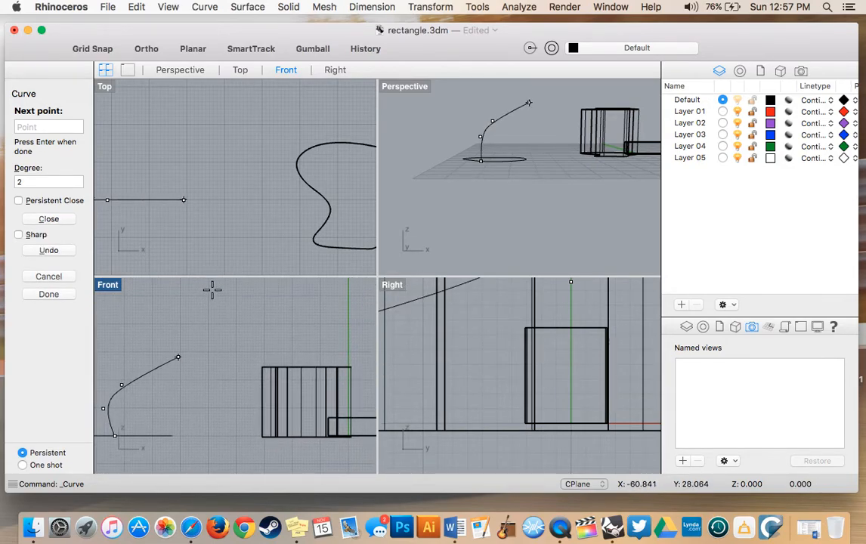
pyautogui.scroll(3, 209, 304)
pyautogui.hscroll(2, 210, 304)
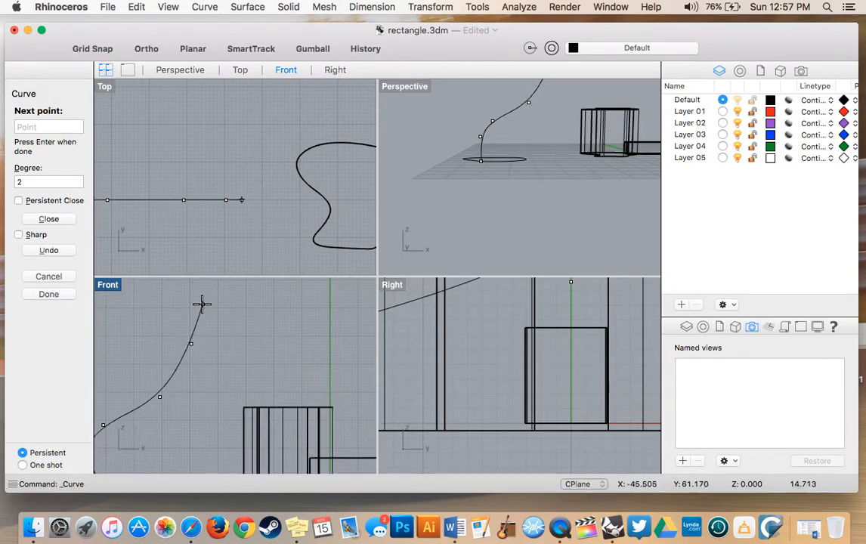
pyautogui.click(201, 291)
pyautogui.press('Return')
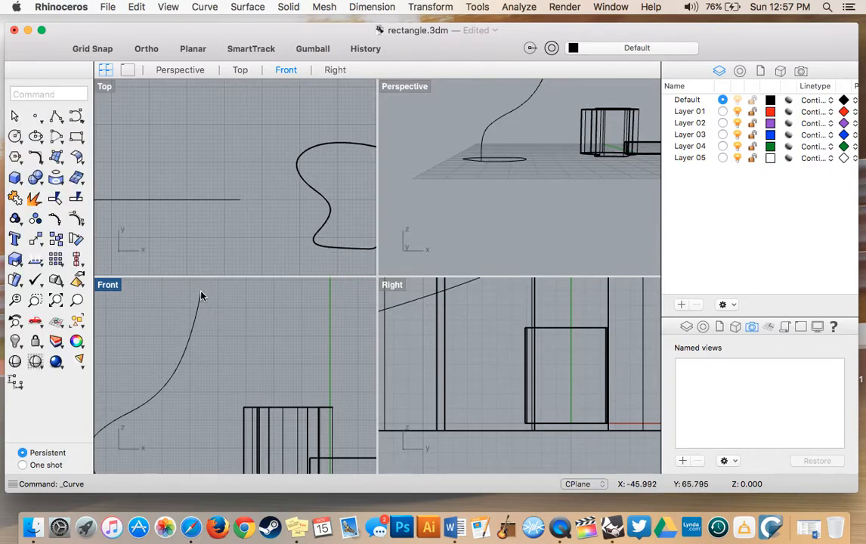
pyautogui.scroll(8, 495, 200)
pyautogui.hscroll(-3, 495, 200)
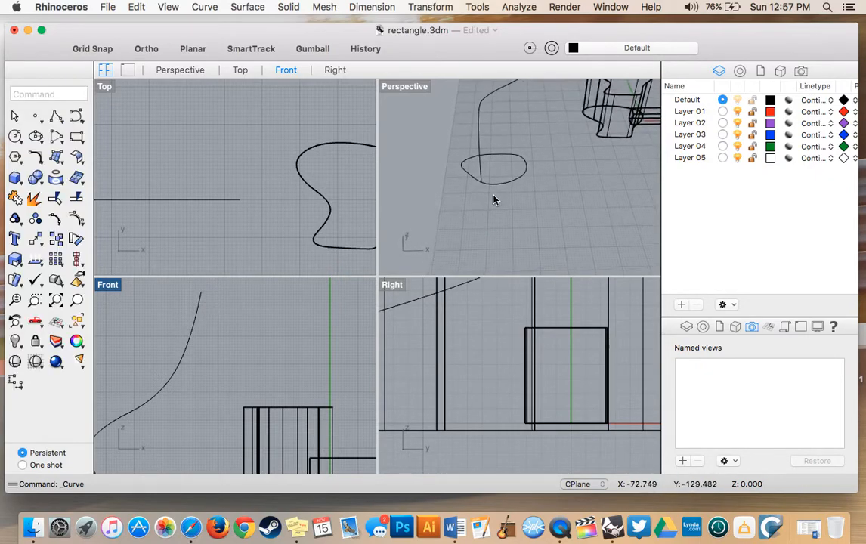
# - Move the closed profile curve on the ground grid so the lower end of the path curve lies inside it
pyautogui.scroll(-8, 495, 200)
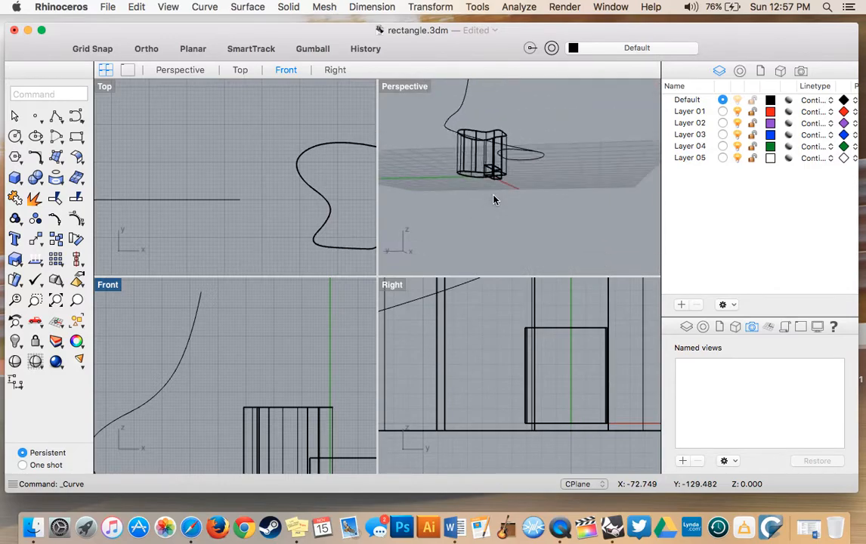
pyautogui.scroll(8, 495, 200)
pyautogui.moveTo(514, 181); pyautogui.dragTo(526, 188)
pyautogui.scroll(-5, 526, 189)
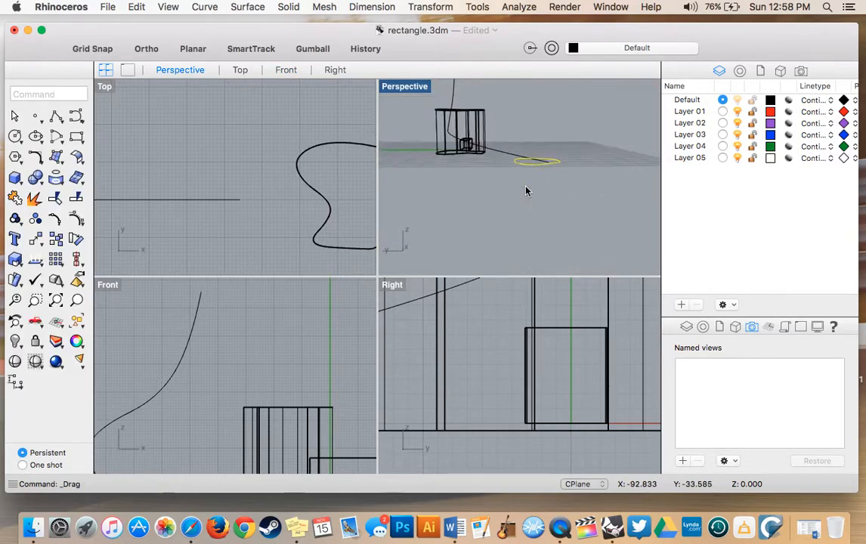
pyautogui.scroll(8, 526, 190)
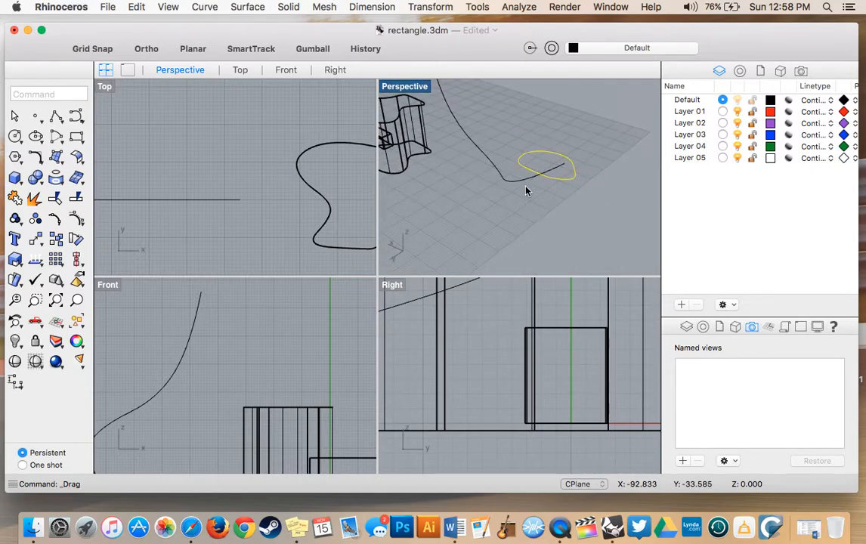
pyautogui.moveTo(563, 187)
pyautogui.mouseDown()
pyautogui.moveTo(572, 176)
pyautogui.moveTo(573, 185)
pyautogui.mouseUp()
pyautogui.scroll(5, 573, 185)
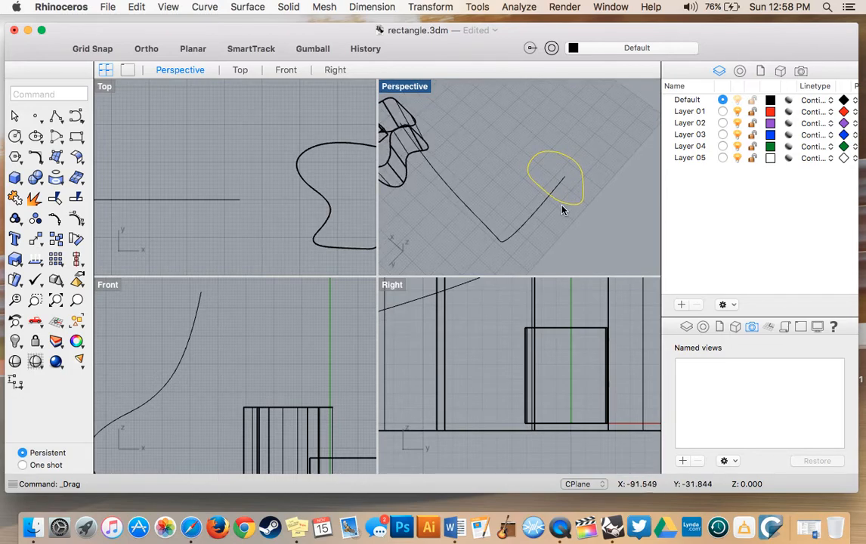
pyautogui.click(565, 201)
# - Maximize the Perspective view and examine from several sides how the path curve rises from the closed profile curve
pyautogui.doubleClick(401, 88)
pyautogui.scroll(-10, 416, 239)
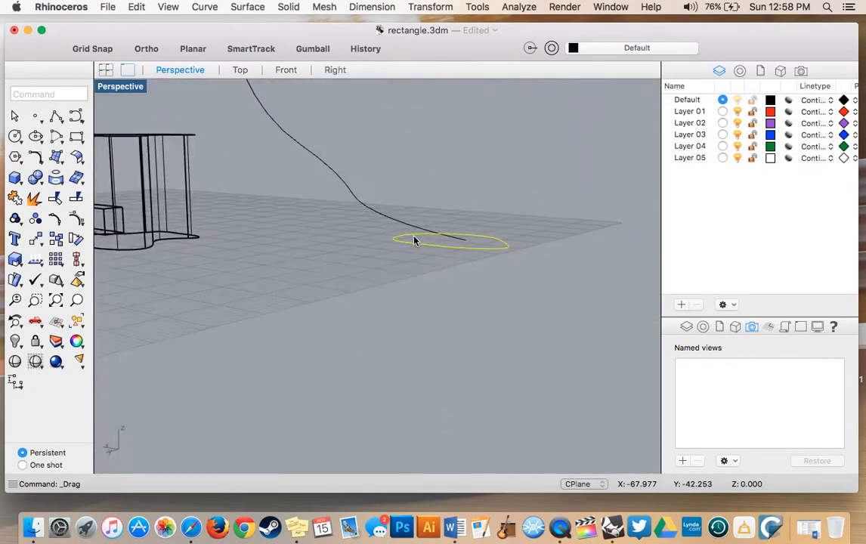
pyautogui.hscroll(-10, 414, 240)
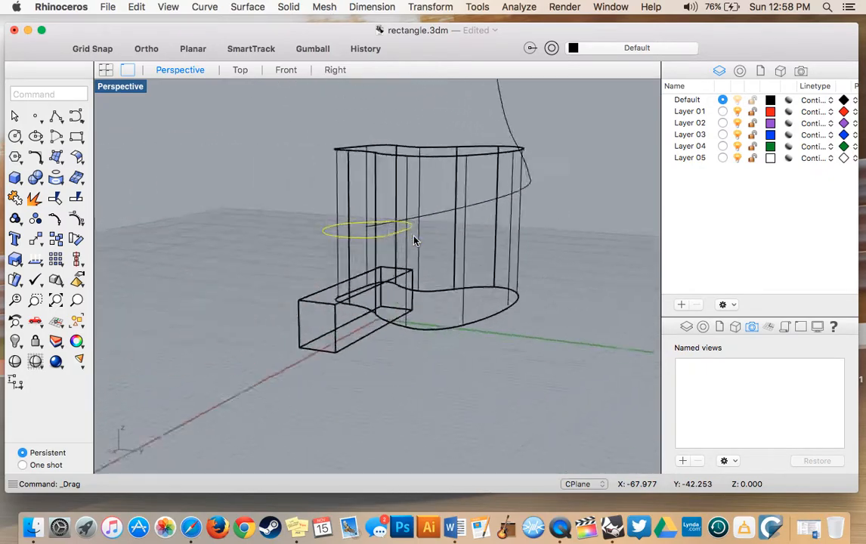
pyautogui.hscroll(10, 414, 240)
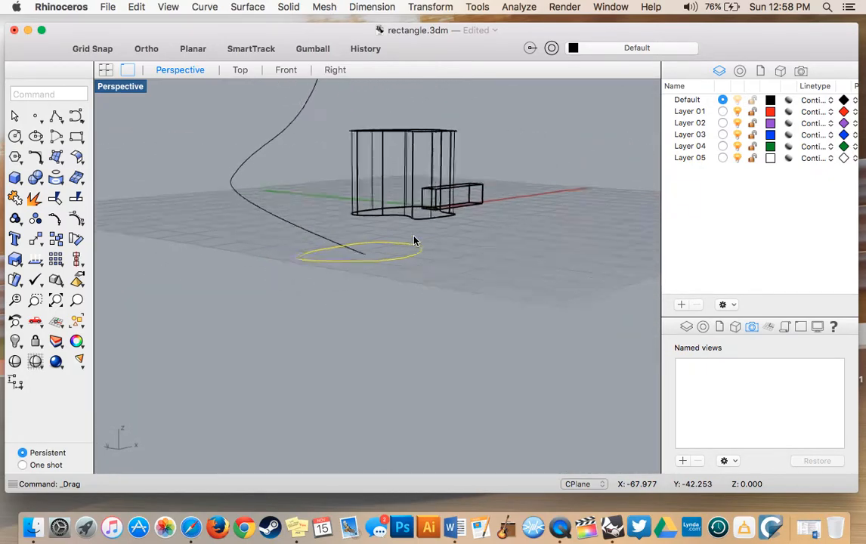
pyautogui.hscroll(3, 414, 240)
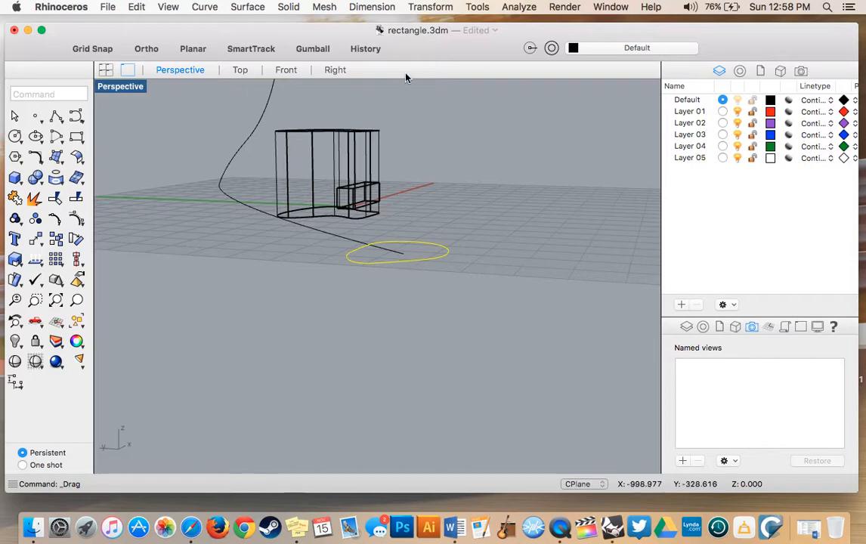
pyautogui.scroll(-10, 392, 214)
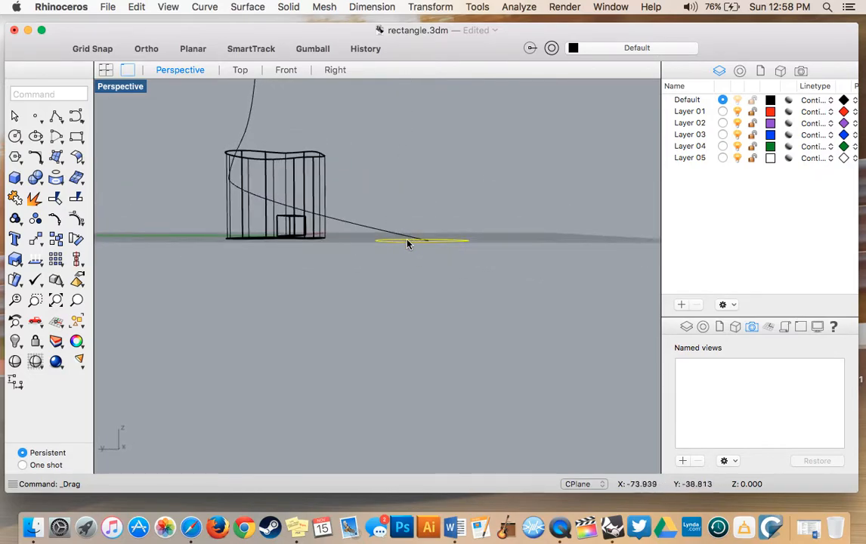
pyautogui.scroll(10, 240, 150)
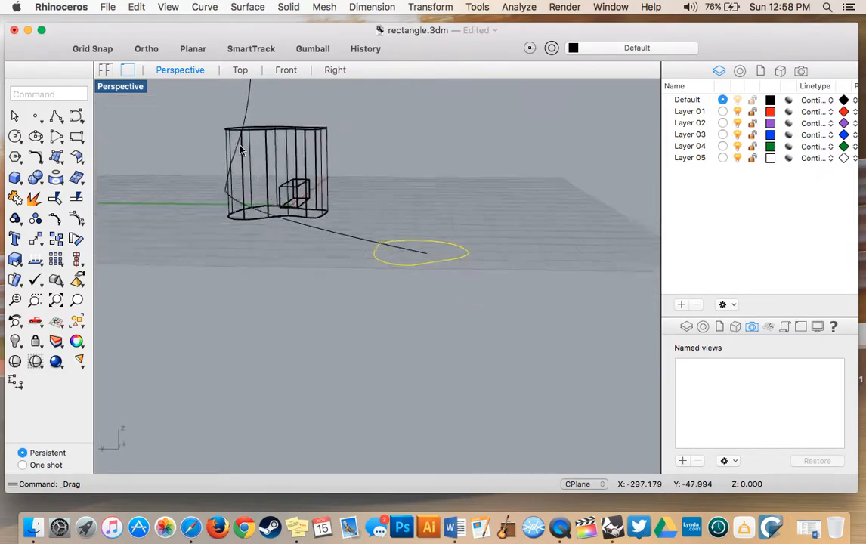
pyautogui.scroll(-10, 240, 151)
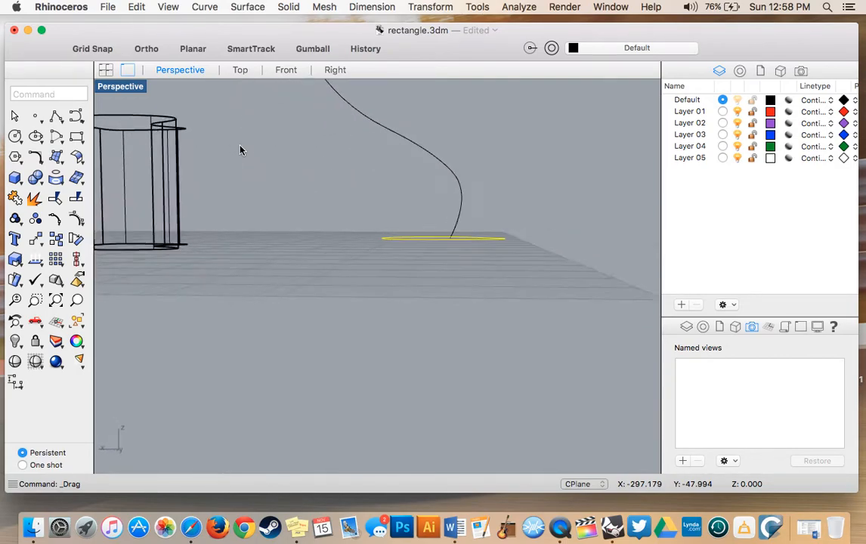
pyautogui.scroll(3, 240, 150)
pyautogui.scroll(-8, 241, 151)
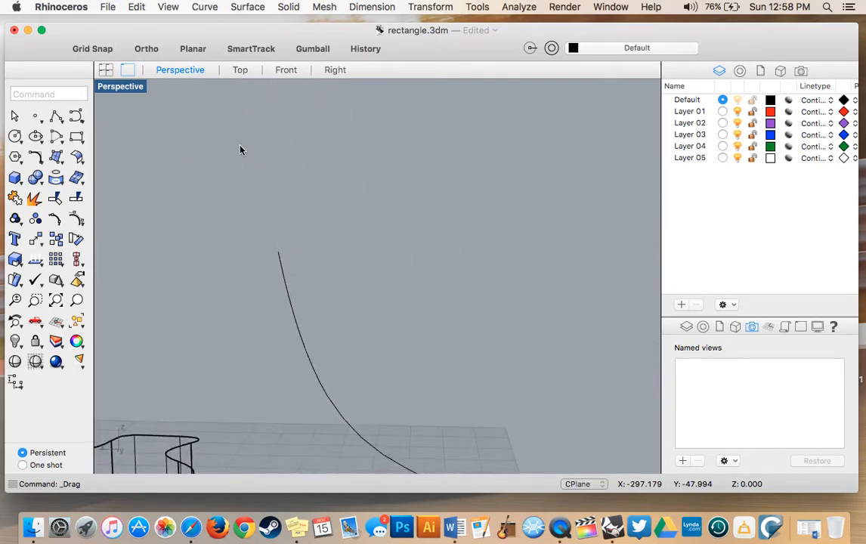
pyautogui.scroll(6, 240, 150)
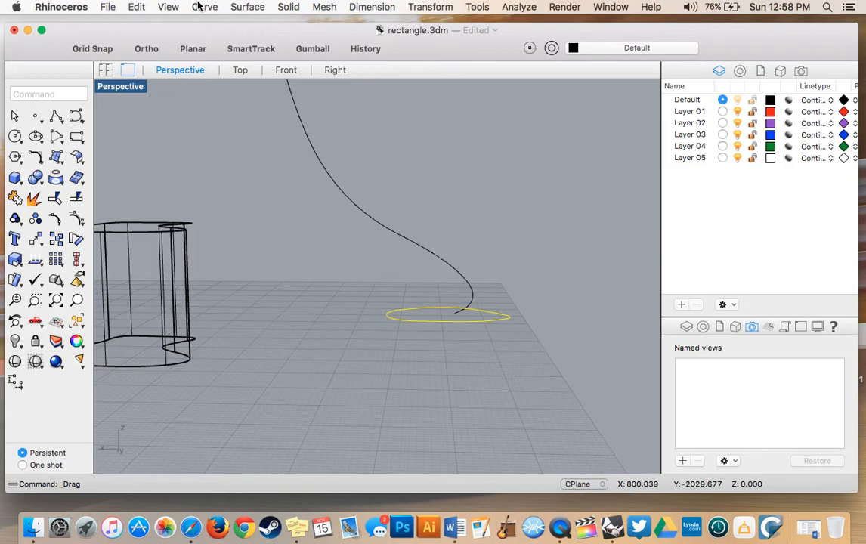
# - Extrude the selected closed curve along the tall S-shaped path curve as a surface
pyautogui.click(233, 7)
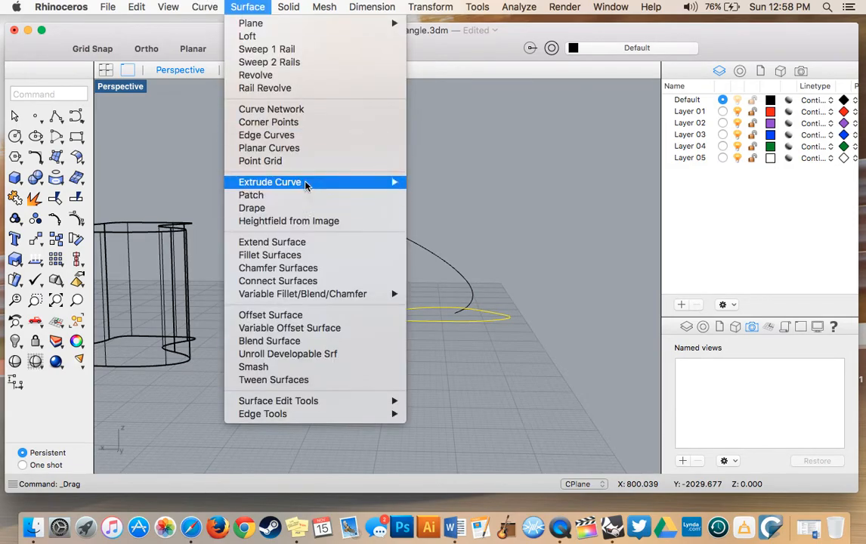
pyautogui.moveTo(358, 190)
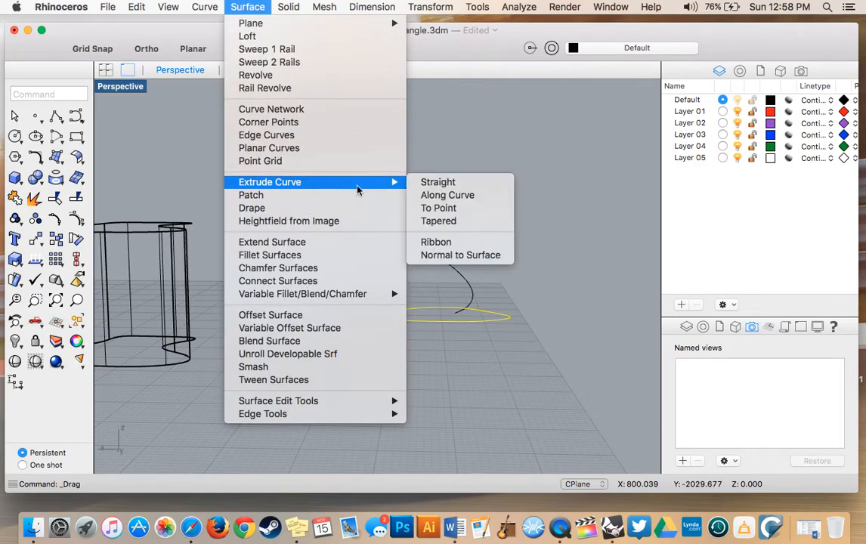
pyautogui.click(446, 195)
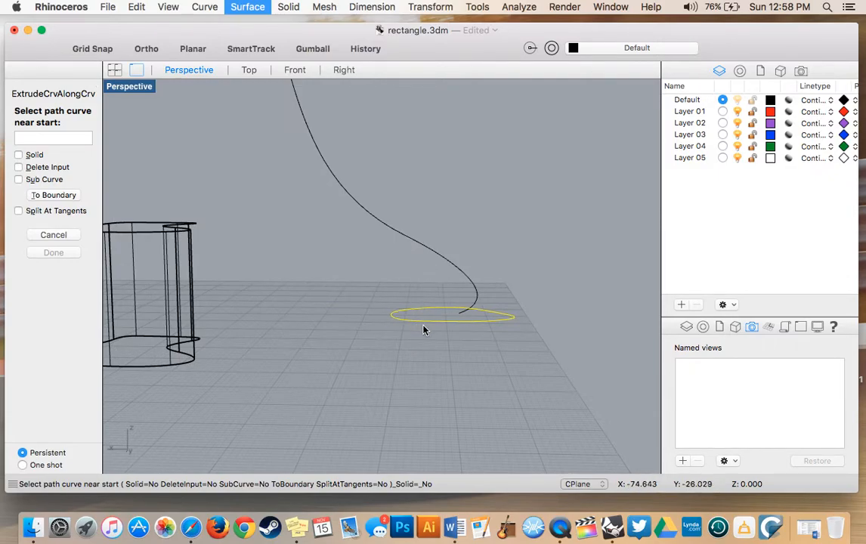
pyautogui.click(435, 258)
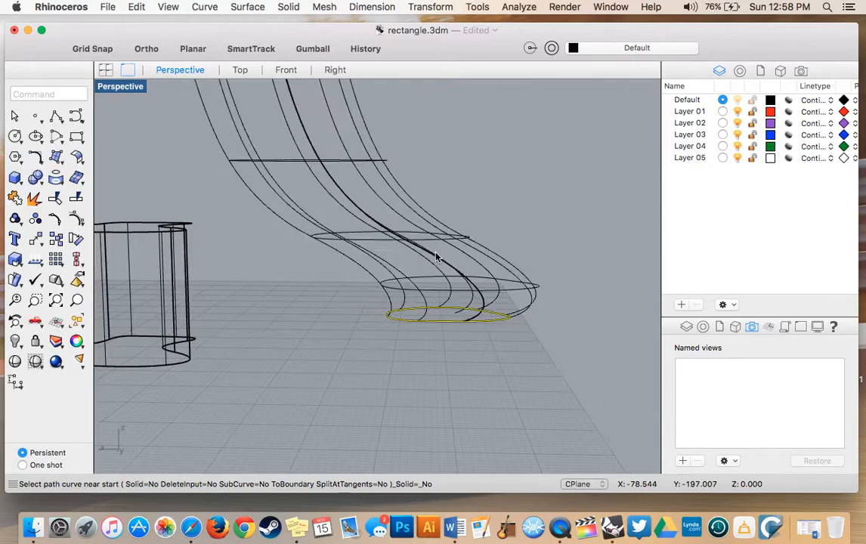
# - Shade the Perspective view and examine the extruded tube from all sides, including its open ends and underside
pyautogui.hscroll(-10, 404, 335)
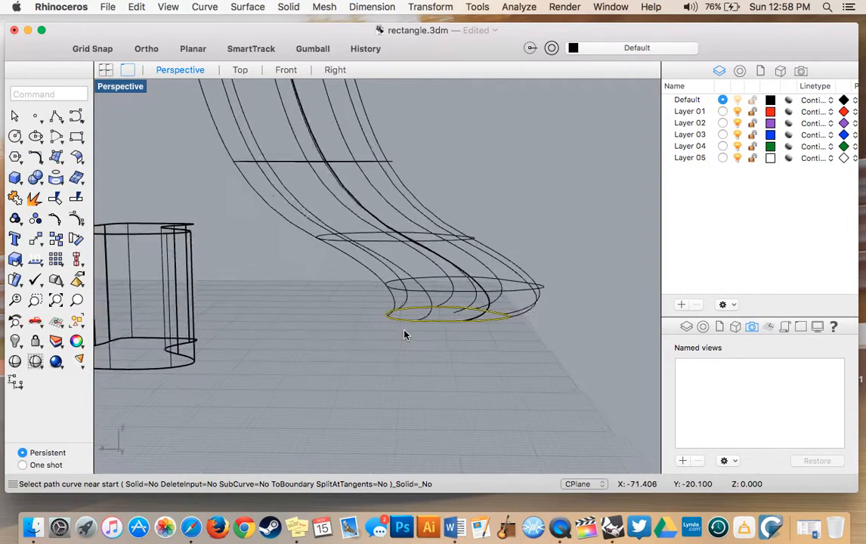
pyautogui.click(15, 361)
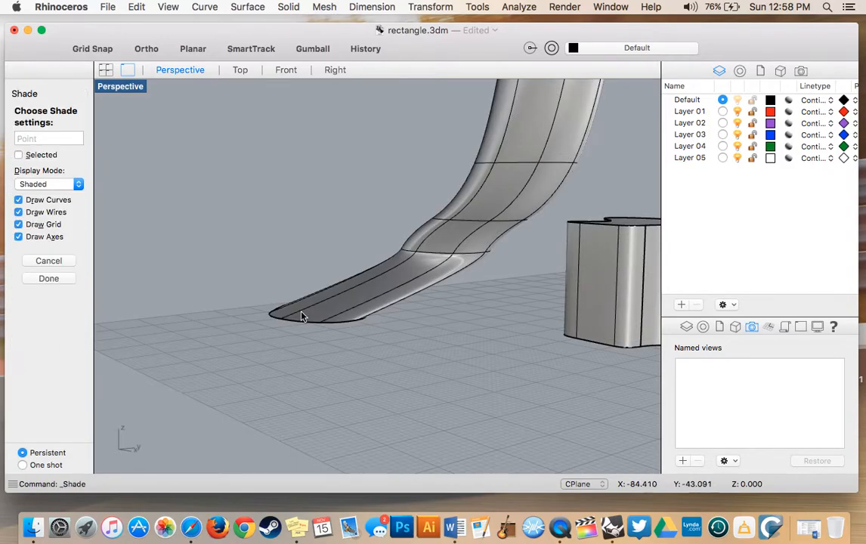
pyautogui.hscroll(10, 301, 316)
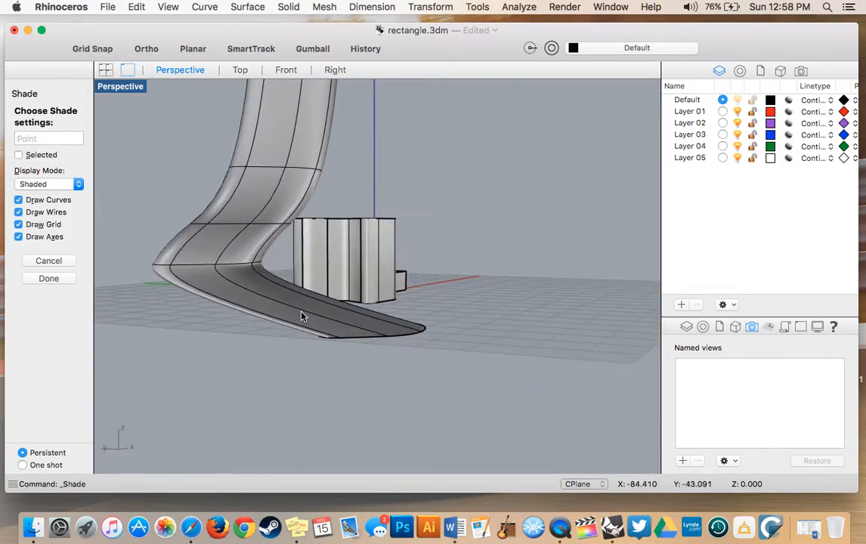
pyautogui.hscroll(10, 301, 315)
pyautogui.hscroll(10, 215, 279)
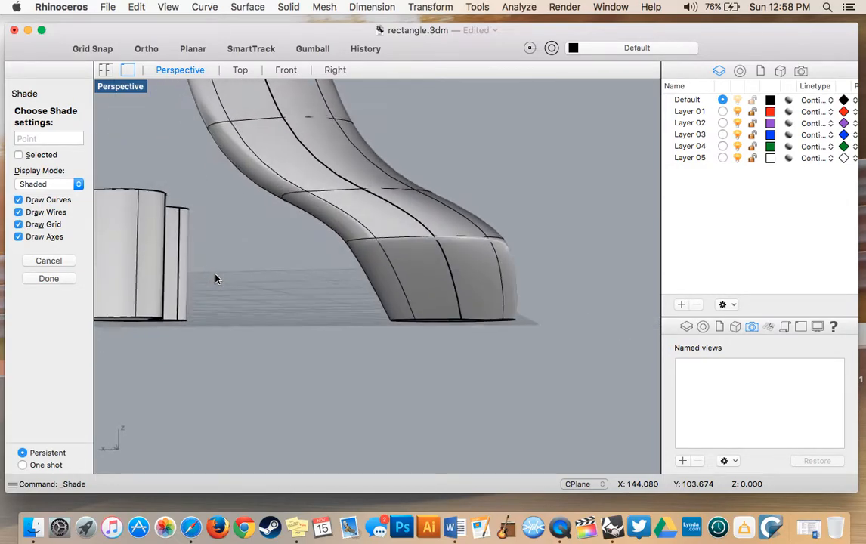
pyautogui.hscroll(10, 215, 279)
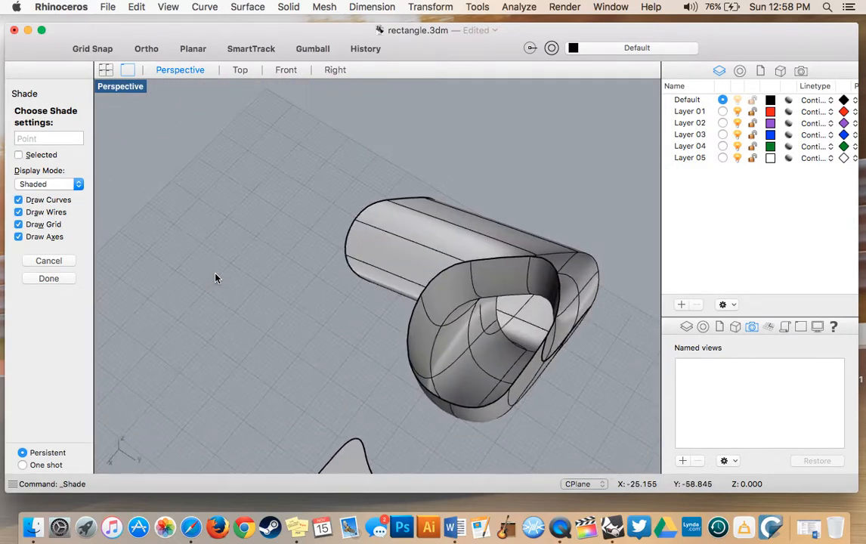
pyautogui.hscroll(10, 216, 279)
pyautogui.hscroll(10, 188, 296)
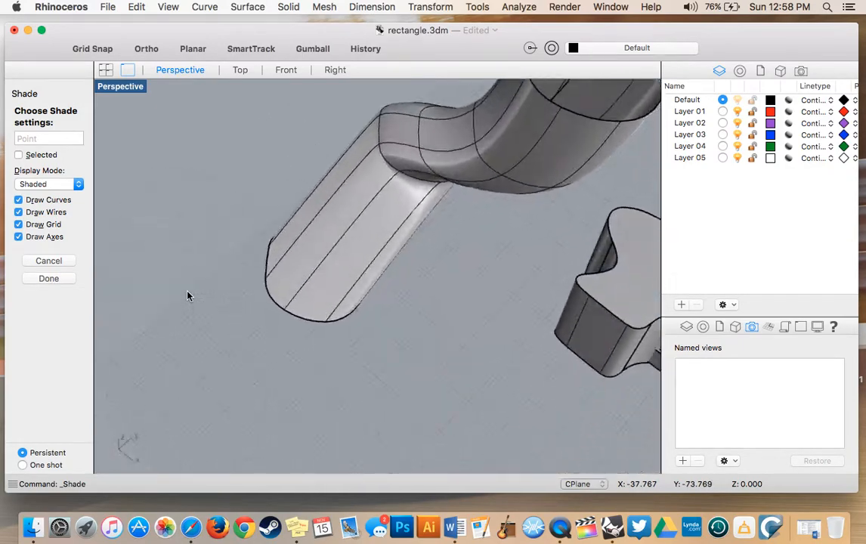
pyautogui.scroll(-10, 188, 296)
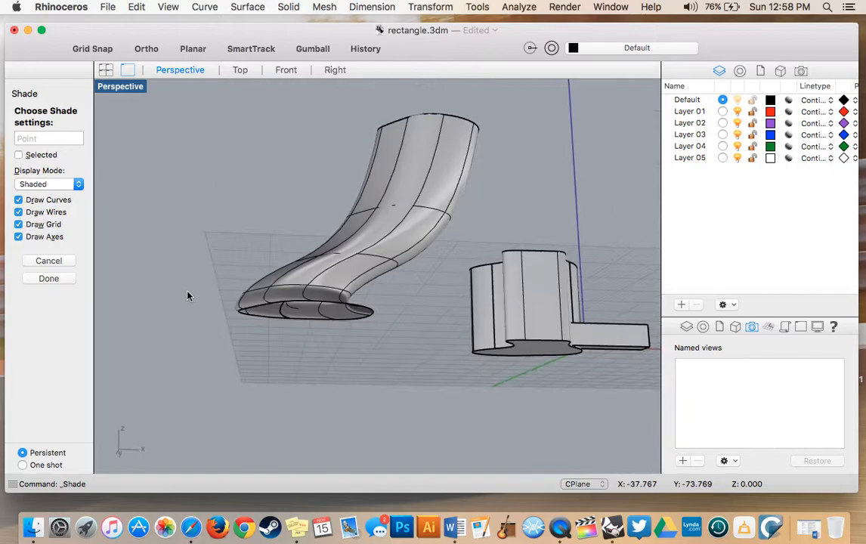
pyautogui.scroll(-5, 188, 296)
pyautogui.scroll(10, 188, 296)
pyautogui.scroll(3, 188, 296)
pyautogui.click(48, 262)
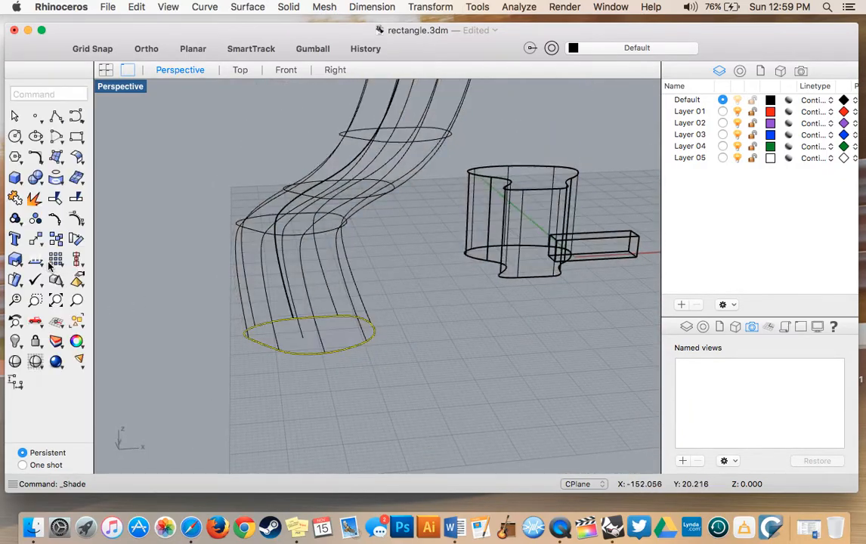
# - Undo the extrusion along the curve and delete the S-shaped path curve
pyautogui.press('super+z')
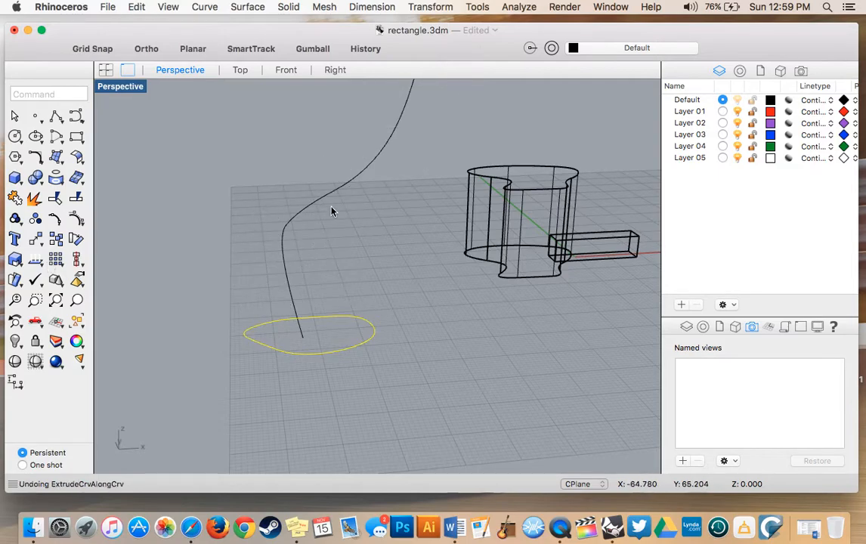
pyautogui.click(320, 195)
pyautogui.press('Delete')
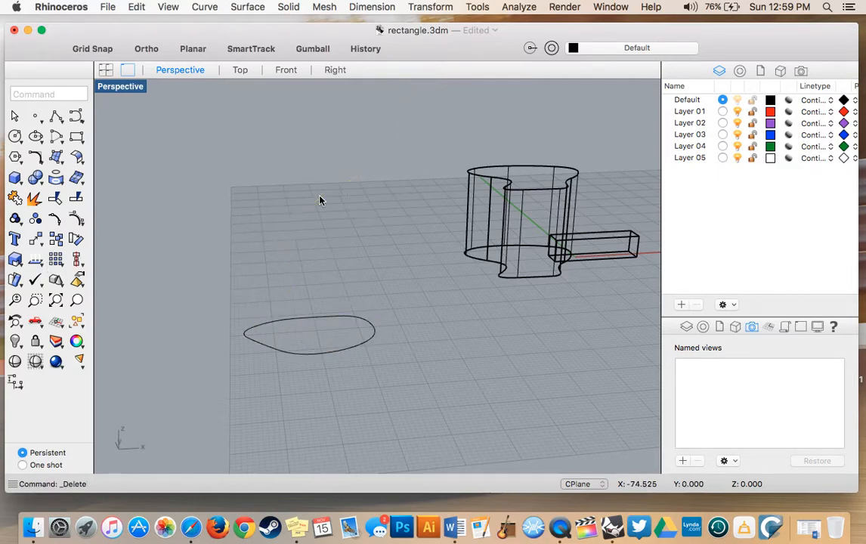
# - Move the wavy extruded solid away from the box to just behind the closed curve and deselect it
pyautogui.hscroll(5, 408, 270)
pyautogui.moveTo(590, 197); pyautogui.dragTo(356, 192)
pyautogui.click(496, 270)
pyautogui.scroll(5, 496, 270)
pyautogui.scroll(5, 496, 271)
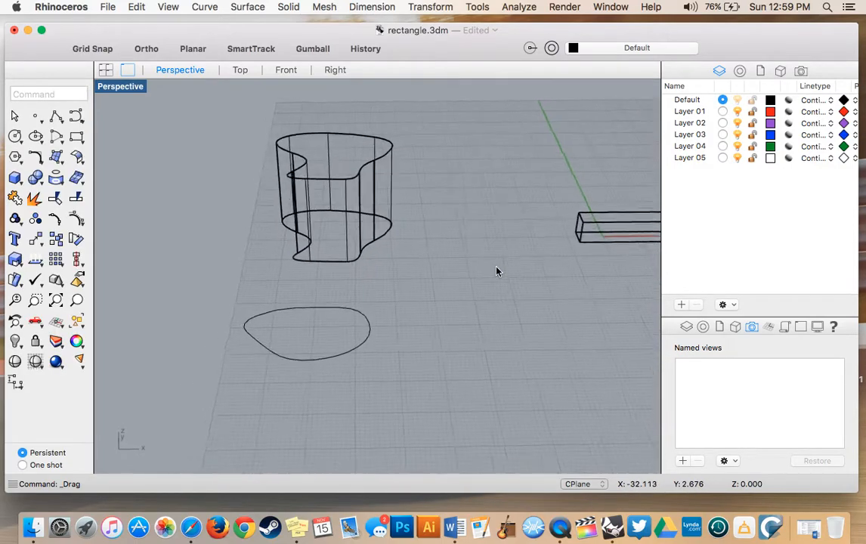
pyautogui.click(238, 9)
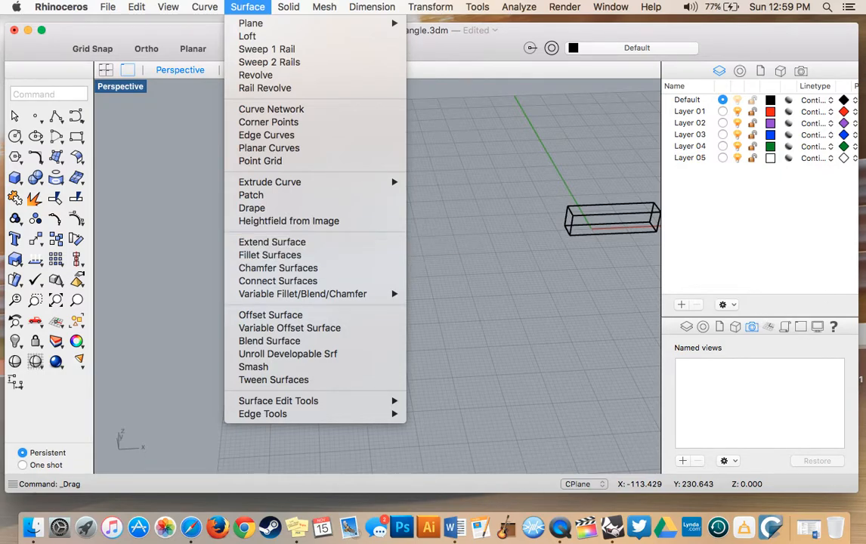
pyautogui.moveTo(292, 13)
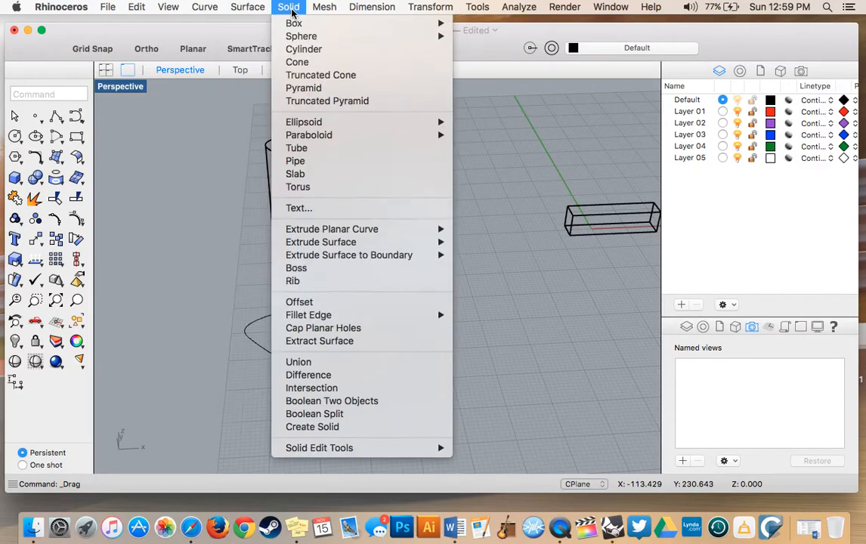
pyautogui.click(558, 290)
# - Draw a corner-to-corner solid box about 15 units tall on the empty grid in front of the small box
pyautogui.hscroll(5, 557, 291)
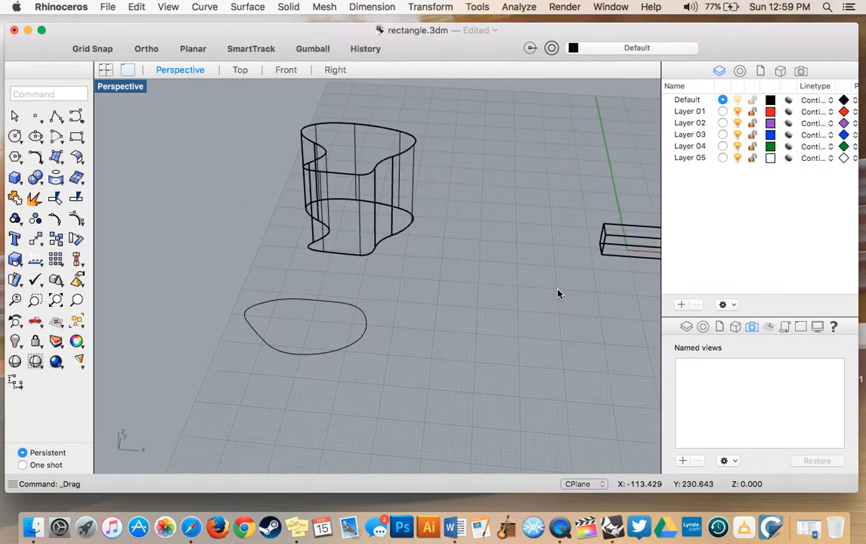
pyautogui.hscroll(5, 558, 294)
pyautogui.scroll(-4, 558, 293)
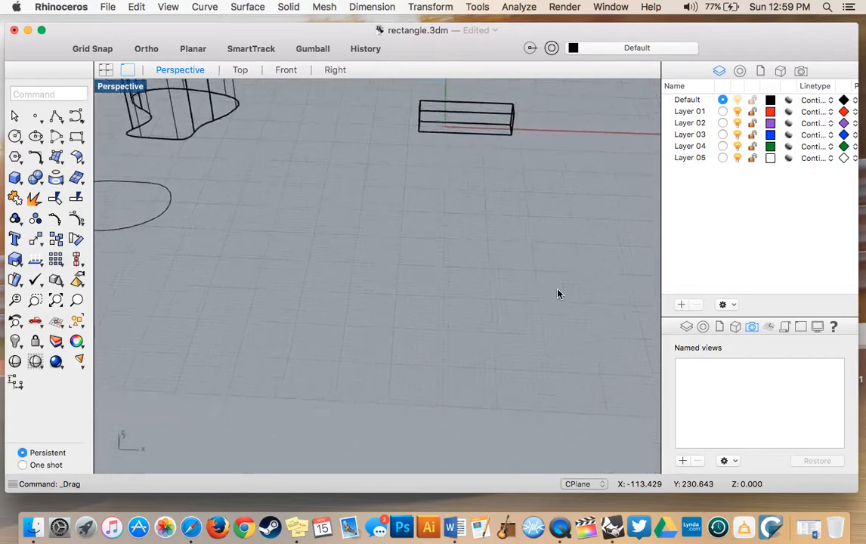
pyautogui.scroll(-4, 461, 272)
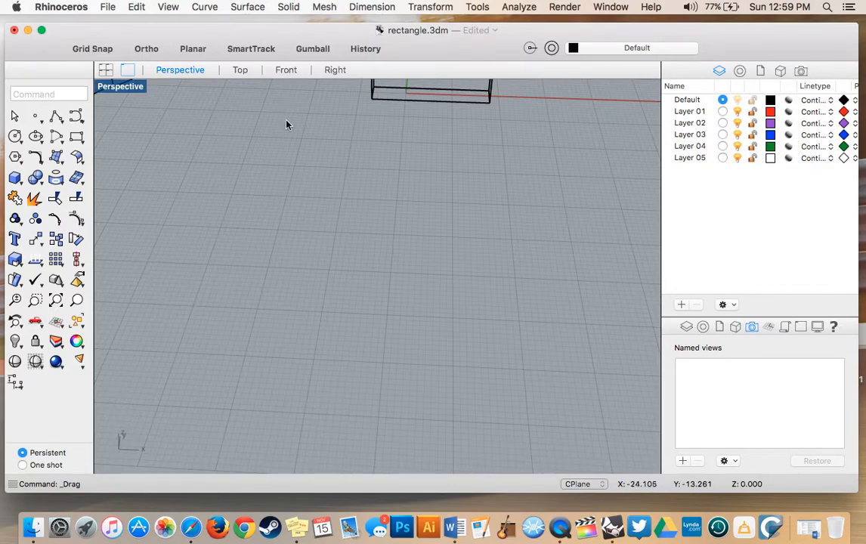
pyautogui.hscroll(2, 282, 174)
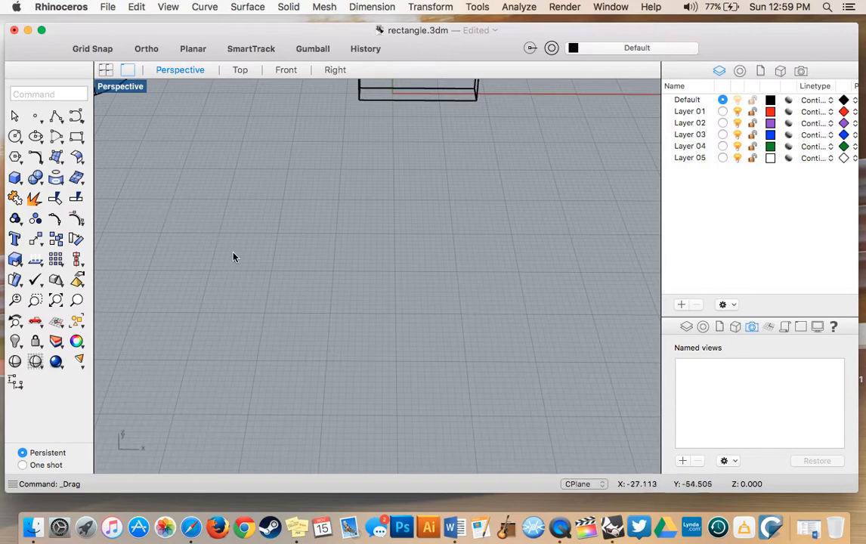
pyautogui.click(288, 6)
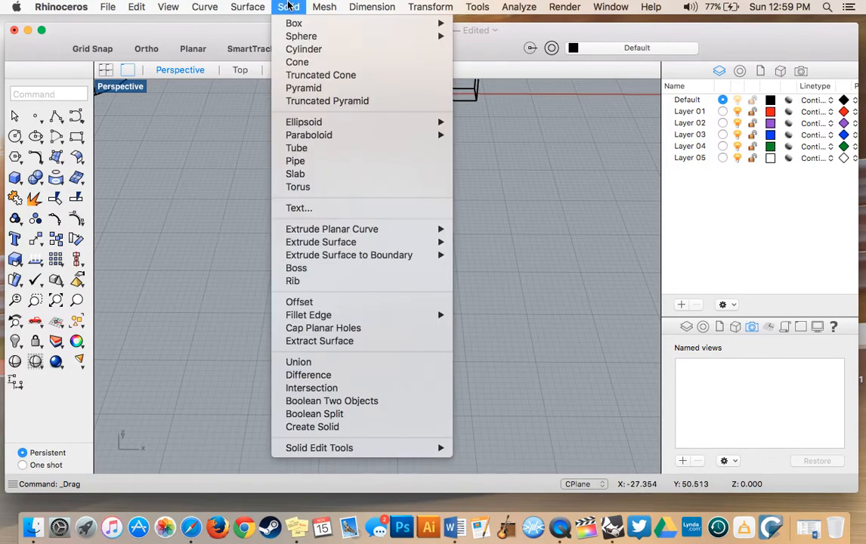
pyautogui.moveTo(292, 28)
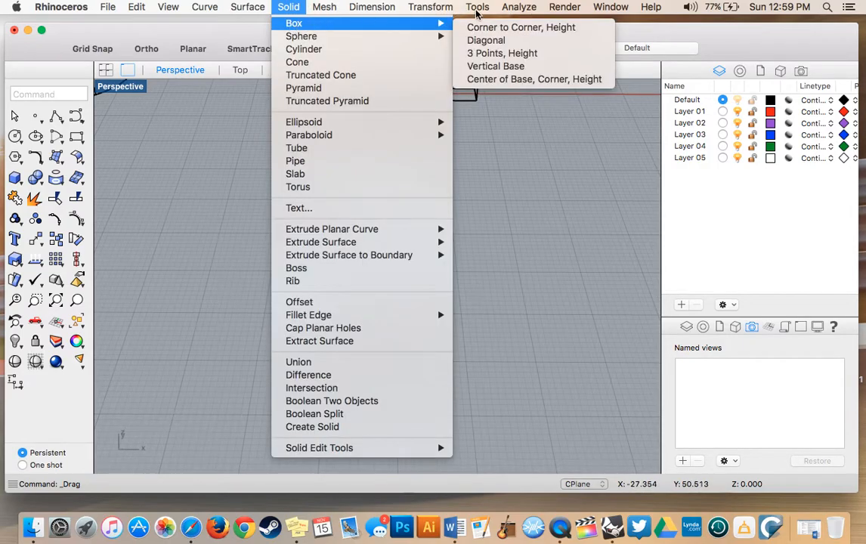
pyautogui.click(521, 28)
pyautogui.click(206, 229)
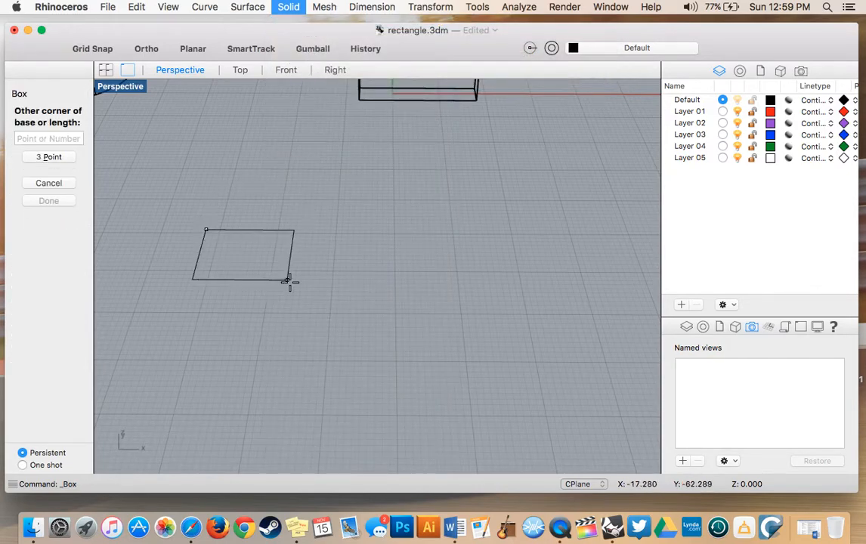
pyautogui.click(313, 301)
pyautogui.click(303, 230)
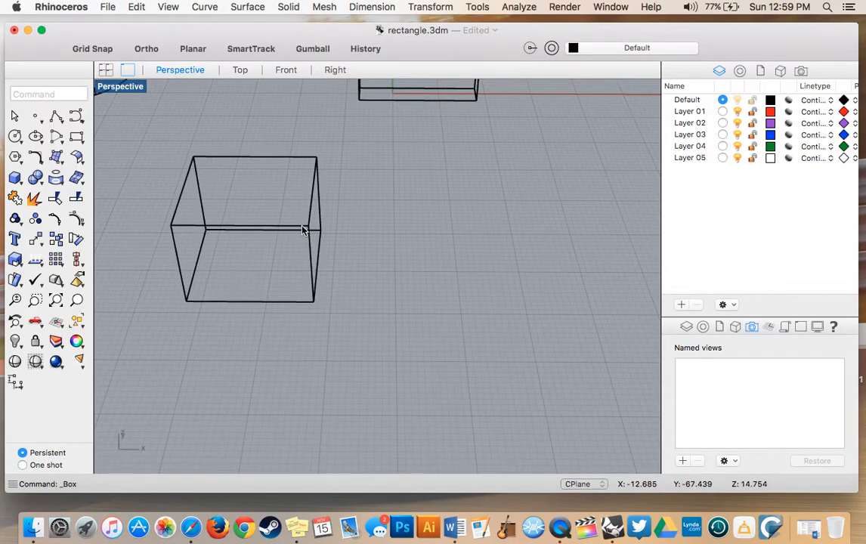
# - Preview the Perspective view shaded and examine the tall box from several sides before ending the preview
pyautogui.click(14, 362)
pyautogui.hscroll(10, 243, 355)
pyautogui.hscroll(-10, 243, 357)
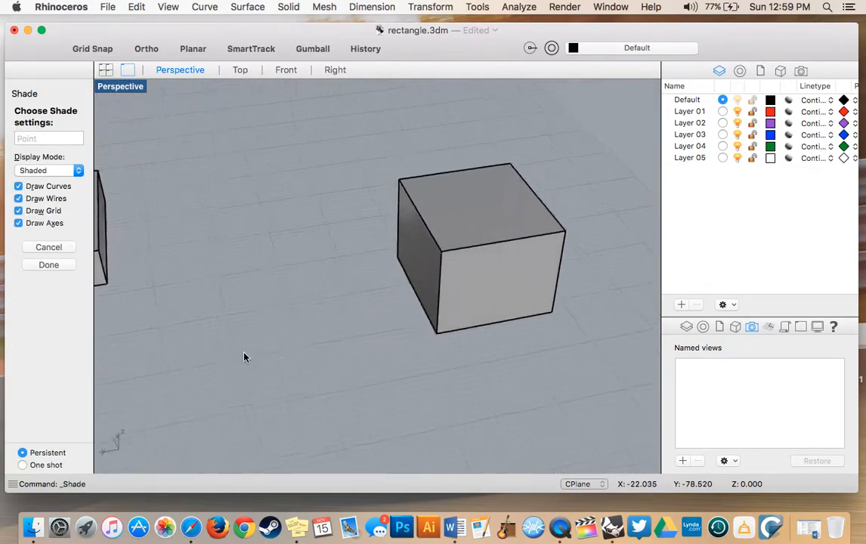
pyautogui.scroll(-10, 243, 356)
pyautogui.scroll(10, 243, 357)
pyautogui.hscroll(10, 244, 357)
pyautogui.hscroll(5, 243, 356)
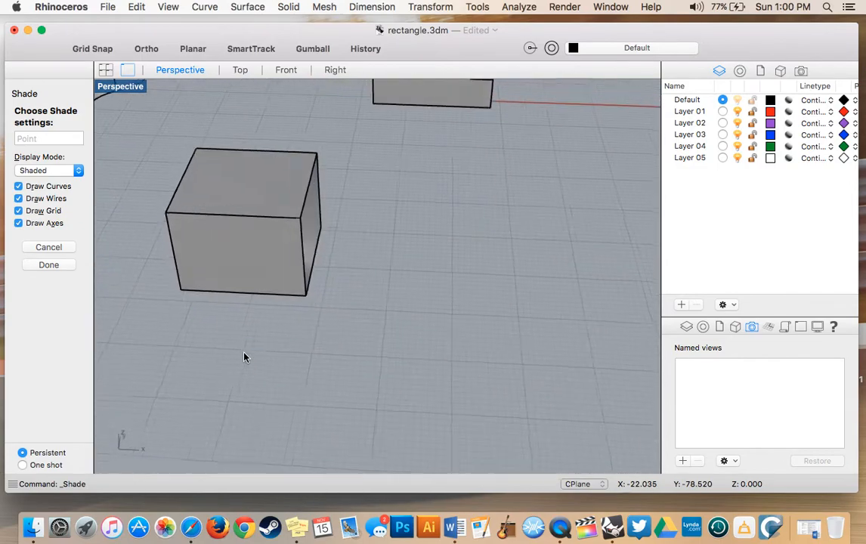
pyautogui.scroll(3, 244, 356)
pyautogui.click(49, 265)
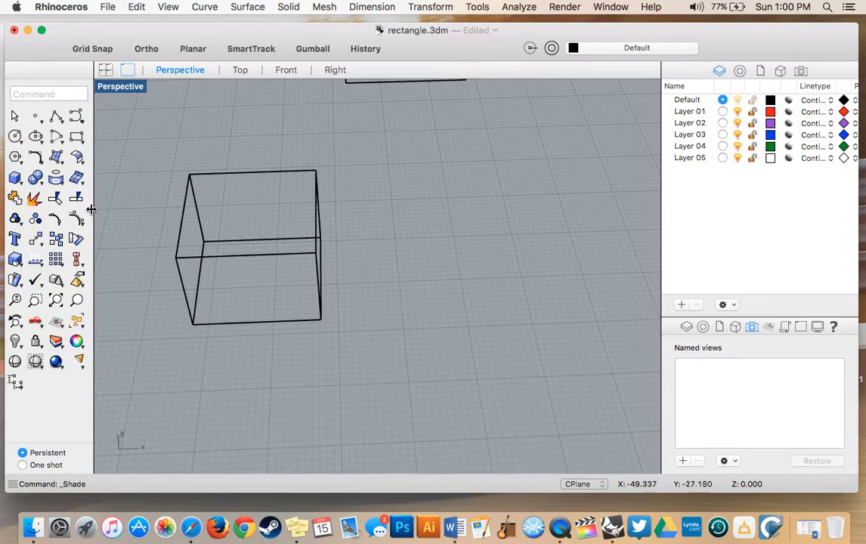
# - Set the Perspective viewport's display mode to Shaded
pyautogui.click(35, 358)
pyautogui.scroll(-2, 307, 147)
pyautogui.scroll(-1, 307, 146)
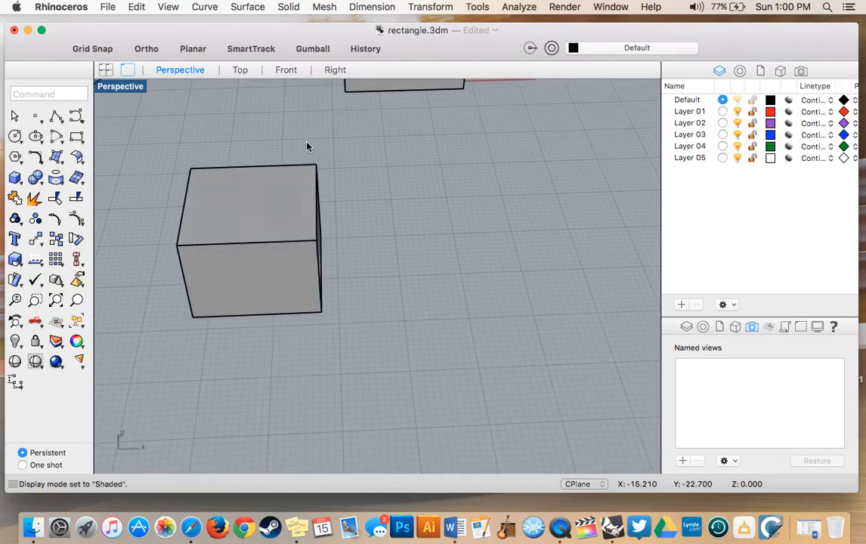
# - Add a solid sphere by two diameter points on the open grid to the right of the tall box
pyautogui.click(248, 7)
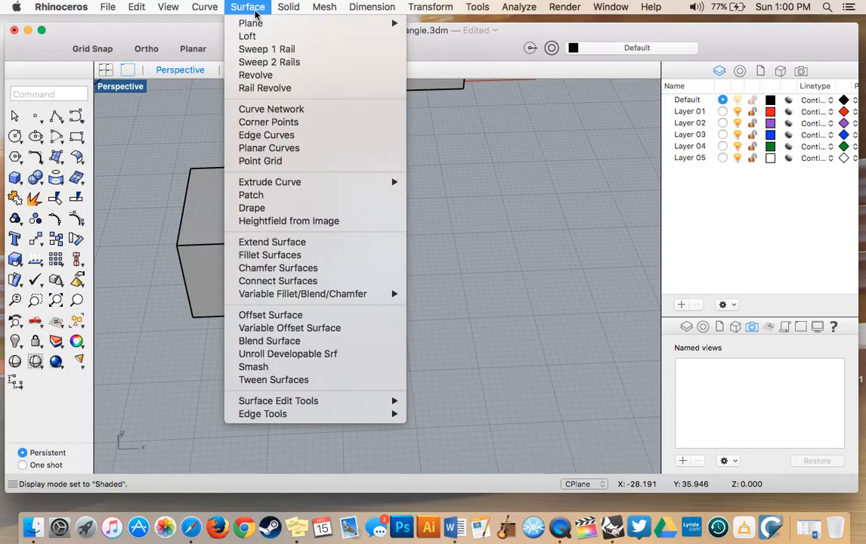
pyautogui.moveTo(298, 4)
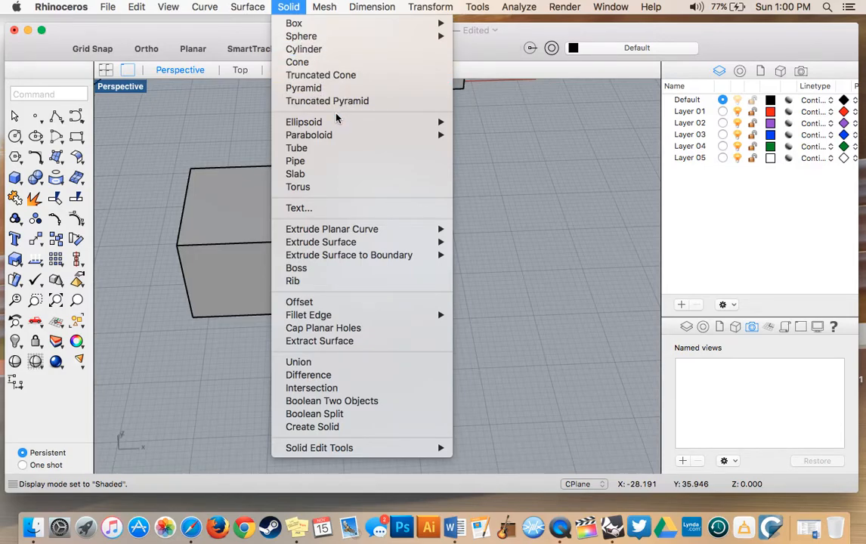
pyautogui.moveTo(358, 127)
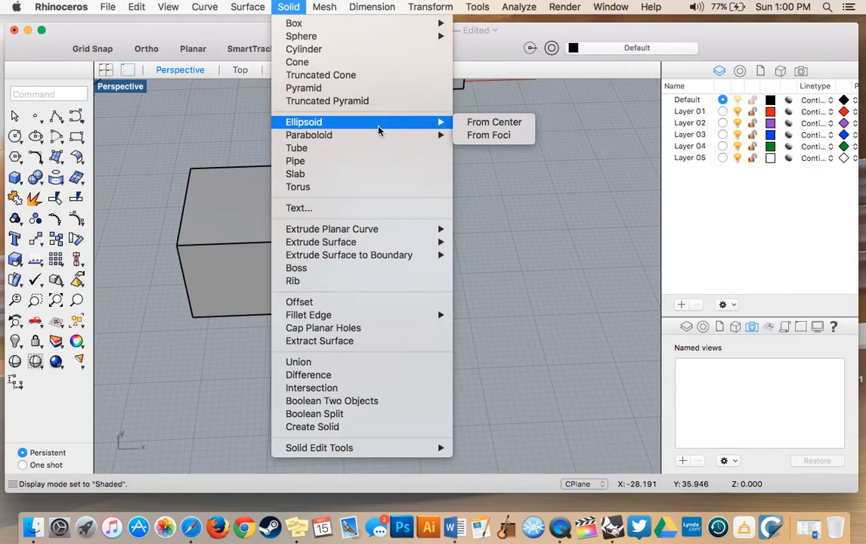
pyautogui.moveTo(346, 42)
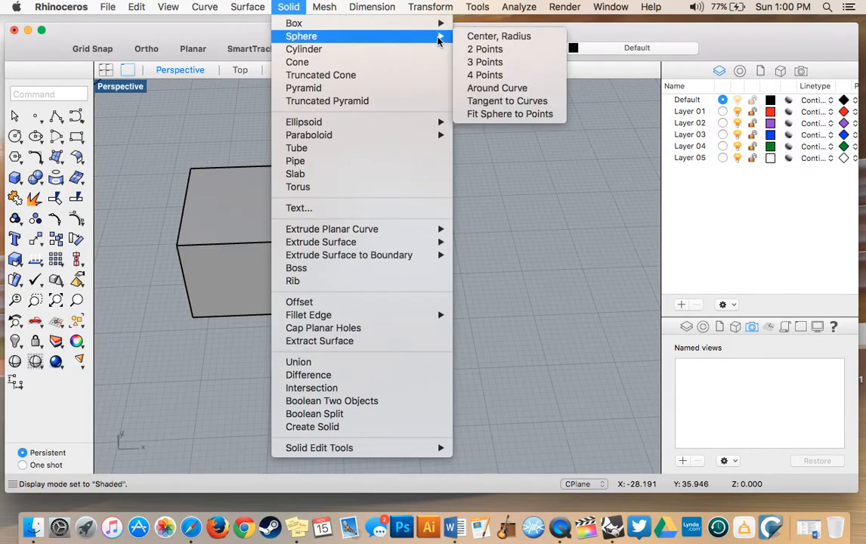
pyautogui.click(486, 49)
pyautogui.click(476, 225)
pyautogui.click(529, 175)
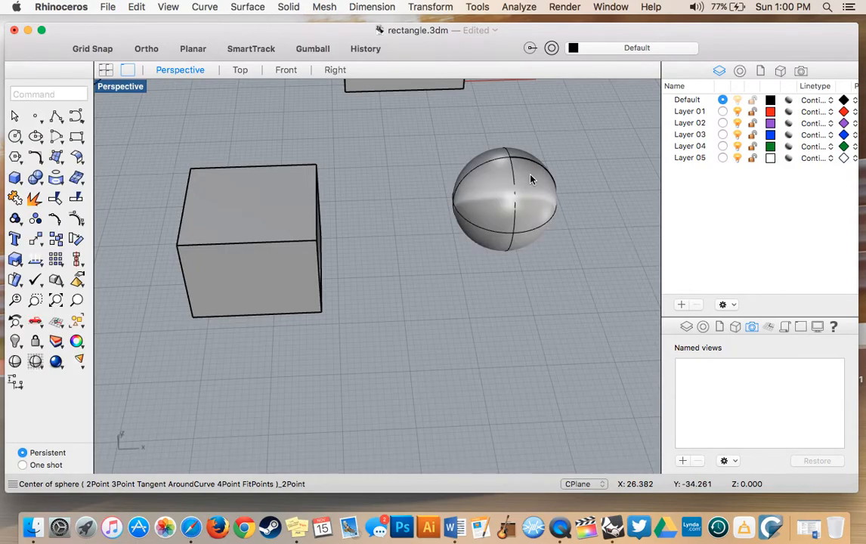
# - Examine the sphere and the tall box from above, from the side and from below
pyautogui.moveTo(475, 156); pyautogui.dragTo(530, 179, button='right')
pyautogui.hscroll(10, 530, 179)
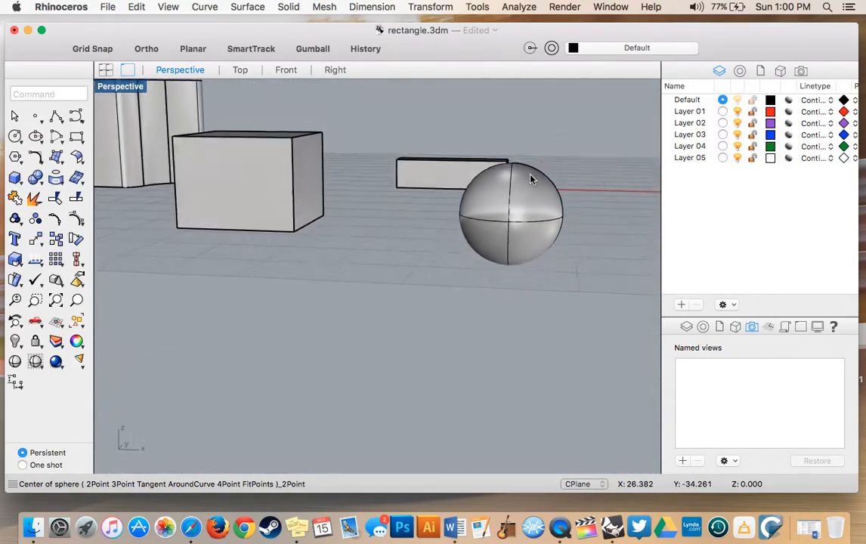
pyautogui.hscroll(10, 530, 179)
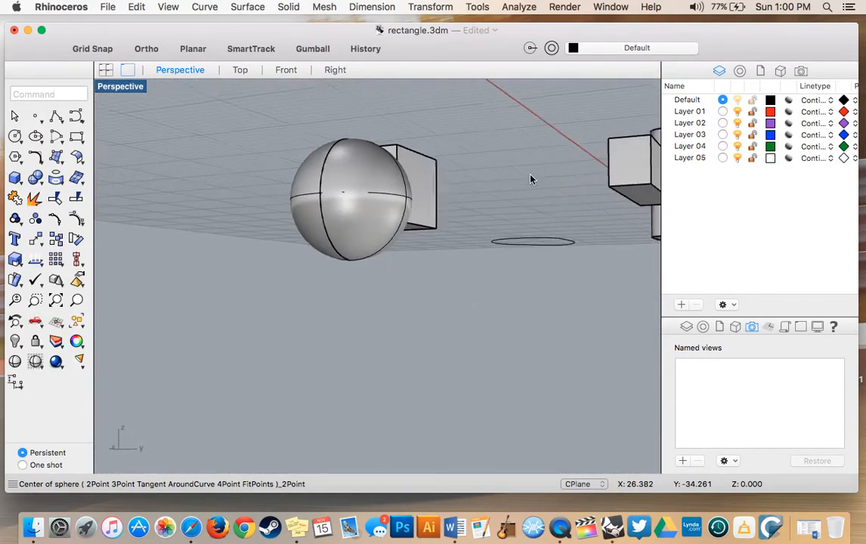
pyautogui.hscroll(-10, 531, 179)
pyautogui.scroll(10, 530, 179)
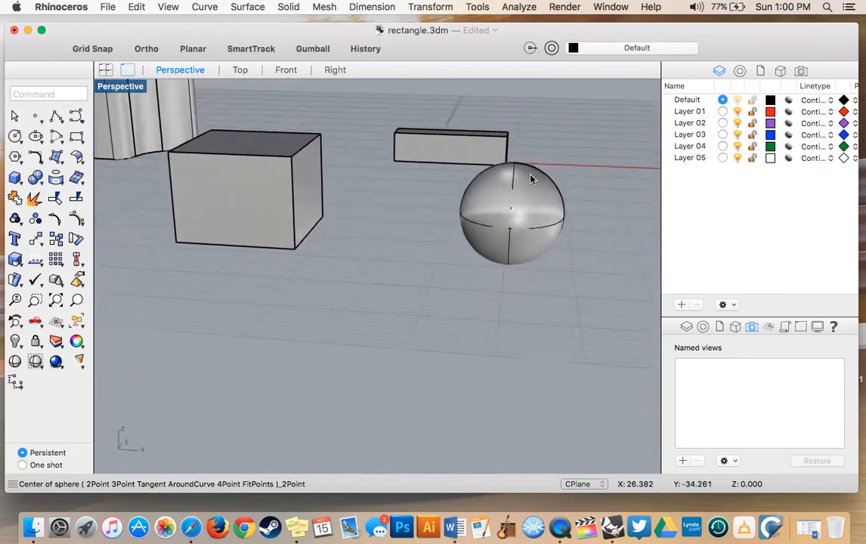
pyautogui.moveTo(531, 179); pyautogui.dragTo(509, 183, button='right')
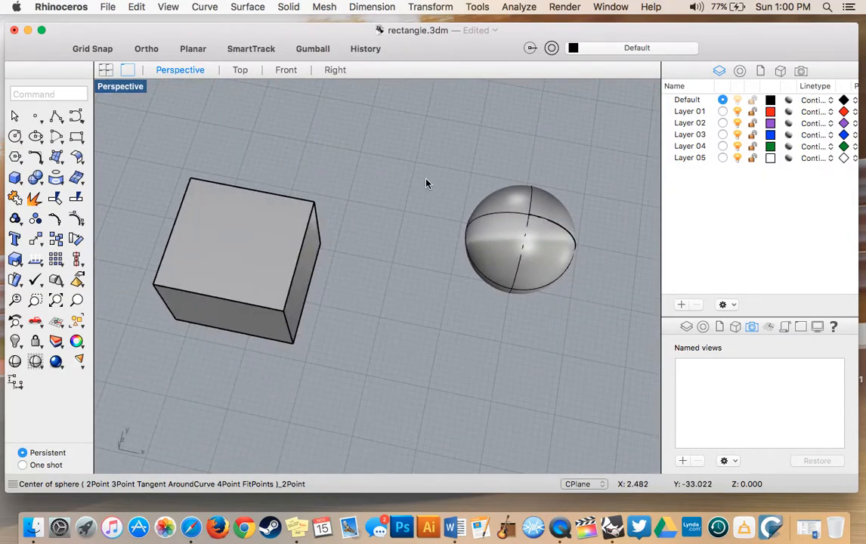
pyautogui.hscroll(-10, 428, 183)
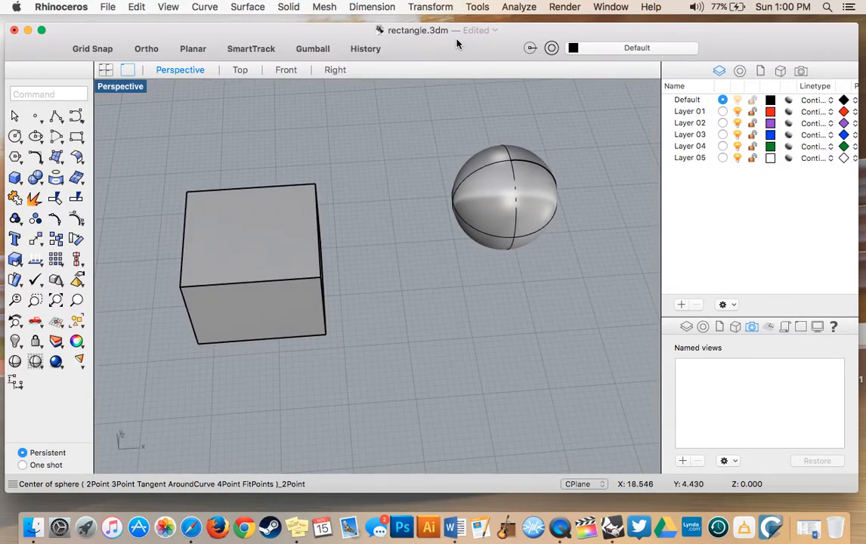
# - Move the sphere so it partly overlaps the tall box at its lower front right corner, and deselect it
pyautogui.moveTo(495, 186); pyautogui.dragTo(293, 168)
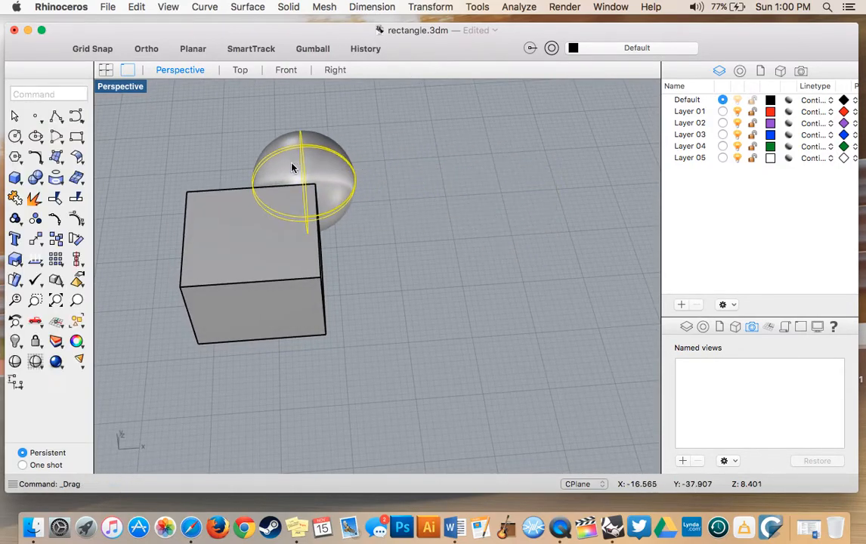
pyautogui.scroll(-8, 293, 168)
pyautogui.hscroll(10, 293, 168)
pyautogui.moveTo(437, 203); pyautogui.dragTo(329, 200)
pyautogui.scroll(-10, 327, 201)
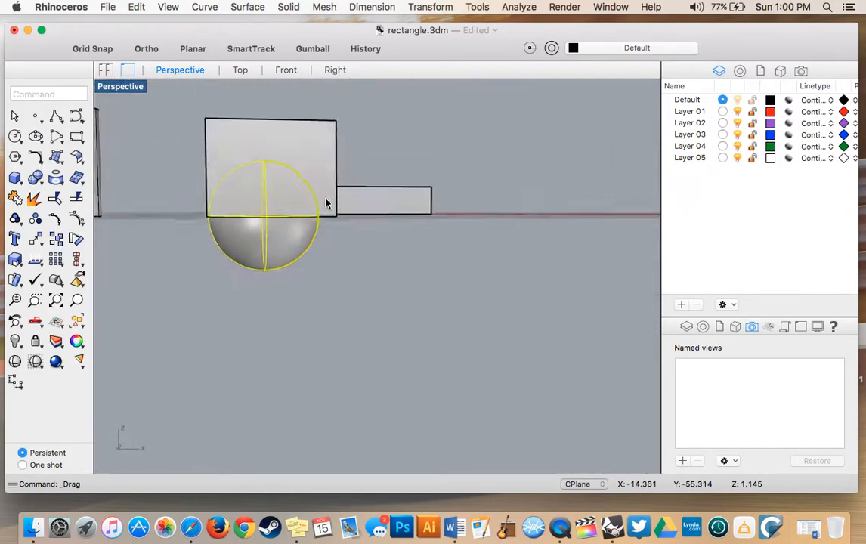
pyautogui.click(407, 208)
pyautogui.scroll(5, 408, 208)
pyautogui.hscroll(10, 408, 209)
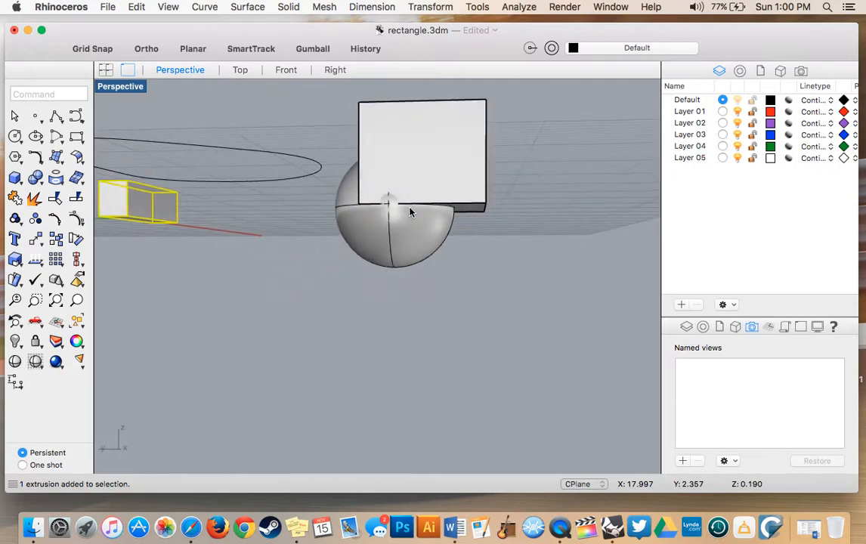
pyautogui.hscroll(-10, 410, 209)
pyautogui.moveTo(400, 242); pyautogui.dragTo(427, 247)
pyautogui.scroll(10, 427, 247)
pyautogui.click(439, 292)
# - Examine the overlap between the sphere and the tall box from low and high angles
pyautogui.hscroll(-10, 439, 291)
pyautogui.hscroll(-10, 439, 292)
pyautogui.scroll(-5, 439, 292)
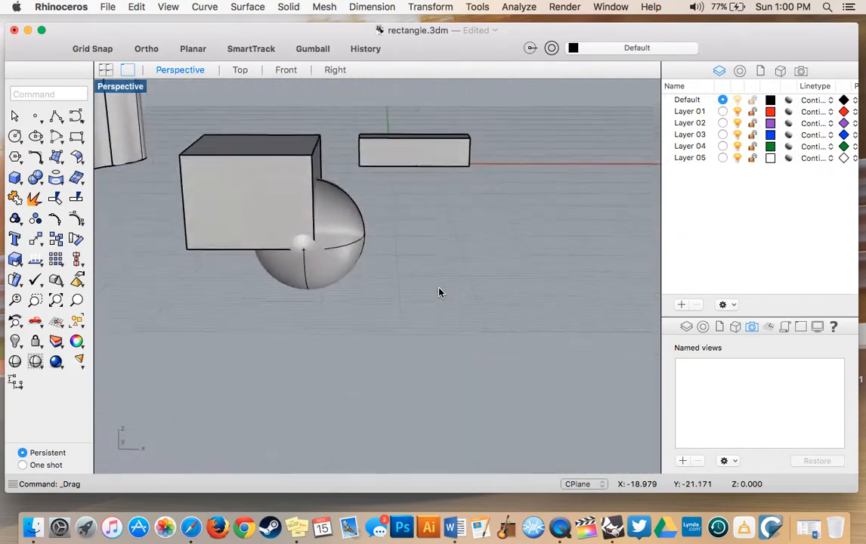
pyautogui.scroll(5, 439, 291)
pyautogui.scroll(-3, 440, 292)
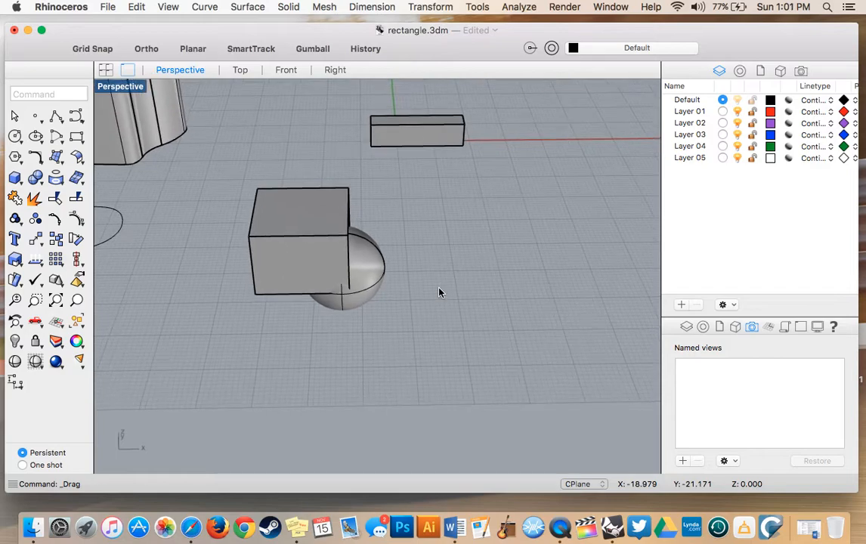
pyautogui.scroll(3, 441, 292)
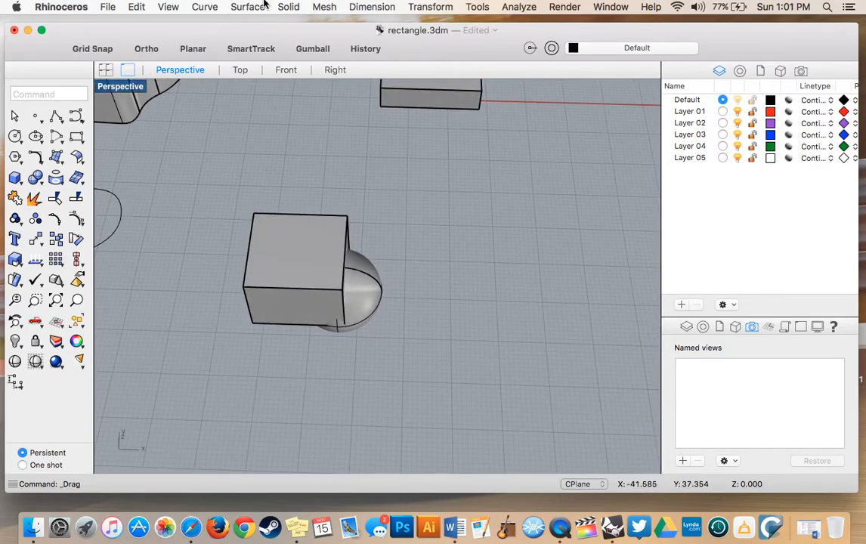
pyautogui.click(288, 7)
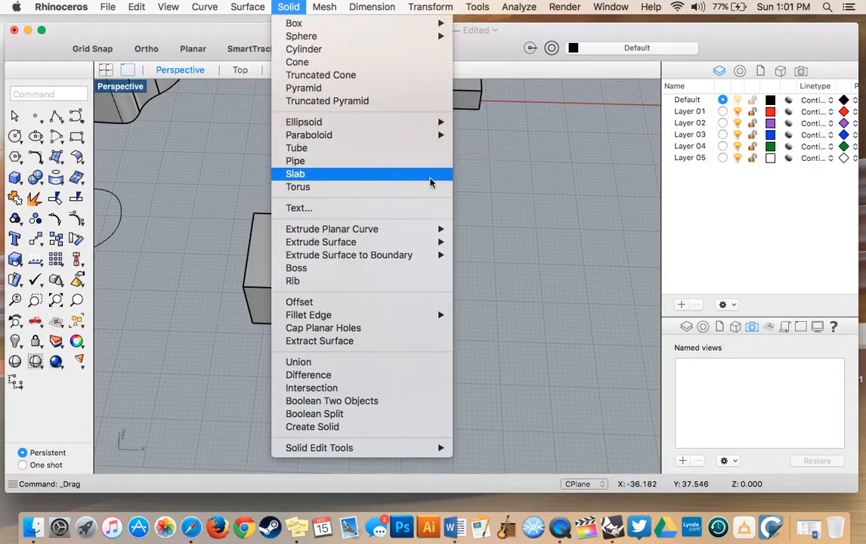
pyautogui.moveTo(394, 235)
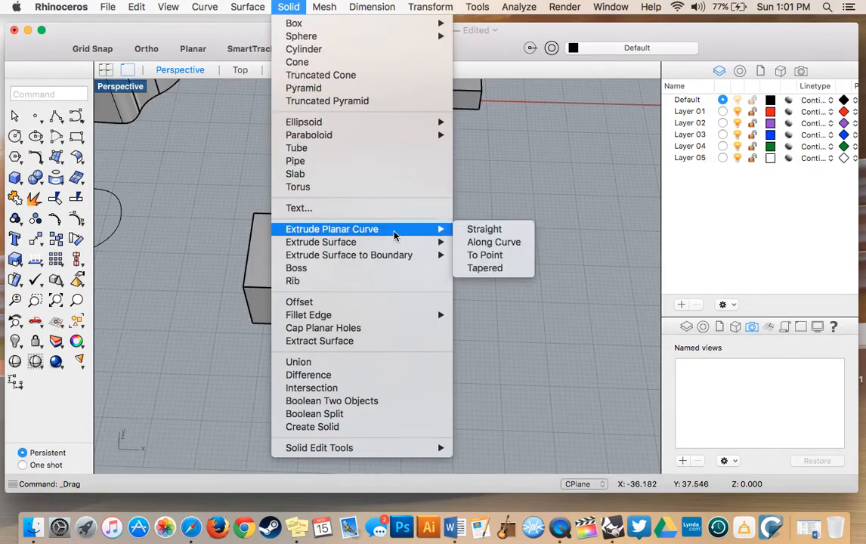
pyautogui.click(197, 235)
# - Move the closed curve forward, away from the wavy extruded solid, and keep it selected
pyautogui.hscroll(-5, 196, 235)
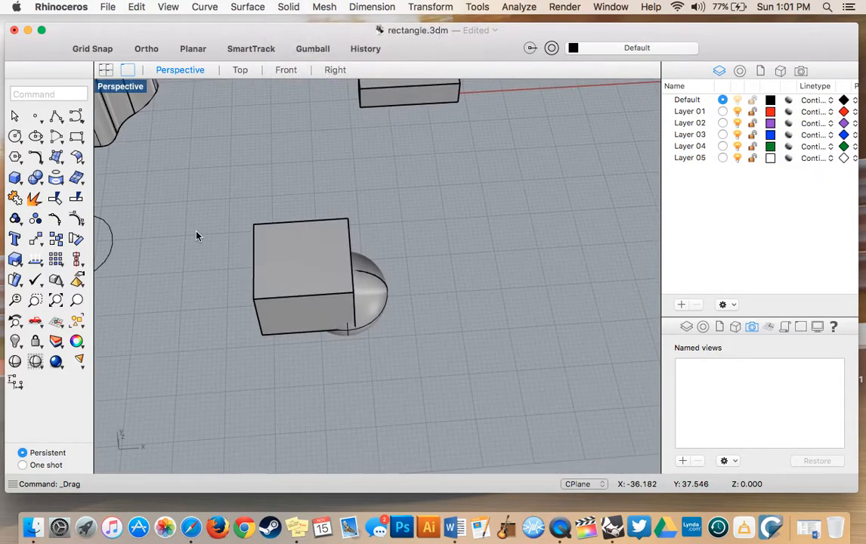
pyautogui.hscroll(-5, 196, 235)
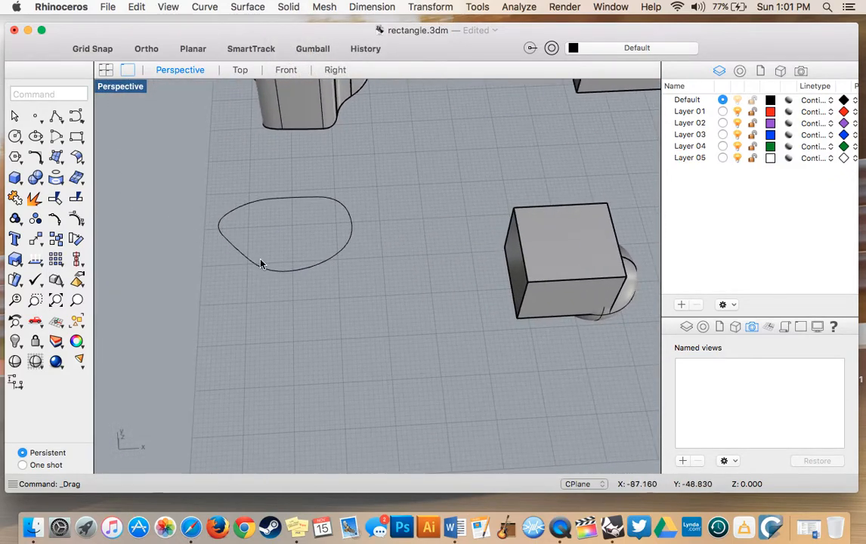
pyautogui.moveTo(274, 277); pyautogui.dragTo(336, 357)
pyautogui.scroll(2, 336, 358)
pyautogui.hscroll(-3, 336, 358)
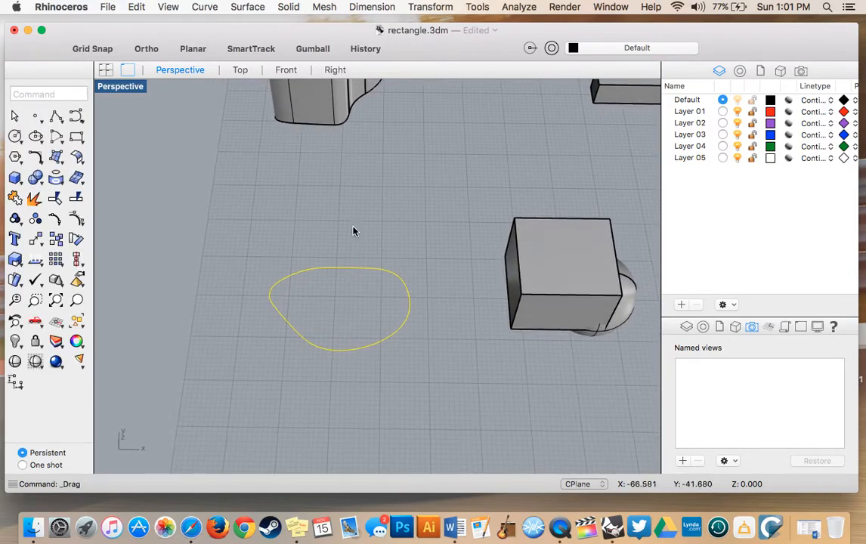
# - Extrude the selected closed planar curve straight up into a solid and inspect it from above and below
pyautogui.click(285, 7)
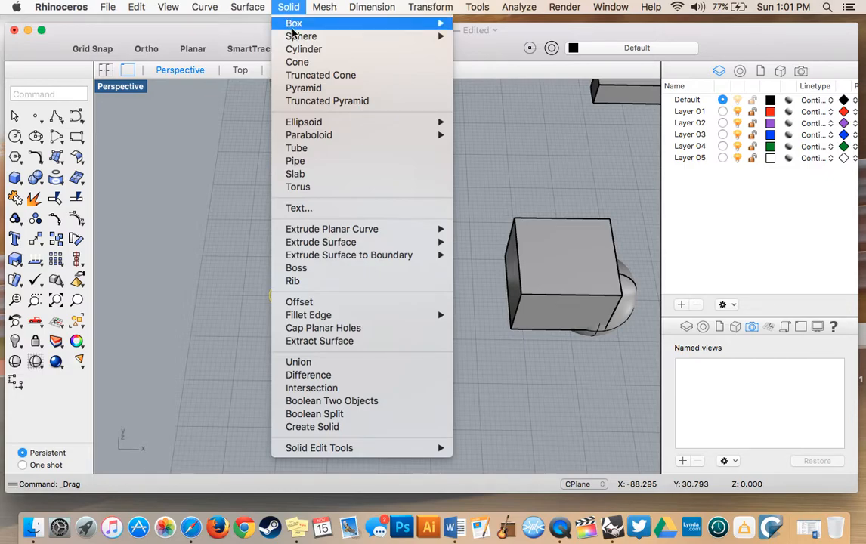
pyautogui.moveTo(353, 233)
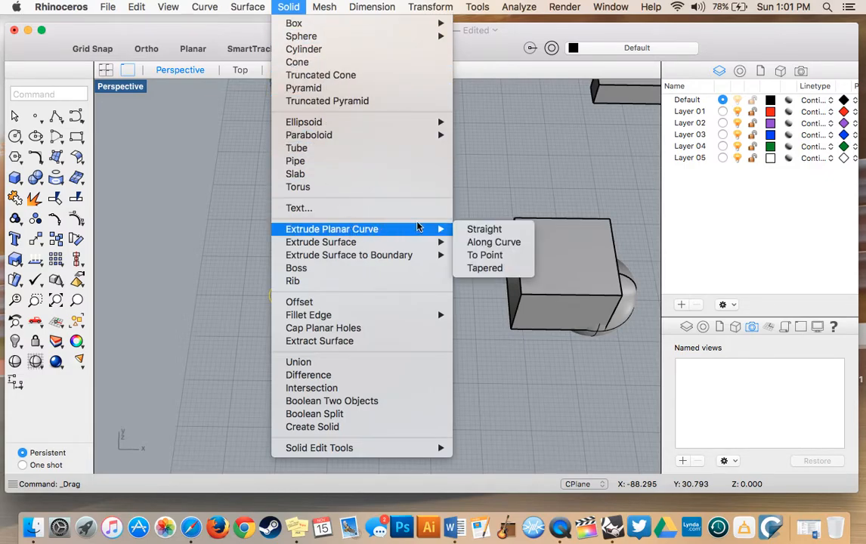
pyautogui.click(473, 231)
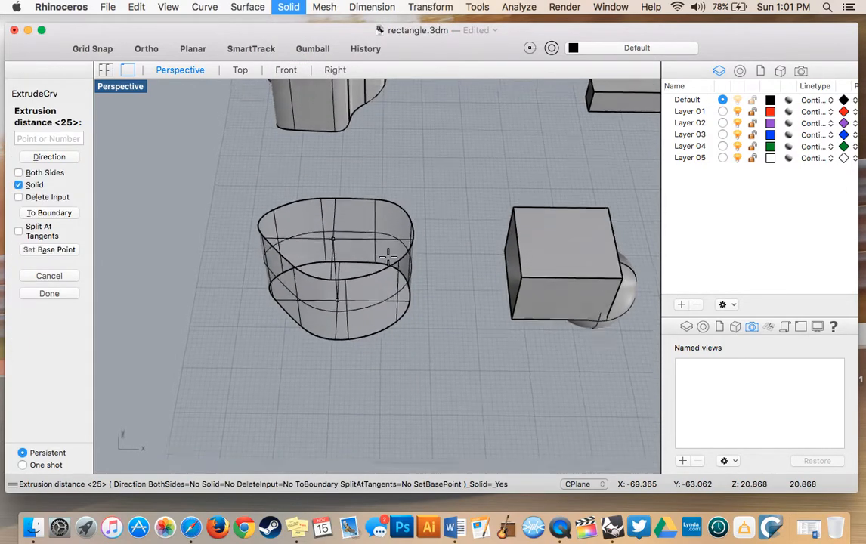
pyautogui.click(62, 137)
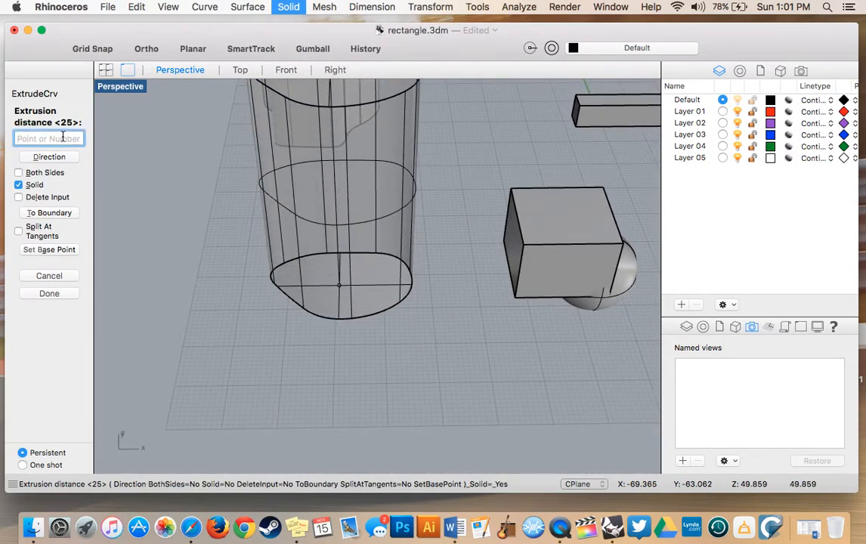
pyautogui.write('2')
pyautogui.press('Return')
pyautogui.click(247, 276)
pyautogui.scroll(5, 242, 268)
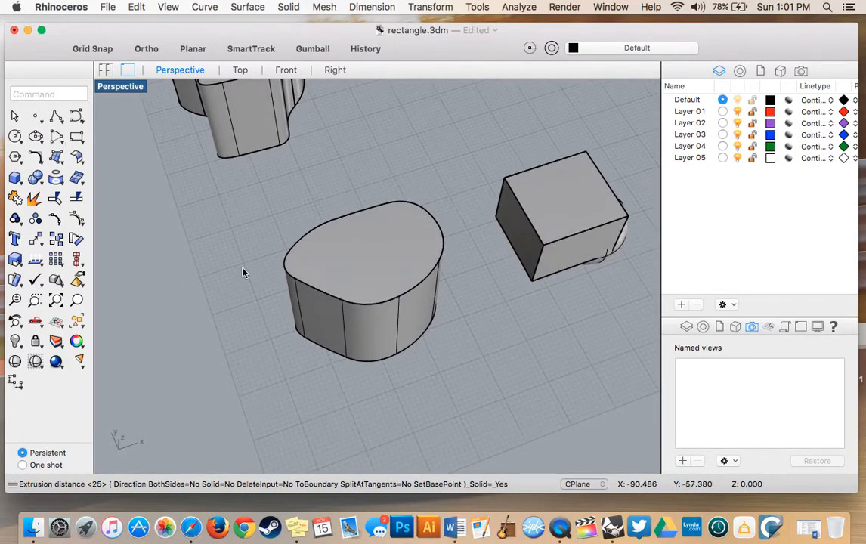
pyautogui.scroll(-10, 361, 312)
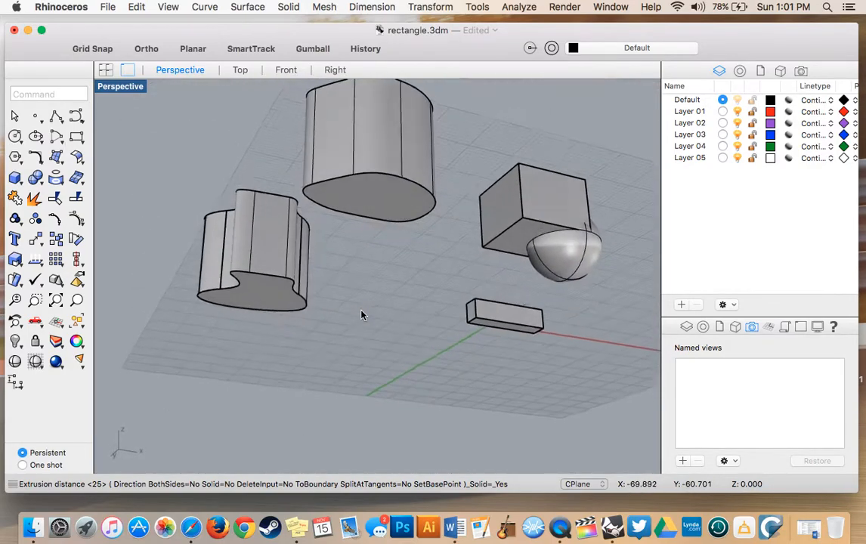
pyautogui.scroll(10, 361, 315)
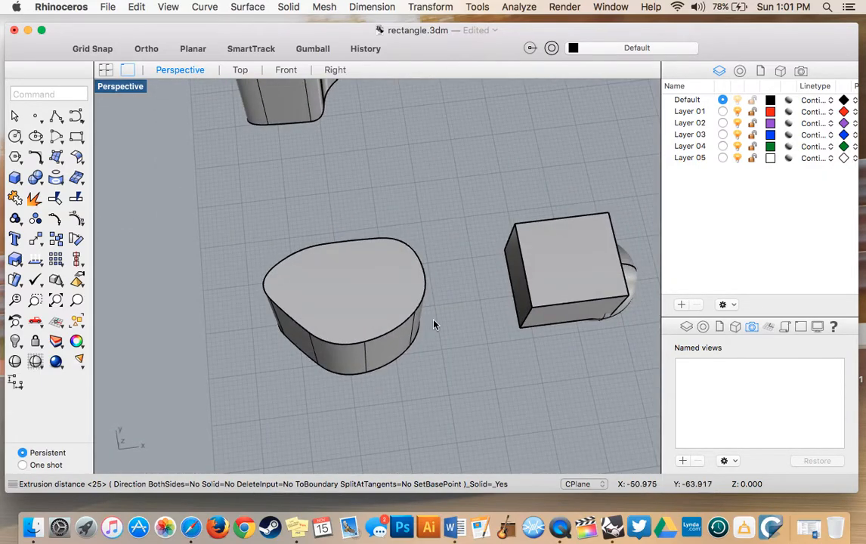
# - Undo the extrusion of the closed curve
pyautogui.scroll(2, 334, 309)
pyautogui.press('super+z')
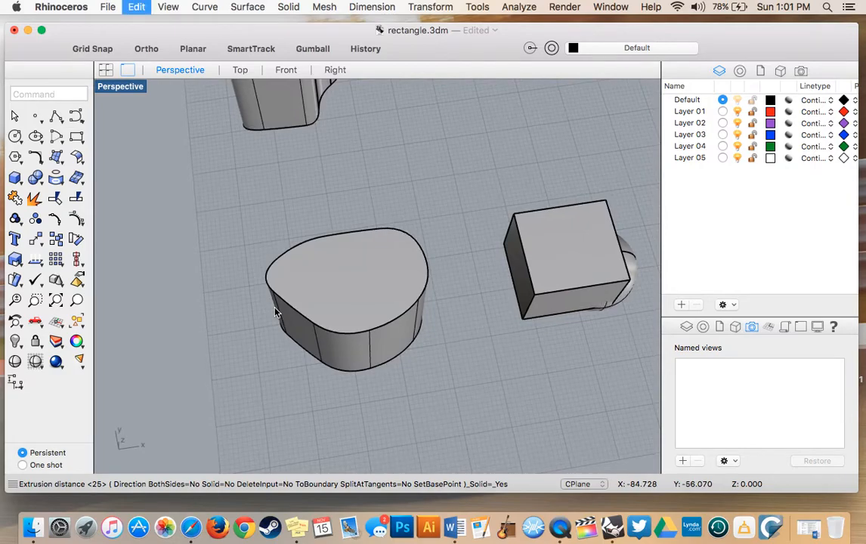
pyautogui.hscroll(5, 367, 209)
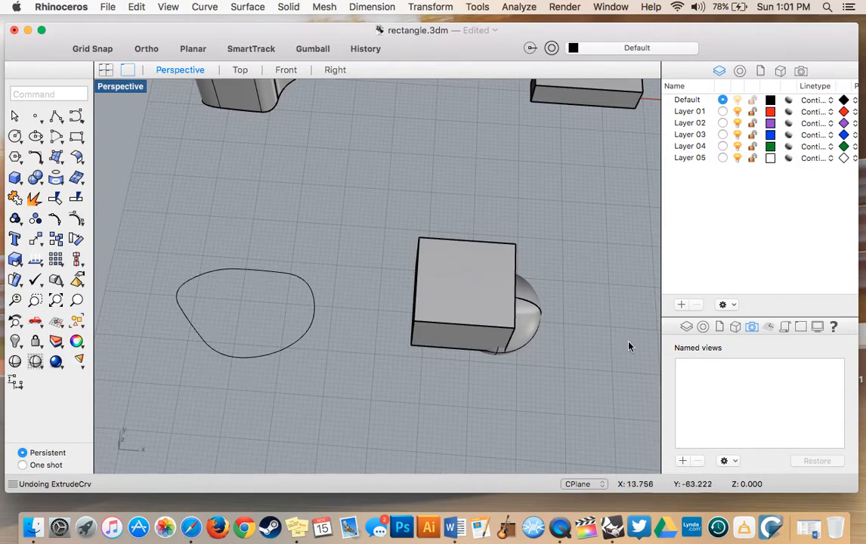
# - Move the sphere away from the tall box so the two no longer overlap, and deselect it
pyautogui.moveTo(534, 325); pyautogui.dragTo(609, 331)
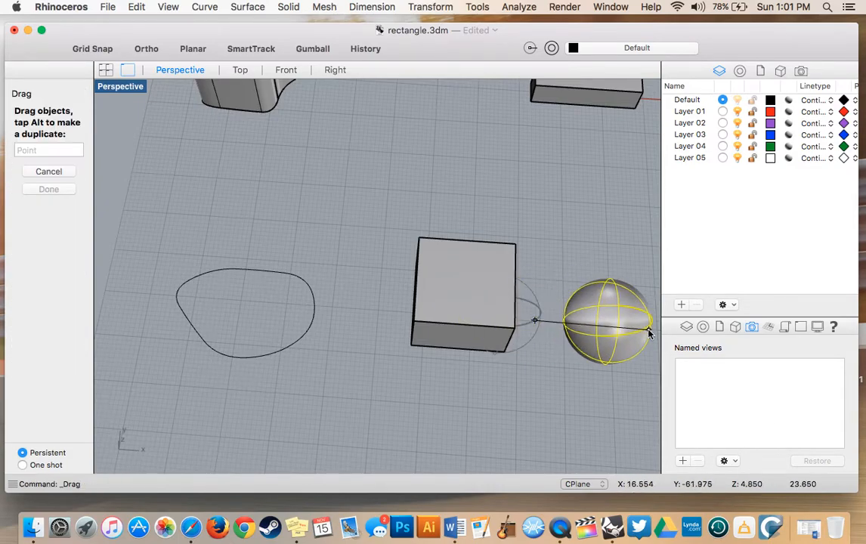
pyautogui.scroll(2, 529, 389)
pyautogui.click(457, 399)
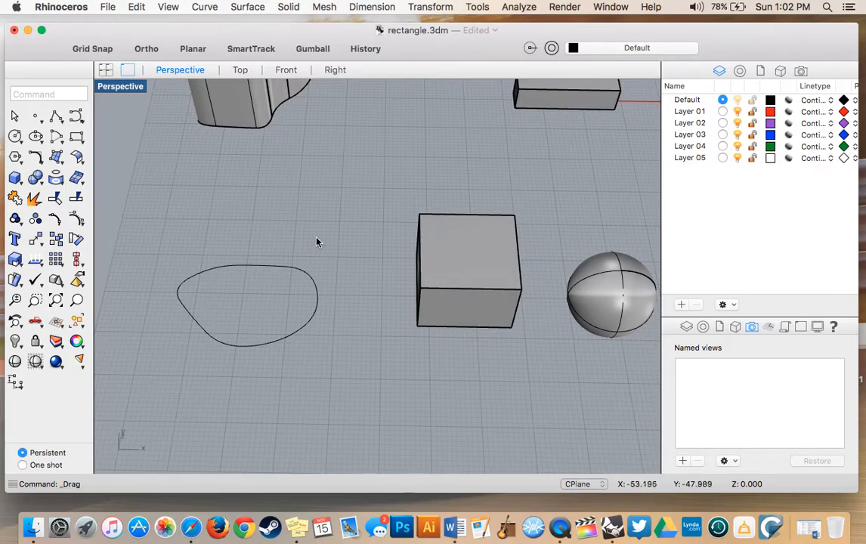
pyautogui.moveTo(304, 163); pyautogui.dragTo(320, 197, button='right')
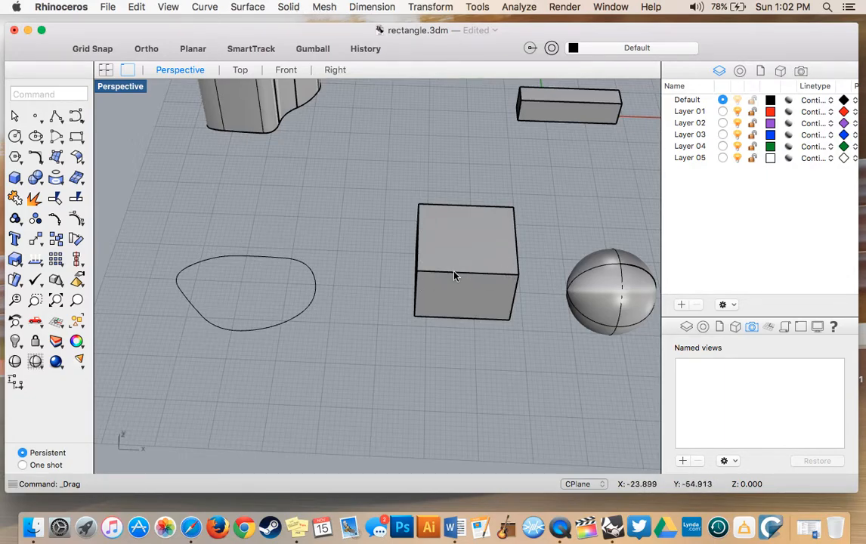
# - Choose the tall box's top front and top right edges for Fillet Edge, set the next radius to 2, and confirm the edge selection
pyautogui.click(287, 6)
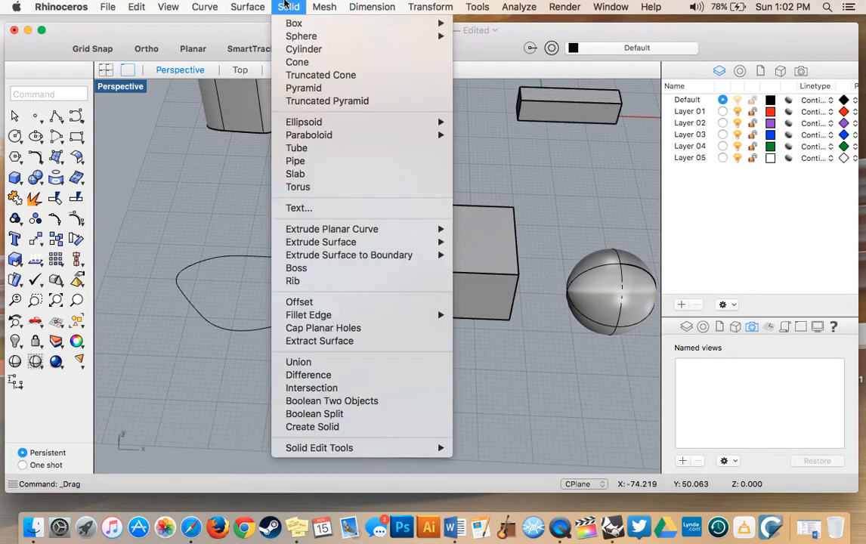
pyautogui.moveTo(363, 321)
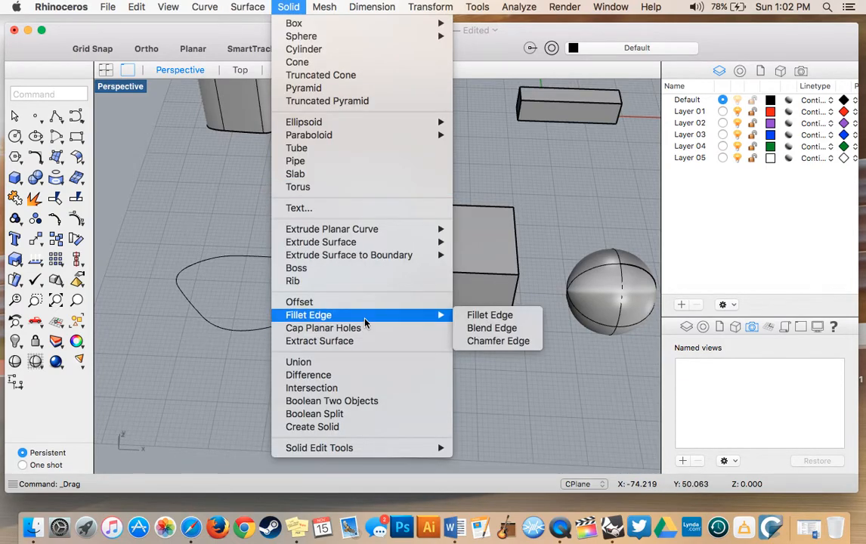
pyautogui.click(468, 317)
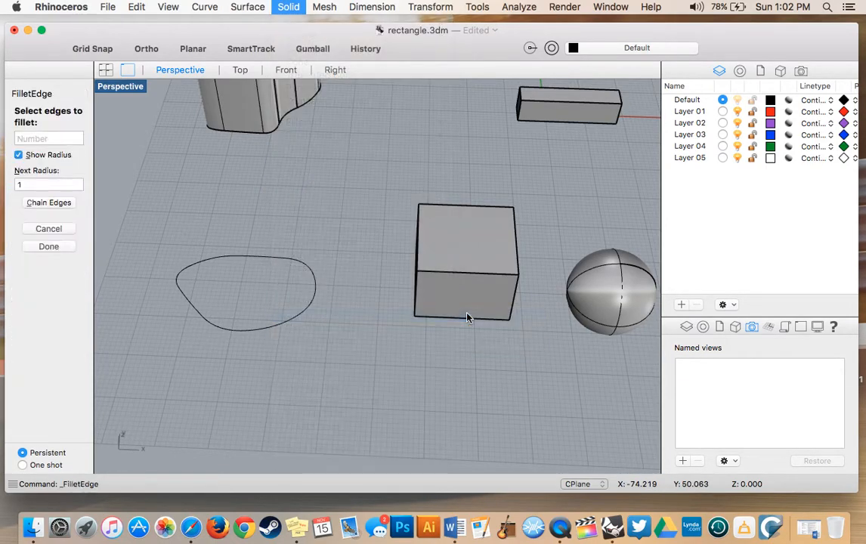
pyautogui.click(456, 273)
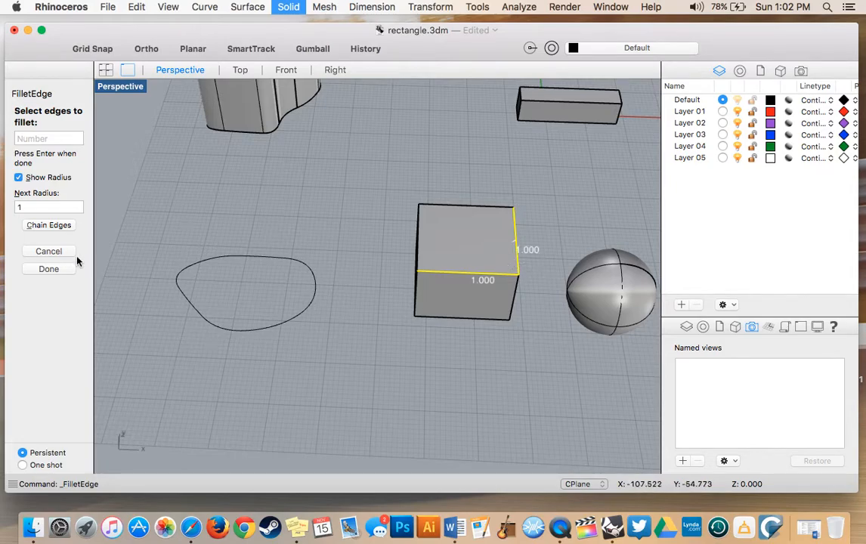
pyautogui.click(43, 209)
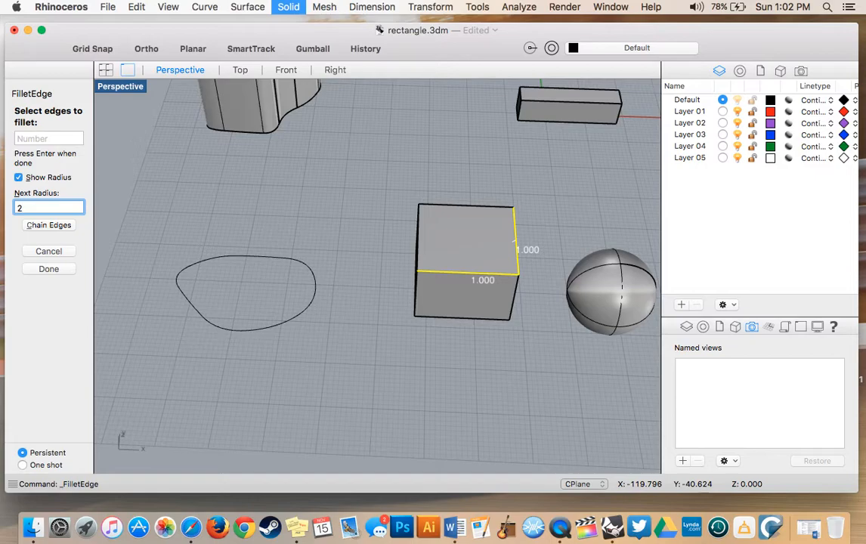
pyautogui.write('2')
pyautogui.press('Return')
pyautogui.click(49, 270)
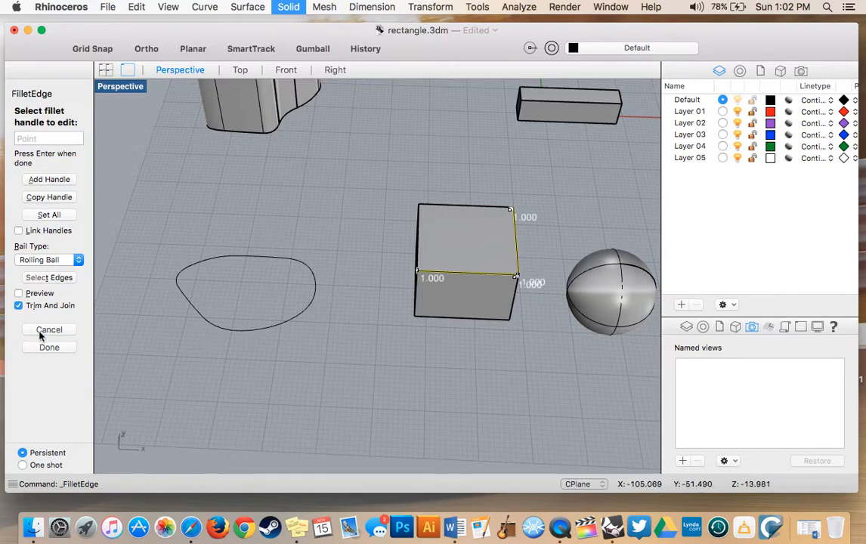
# - Preview the rolling-ball fillets of radius 1 on the tall box's two chosen top edges and apply them
pyautogui.click(18, 293)
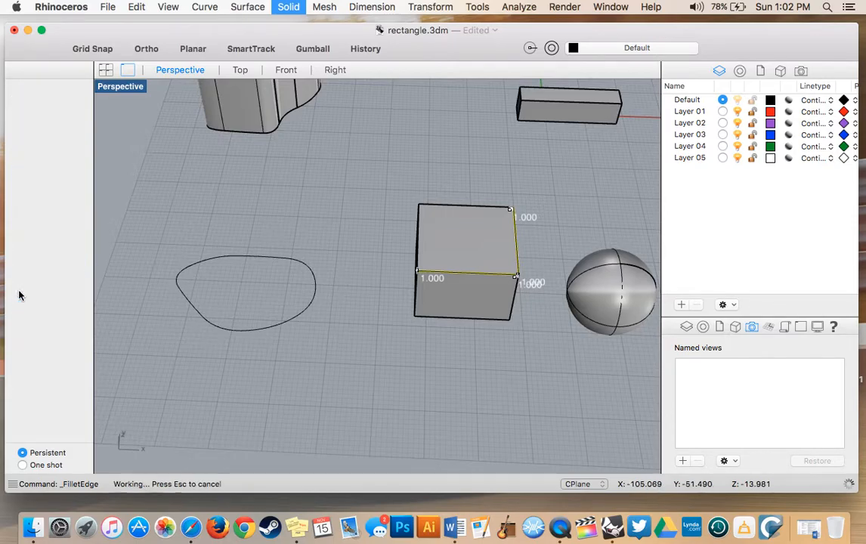
pyautogui.hscroll(5, 365, 294)
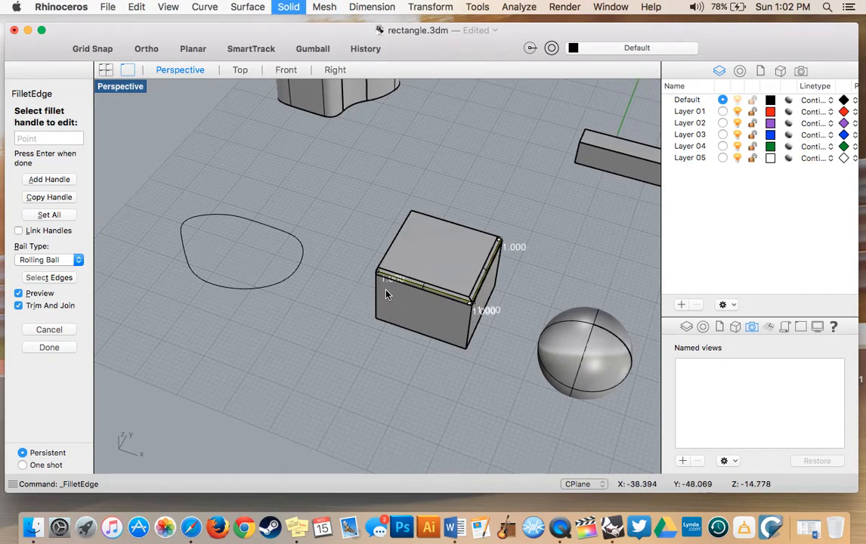
pyautogui.scroll(10, 386, 294)
pyautogui.scroll(-15, 387, 294)
pyautogui.scroll(10, 386, 294)
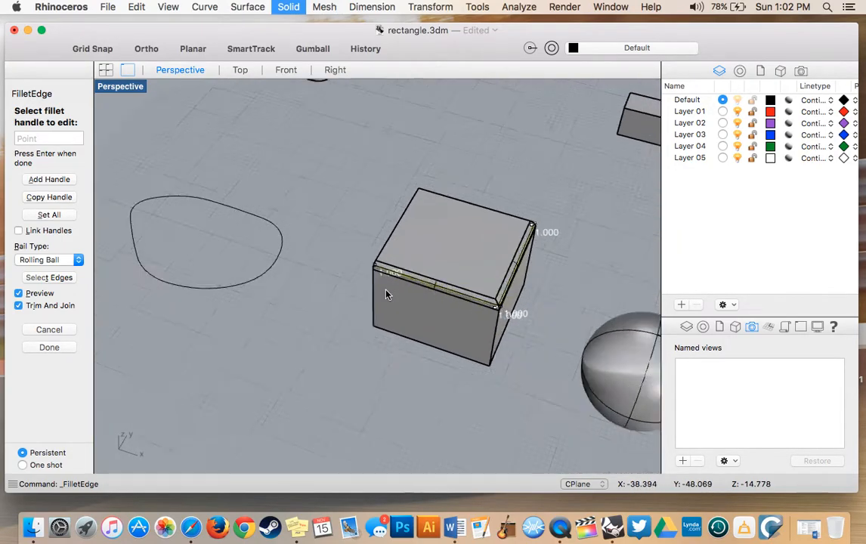
pyautogui.hscroll(4, 387, 294)
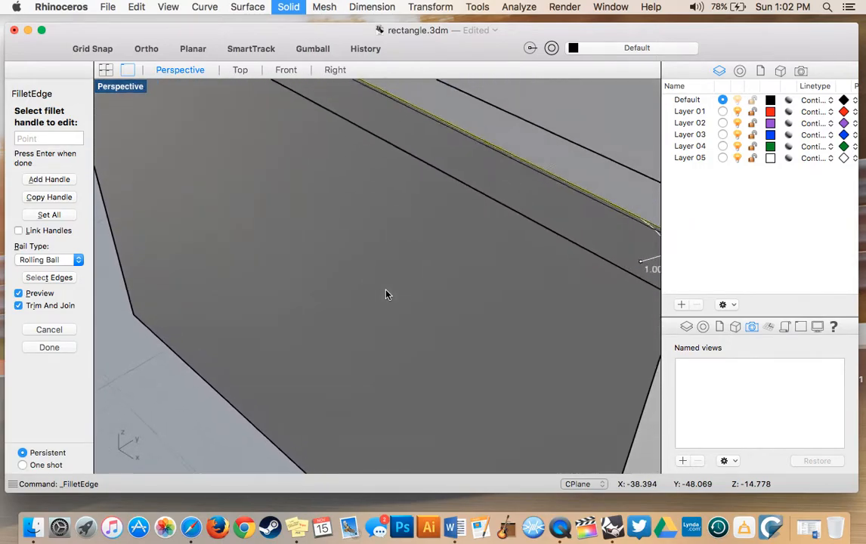
pyautogui.scroll(-10, 386, 294)
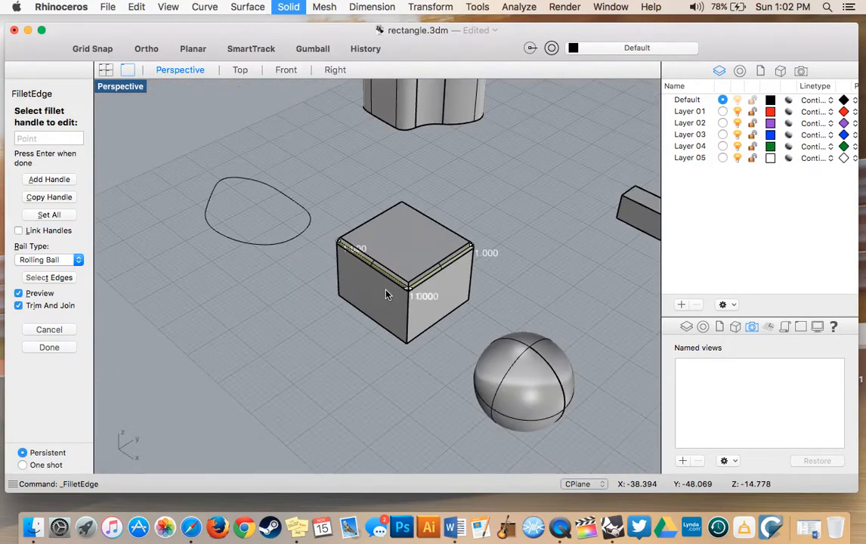
pyautogui.scroll(10, 386, 294)
pyautogui.scroll(-5, 386, 294)
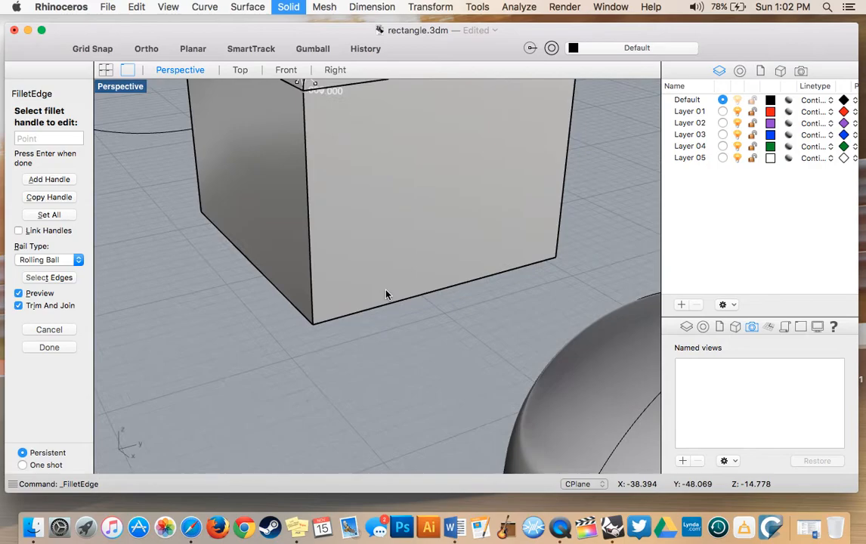
pyautogui.scroll(5, 386, 294)
pyautogui.scroll(-10, 386, 294)
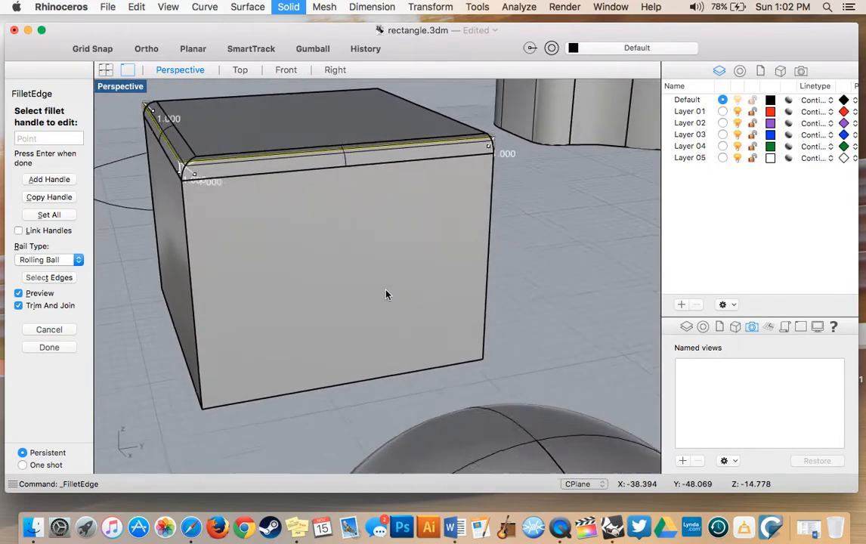
pyautogui.hscroll(-10, 386, 294)
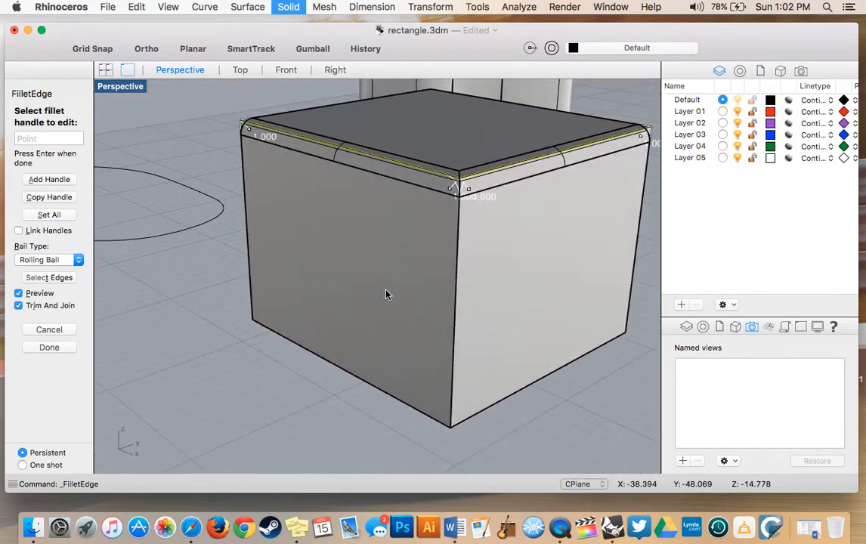
pyautogui.click(36, 345)
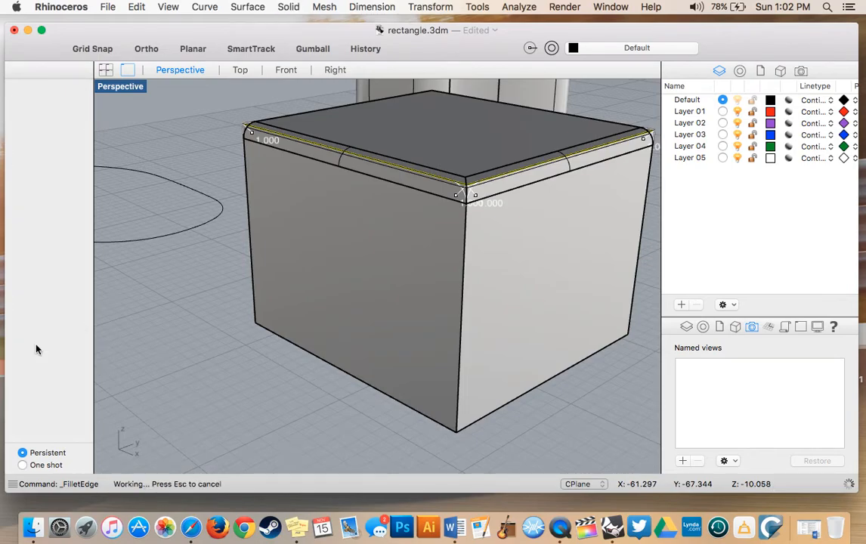
# - Examine the tall box's filleted top edges and its unfilleted sides from several angles
pyautogui.scroll(5, 210, 371)
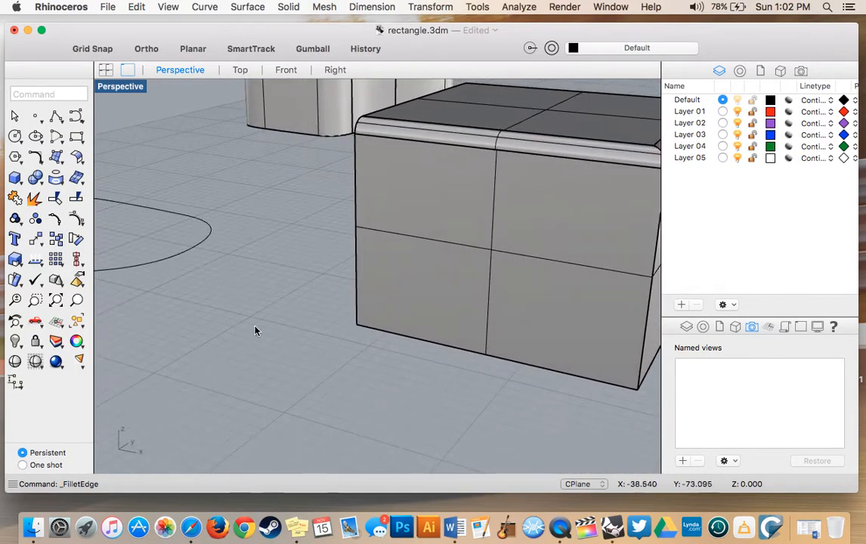
pyautogui.hscroll(15, 500, 157)
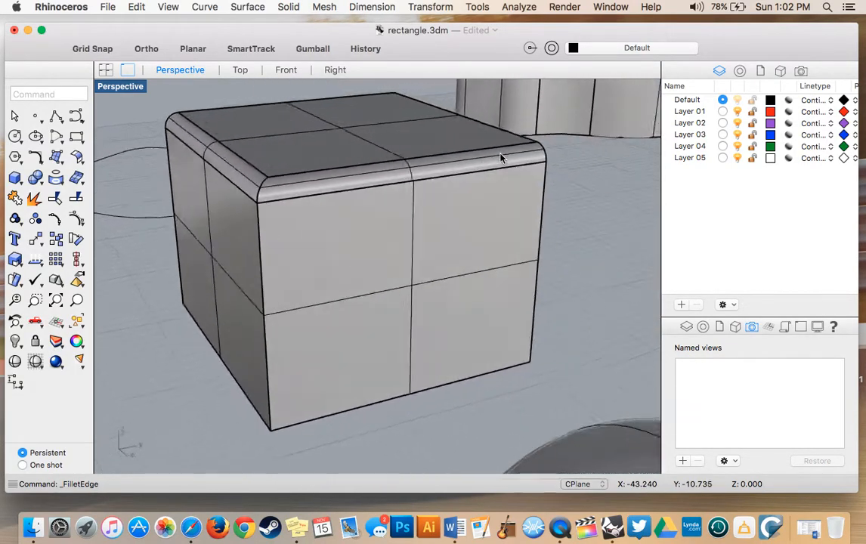
pyautogui.hscroll(-10, 243, 192)
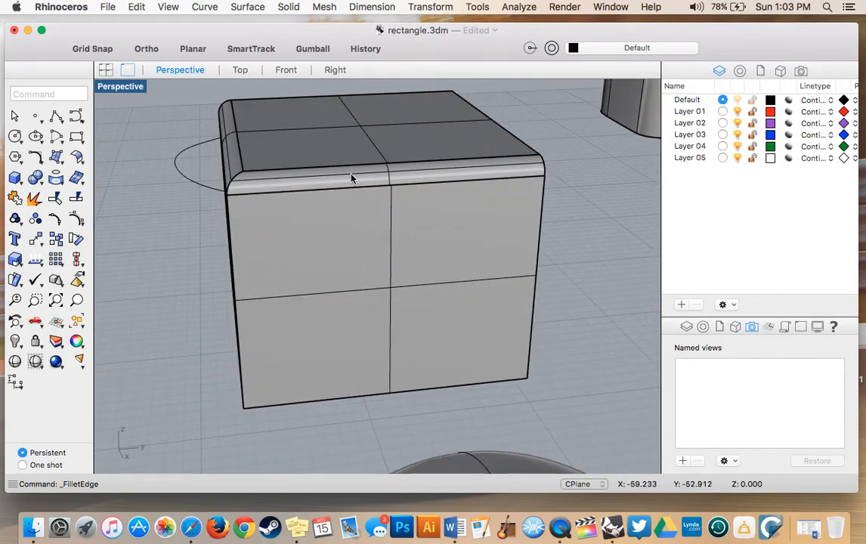
pyautogui.hscroll(10, 351, 178)
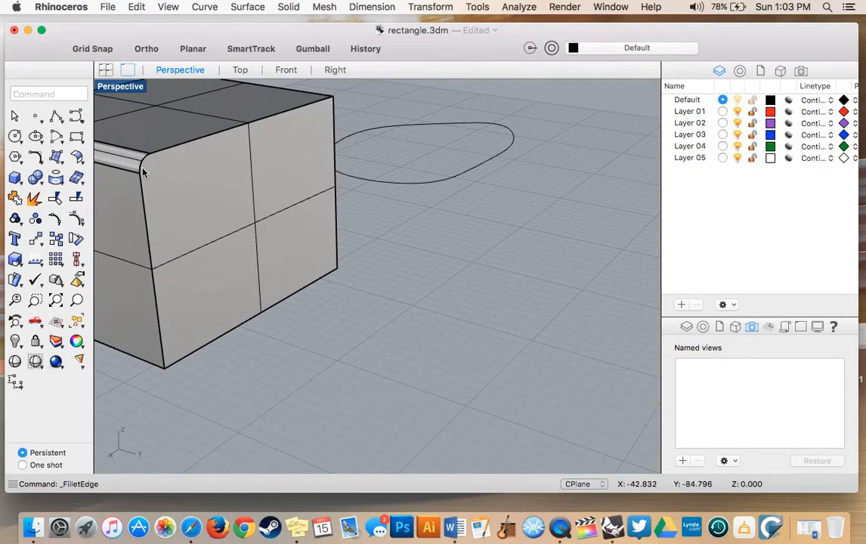
pyautogui.hscroll(-10, 143, 172)
pyautogui.hscroll(-10, 143, 172)
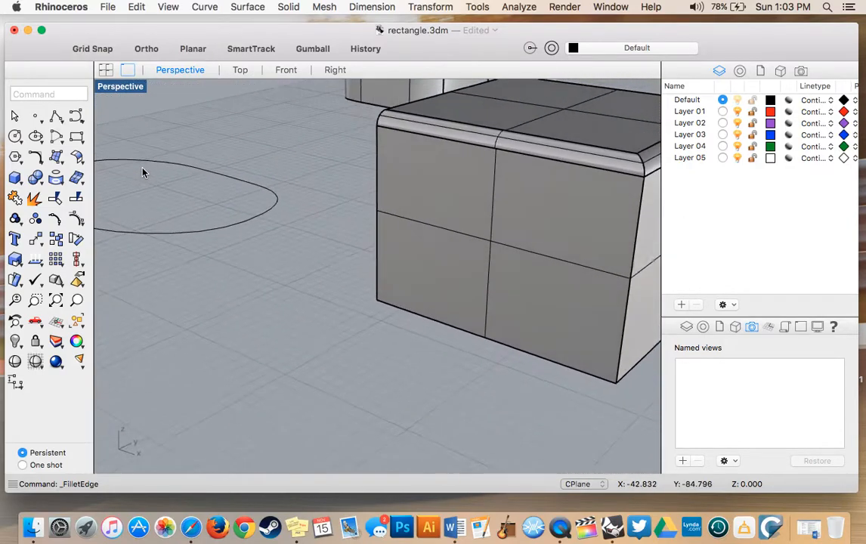
pyautogui.hscroll(-1, 143, 172)
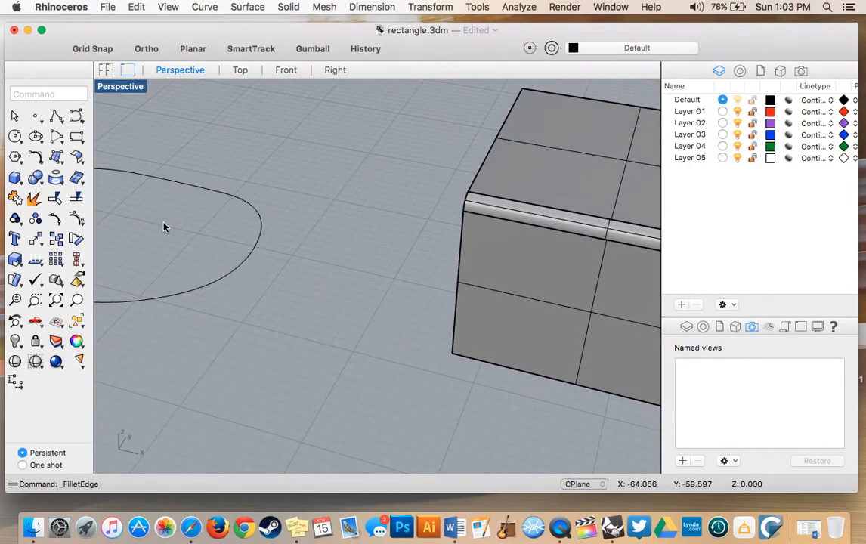
pyautogui.scroll(-1, 164, 222)
pyautogui.hscroll(-10, 372, 211)
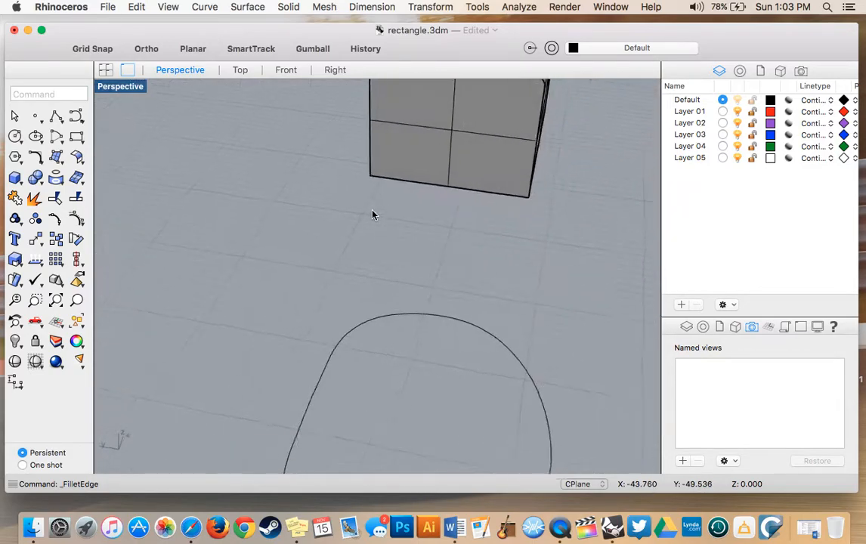
pyautogui.hscroll(-10, 371, 215)
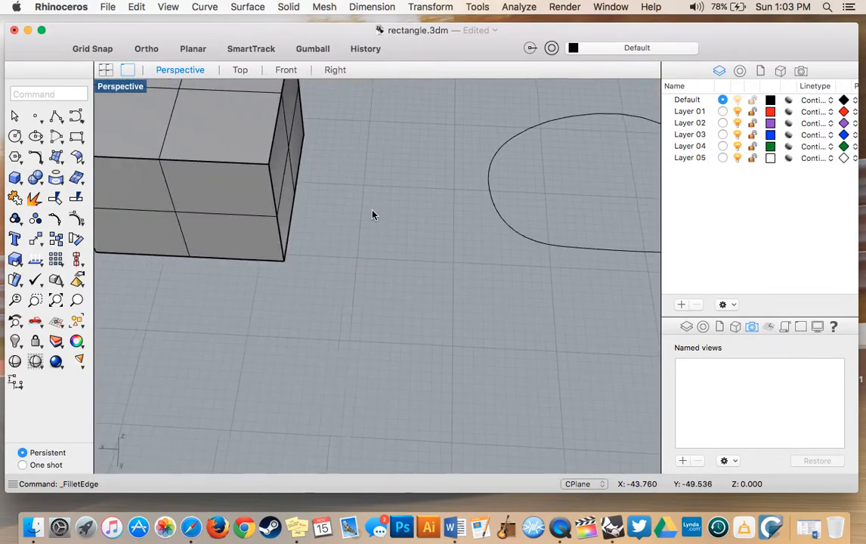
# - Choose the tall box's two unfilleted top edges for Chamfer Edge, set the next chamfer to 4, and confirm the edge selection
pyautogui.hscroll(8, 372, 214)
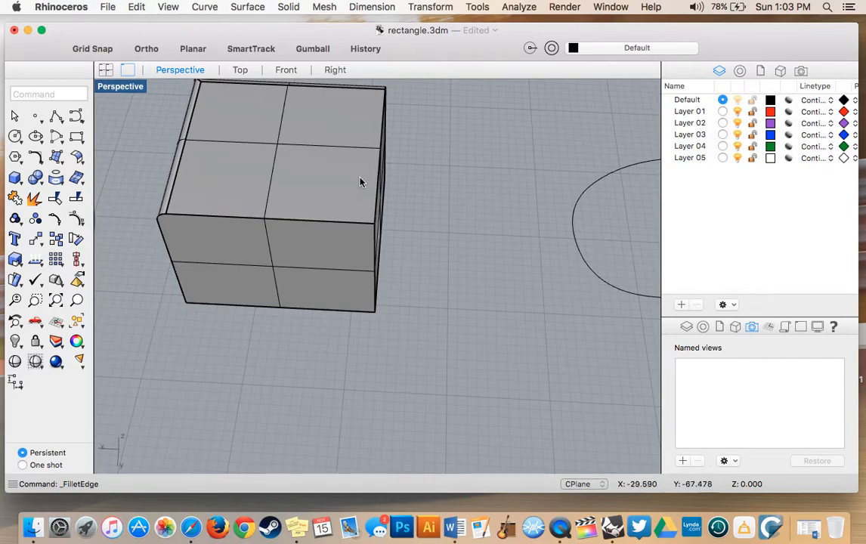
pyautogui.click(289, 7)
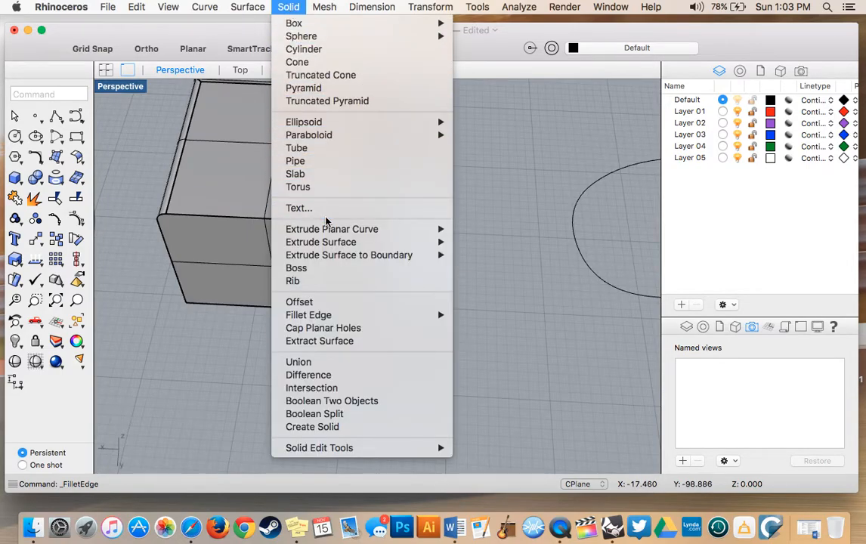
pyautogui.moveTo(350, 314)
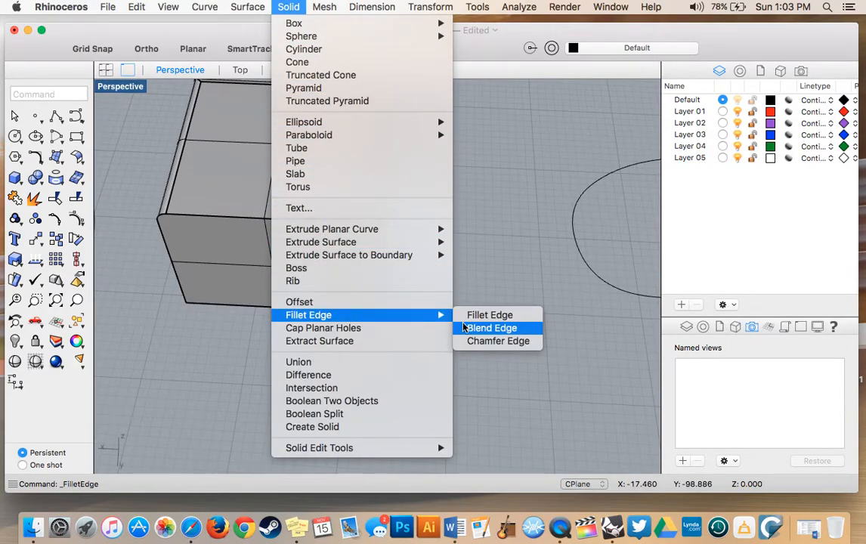
pyautogui.click(497, 341)
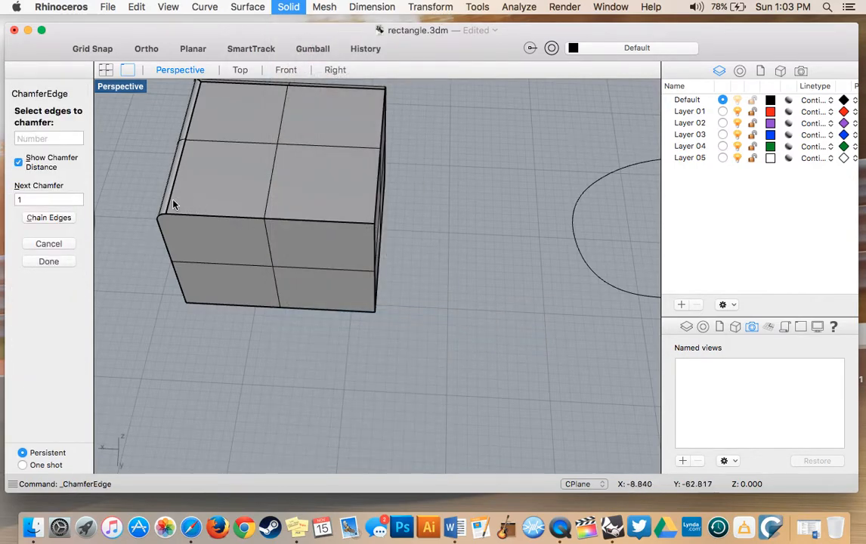
pyautogui.click(233, 220)
pyautogui.moveTo(232, 222); pyautogui.dragTo(230, 219, button='right')
pyautogui.click(362, 190)
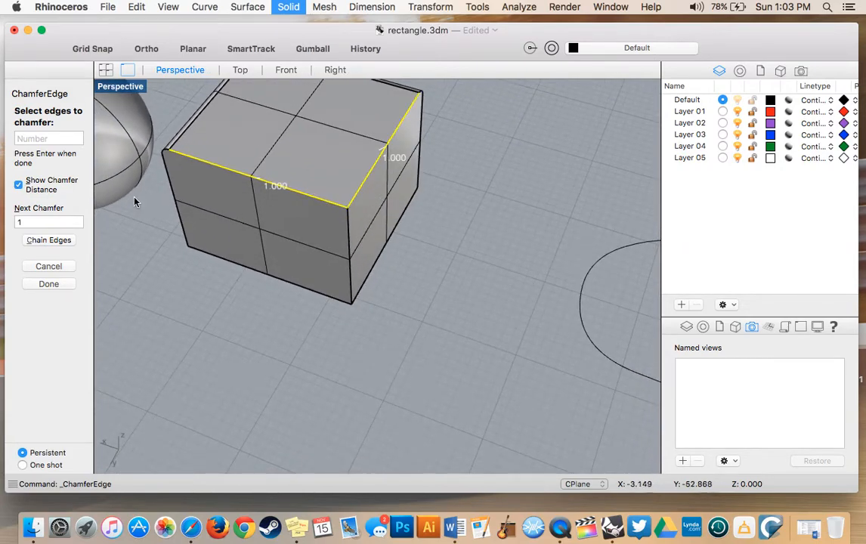
pyautogui.click(72, 221)
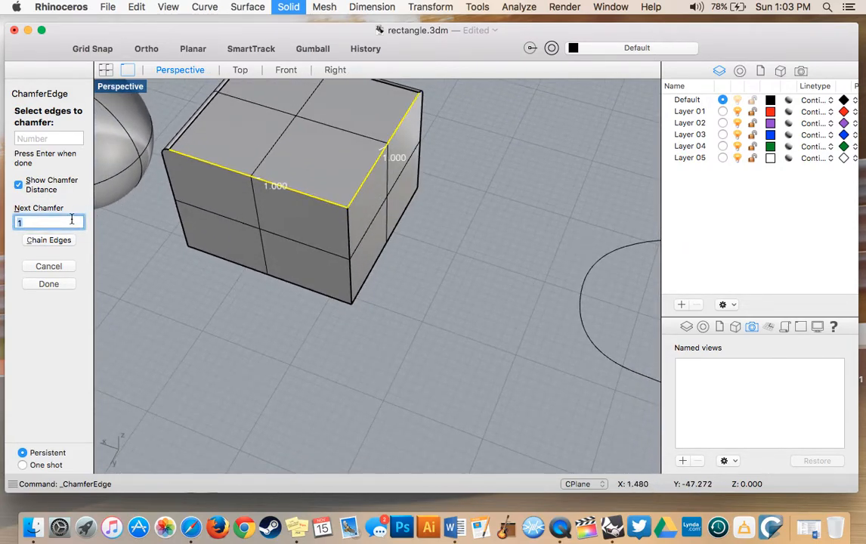
pyautogui.write('4')
pyautogui.click(48, 287)
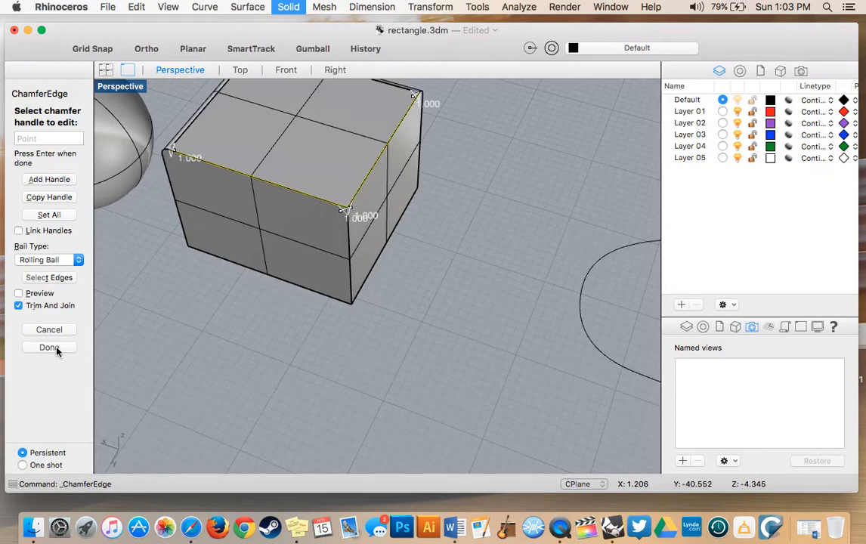
# - Preview the rolling-ball chamfers of distance 1 on the tall box's two chosen top edges and apply them
pyautogui.click(18, 293)
pyautogui.moveTo(243, 243); pyautogui.dragTo(243, 245, button='right')
pyautogui.click(51, 346)
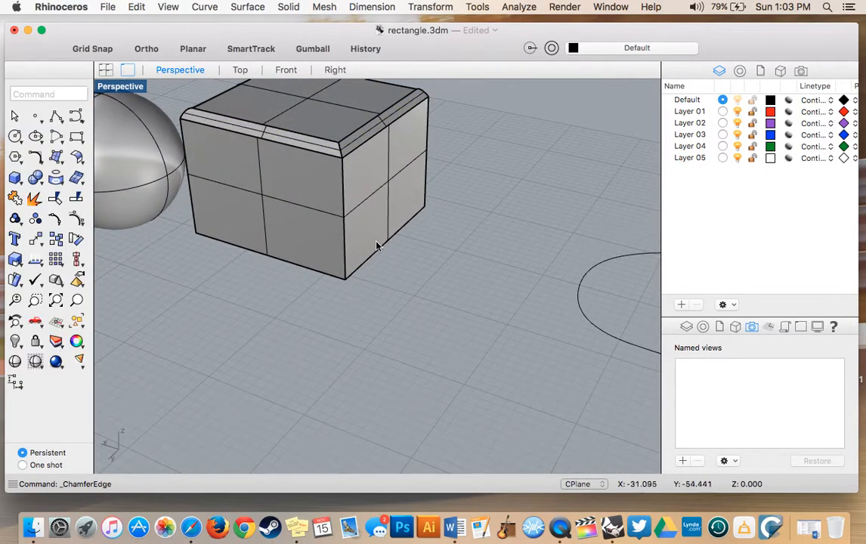
# - Examine the tall box's chamfered top edges and compare them with its filleted edges from several angles
pyautogui.moveTo(366, 236); pyautogui.dragTo(365, 235, button='right')
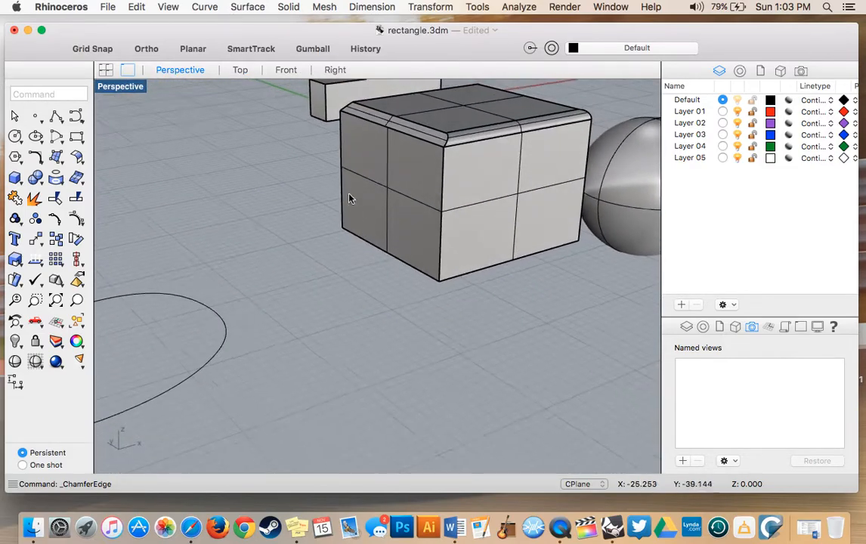
pyautogui.scroll(10, 423, 190)
pyautogui.scroll(-10, 422, 190)
pyautogui.scroll(5, 423, 190)
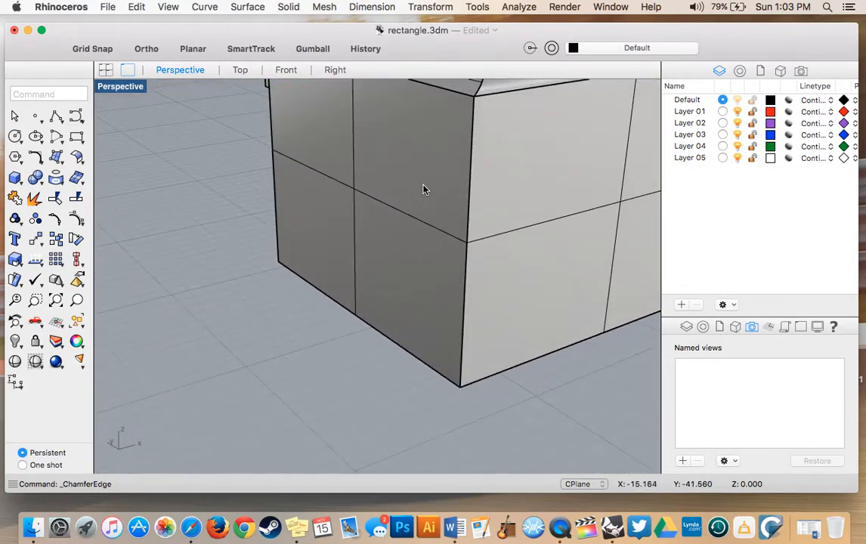
pyautogui.keyDown('shift'); pyautogui.moveTo(424, 189); pyautogui.dragTo(424, 189, button='right'); pyautogui.keyUp('shift')
pyautogui.moveTo(509, 204); pyautogui.dragTo(509, 204, button='right')
pyautogui.moveTo(610, 180); pyautogui.dragTo(610, 180, button='right')
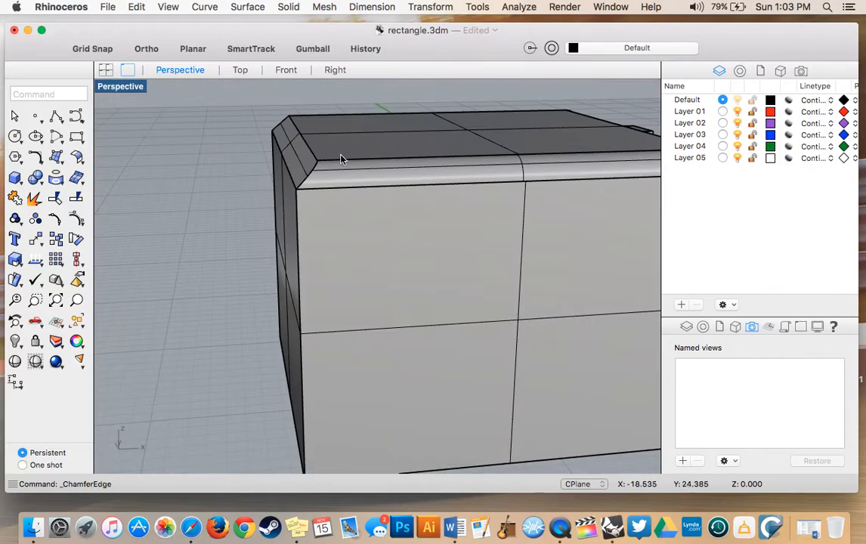
pyautogui.moveTo(285, 163); pyautogui.dragTo(289, 189, button='right')
pyautogui.scroll(-8, 289, 190)
pyautogui.hscroll(15, 288, 190)
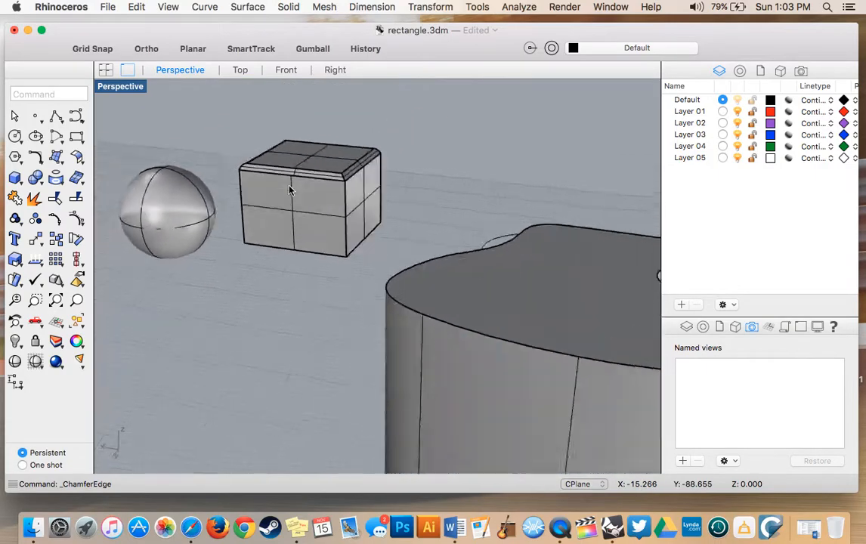
pyautogui.hscroll(15, 289, 189)
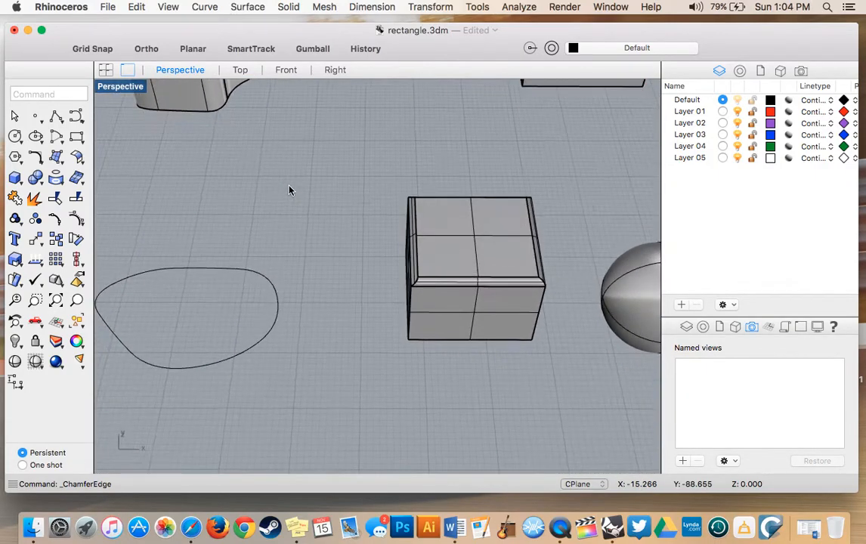
# - Choose one long edge of the tall box's underside for Fillet Edge at radius 2 and confirm the edge selection
pyautogui.scroll(-15, 289, 189)
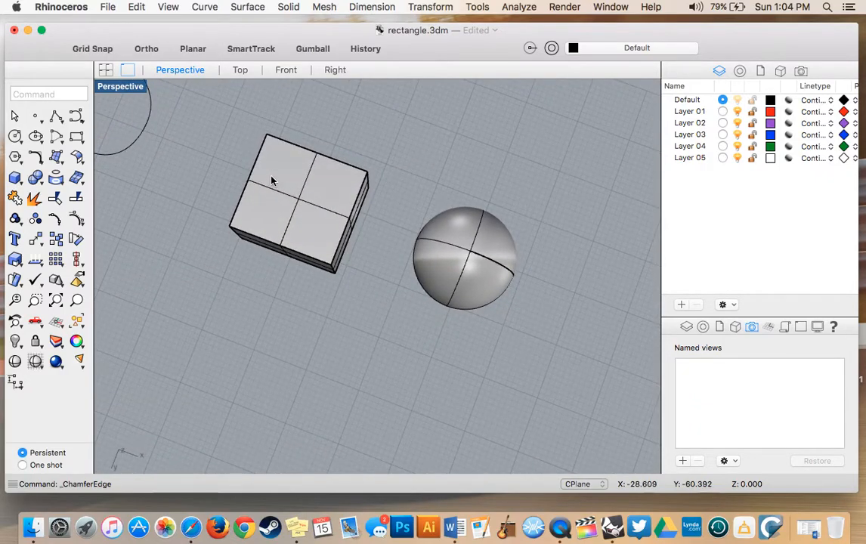
pyautogui.scroll(-10, 271, 220)
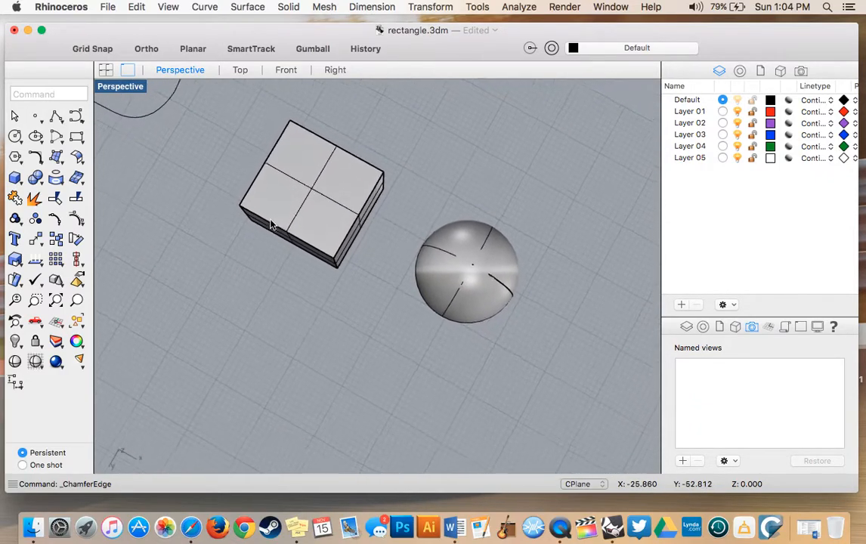
pyautogui.scroll(-2, 271, 220)
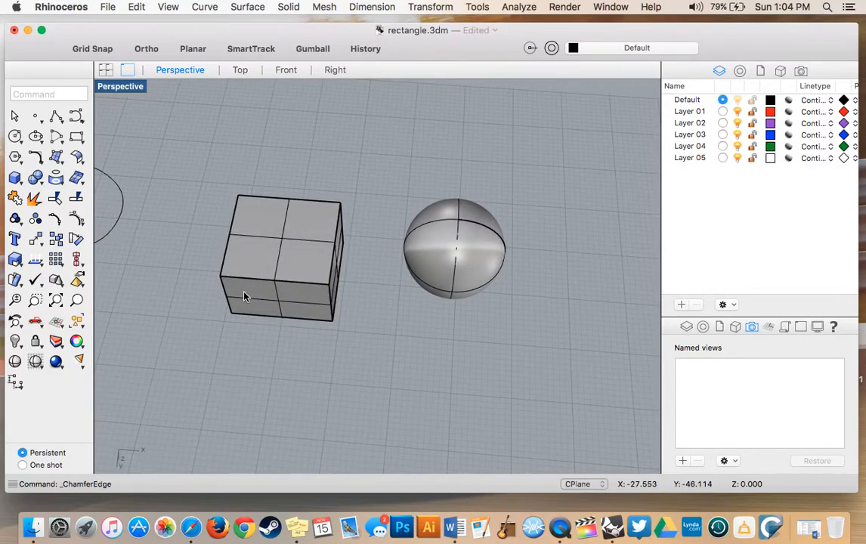
pyautogui.scroll(5, 243, 296)
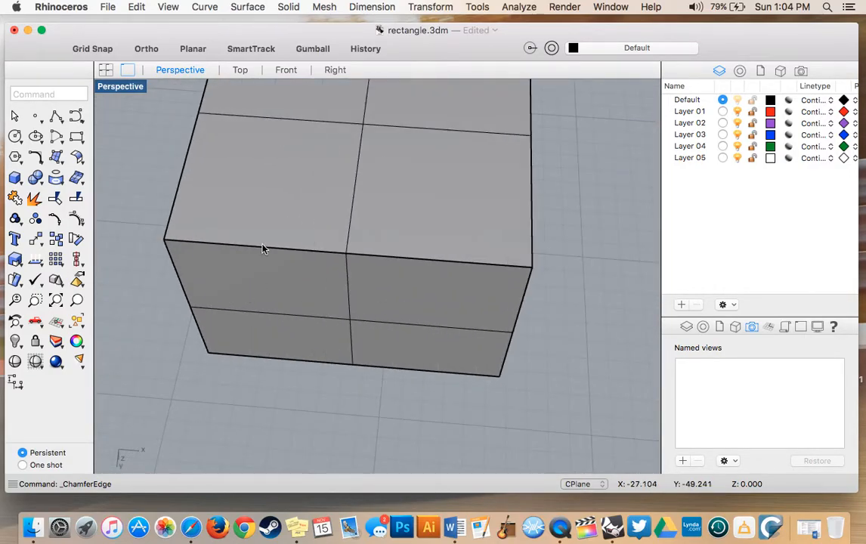
pyautogui.click(288, 8)
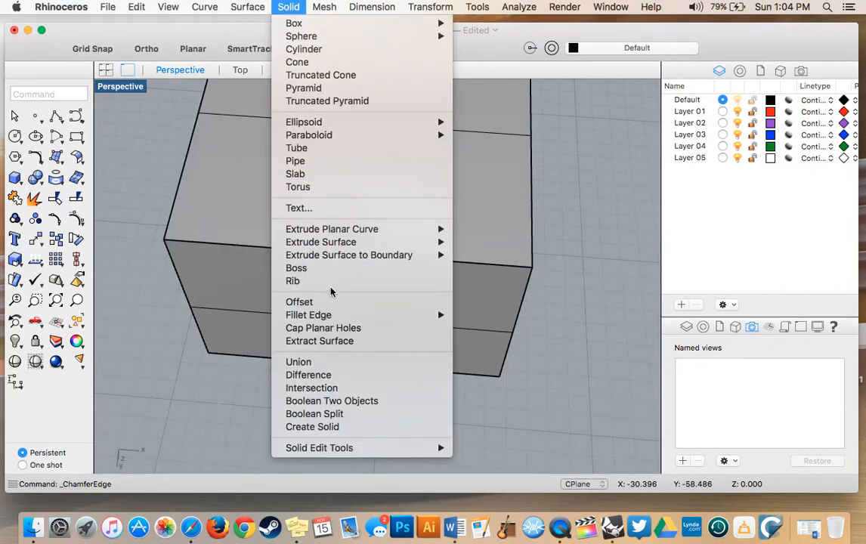
pyautogui.moveTo(348, 315)
pyautogui.click(485, 317)
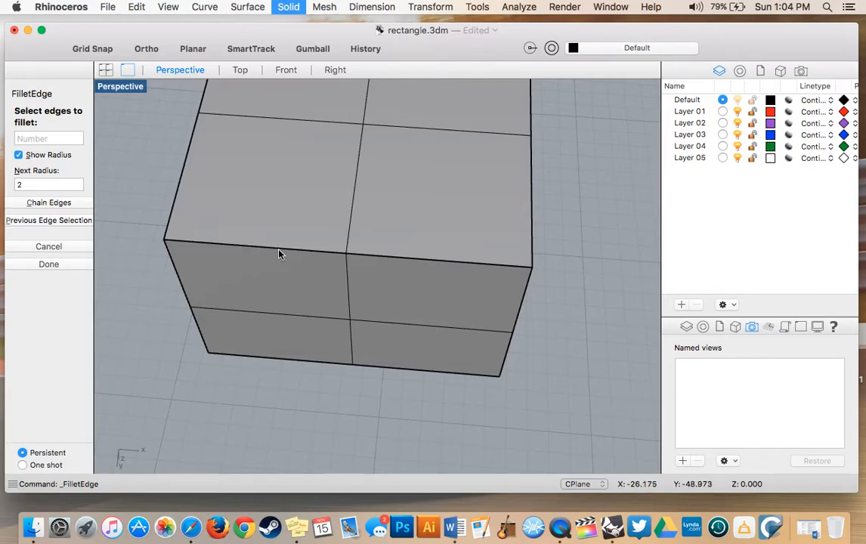
pyautogui.click(278, 254)
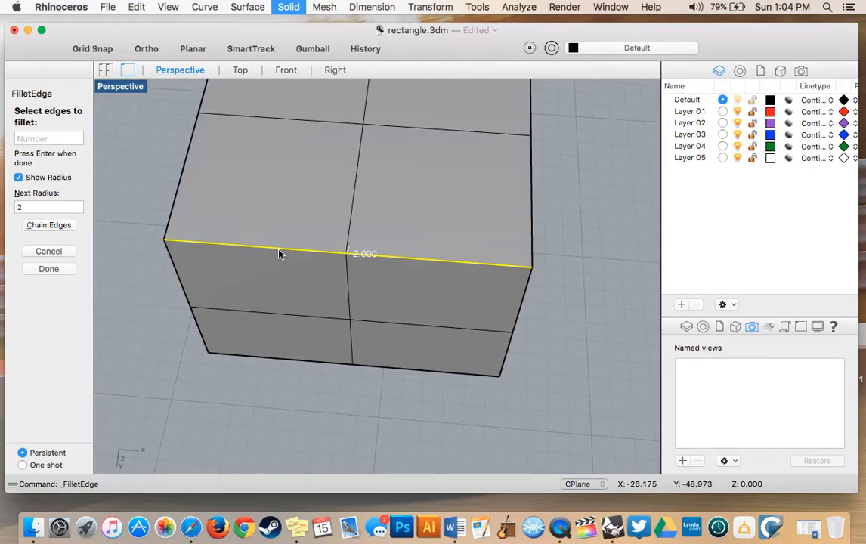
pyautogui.click(49, 270)
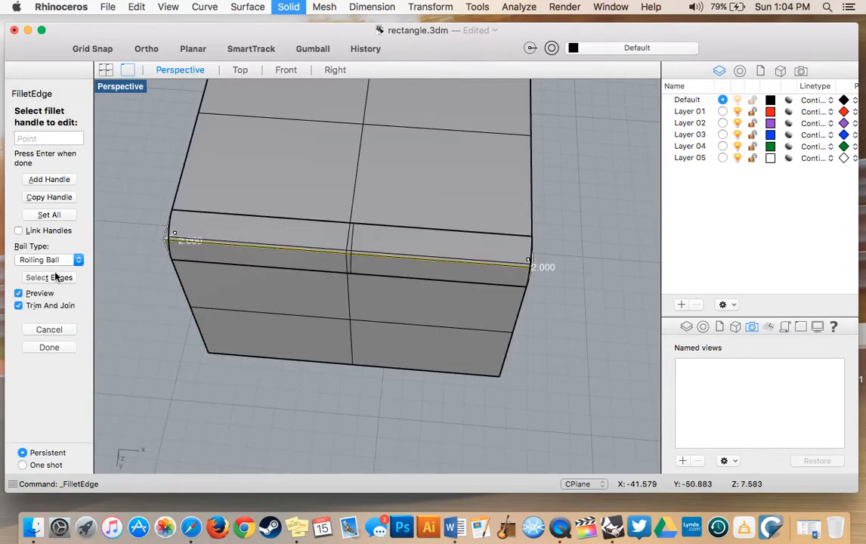
# - Add two radius 2 fillet handles on the chosen underside edge, one near each end
pyautogui.click(45, 180)
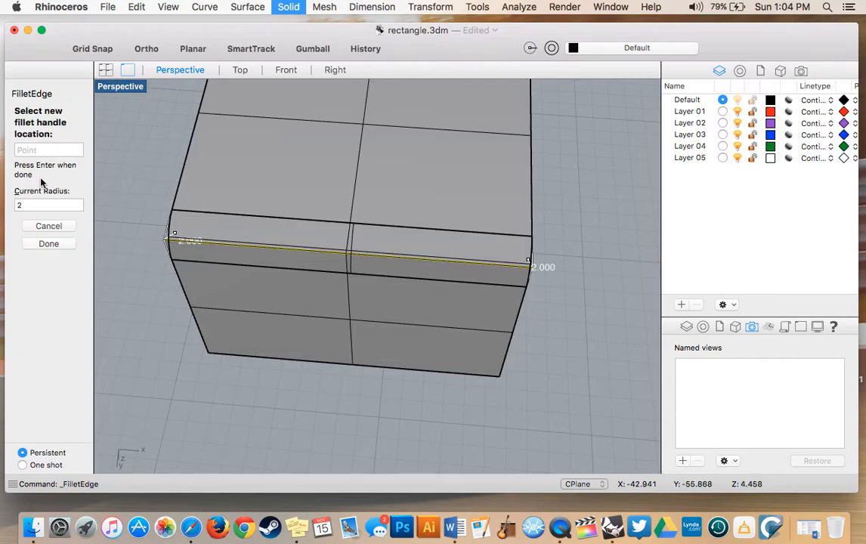
pyautogui.click(181, 240)
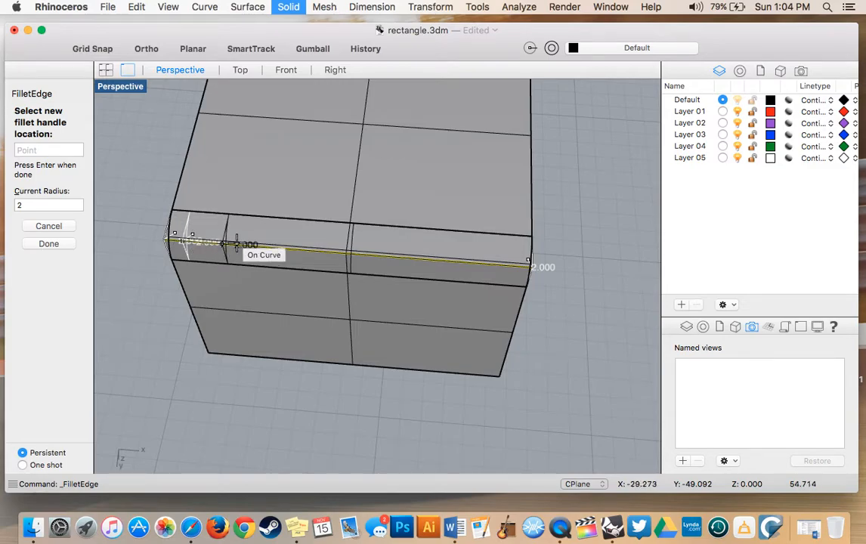
pyautogui.click(449, 261)
pyautogui.click(48, 243)
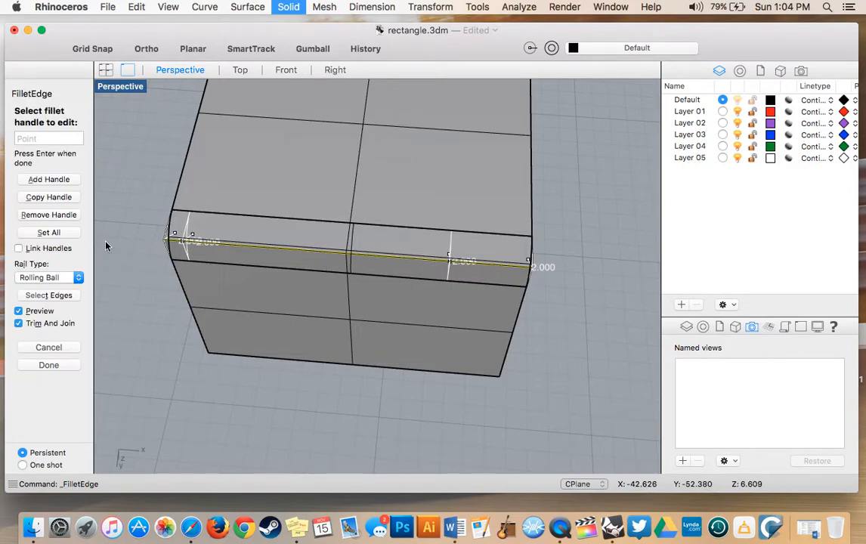
# - Enlarge the radius of the added handle near the edge's left end to about 6.19 and apply the variable-radius fillet
pyautogui.click(190, 238)
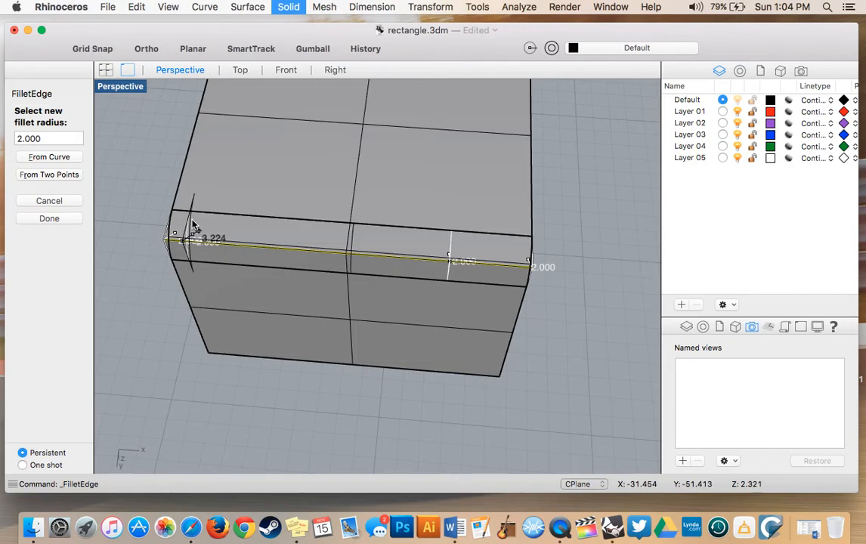
pyautogui.click(215, 230)
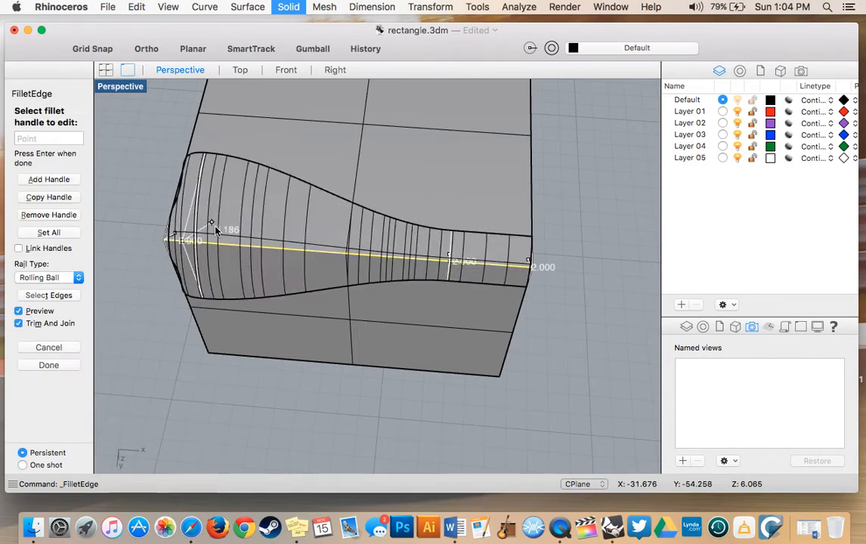
pyautogui.hscroll(10, 215, 231)
pyautogui.scroll(-10, 215, 231)
pyautogui.hscroll(-10, 183, 242)
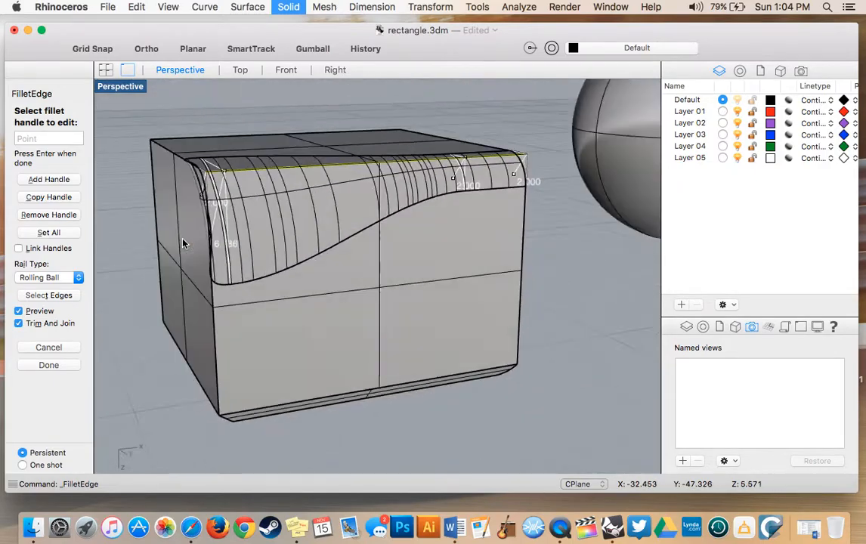
pyautogui.hscroll(-10, 183, 242)
pyautogui.hscroll(-10, 189, 244)
pyautogui.click(48, 365)
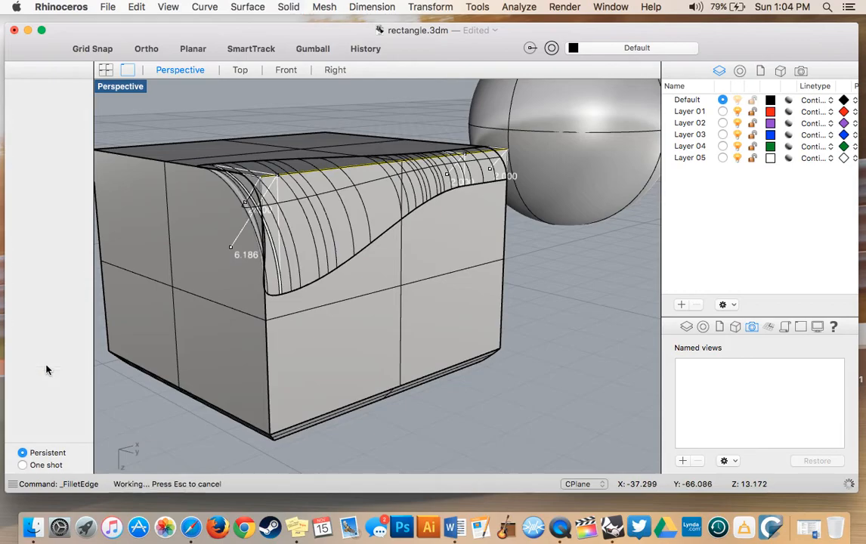
# - Examine the variable-radius fillet on the box's underside edge and the neighbouring faces from several angles
pyautogui.hscroll(10, 191, 311)
pyautogui.scroll(-10, 191, 311)
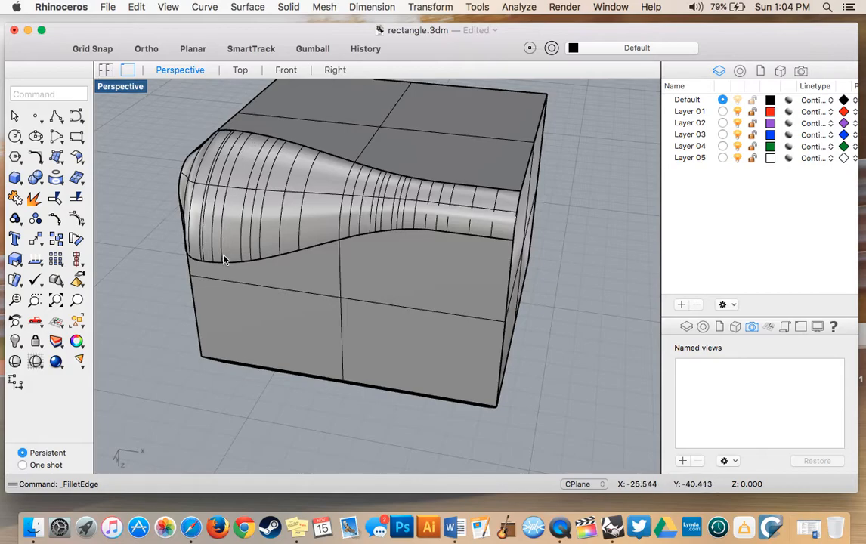
pyautogui.hscroll(3, 232, 232)
pyautogui.scroll(-5, 232, 237)
pyautogui.hscroll(3, 232, 241)
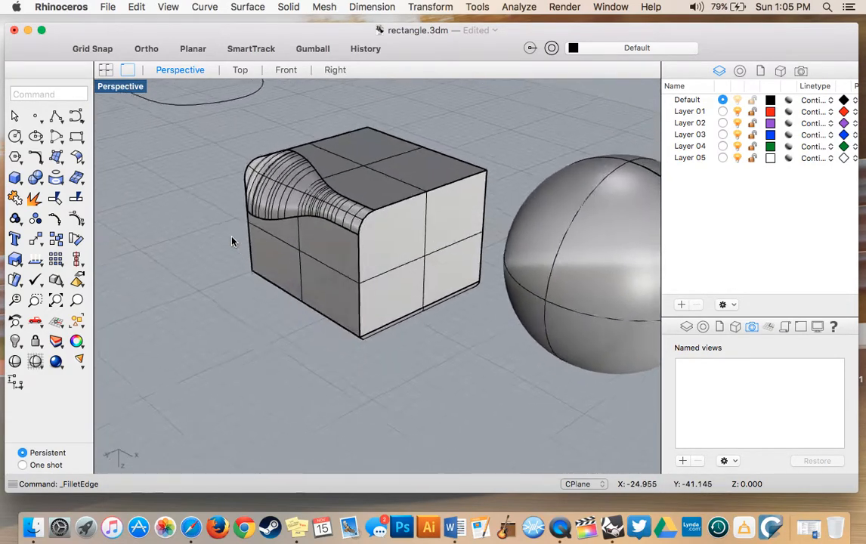
pyautogui.hscroll(10, 232, 241)
pyautogui.hscroll(-6, 232, 242)
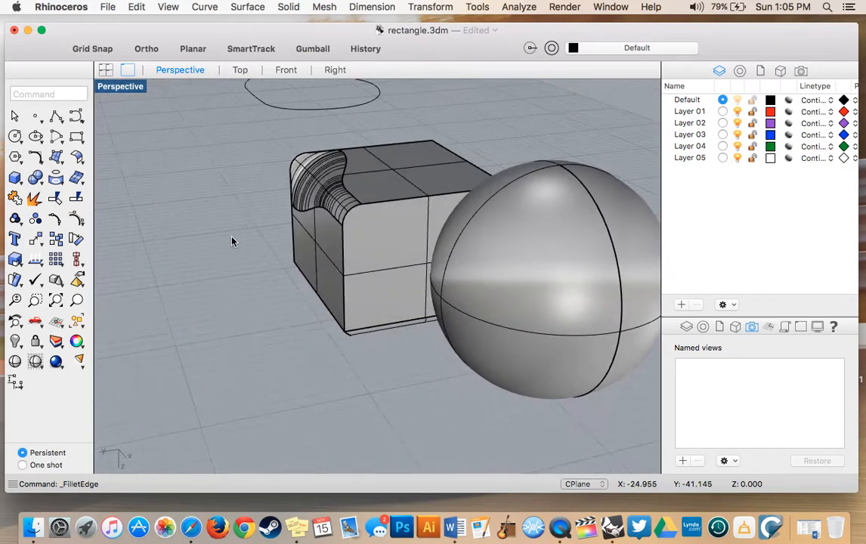
pyautogui.hscroll(-10, 232, 241)
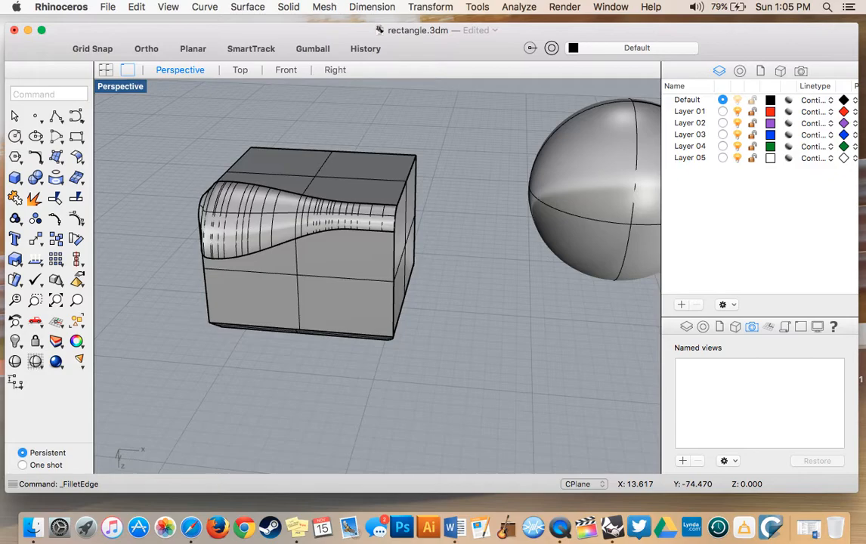
pyautogui.hscroll(15, 410, 327)
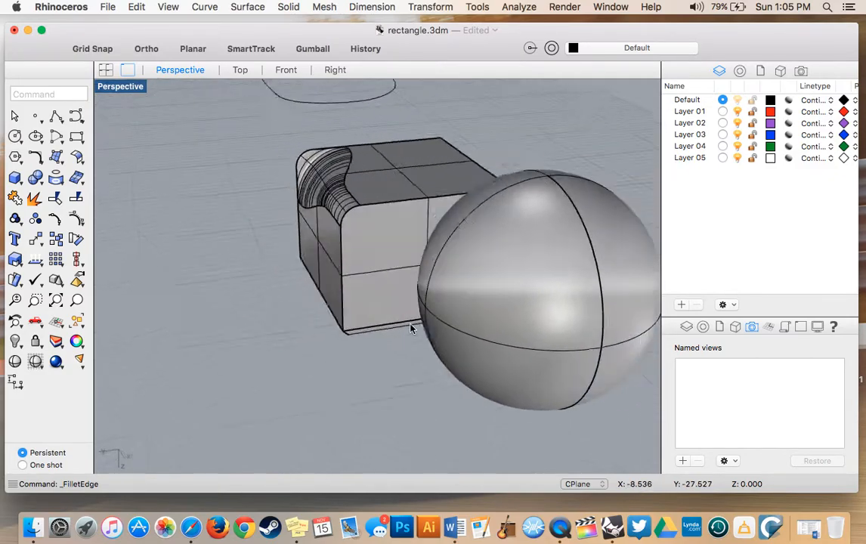
pyautogui.hscroll(10, 410, 327)
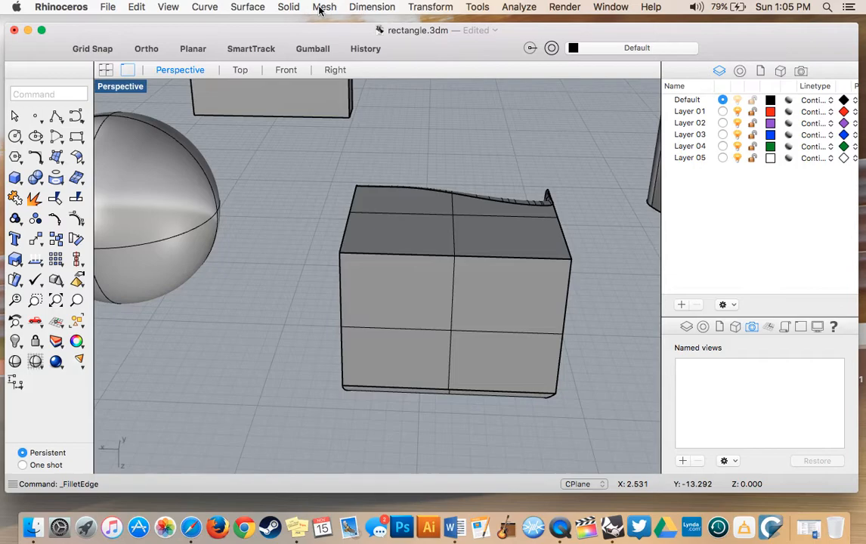
pyautogui.click(368, 7)
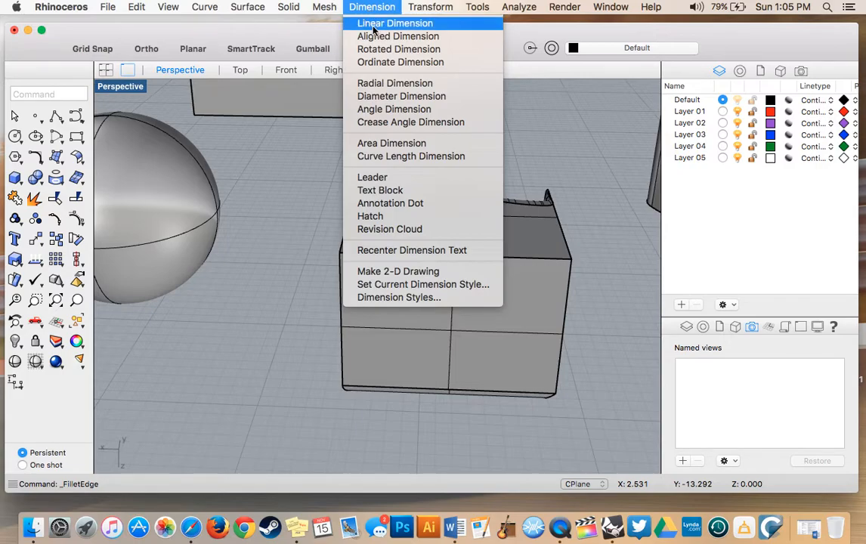
# - Try to place a linear dimension across the filleted box's underside, between its two opposite side edges
pyautogui.click(374, 25)
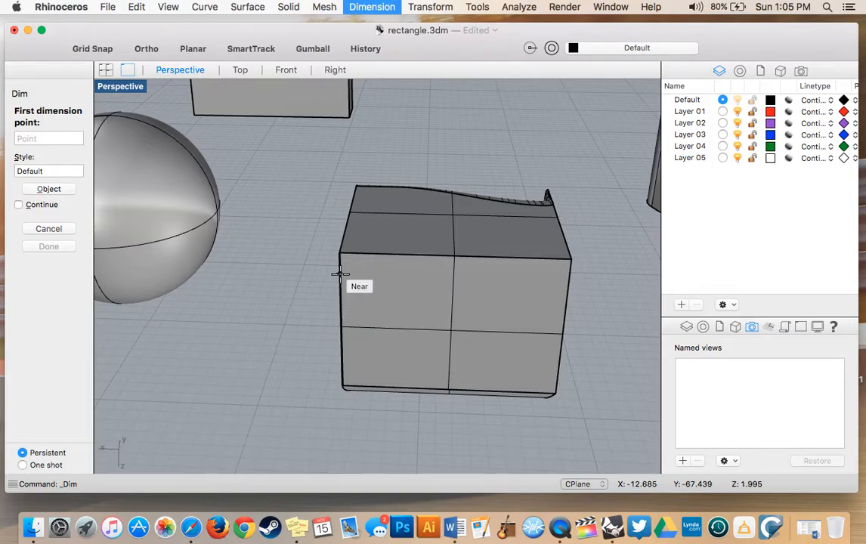
pyautogui.scroll(-10, 340, 274)
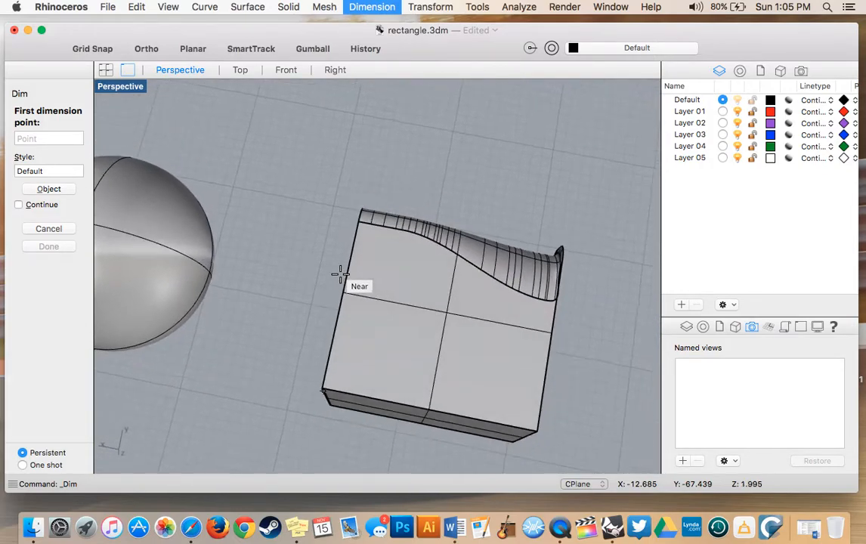
pyautogui.click(335, 330)
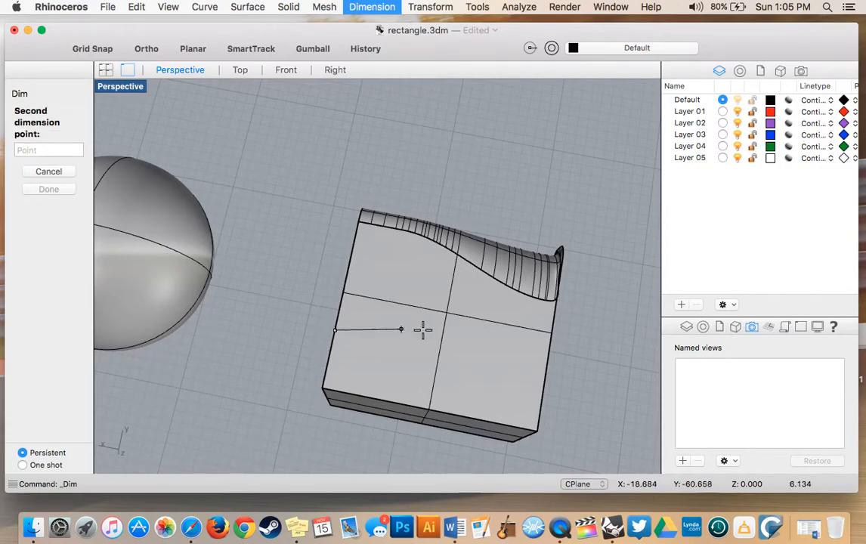
pyautogui.click(543, 370)
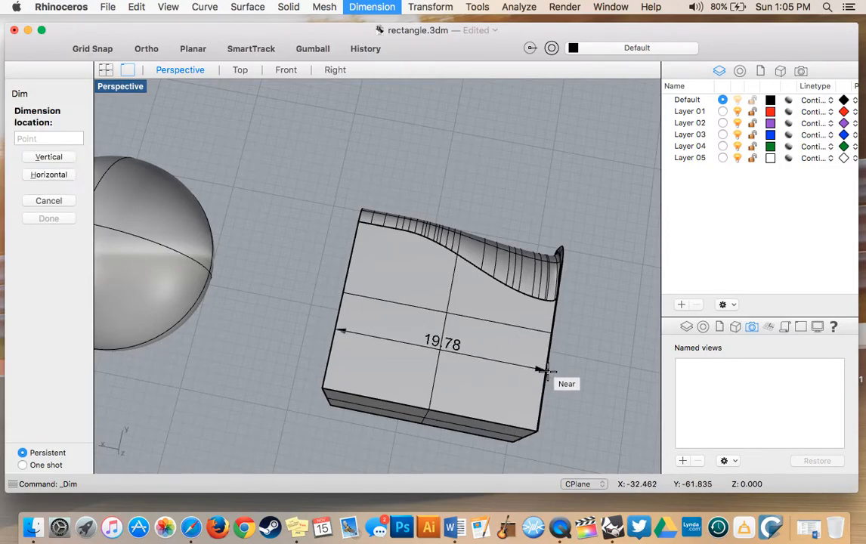
pyautogui.scroll(-5, 543, 370)
pyautogui.scroll(-5, 549, 364)
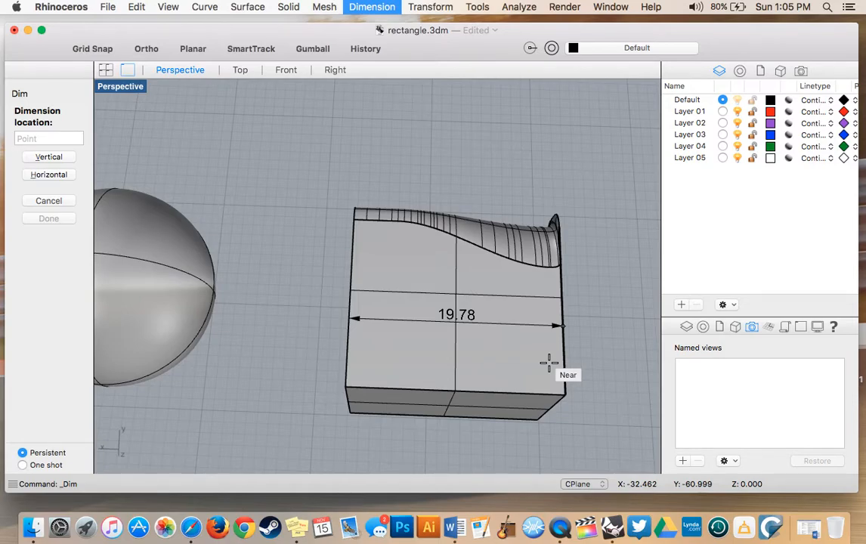
pyautogui.press('Escape')
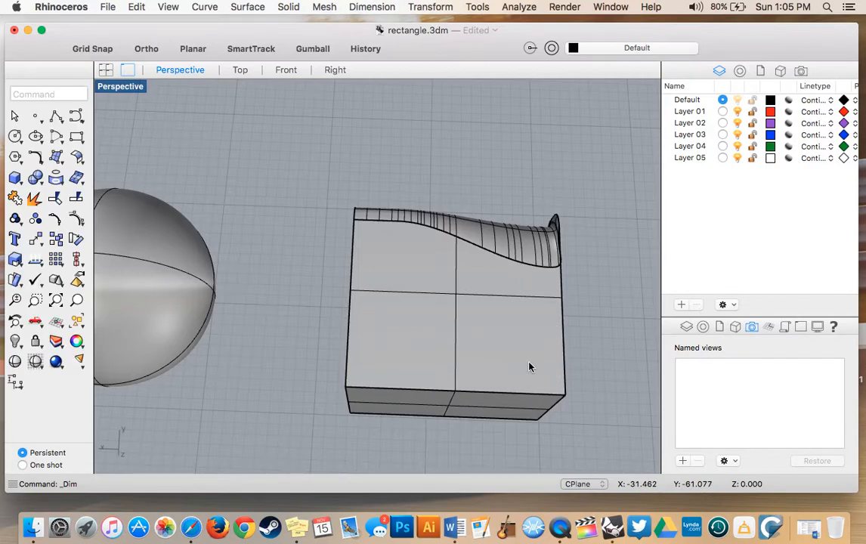
# - Move the filleted box about 9.4 units towards the sphere, using one of its lower corners as the base point
pyautogui.moveTo(321, 302); pyautogui.dragTo(321, 306, button='right')
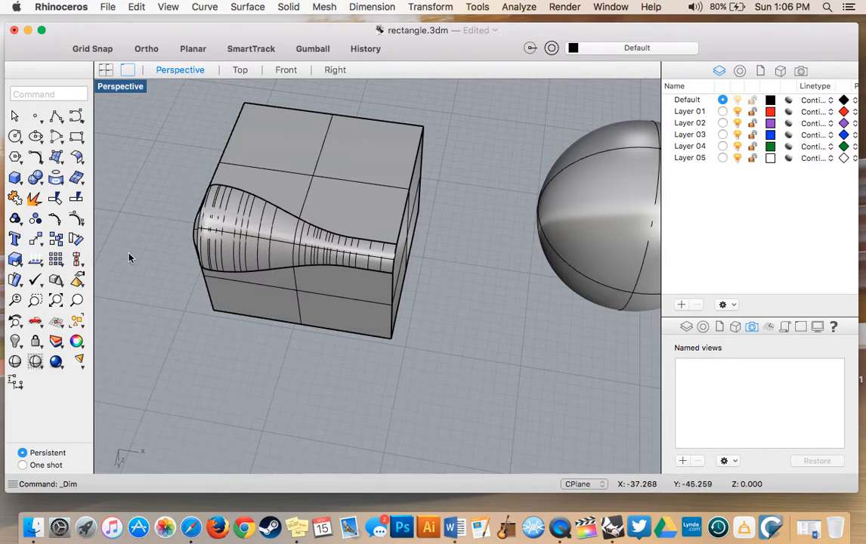
pyautogui.moveTo(476, 266); pyautogui.dragTo(475, 266, button='right')
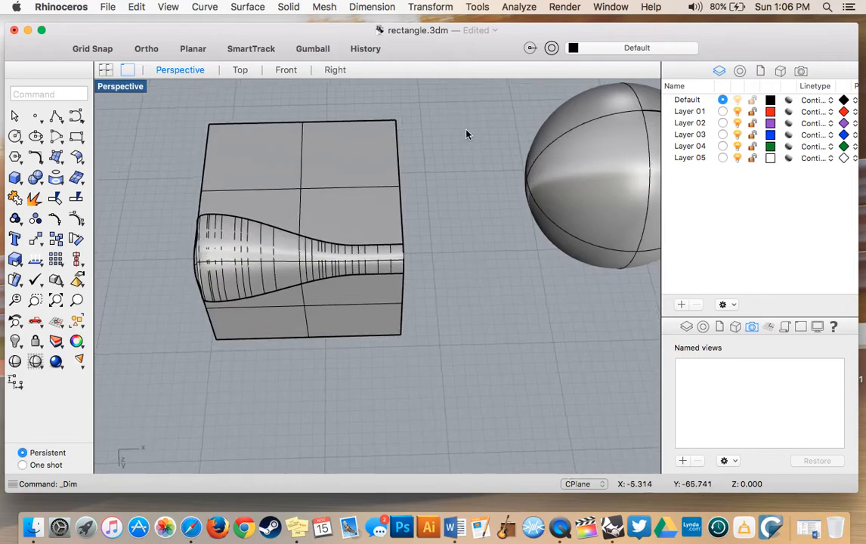
pyautogui.click(429, 8)
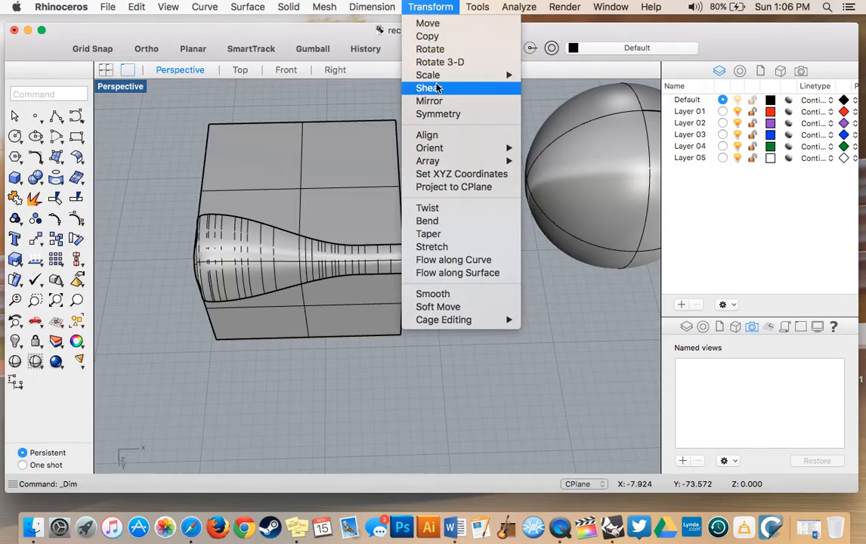
pyautogui.click(444, 23)
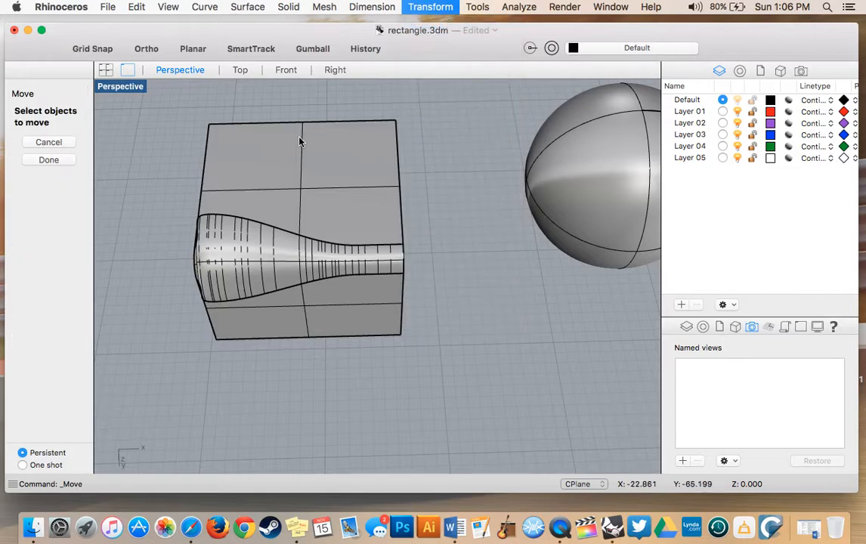
pyautogui.click(311, 168)
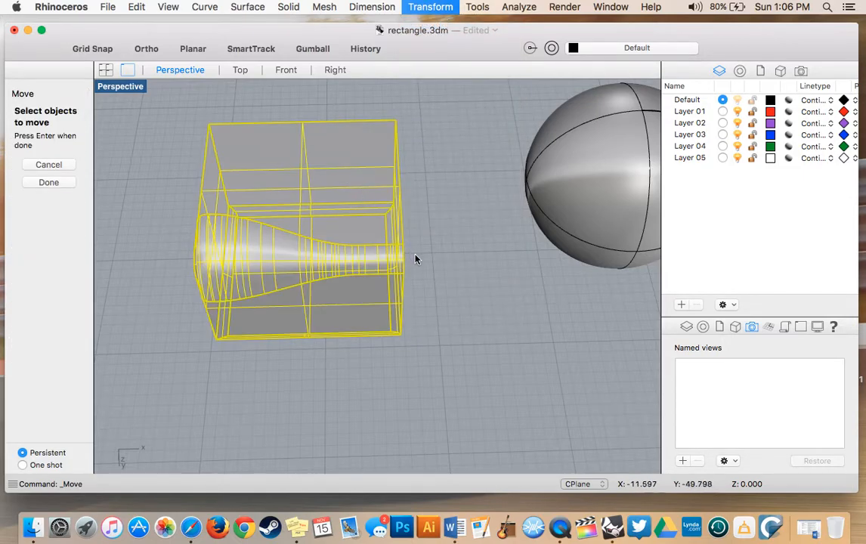
pyautogui.click(27, 185)
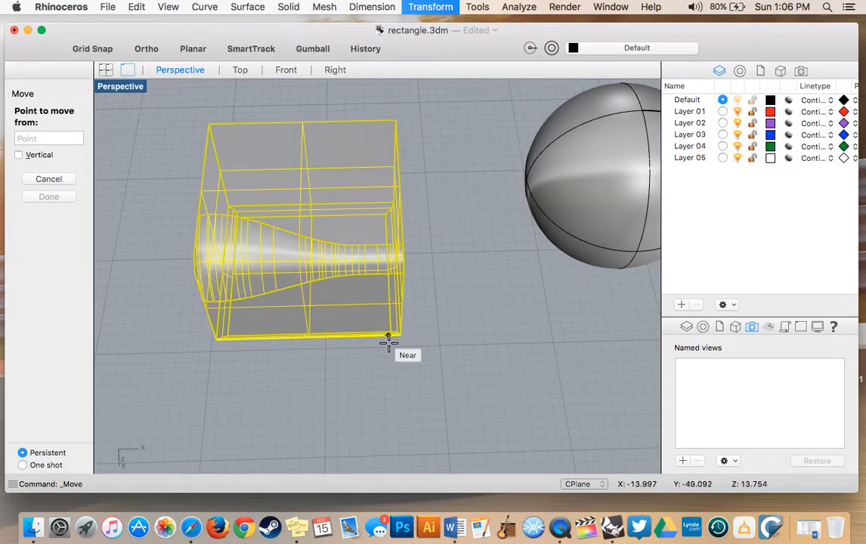
pyautogui.scroll(-5, 402, 249)
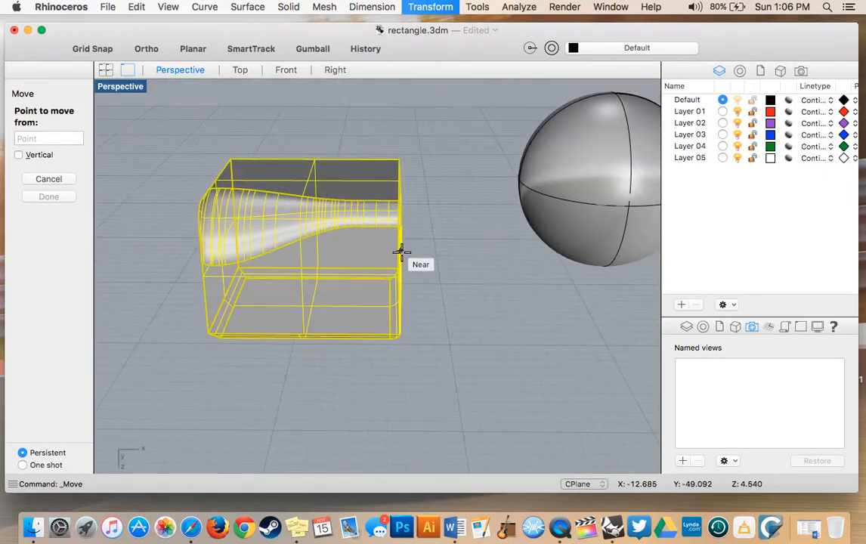
pyautogui.scroll(10, 401, 253)
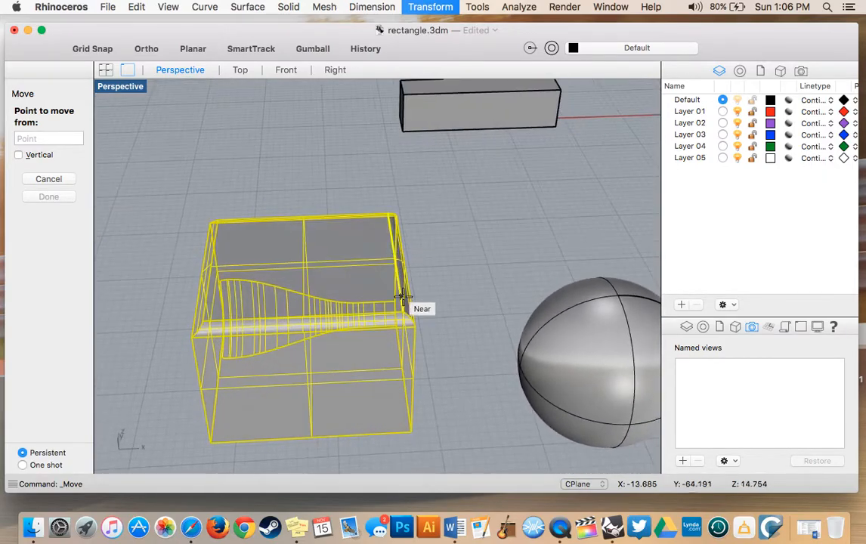
pyautogui.click(411, 432)
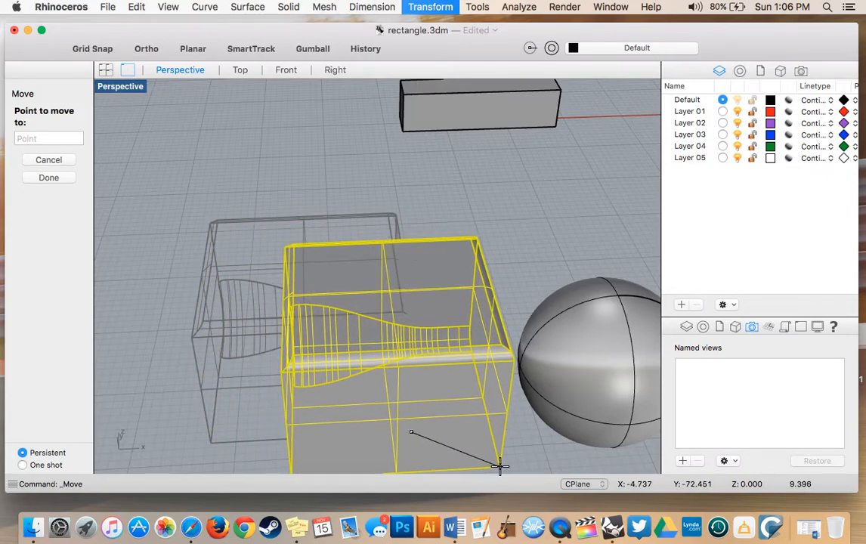
pyautogui.click(499, 462)
# - Copy the filleted box twice, placing one copy about 54.8 units and another about 27.4 units from the base point
pyautogui.scroll(-2, 505, 458)
pyautogui.scroll(-10, 504, 458)
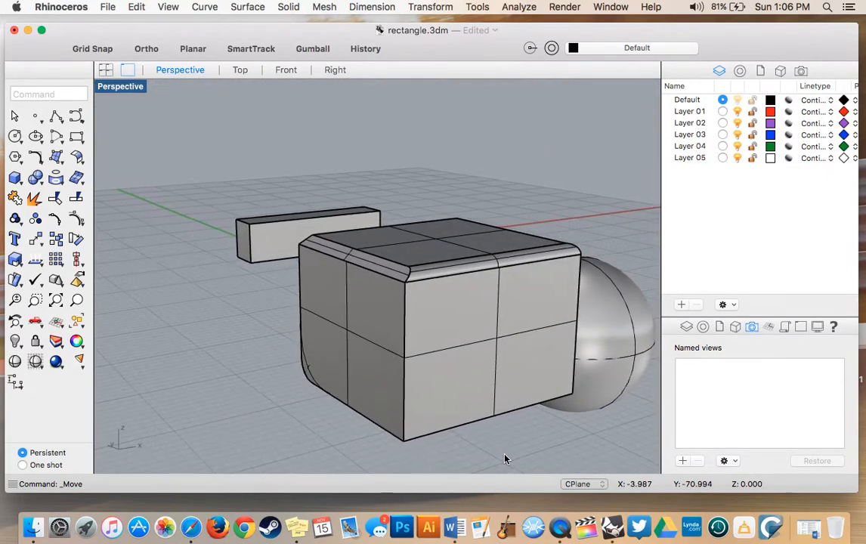
pyautogui.hscroll(-5, 505, 459)
pyautogui.scroll(5, 505, 459)
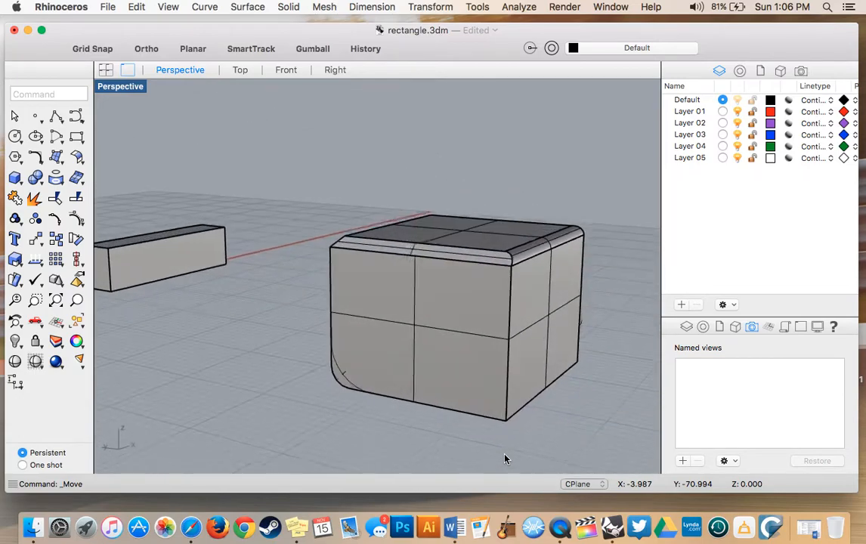
pyautogui.hscroll(10, 505, 459)
pyautogui.hscroll(-5, 505, 458)
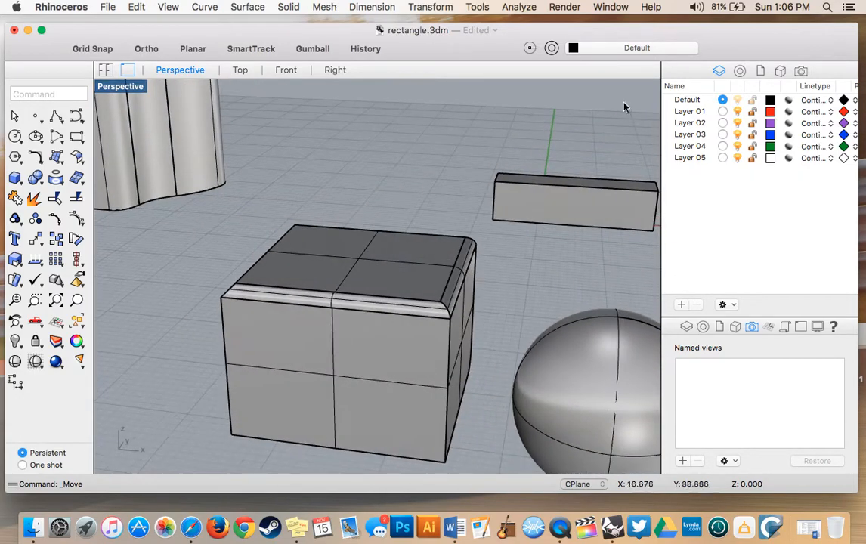
pyautogui.click(431, 8)
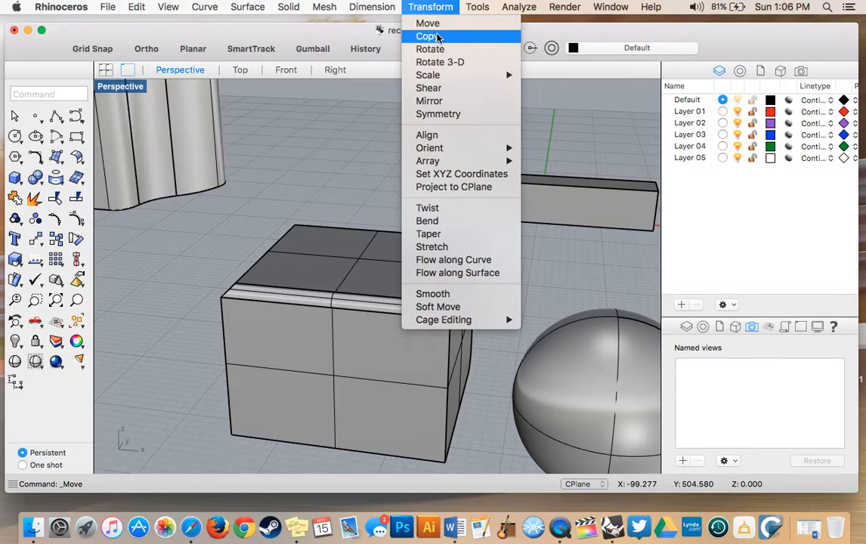
pyautogui.click(437, 35)
pyautogui.click(294, 264)
pyautogui.hscroll(-5, 294, 265)
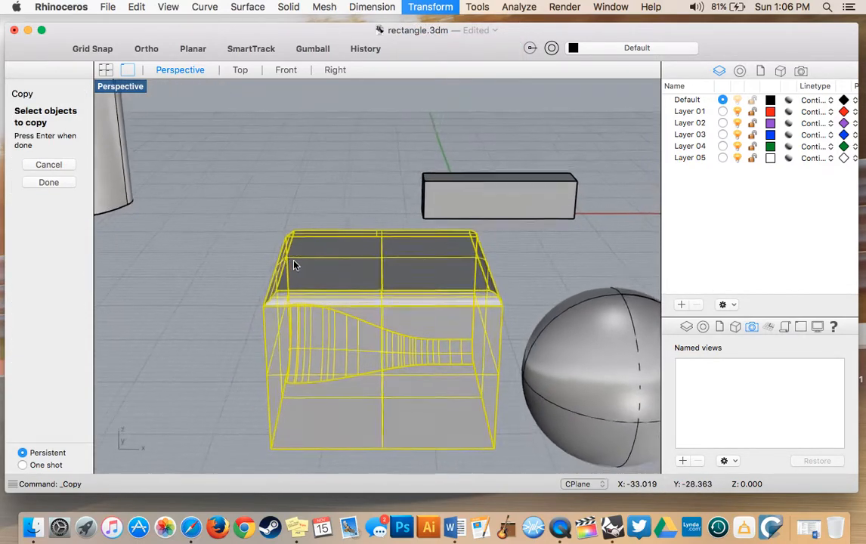
pyautogui.click(49, 182)
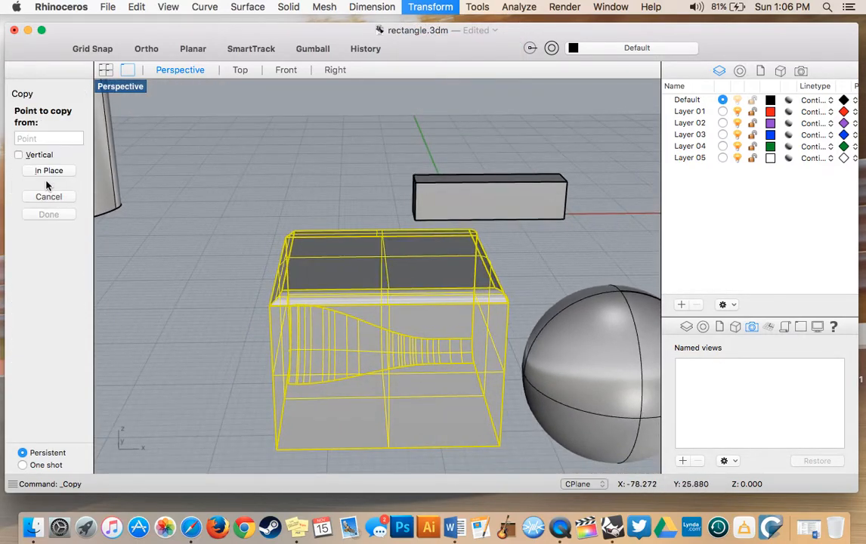
pyautogui.click(187, 332)
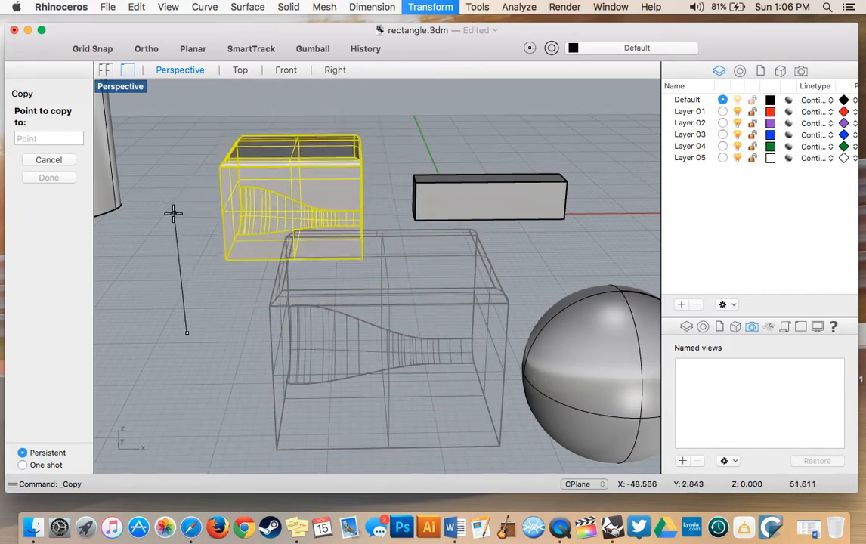
pyautogui.click(155, 204)
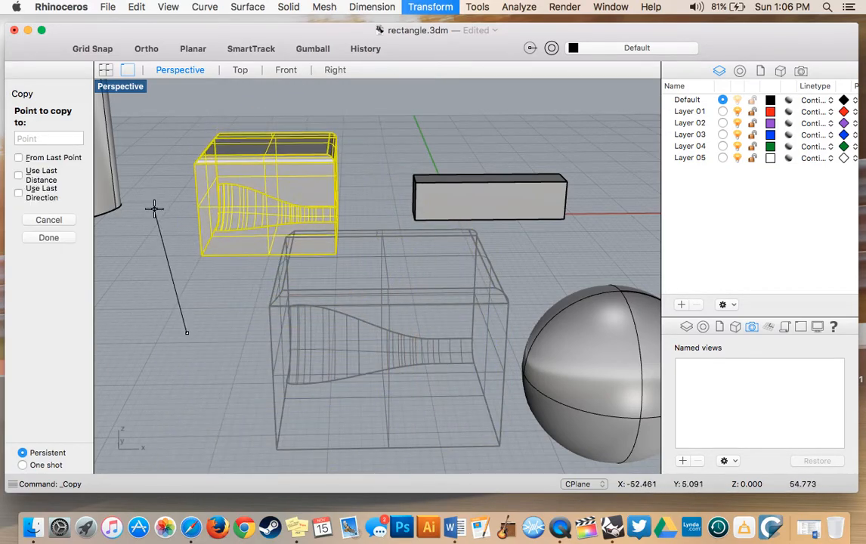
pyautogui.moveTo(211, 272); pyautogui.dragTo(211, 277, button='right')
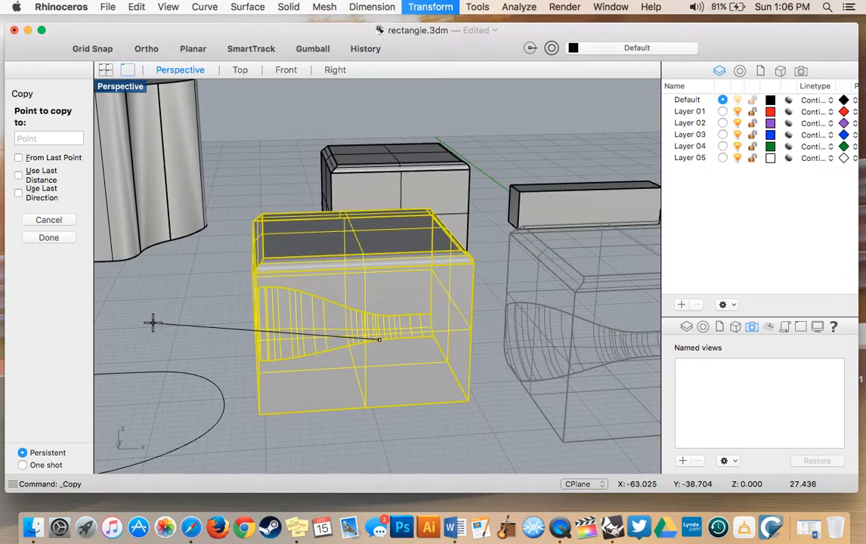
pyautogui.press('Return')
# - Delete both copies of the filleted box, keeping only the original beside the sphere
pyautogui.scroll(-6, 500, 269)
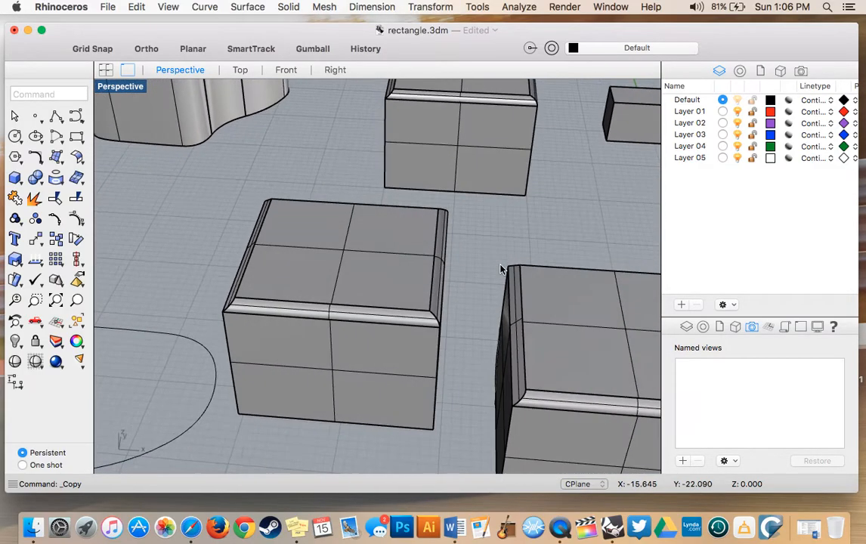
pyautogui.moveTo(500, 269); pyautogui.dragTo(476, 271, button='right')
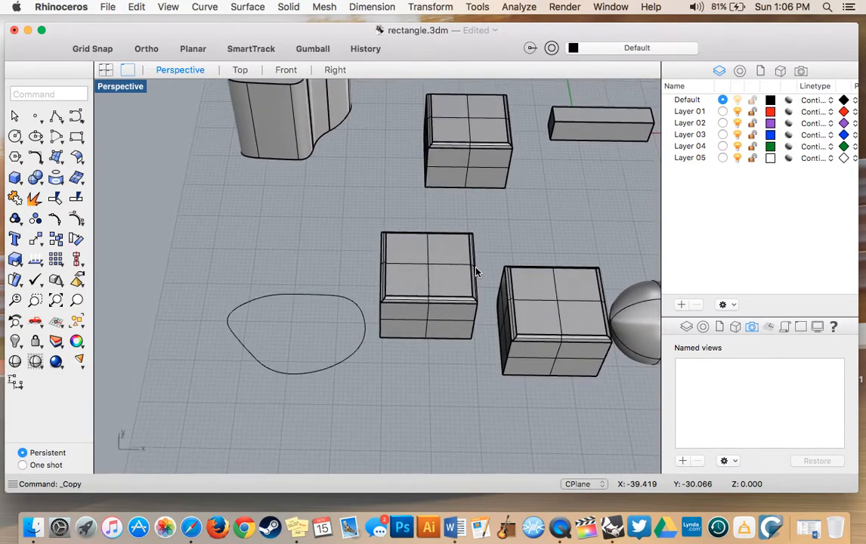
pyautogui.click(441, 288)
pyautogui.press('Delete')
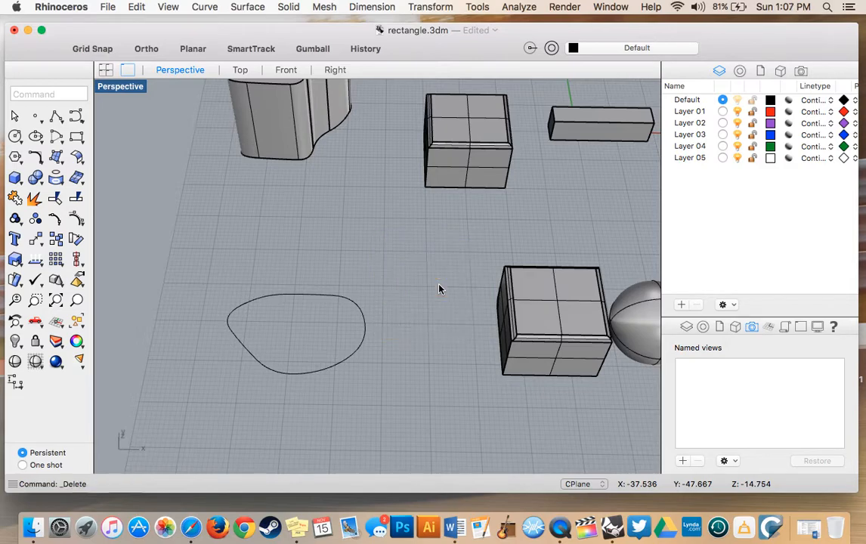
pyautogui.click(476, 168)
pyautogui.press('Delete')
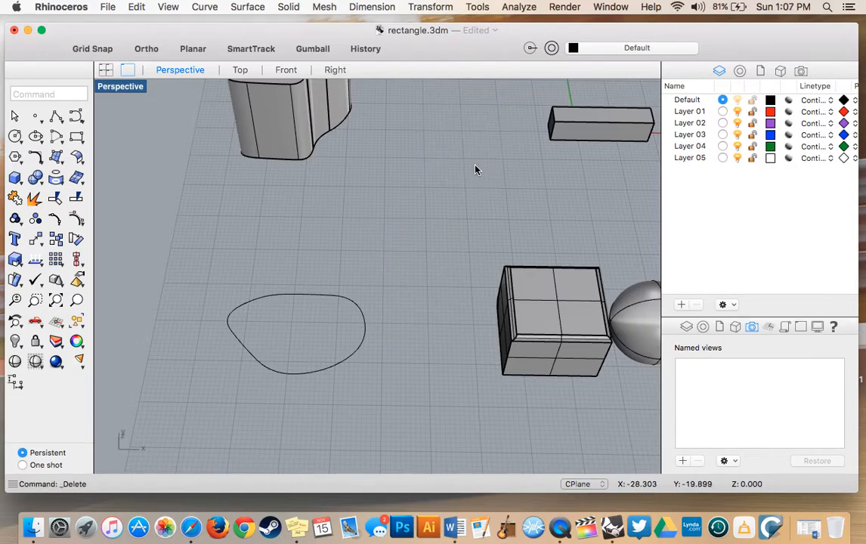
# - Rotate the long rectangular box by 90 degrees about the midpoint of its lower short edge, using the opposite end as the reference point
pyautogui.click(477, 7)
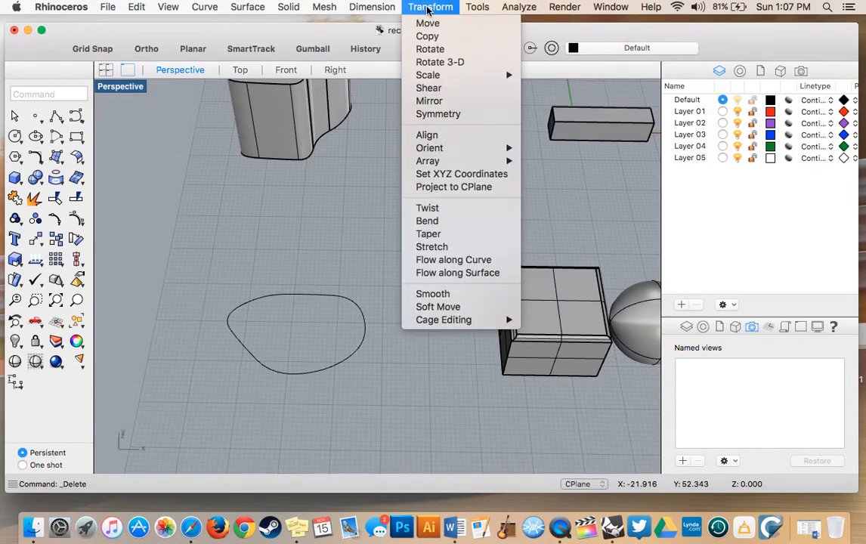
pyautogui.click(430, 49)
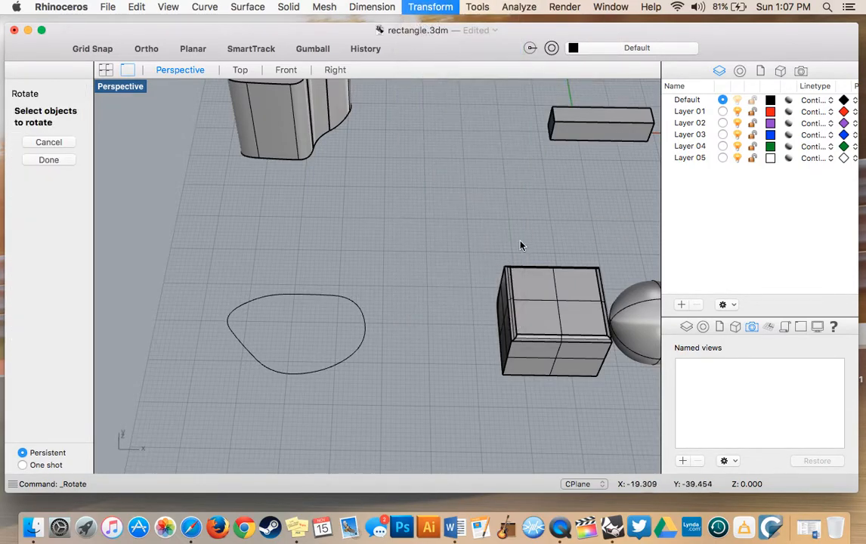
pyautogui.hscroll(5, 582, 162)
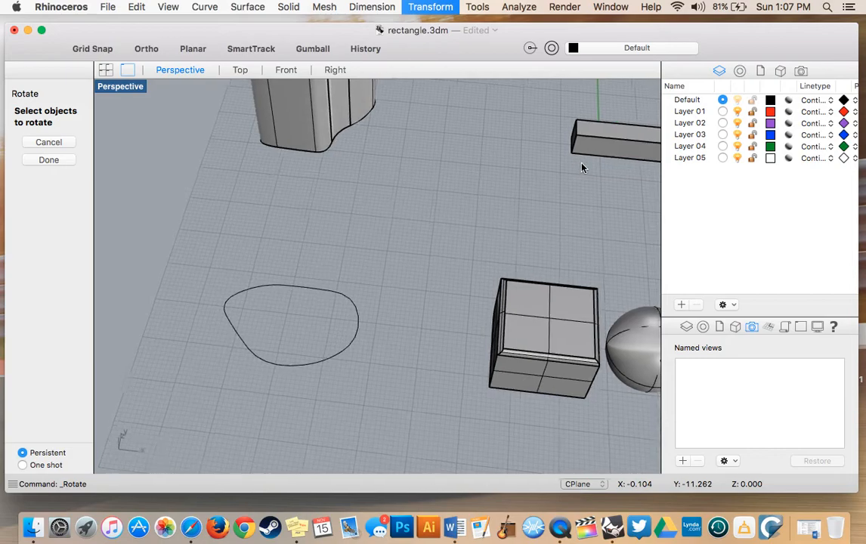
pyautogui.keyDown('shift'); pyautogui.hscroll(10, 582, 162); pyautogui.keyUp('shift')
pyautogui.scroll(5, 581, 163)
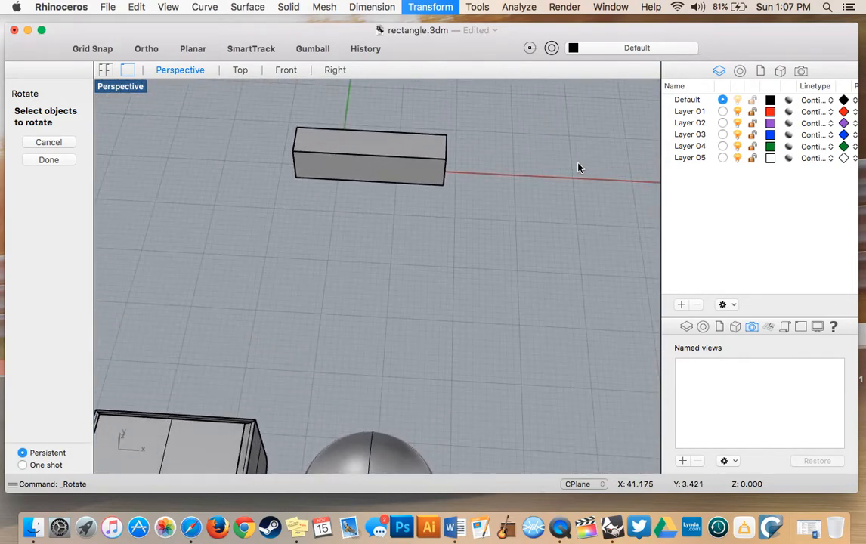
pyautogui.hscroll(-5, 329, 191)
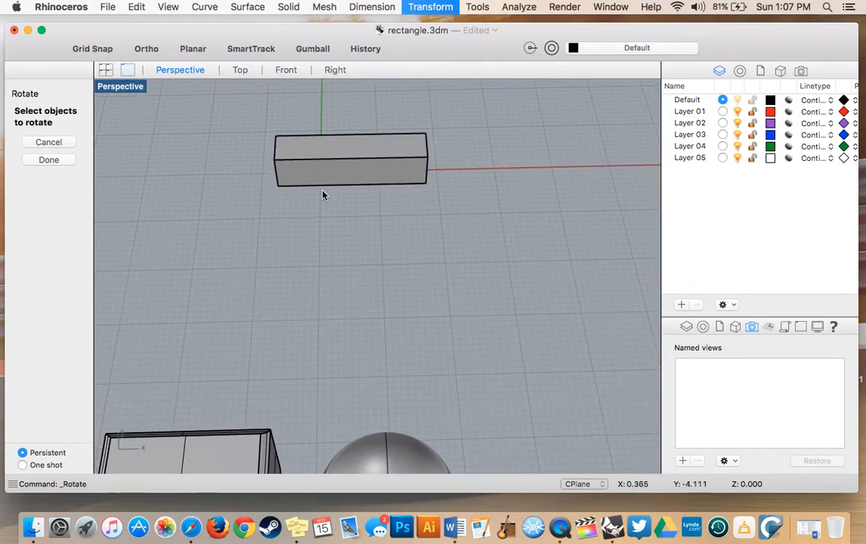
pyautogui.hscroll(-10, 315, 190)
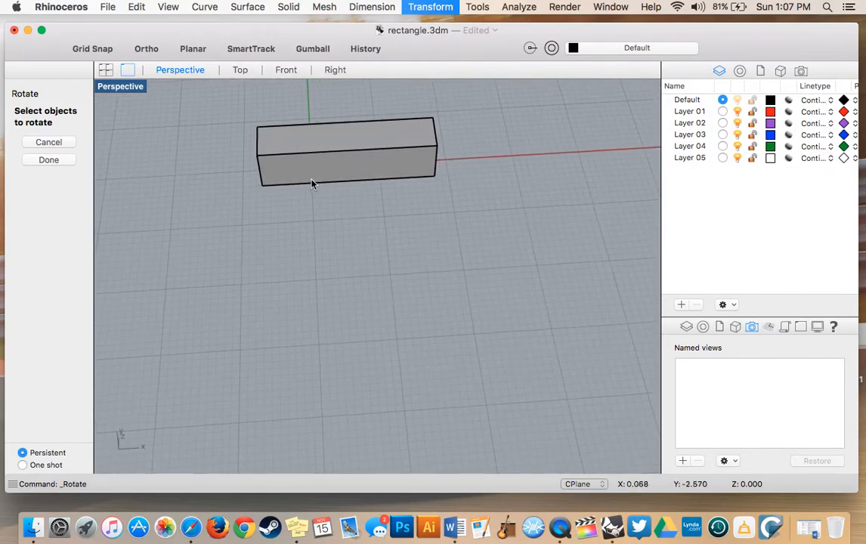
pyautogui.click(314, 184)
pyautogui.click(49, 180)
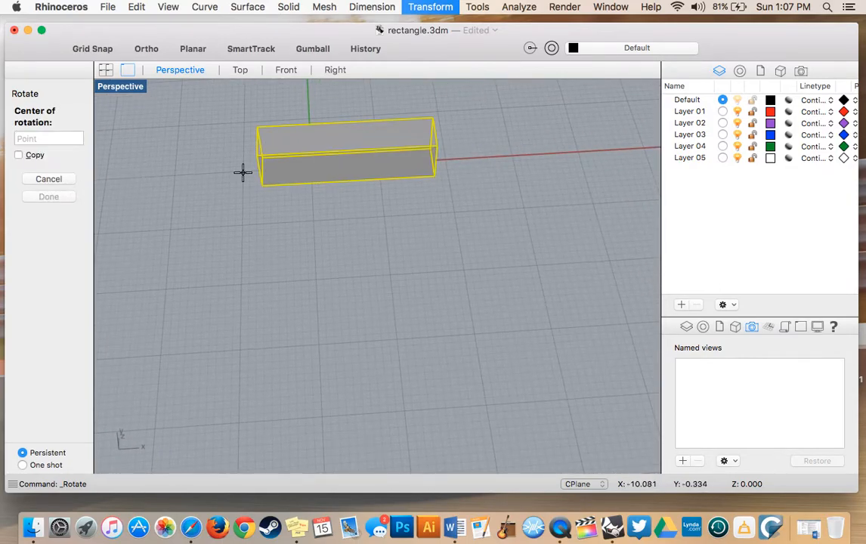
pyautogui.scroll(10, 242, 172)
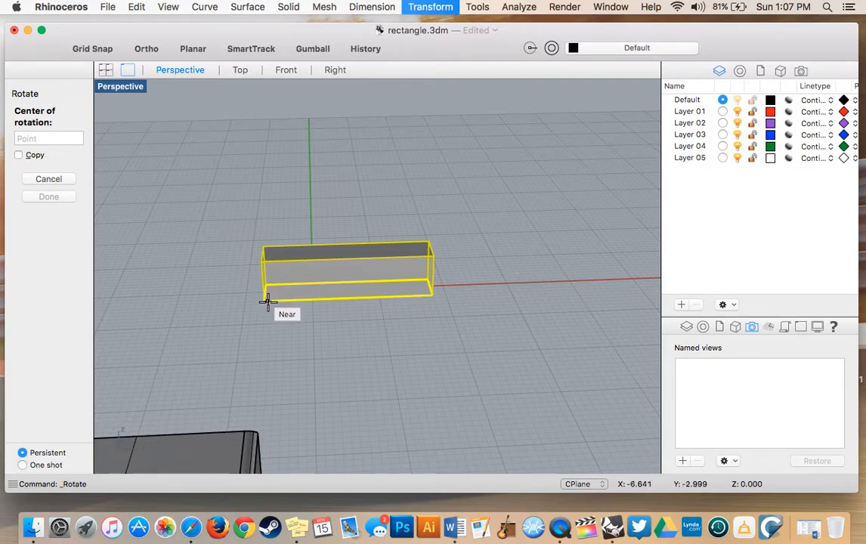
pyautogui.click(264, 291)
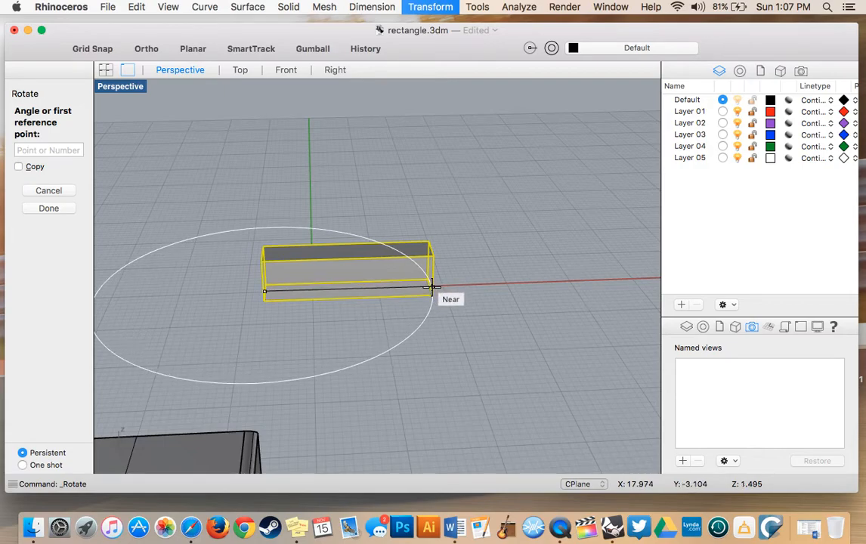
pyautogui.click(429, 286)
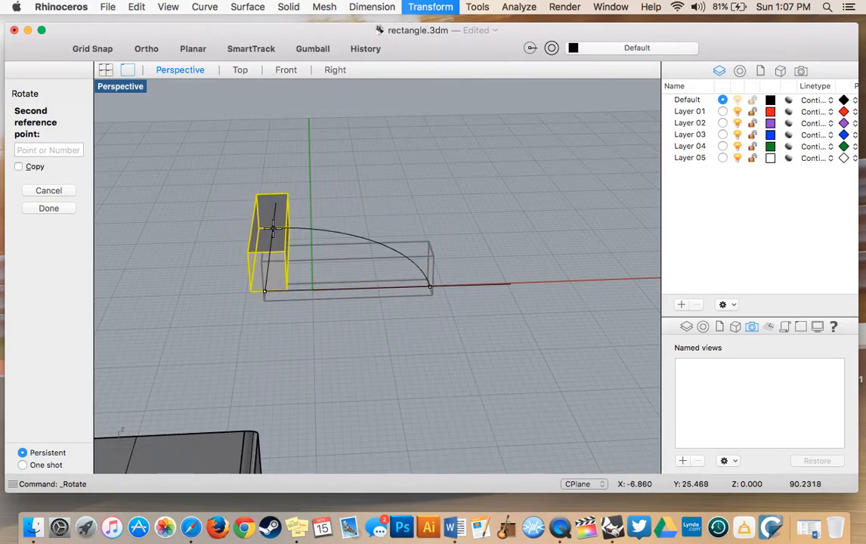
pyautogui.click(64, 150)
pyautogui.write('90')
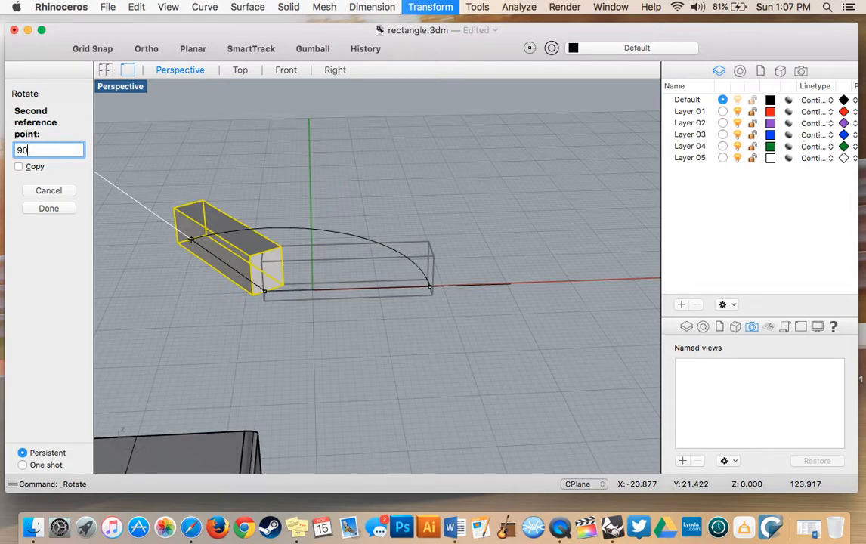
pyautogui.click(47, 209)
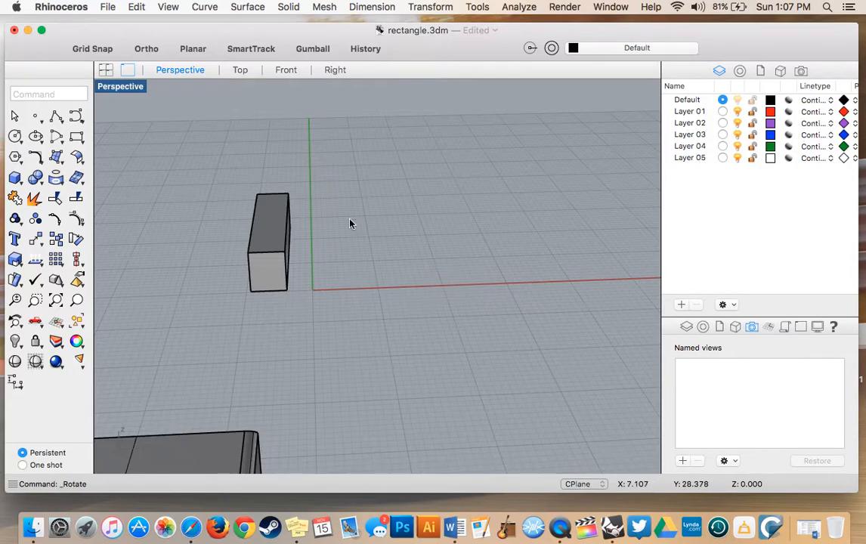
# - Rotate the long box in 3-D by about 90 degrees around a lengthwise axis between the midpoints of its two lower end edges
pyautogui.scroll(-5, 288, 249)
pyautogui.keyDown('shift'); pyautogui.scroll(5, 288, 249); pyautogui.keyUp('shift')
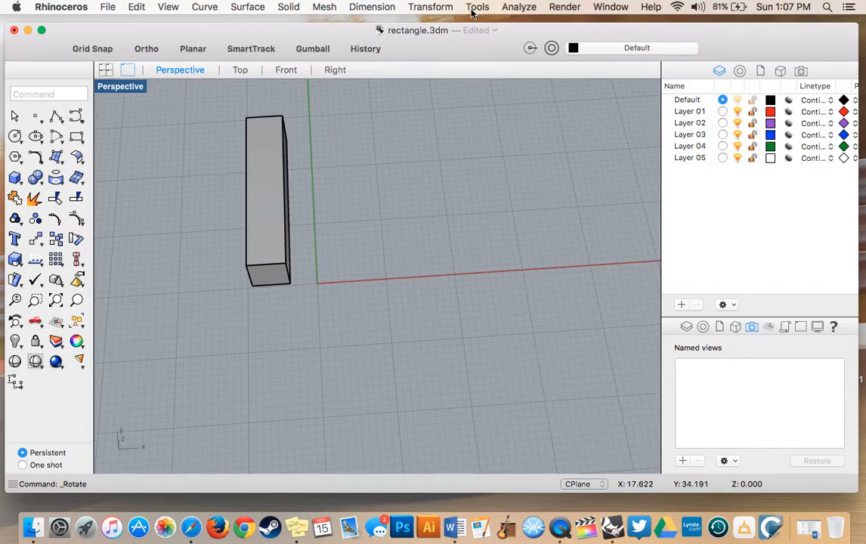
pyautogui.click(447, 7)
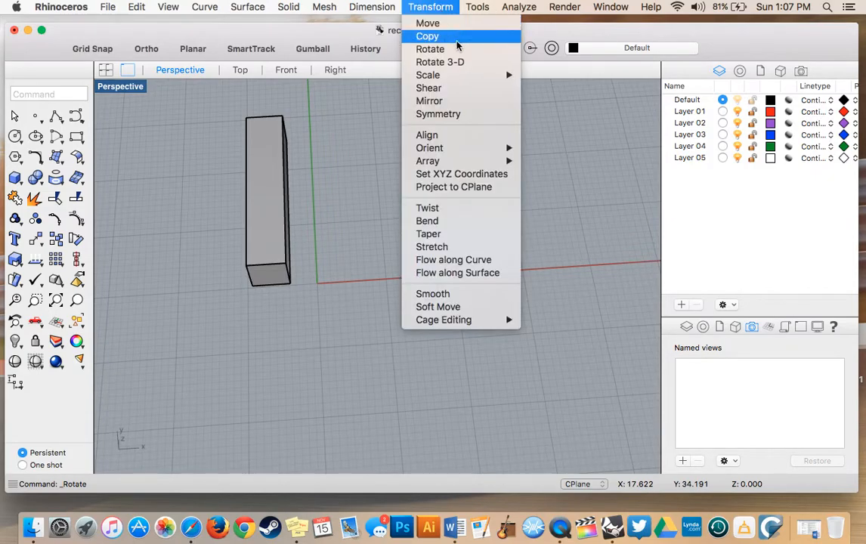
pyautogui.click(446, 62)
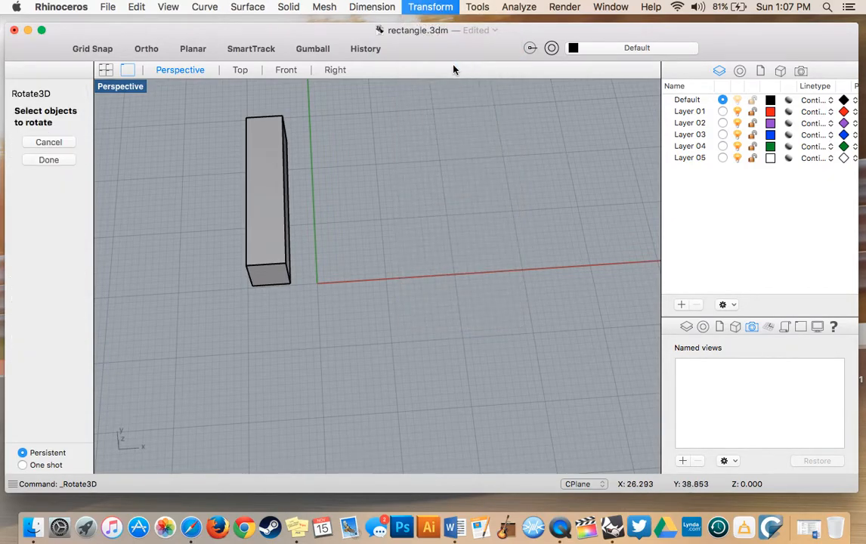
pyautogui.click(261, 212)
pyautogui.scroll(10, 263, 214)
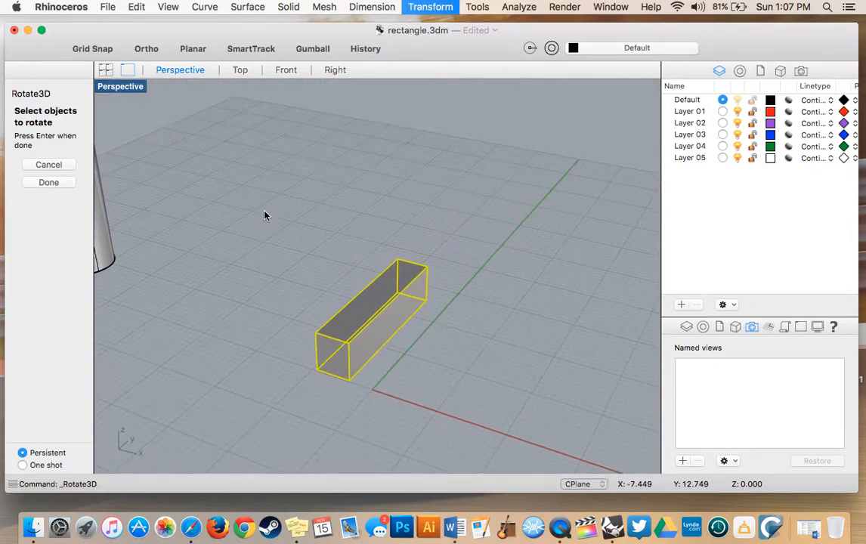
pyautogui.click(49, 182)
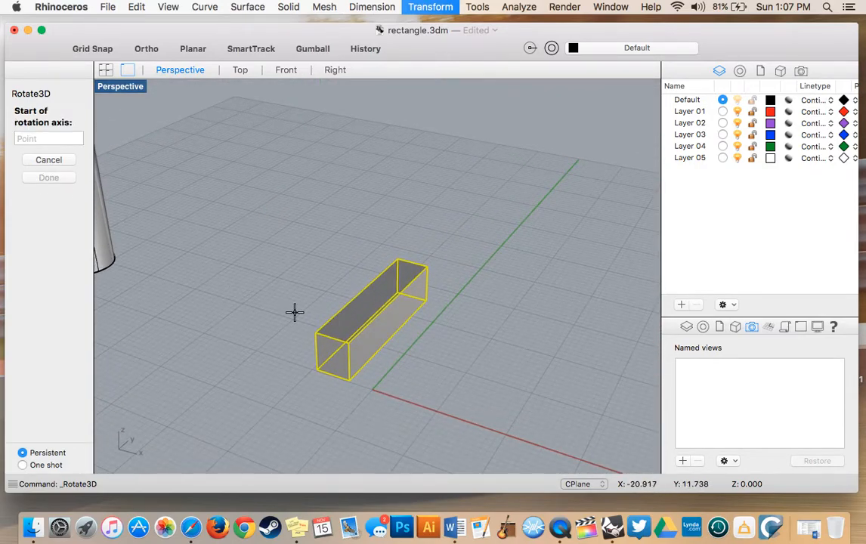
pyautogui.click(333, 376)
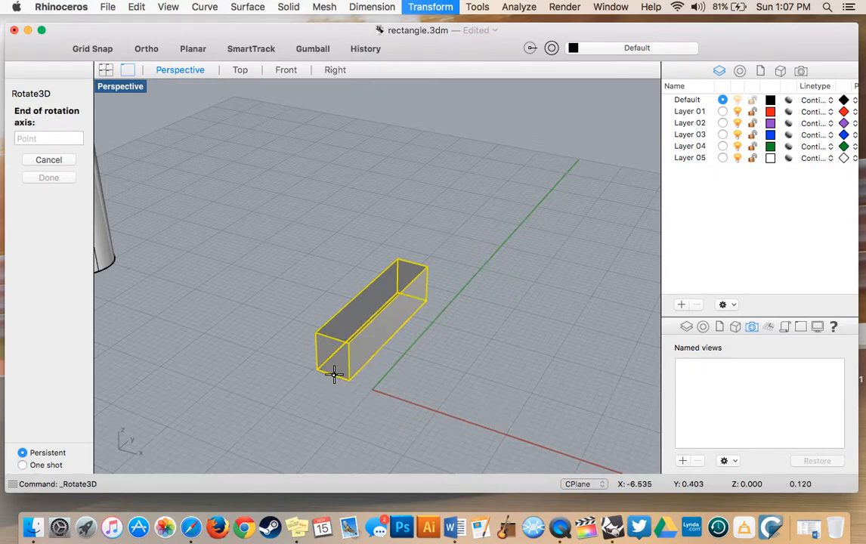
pyautogui.click(409, 296)
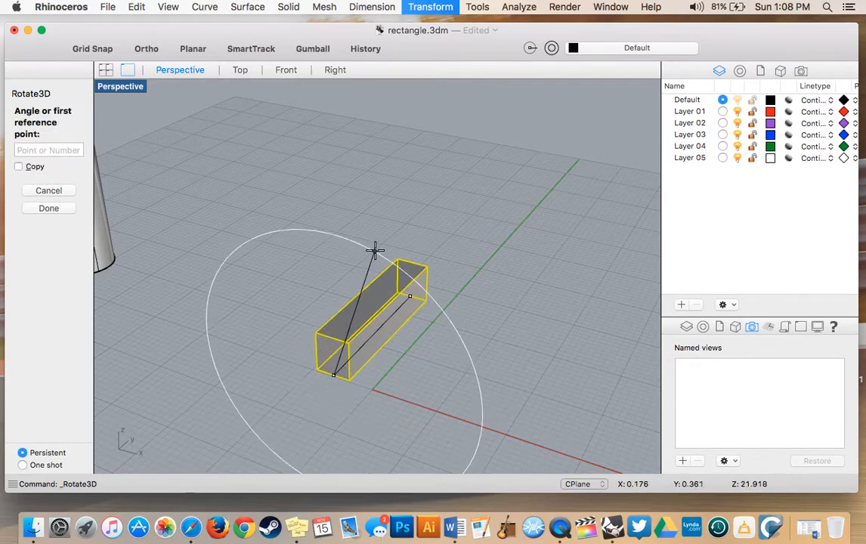
pyautogui.click(334, 239)
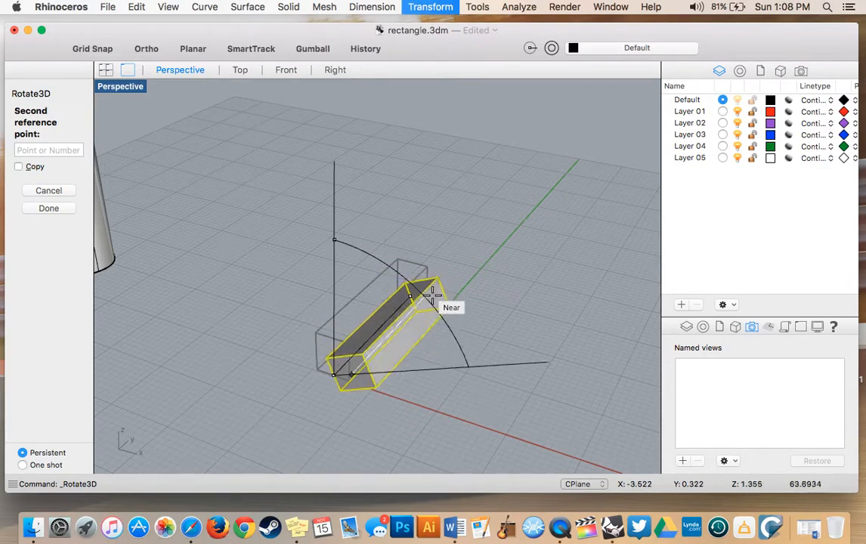
pyautogui.moveTo(474, 367); pyautogui.dragTo(495, 306, button='right')
pyautogui.keyDown('shift'); pyautogui.moveTo(474, 368); pyautogui.dragTo(485, 337, button='right'); pyautogui.keyUp('shift')
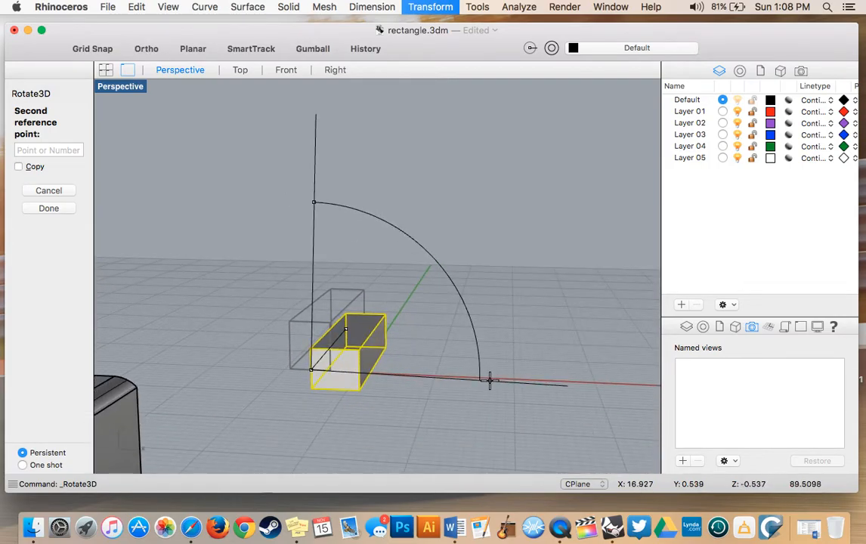
pyautogui.click(489, 381)
pyautogui.moveTo(490, 381); pyautogui.dragTo(470, 398, button='right')
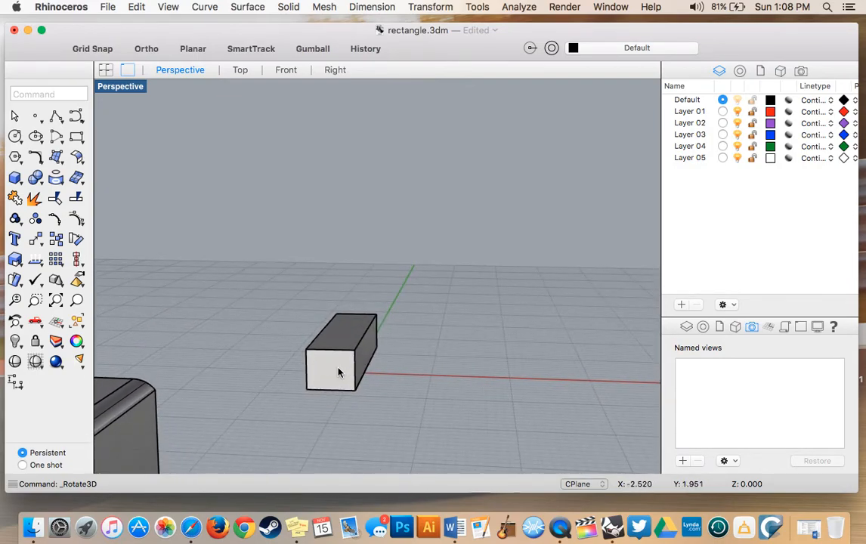
# - Undo the 3-D rotation of the long box
pyautogui.press('super+z')
pyautogui.moveTo(312, 333); pyautogui.dragTo(288, 327, button='right')
pyautogui.click(487, 380)
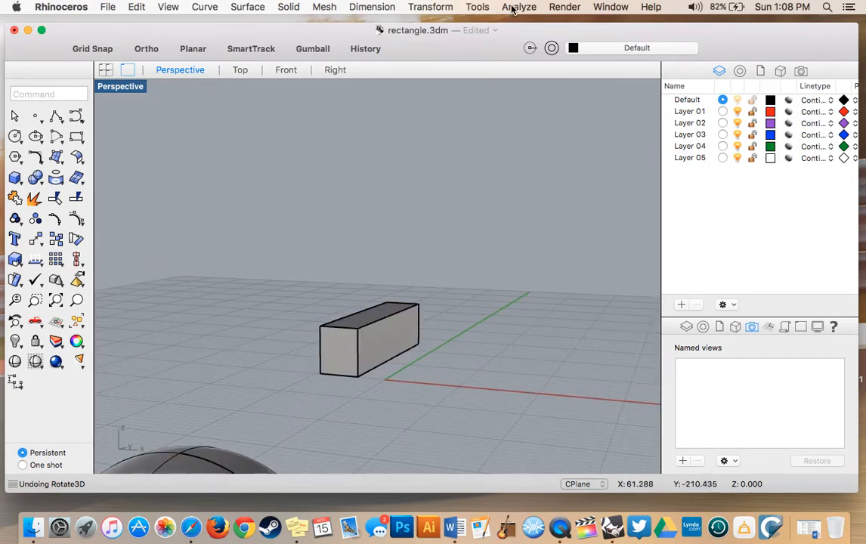
# - Scale the long box in 3-D from the midpoint of its lower end edge nearest the origin, making it about 38 units long
pyautogui.click(446, 9)
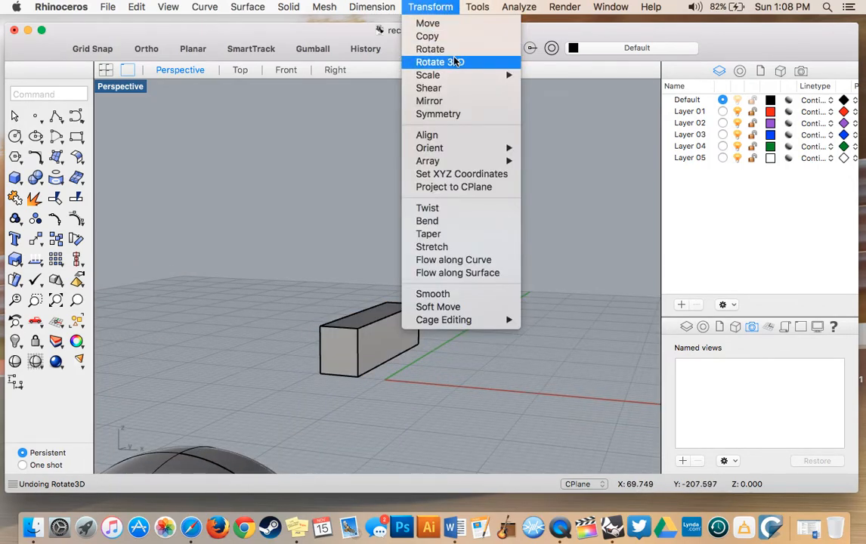
pyautogui.moveTo(463, 74)
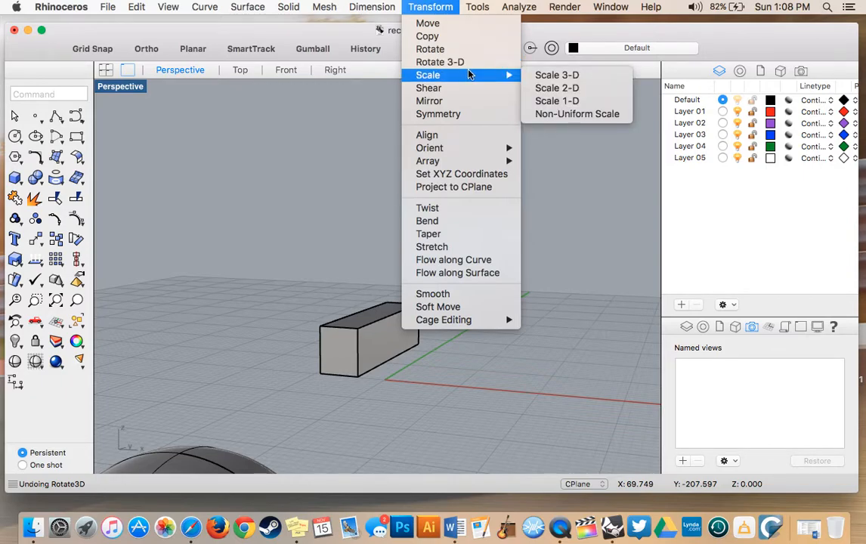
pyautogui.click(539, 79)
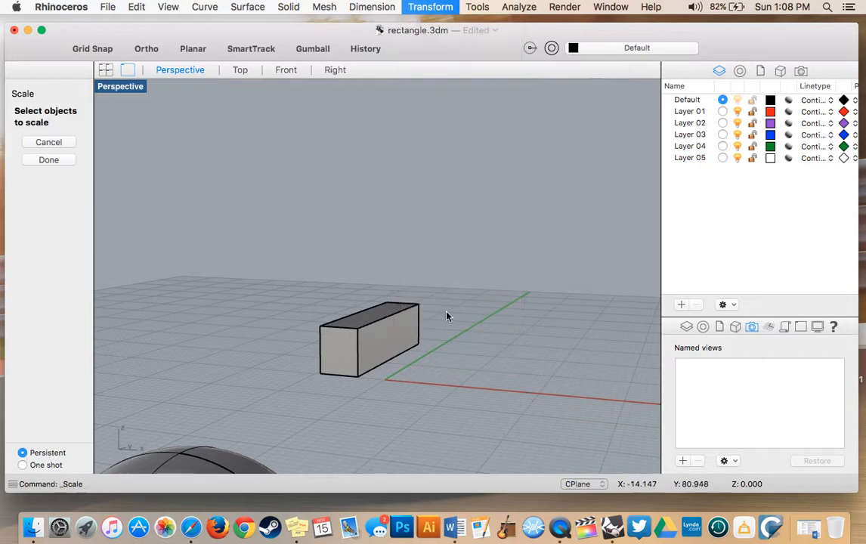
pyautogui.hscroll(10, 445, 314)
pyautogui.scroll(3, 445, 313)
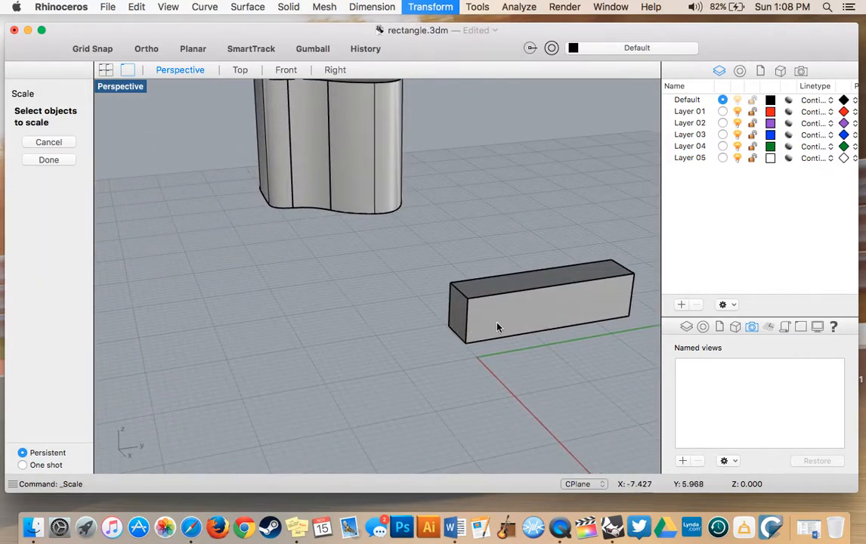
pyautogui.click(522, 293)
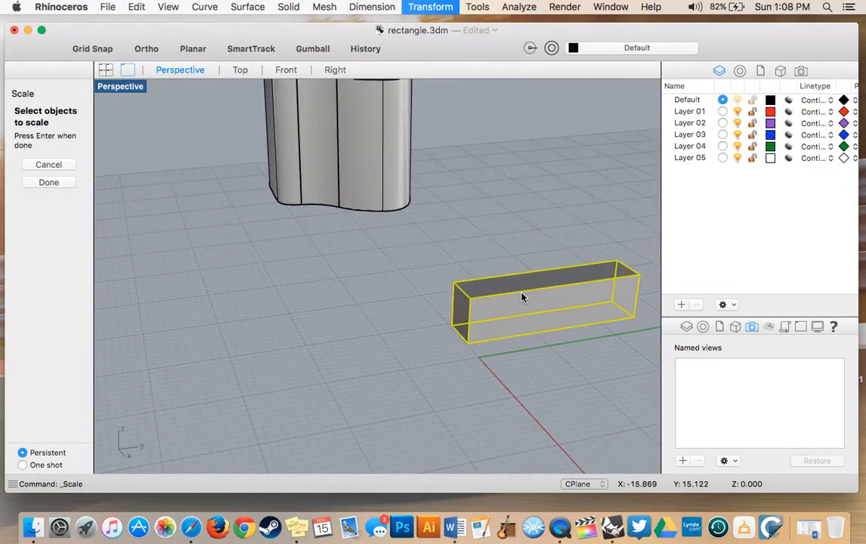
pyautogui.hscroll(5, 522, 293)
pyautogui.hscroll(5, 522, 297)
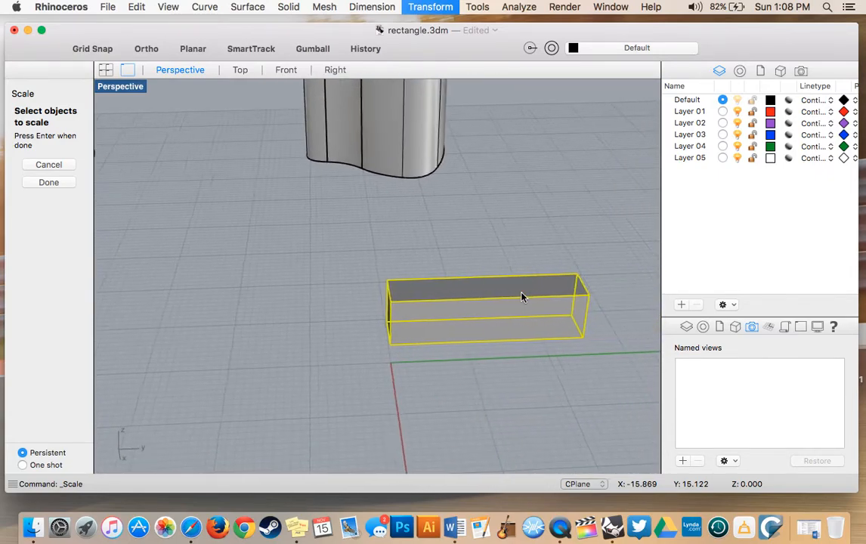
pyautogui.hscroll(-1, 433, 322)
pyautogui.scroll(-2, 433, 324)
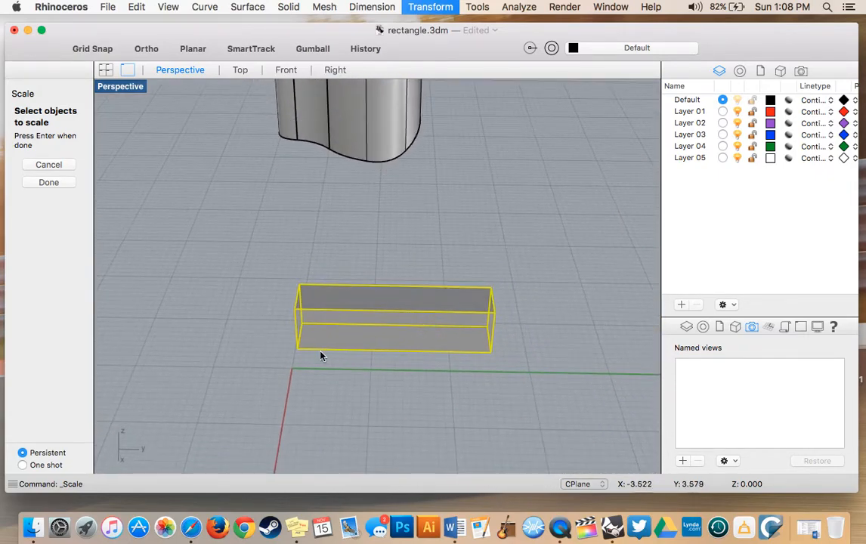
pyautogui.click(47, 183)
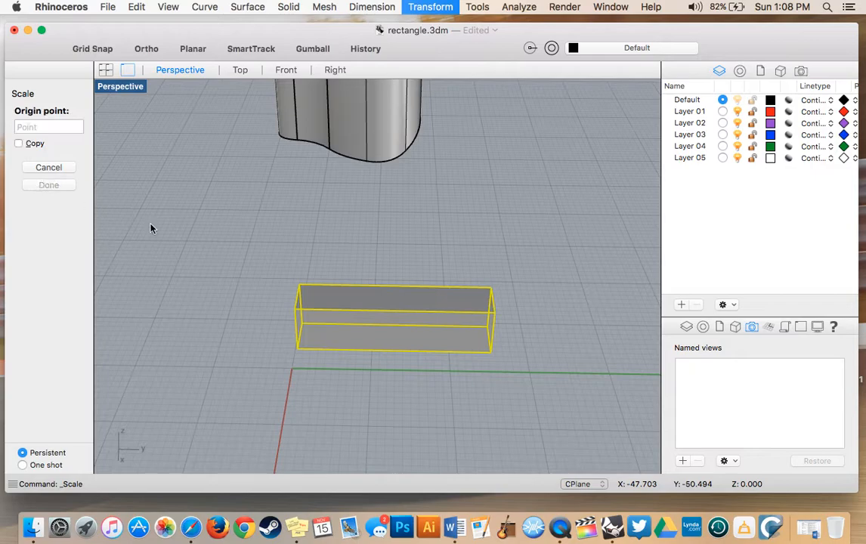
pyautogui.click(301, 333)
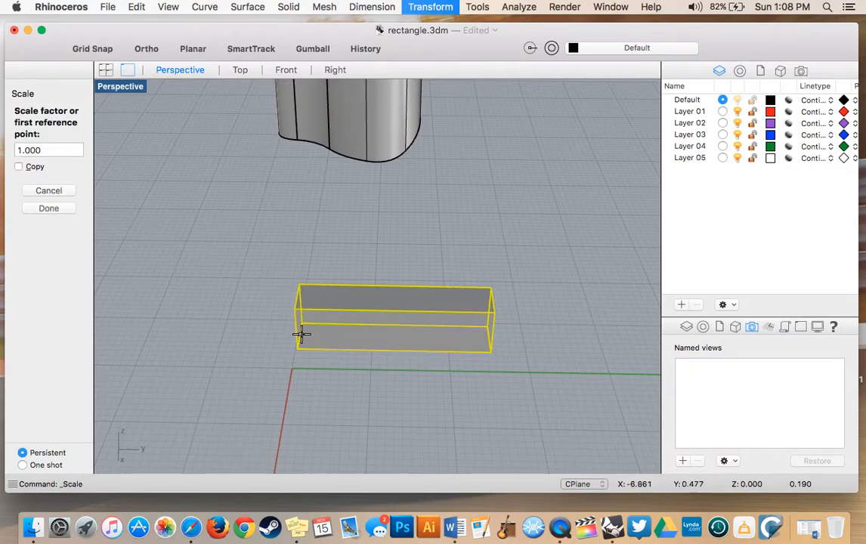
pyautogui.click(488, 338)
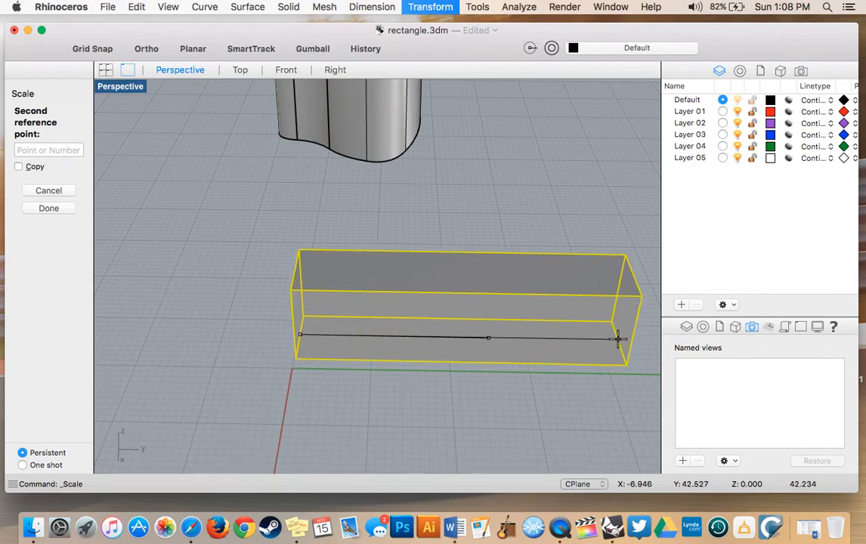
pyautogui.click(585, 340)
pyautogui.scroll(-5, 585, 341)
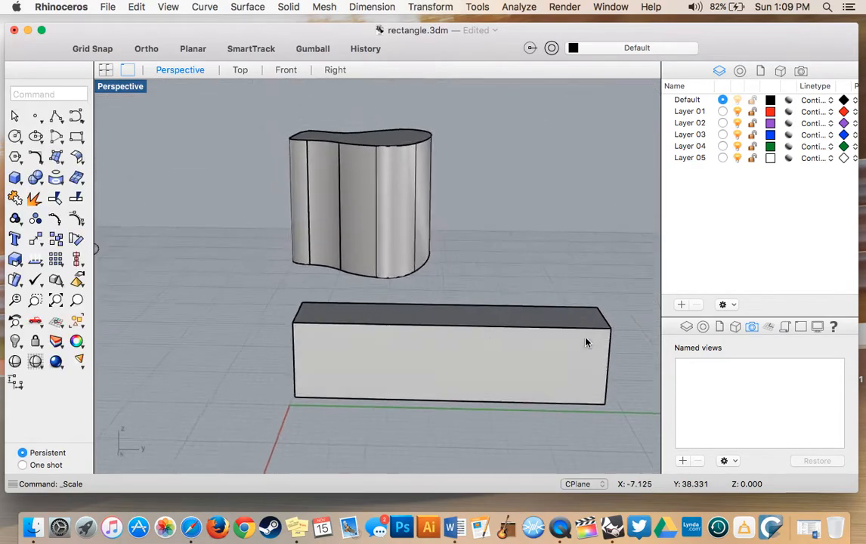
pyautogui.hscroll(-10, 585, 342)
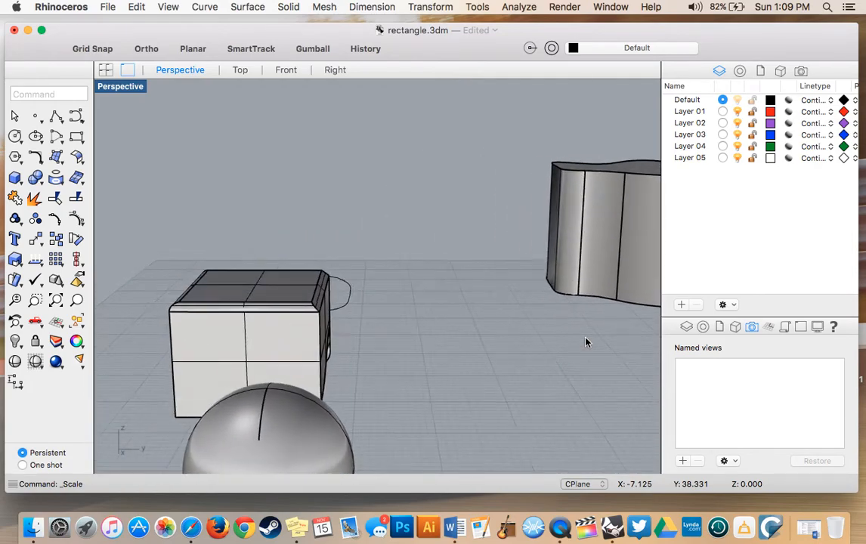
# - Scale the closed freeform curve down in 2-D from a point on its upper edge, placing the second reference point about 7.2 units away
pyautogui.hscroll(-10, 586, 342)
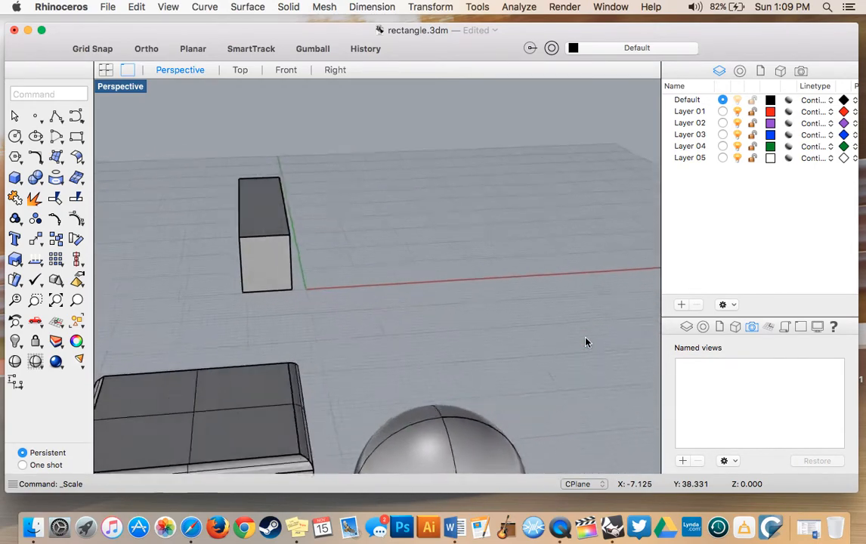
pyautogui.scroll(-10, 585, 342)
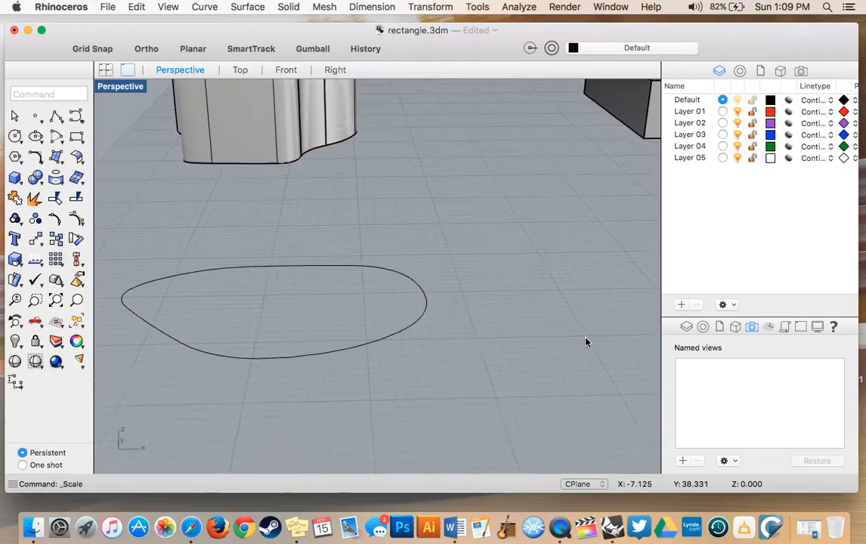
pyautogui.keyDown('shift'); pyautogui.hscroll(-10, 585, 342); pyautogui.keyUp('shift')
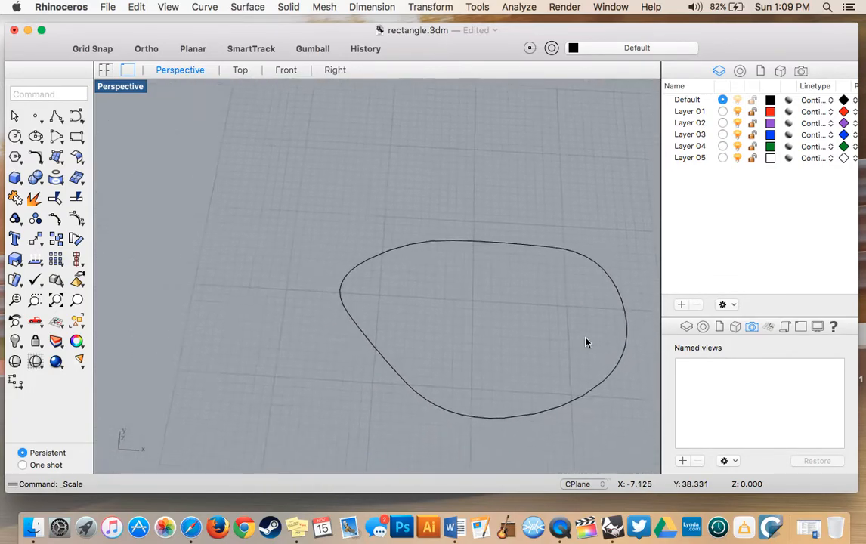
pyautogui.hscroll(3, 586, 343)
pyautogui.hscroll(-5, 586, 342)
pyautogui.hscroll(5, 585, 342)
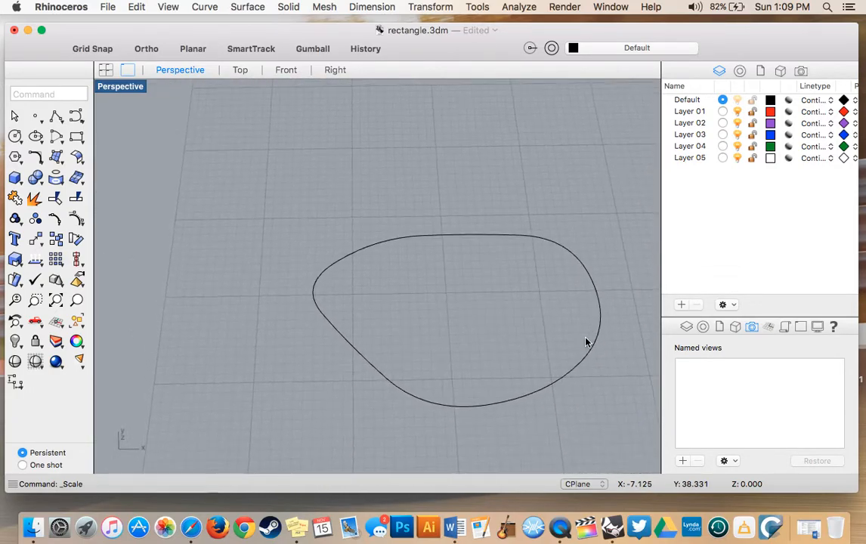
pyautogui.click(421, 6)
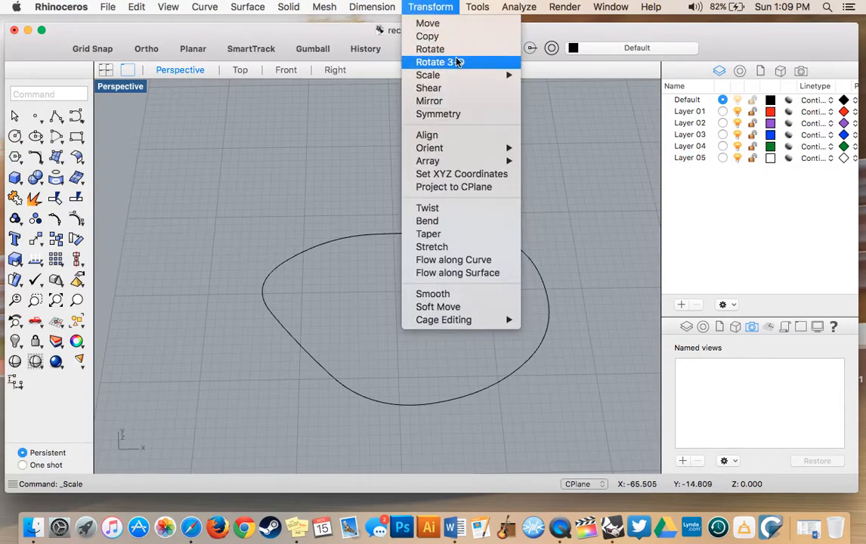
pyautogui.moveTo(473, 79)
pyautogui.click(569, 88)
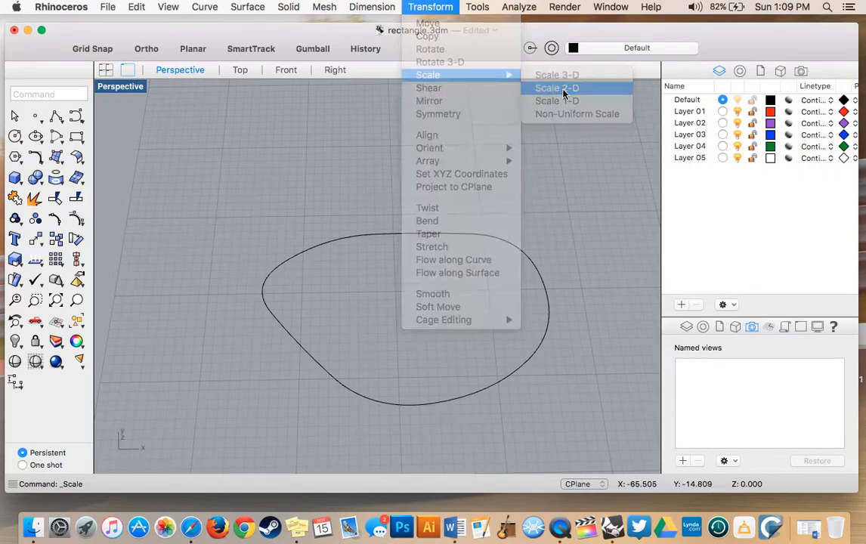
pyautogui.click(379, 239)
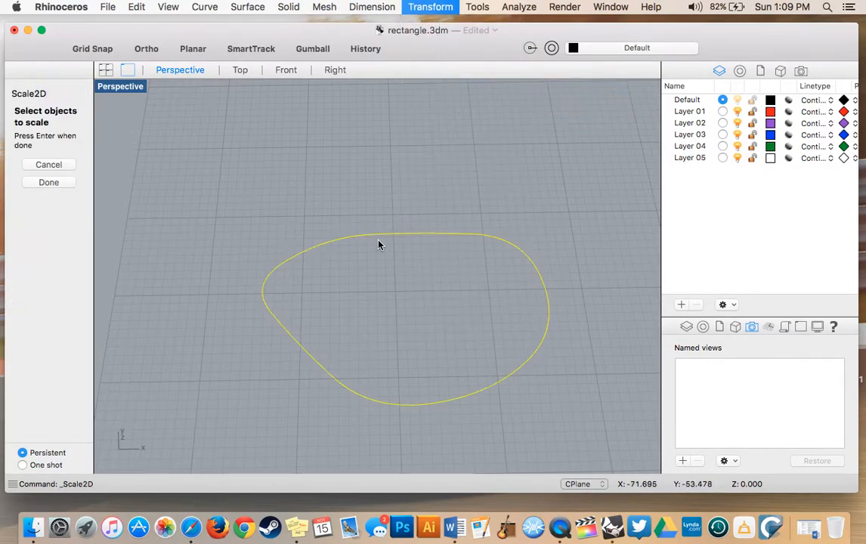
pyautogui.press('Return')
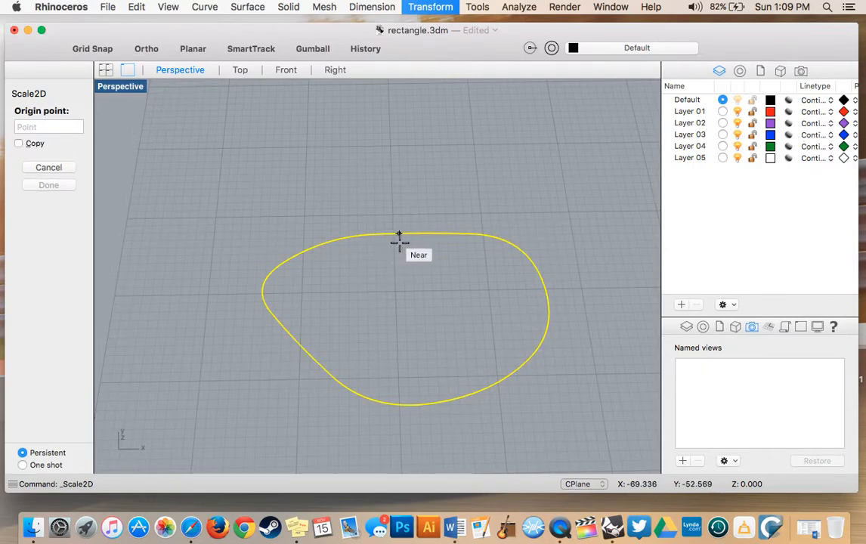
pyautogui.click(399, 235)
pyautogui.click(411, 311)
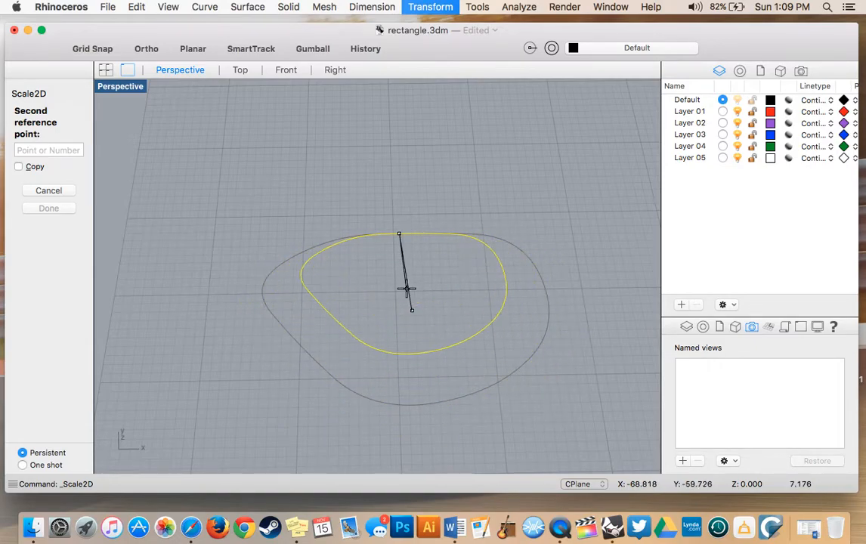
pyautogui.click(406, 287)
pyautogui.scroll(3, 408, 294)
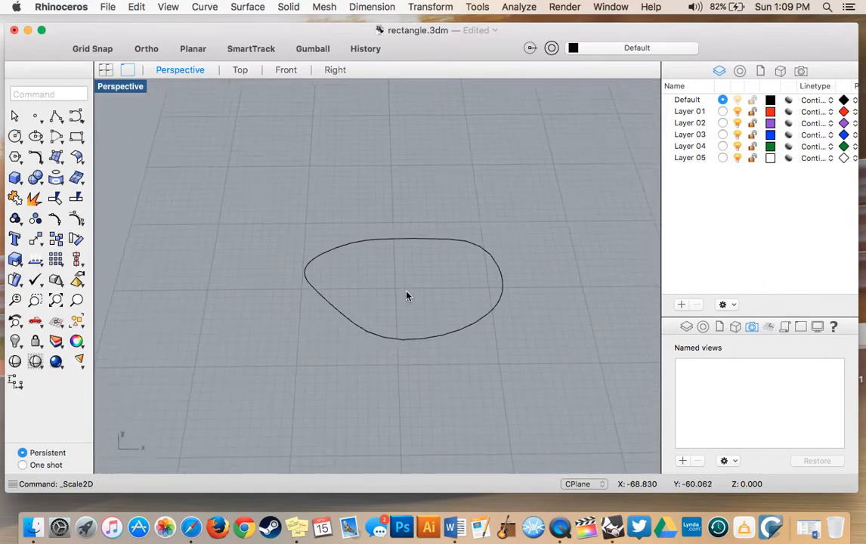
# - Mirror a copy of the closed freeform curve across a line through two points on its nearly straight upper edge
pyautogui.scroll(5, 406, 295)
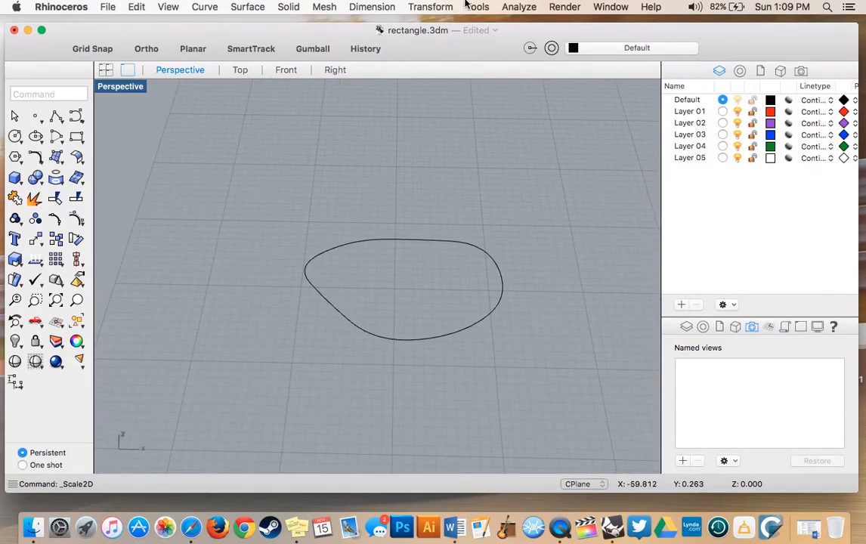
pyautogui.click(434, 6)
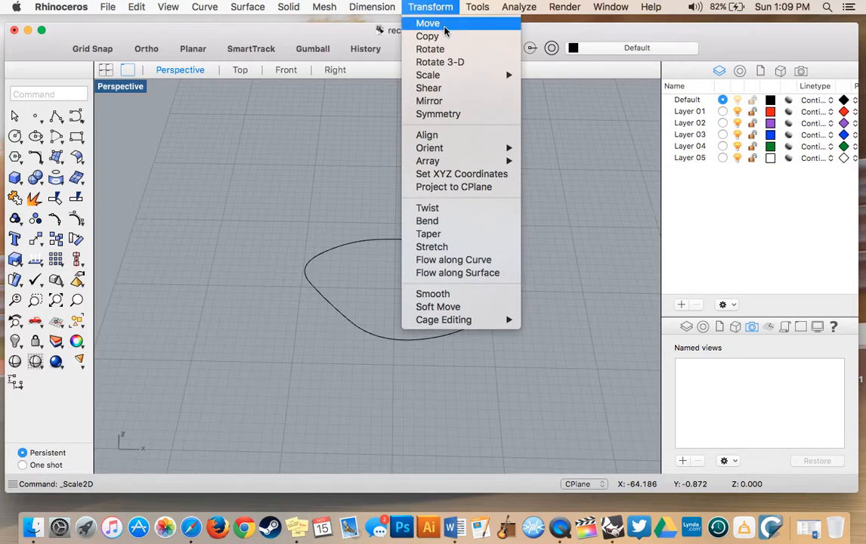
pyautogui.click(458, 105)
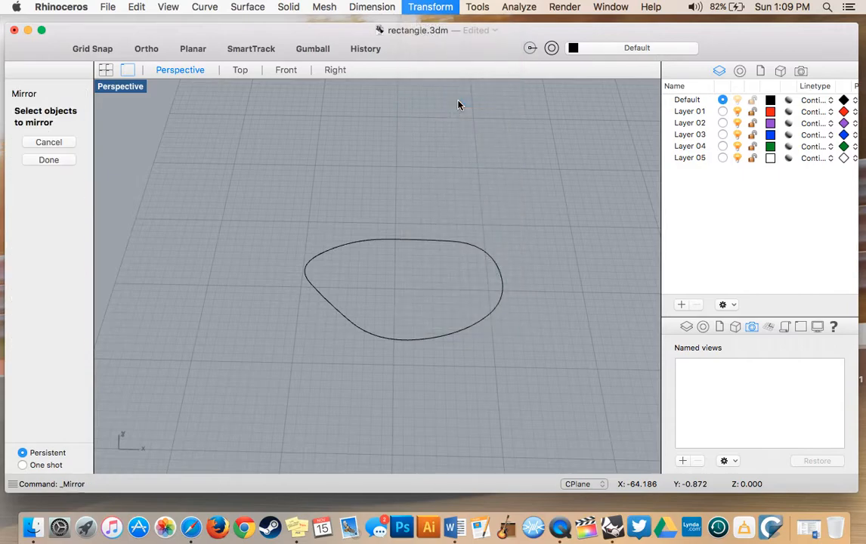
pyautogui.click(383, 246)
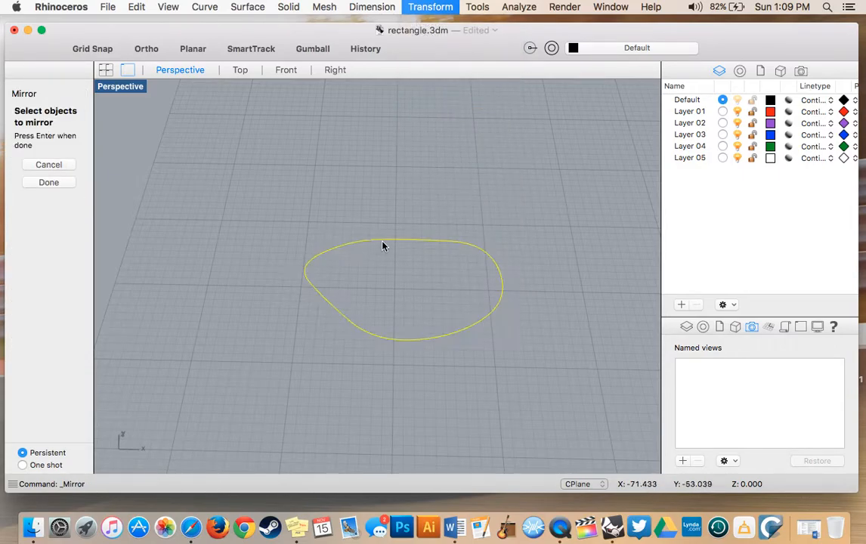
pyautogui.press('Return')
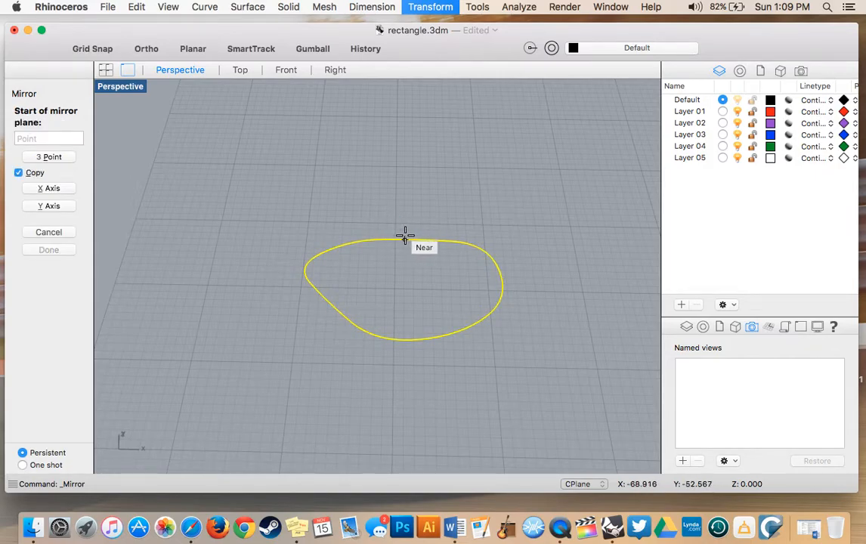
pyautogui.click(404, 234)
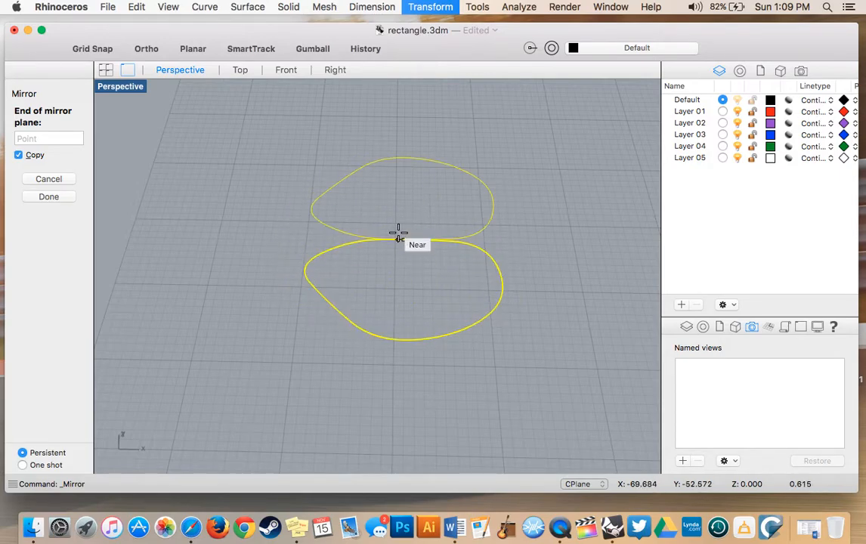
pyautogui.click(428, 240)
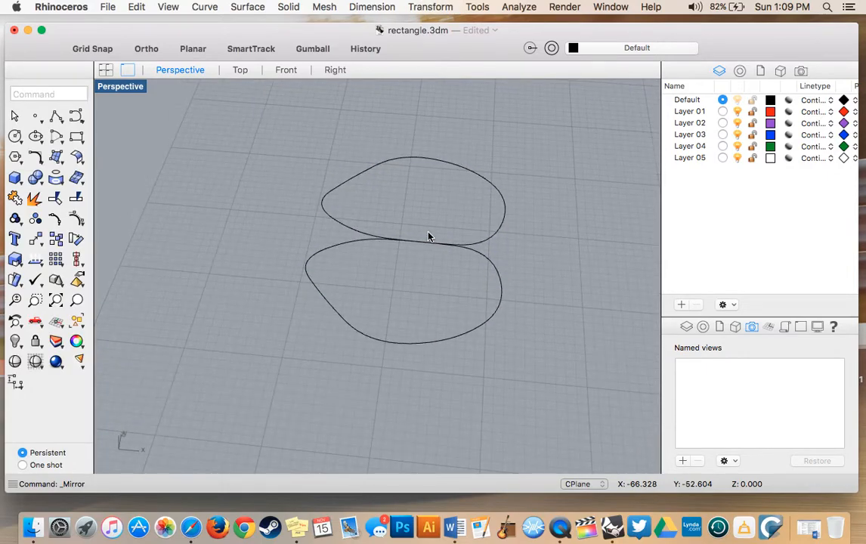
# - Delete the mirrored copy of the closed freeform curve
pyautogui.hscroll(-10, 309, 151)
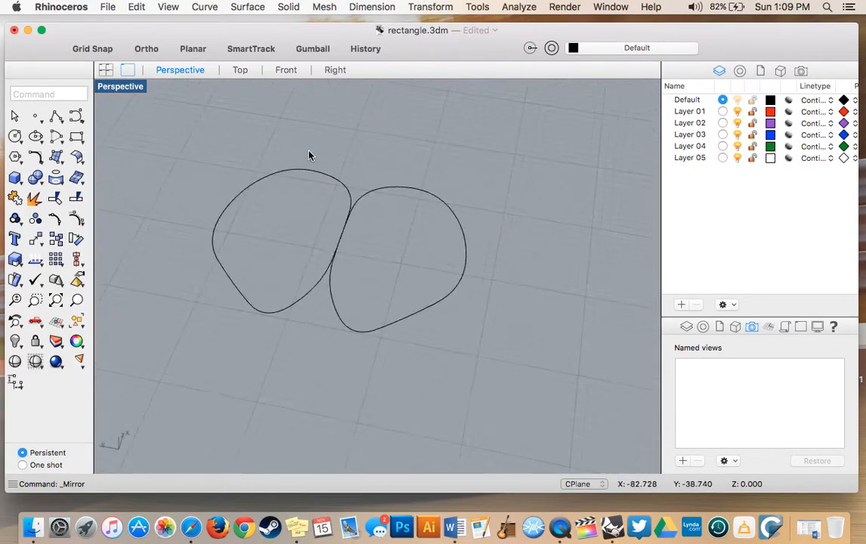
pyautogui.click(232, 202)
pyautogui.press('Delete')
pyautogui.hscroll(-10, 232, 202)
pyautogui.hscroll(-10, 232, 202)
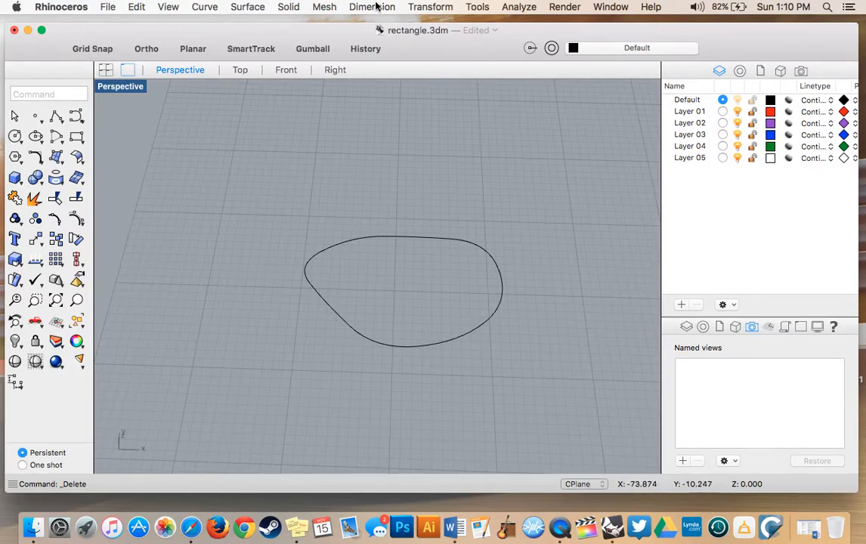
# - Search the help for "scale" and locate the matching commands in the menus
pyautogui.click(648, 7)
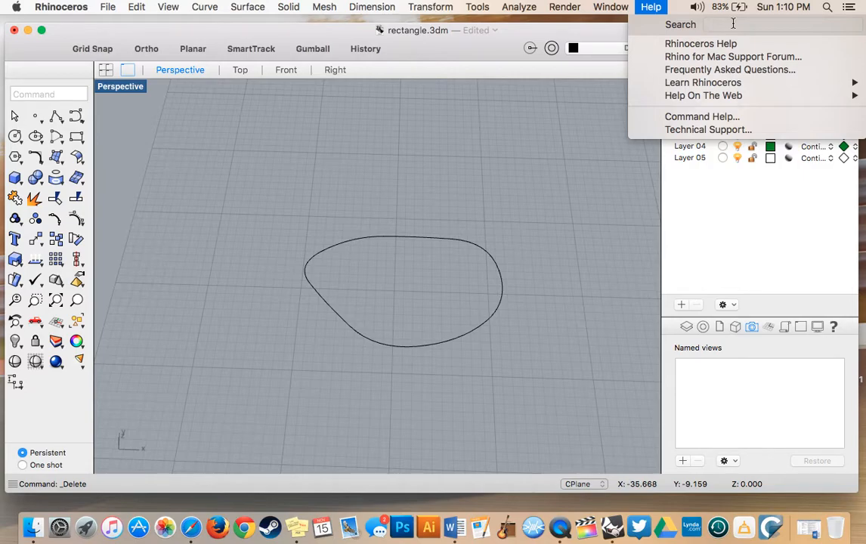
pyautogui.write('scale')
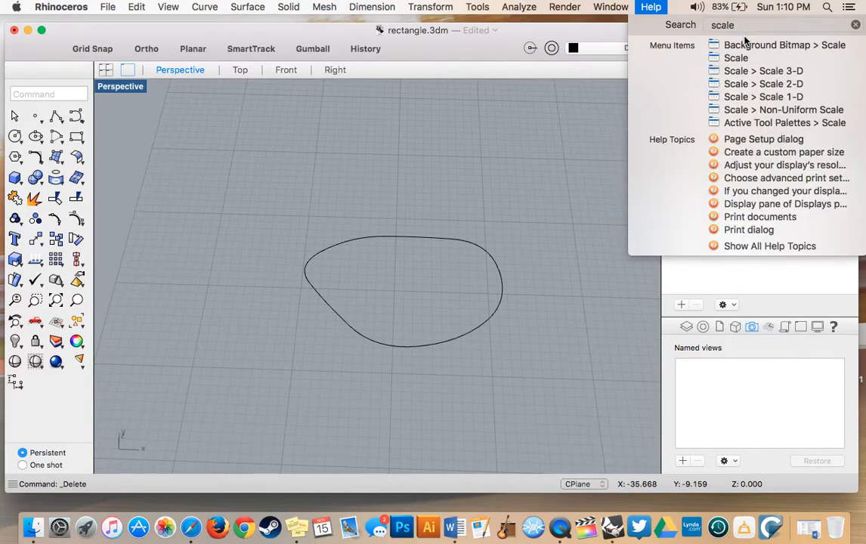
pyautogui.moveTo(746, 44)
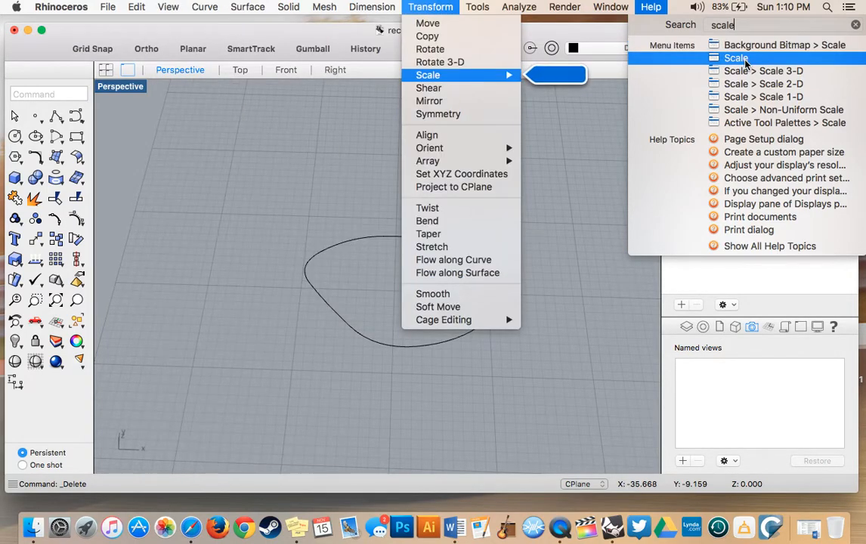
pyautogui.moveTo(747, 98)
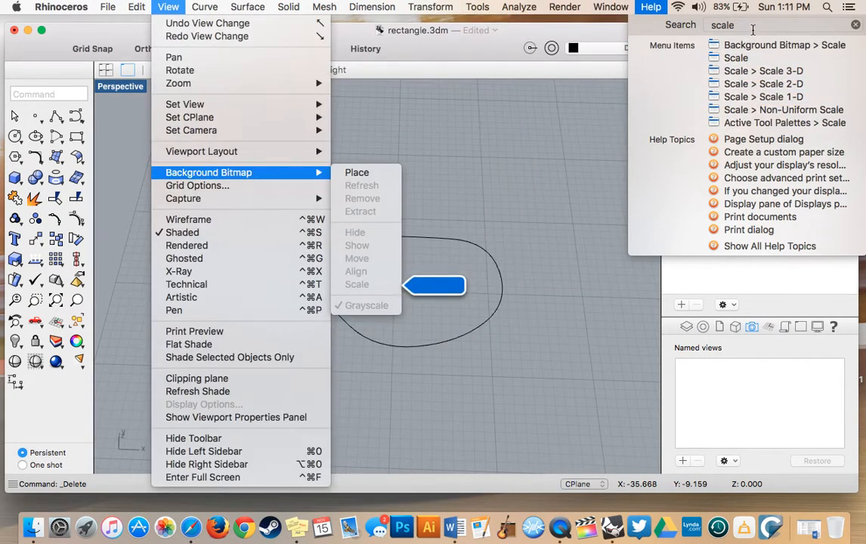
# - Search the help for "line" instead, locate the matching line commands, and close the search
pyautogui.doubleClick(752, 30)
pyautogui.press('BackSpace')
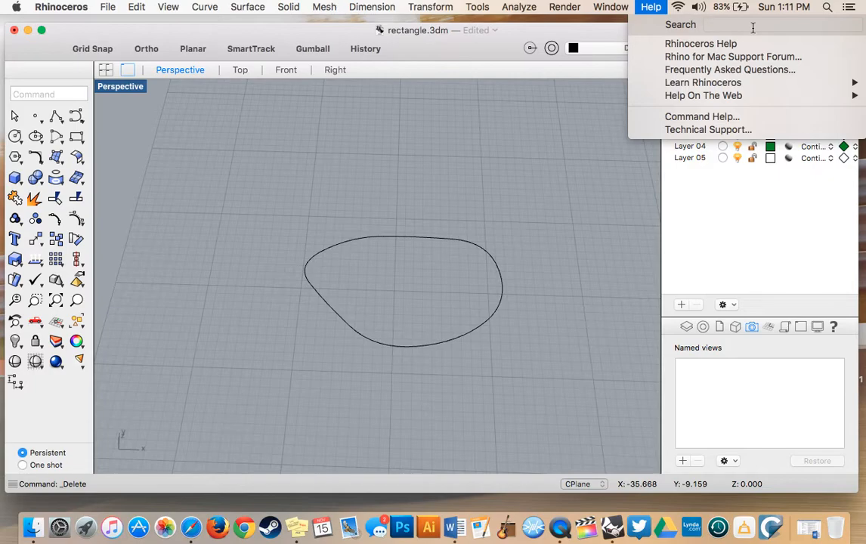
pyautogui.write('line')
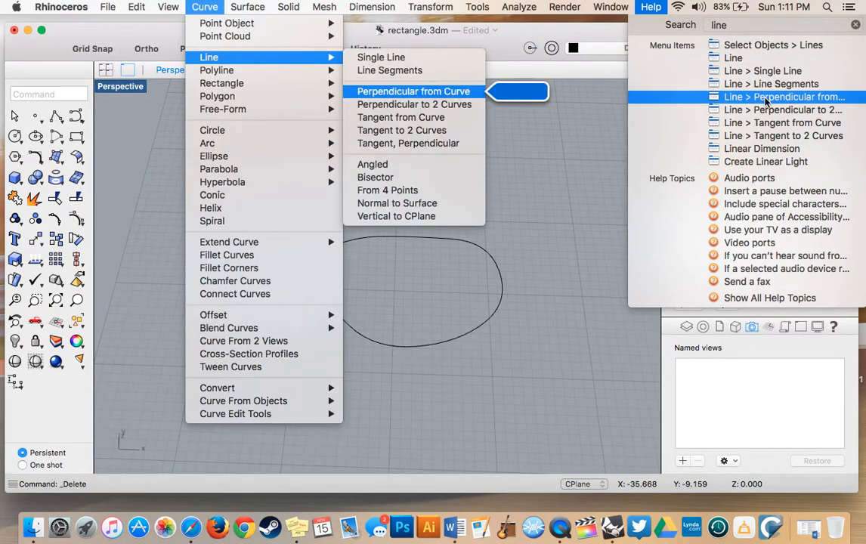
pyautogui.moveTo(769, 125)
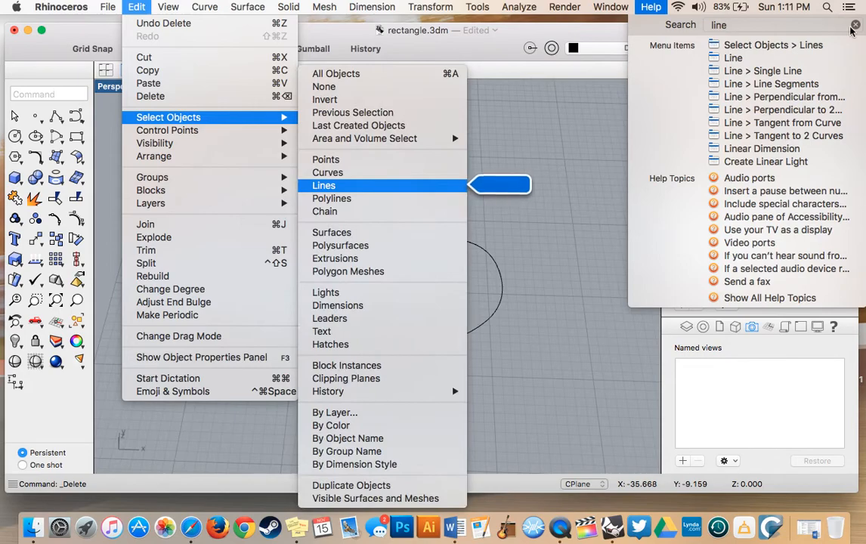
pyautogui.press('Escape')
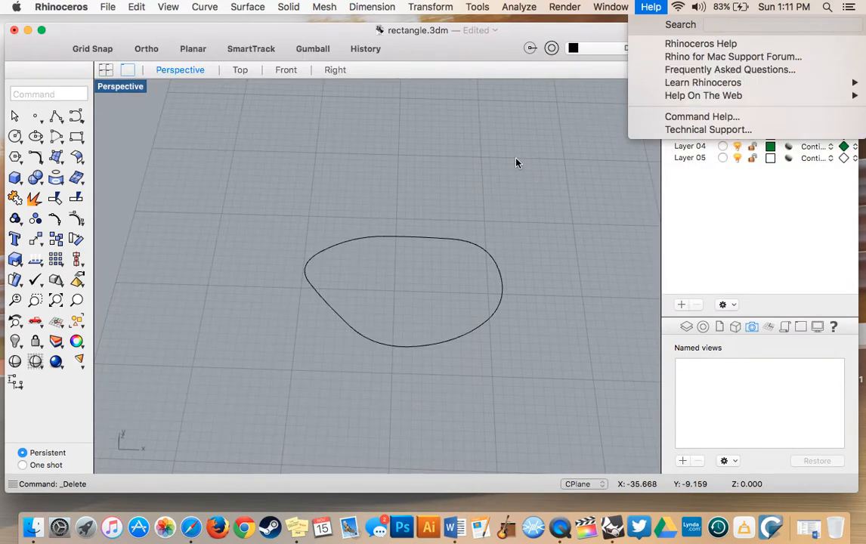
pyautogui.click(497, 185)
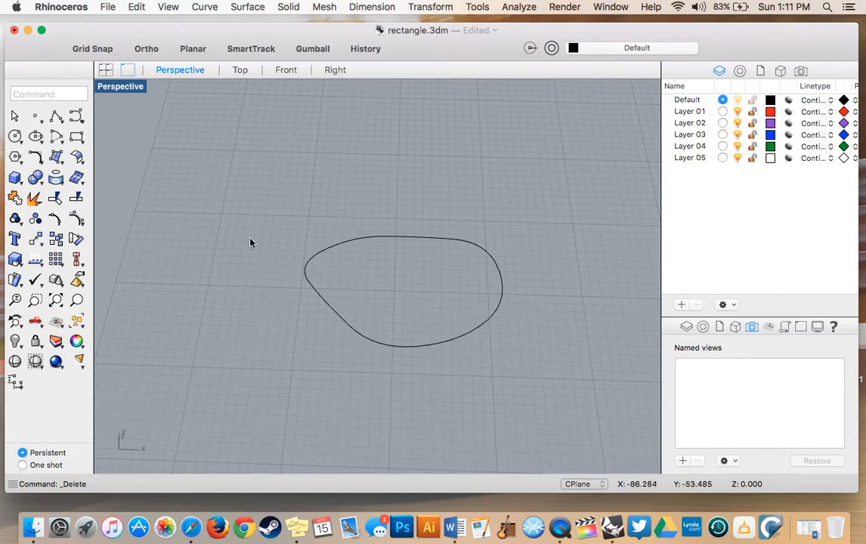
# - Examine the whole model from above, including the closed curve, both boxes, the sphere and the curved solid
pyautogui.keyDown('shift'); pyautogui.hscroll(5, 250, 242); pyautogui.keyUp('shift')
pyautogui.keyDown('shift'); pyautogui.scroll(-4, 251, 242); pyautogui.keyUp('shift')
pyautogui.scroll(-6, 247, 294)
pyautogui.keyDown('shift'); pyautogui.hscroll(-3, 247, 294); pyautogui.keyUp('shift')
pyautogui.hscroll(-4, 247, 294)
pyautogui.scroll(3, 247, 294)
pyautogui.hscroll(2, 247, 294)
pyautogui.hscroll(2, 247, 294)
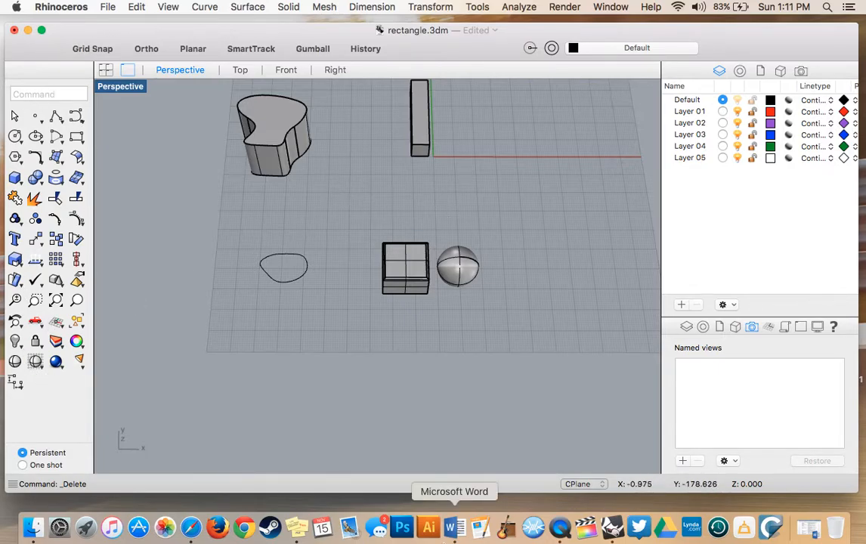
pyautogui.click(559, 526)
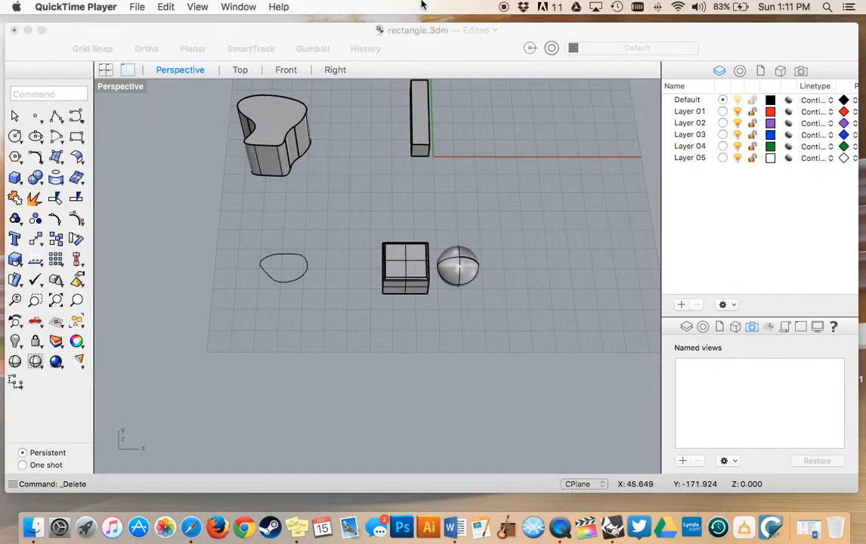